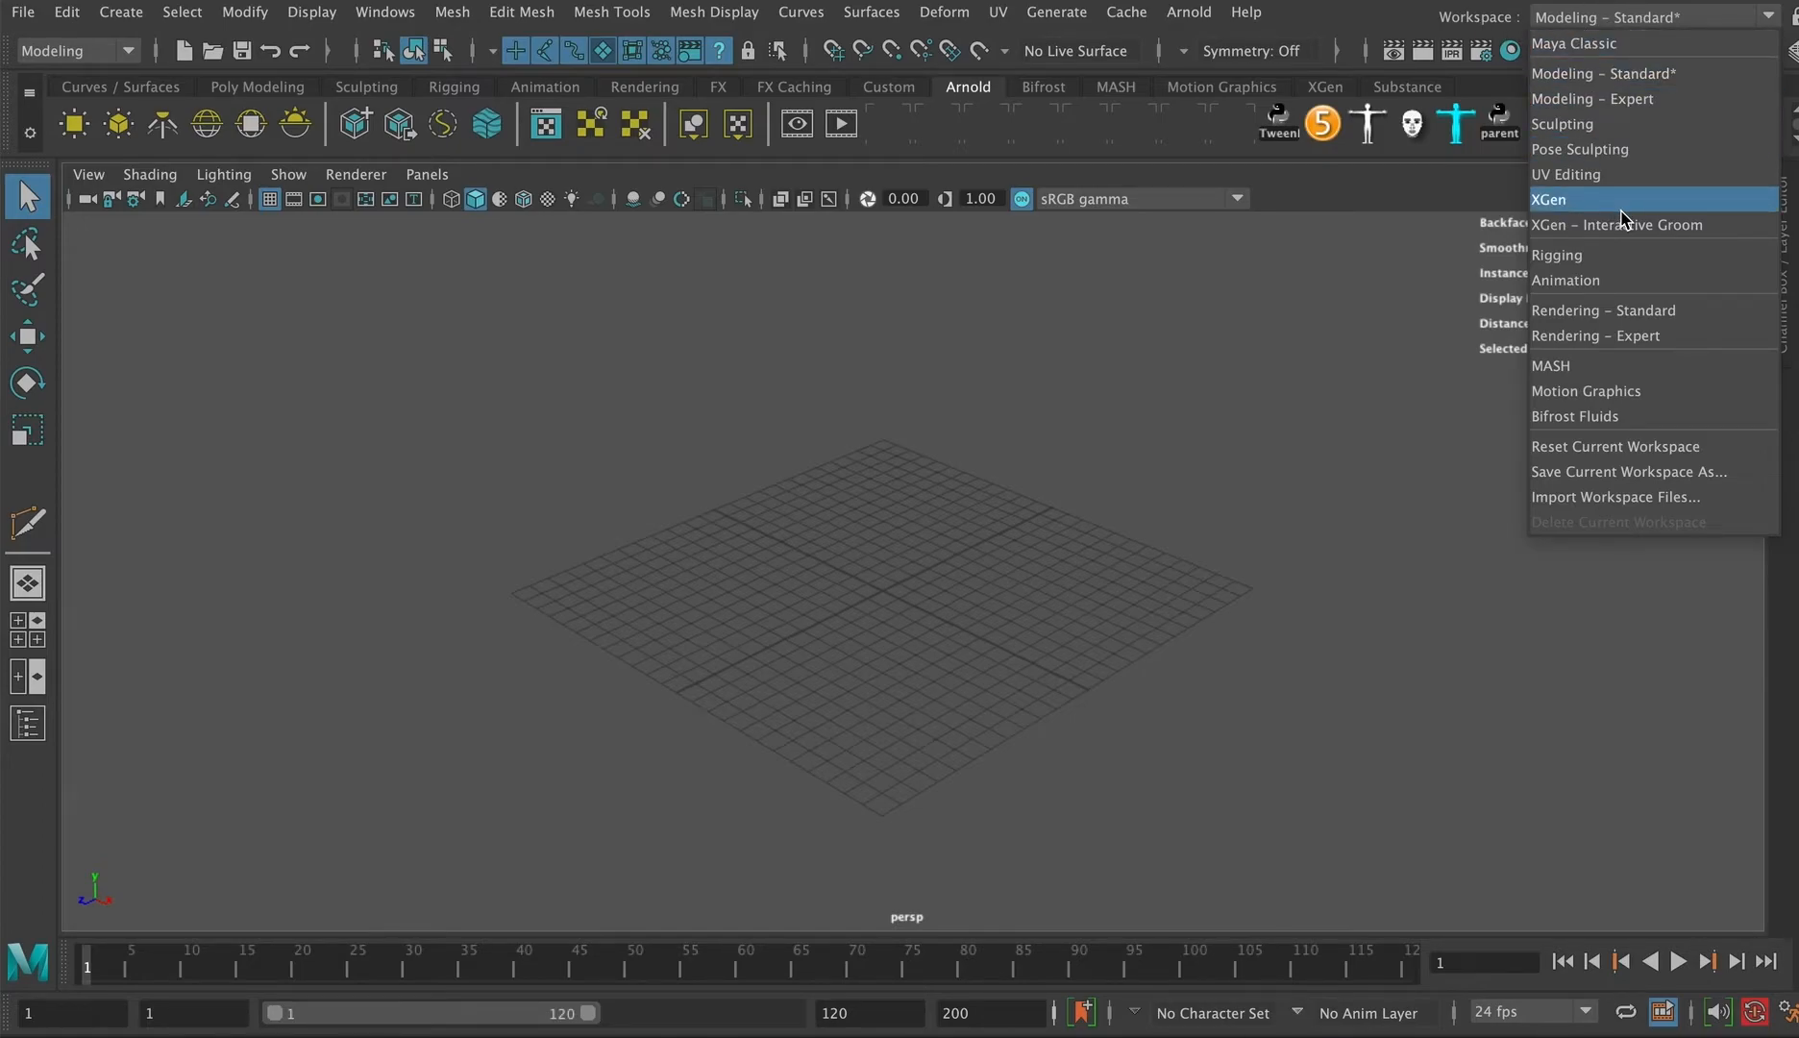
Step: Switch to the UV Editing workspace, closing the Arnold RenderView and collapsing the Outliner to show the UV Editor
click(1558, 175)
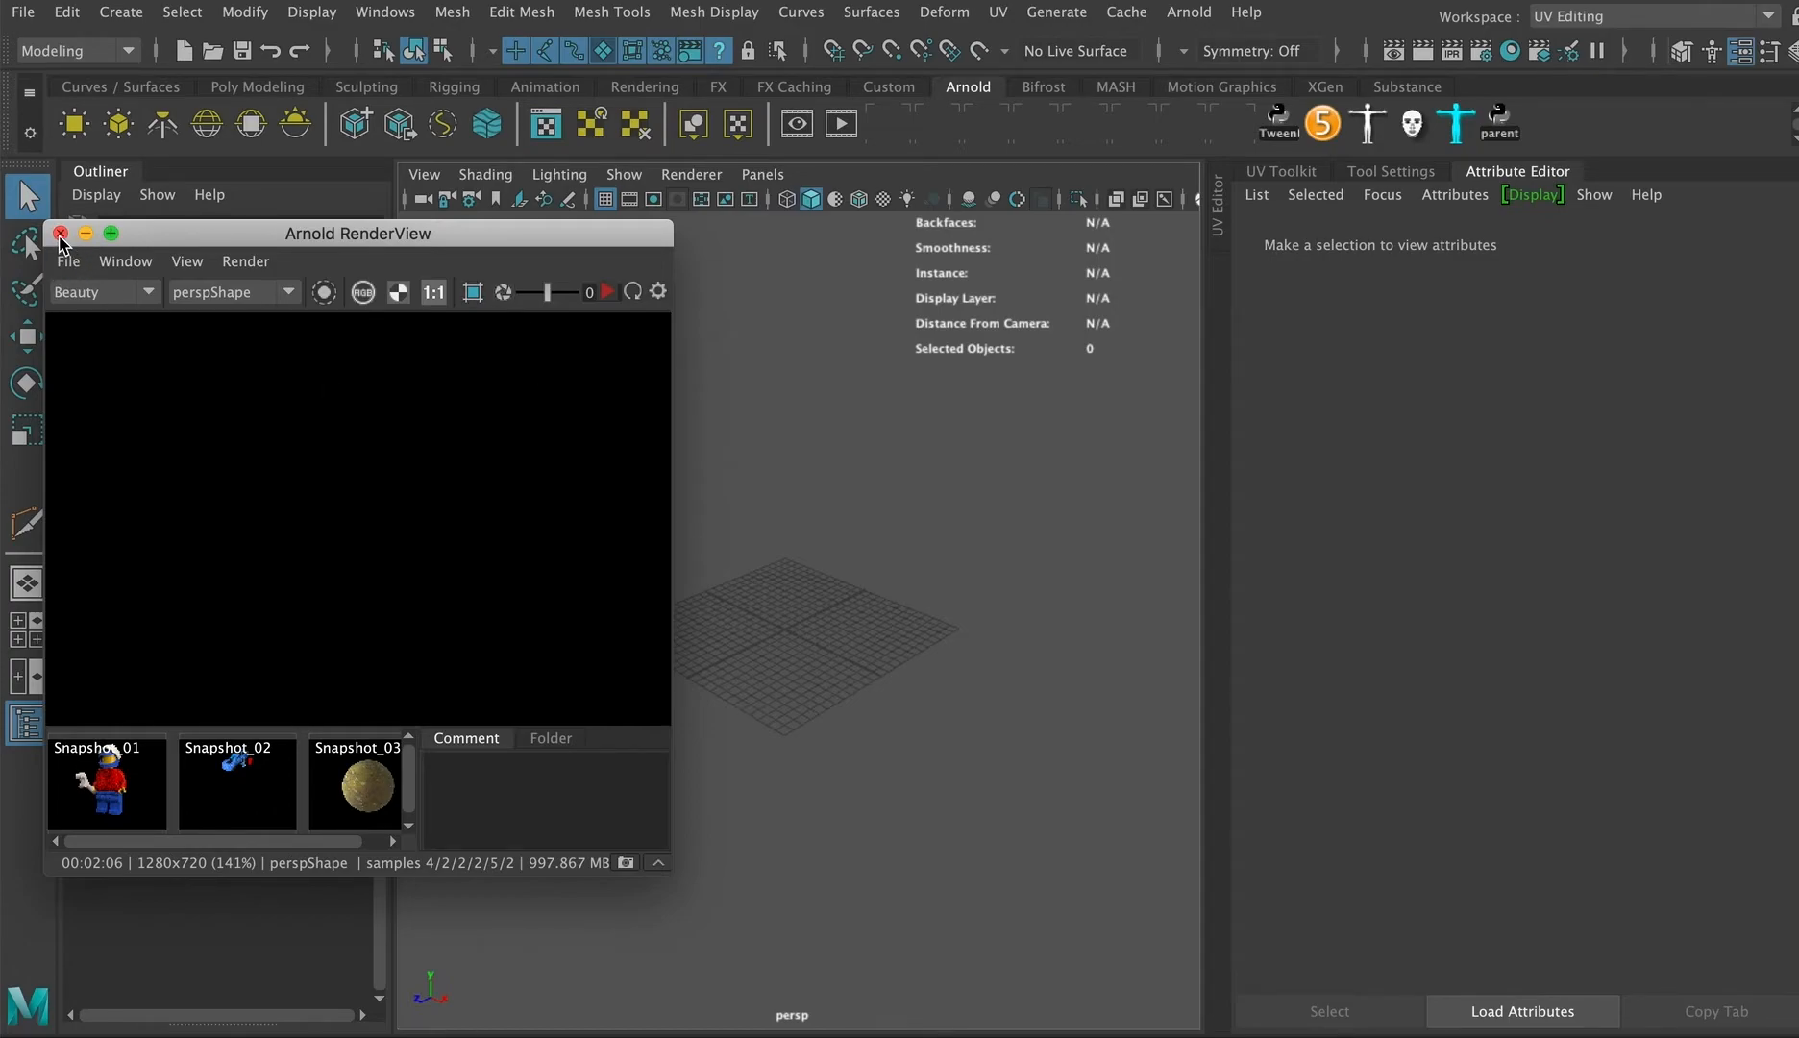
click(60, 234)
click(100, 171)
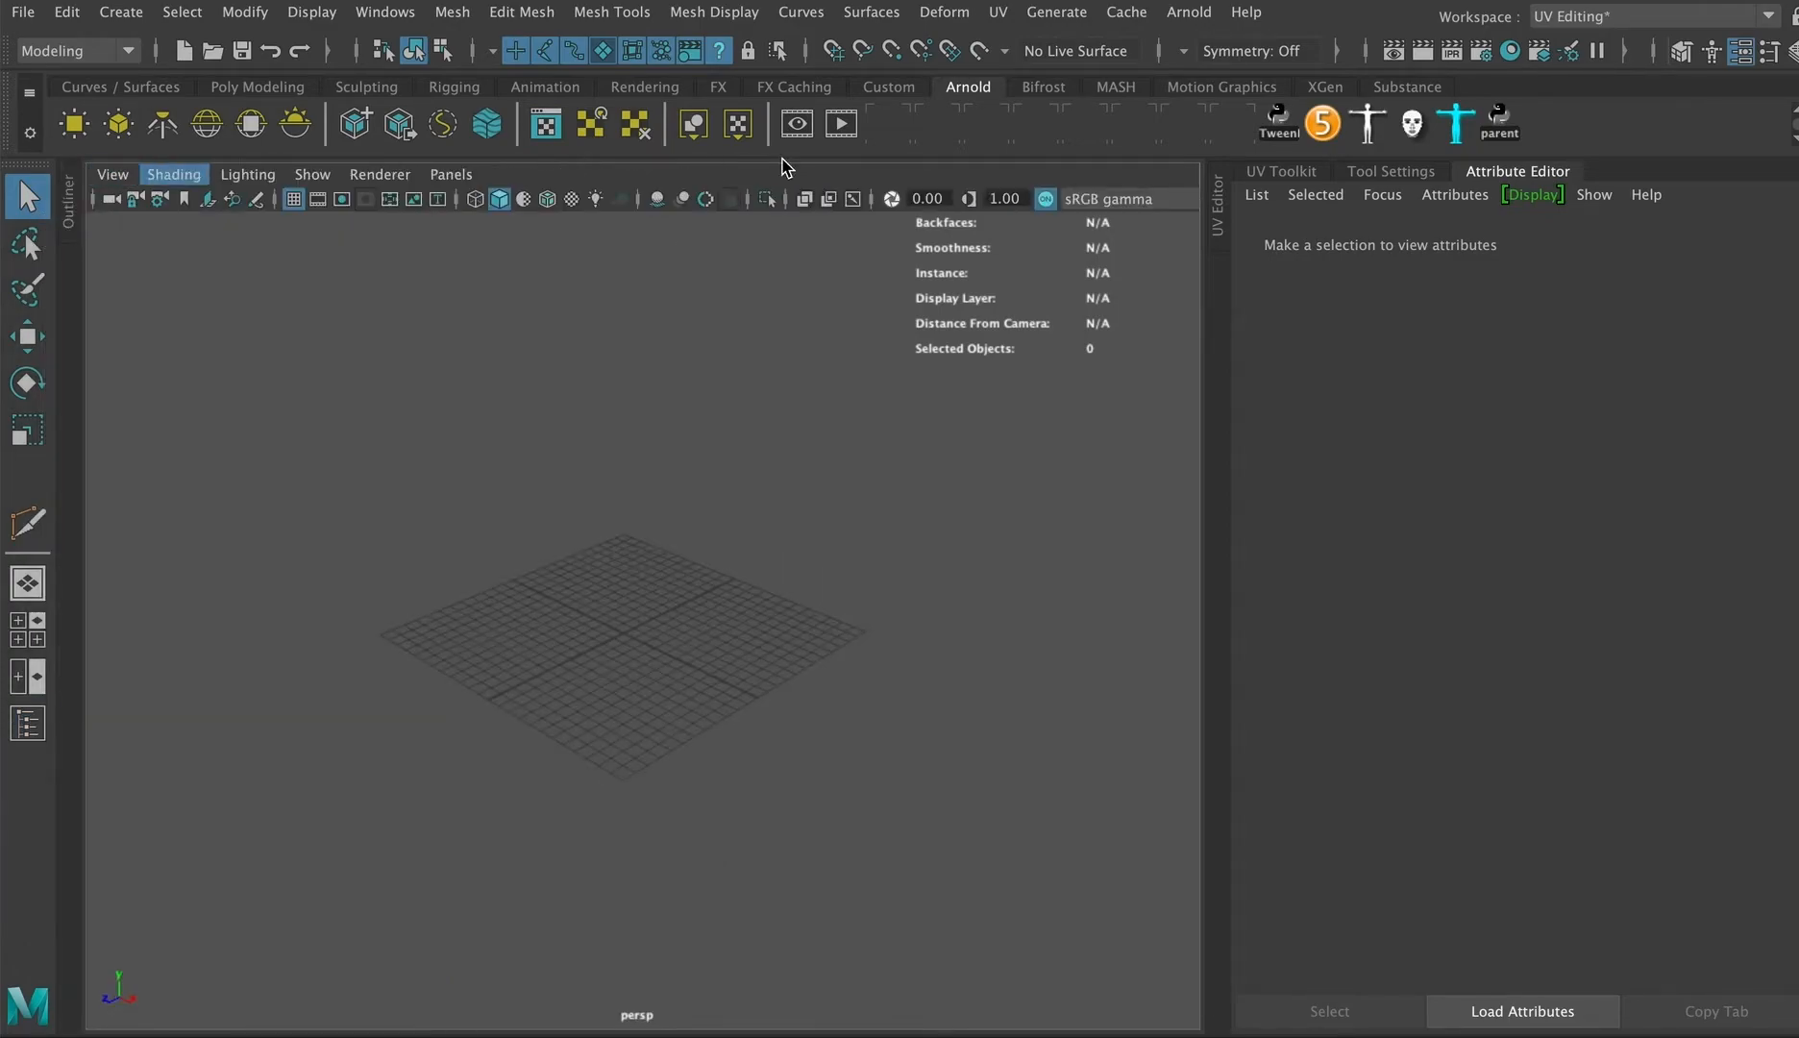
click(1507, 173)
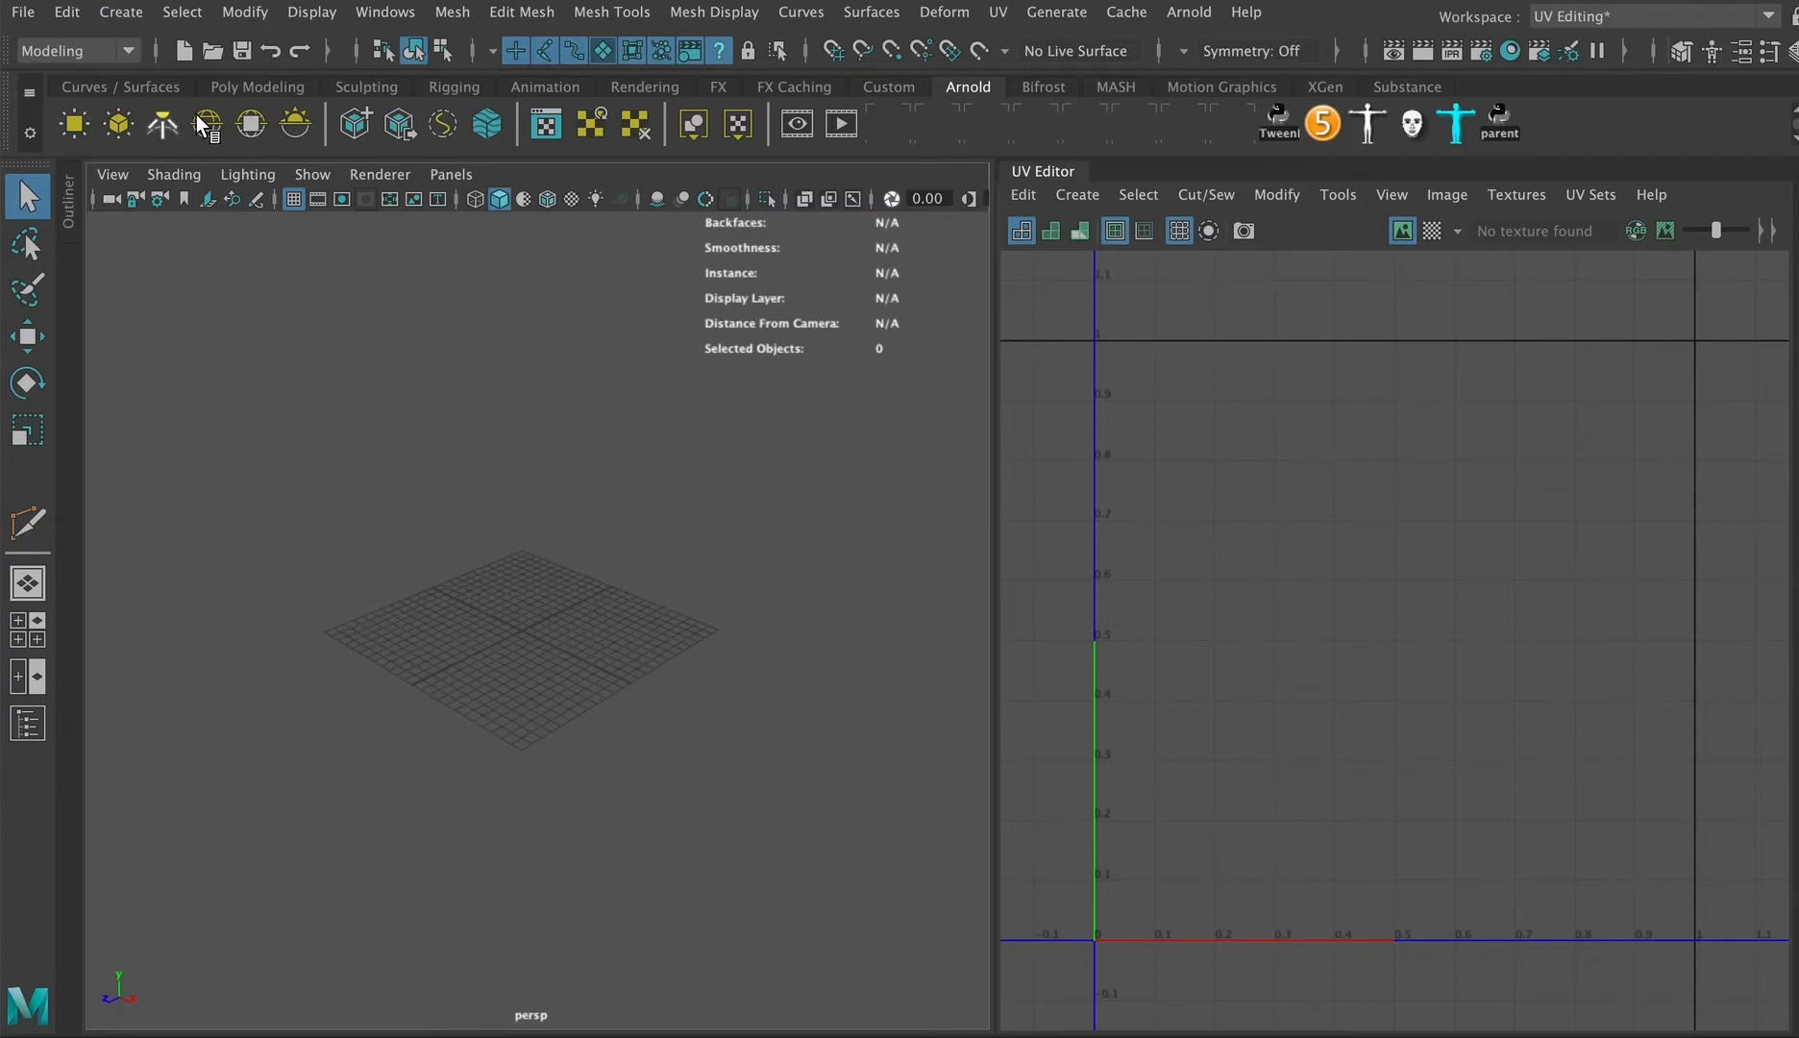
Step: Create a polygon cube from the Poly Modeling shelf
click(231, 87)
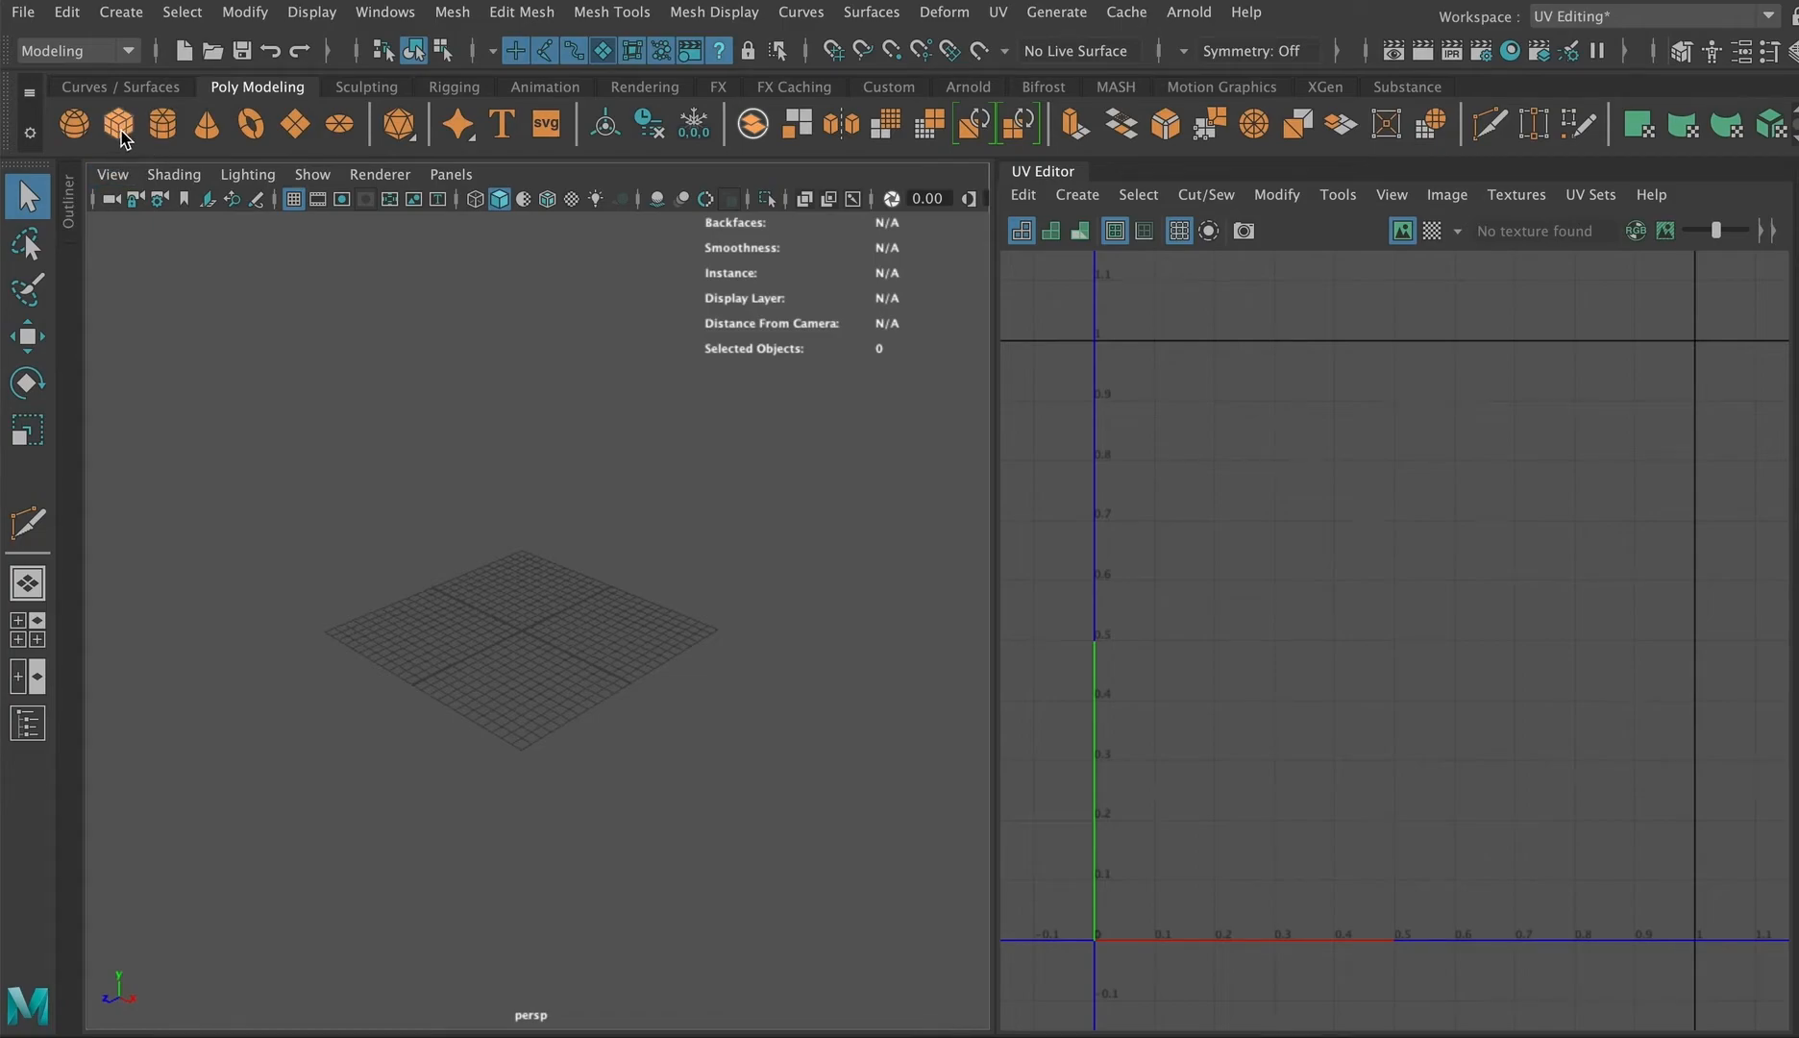
scroll(536, 601, up, 5)
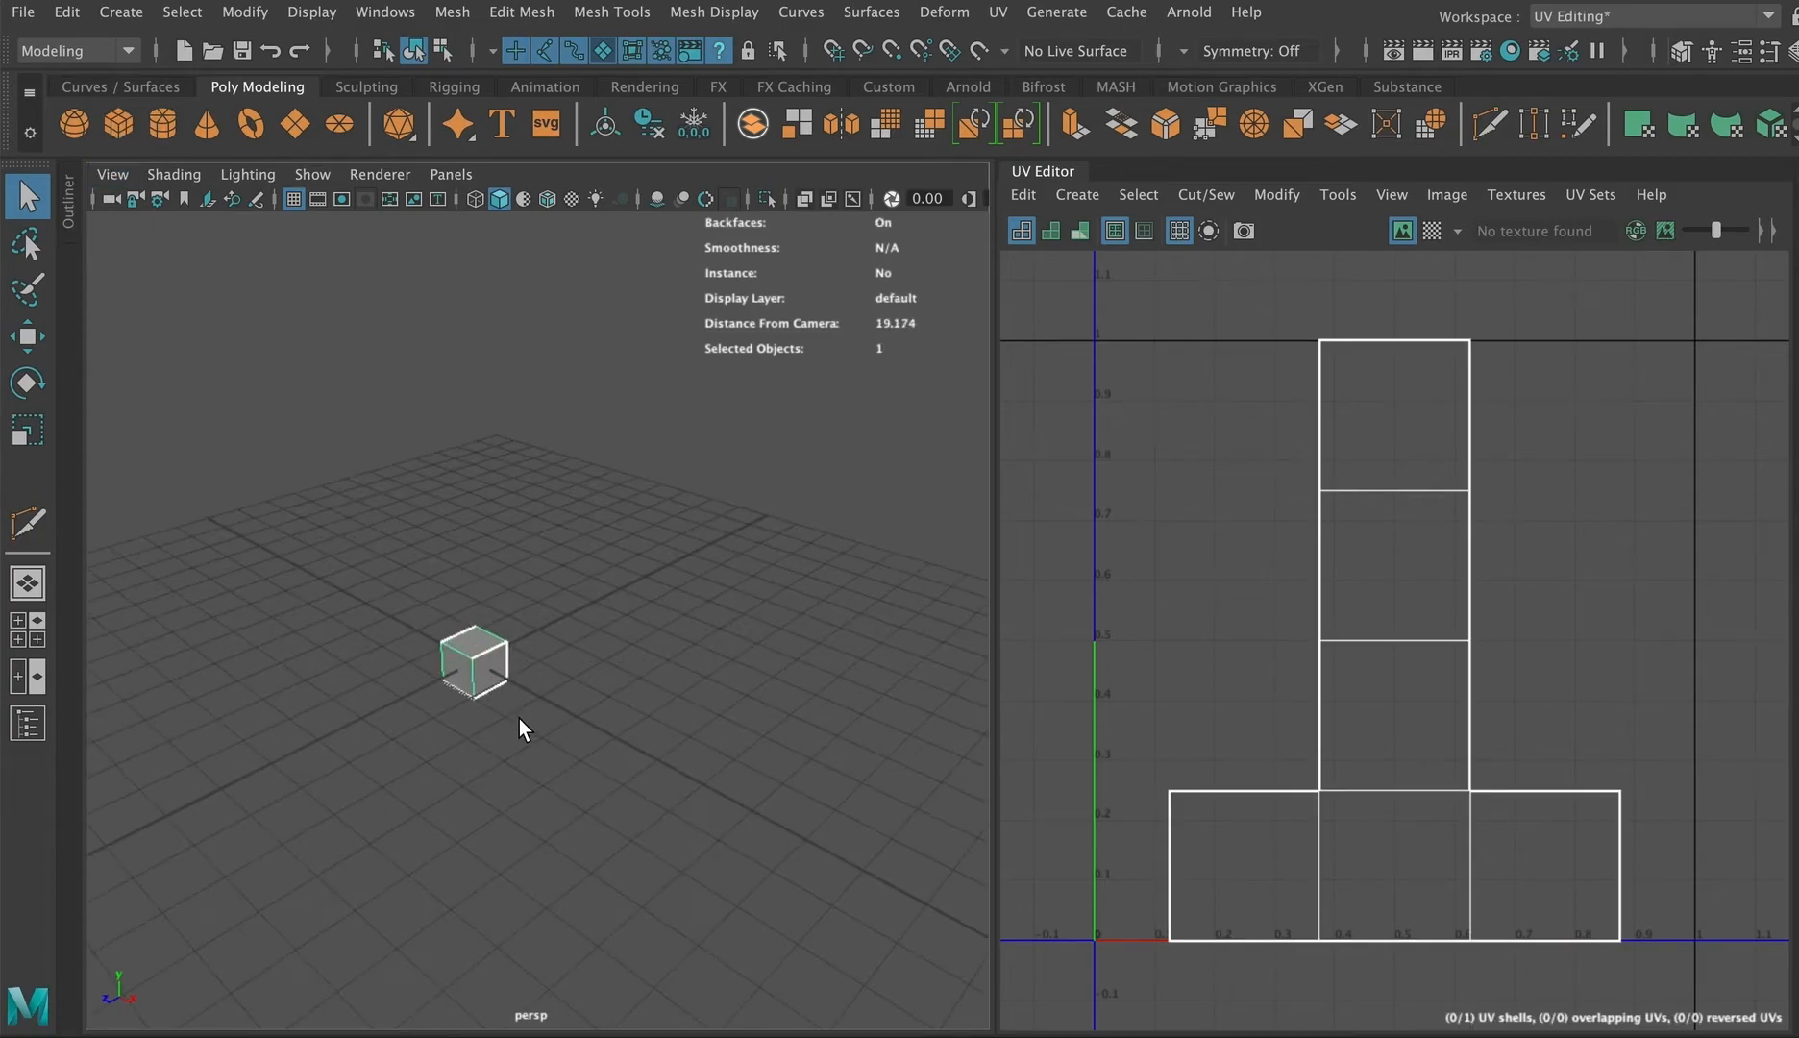
Step: Scale the cube into a tall, thin box shape like a cereal box
key(r)
drag(473, 657, 533, 672)
scroll(603, 689, down, 5)
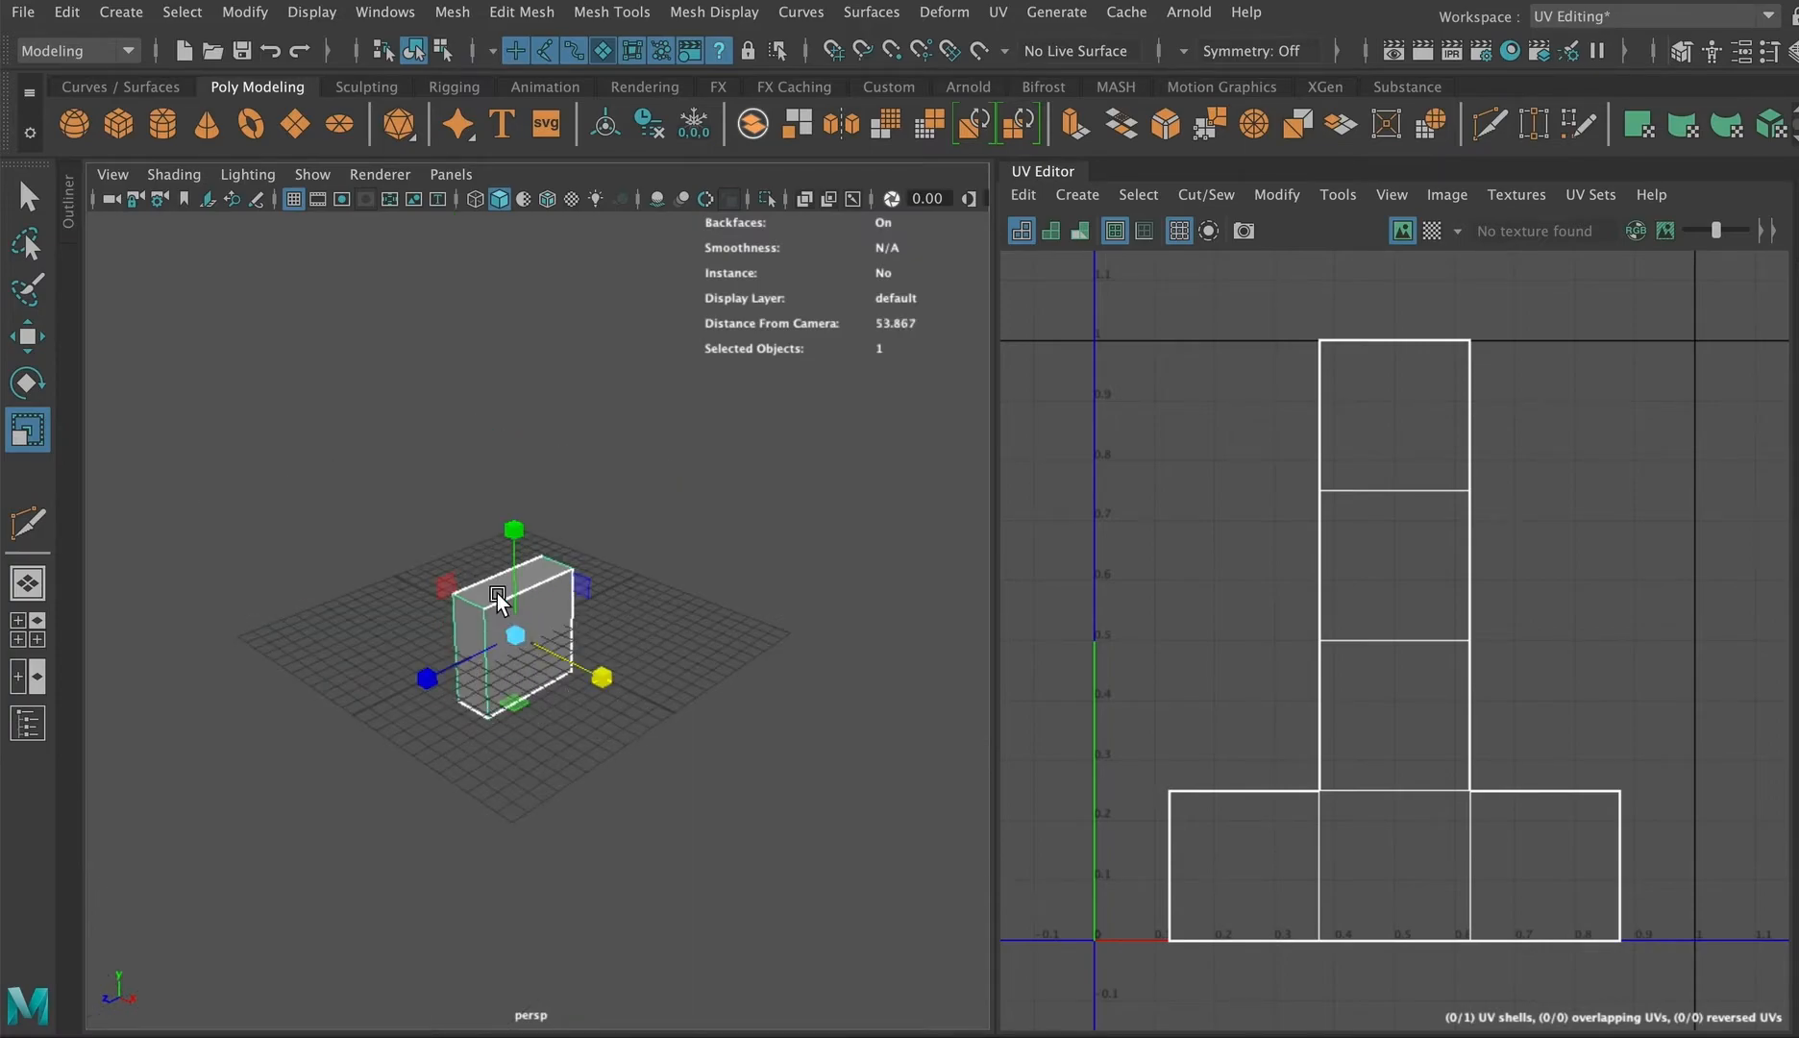
drag(517, 522, 532, 466)
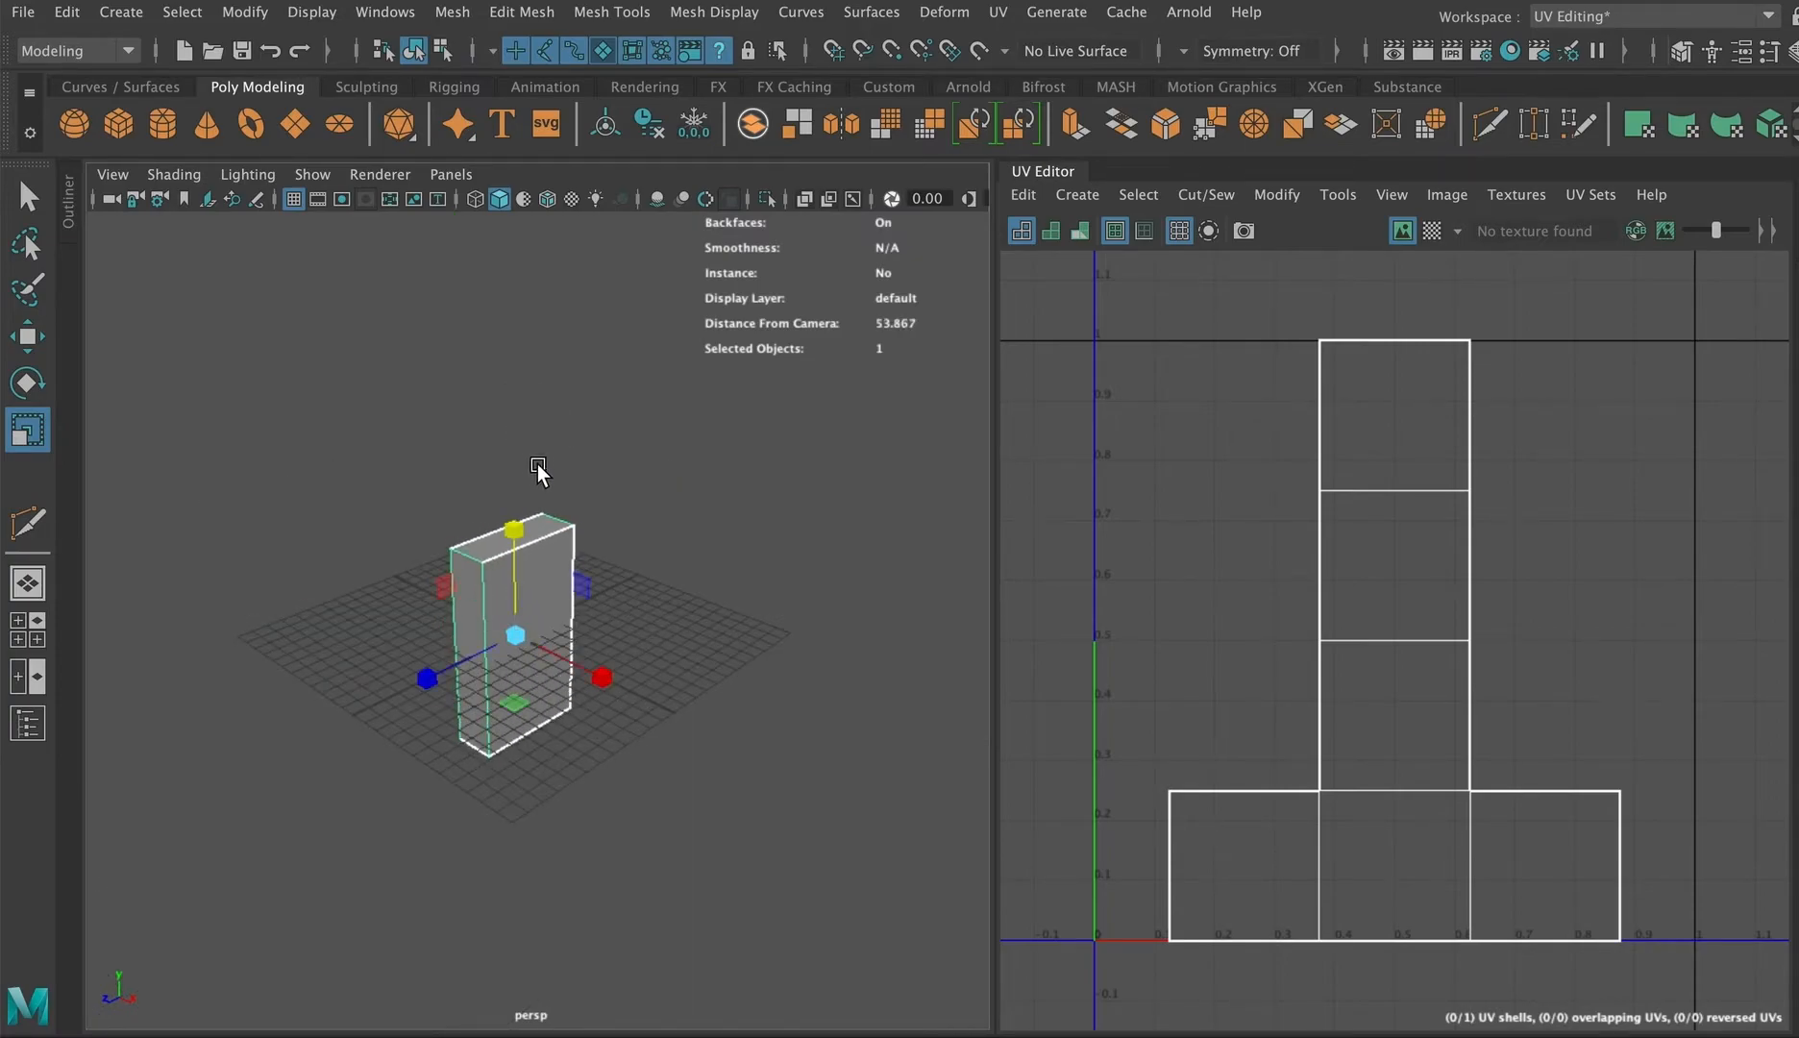
scroll(530, 660, up, 5)
Step: Move the box upward so its base sits on the grid
key(w)
drag(473, 560, 468, 317)
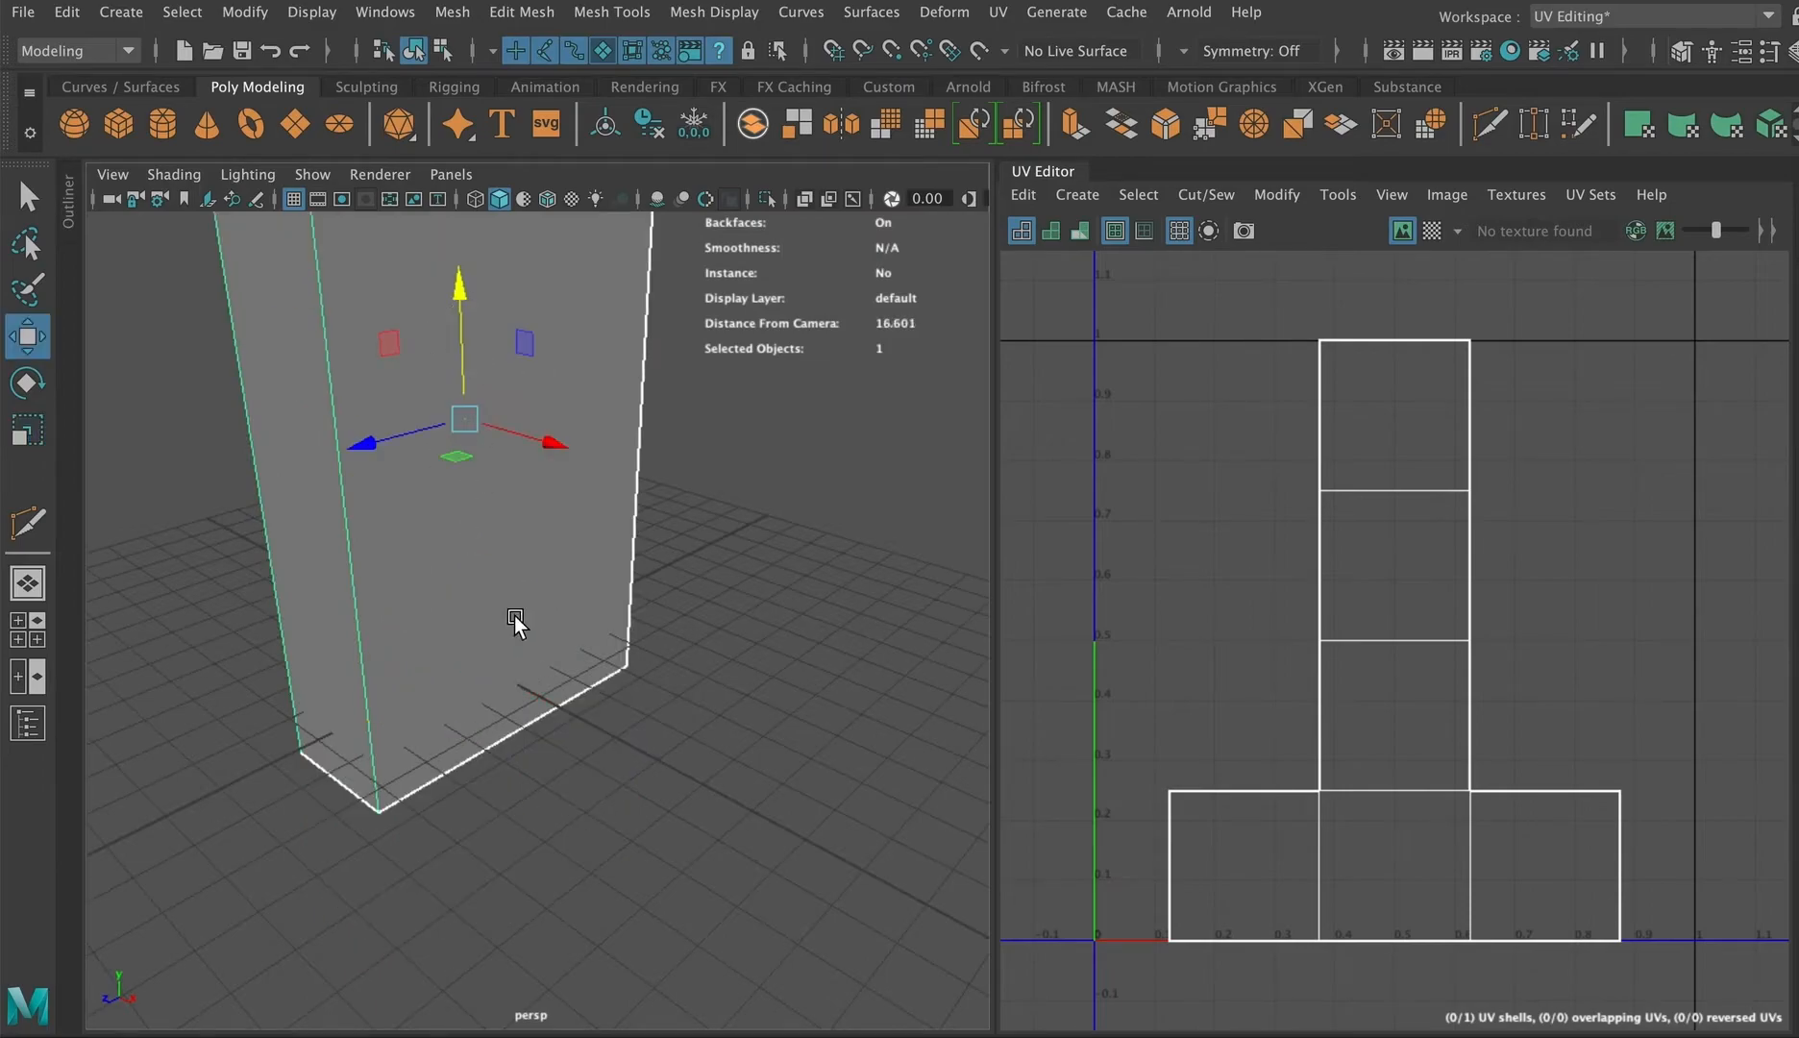
scroll(547, 726, down, 3)
alt+drag(546, 725, 393, 655)
key(r)
key(w)
drag(504, 592, 500, 578)
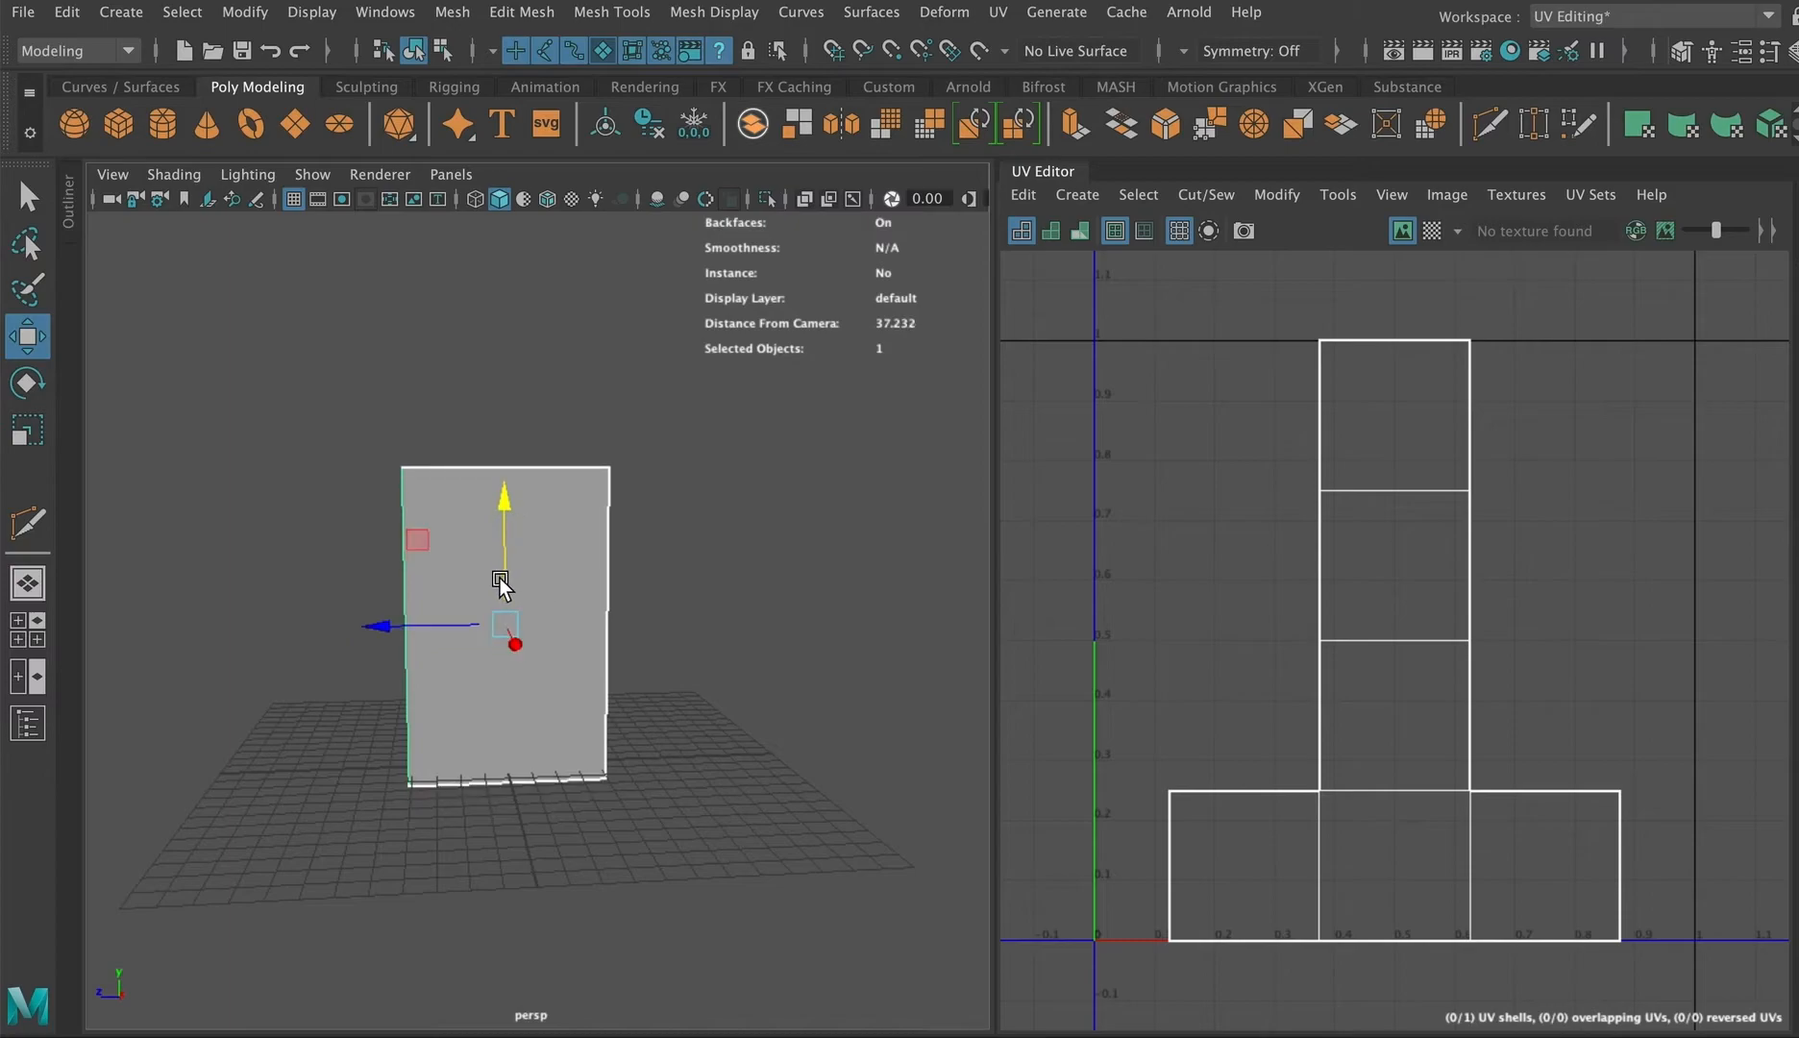
alt+drag(581, 639, 579, 653)
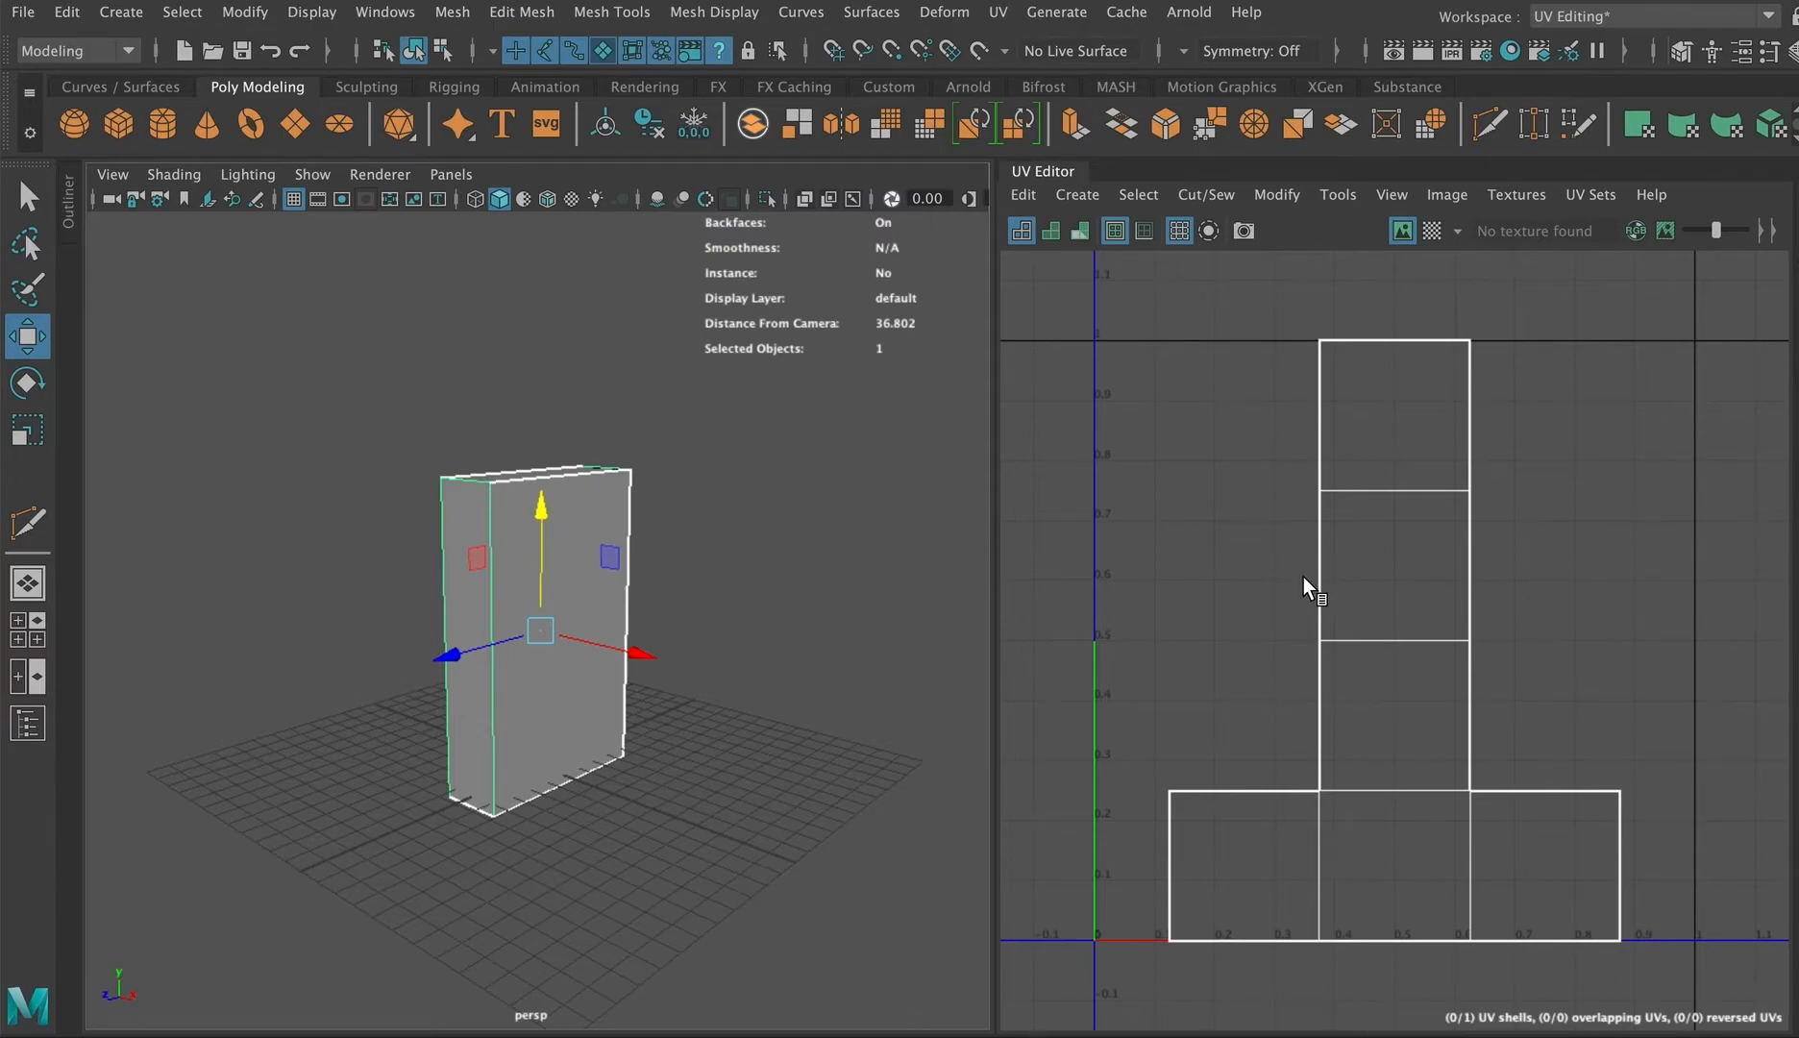
Step: Assign a new Arnold aiStandardSurface material to the box and open its aiStandardSurface1 attributes
scroll(1219, 611, down, 5)
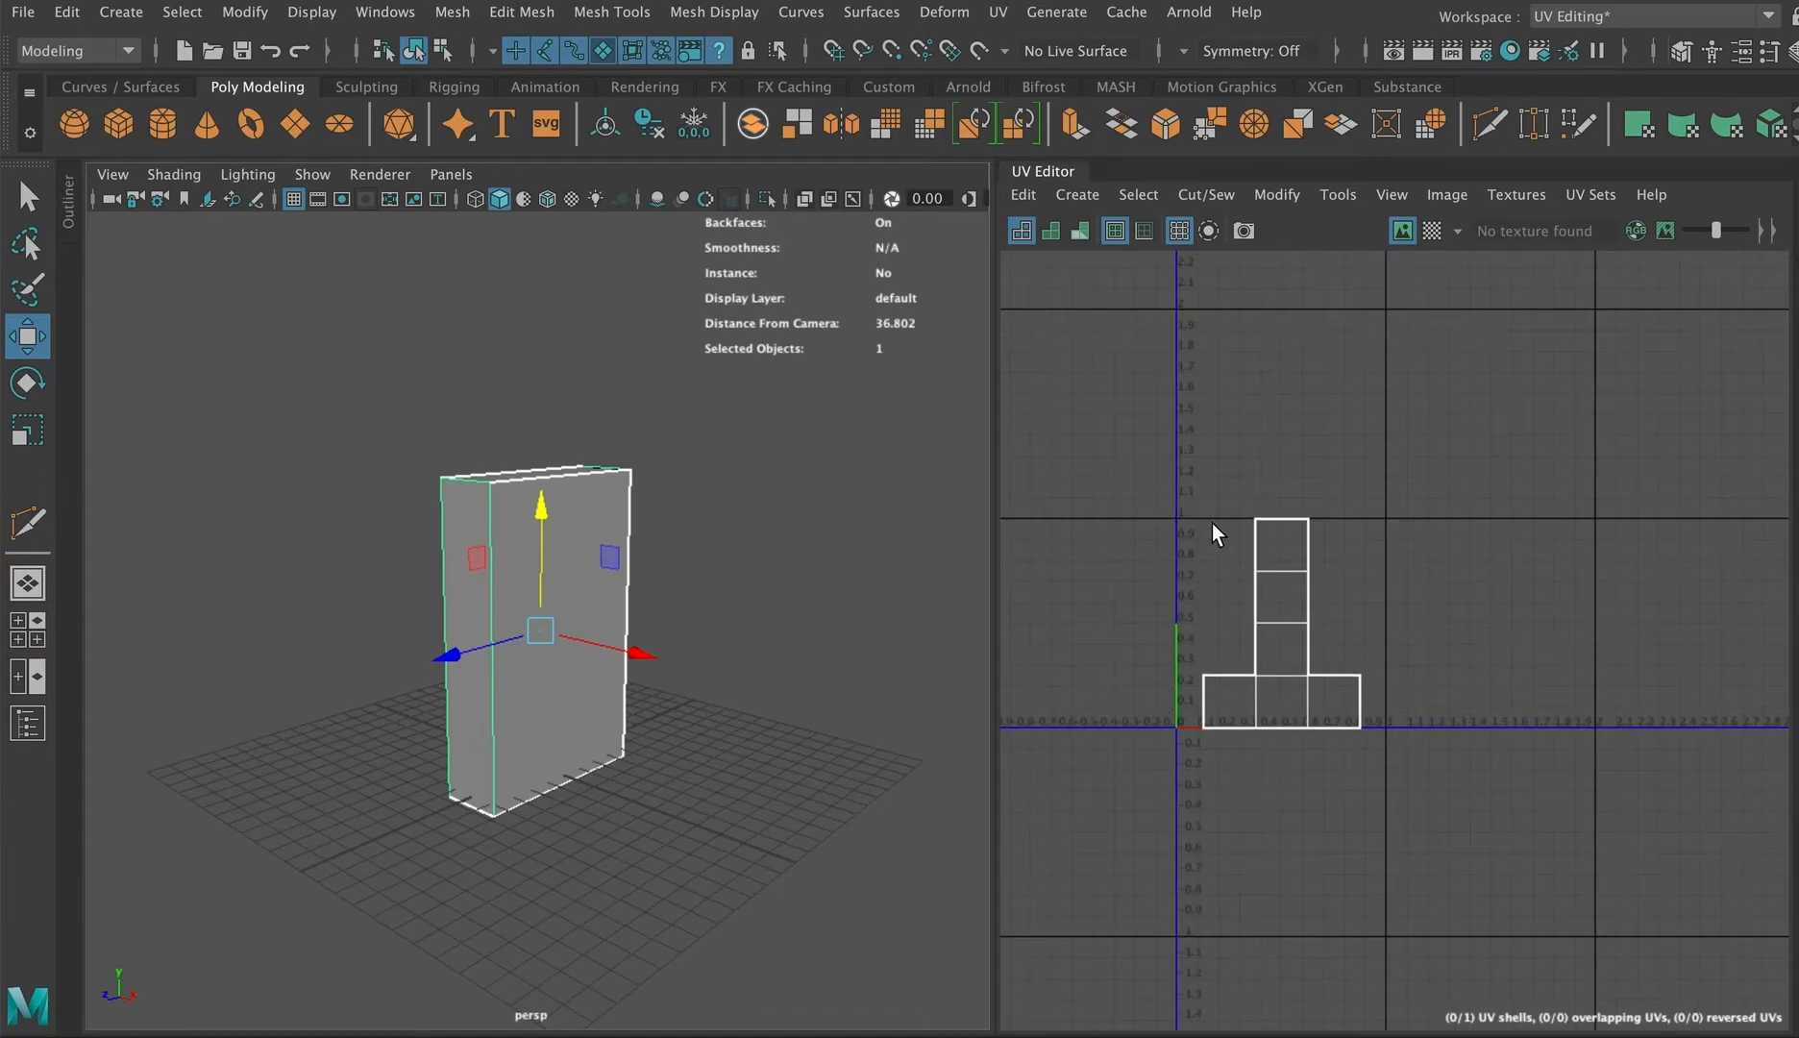
scroll(1251, 589, up, 4)
scroll(1246, 584, up, 1)
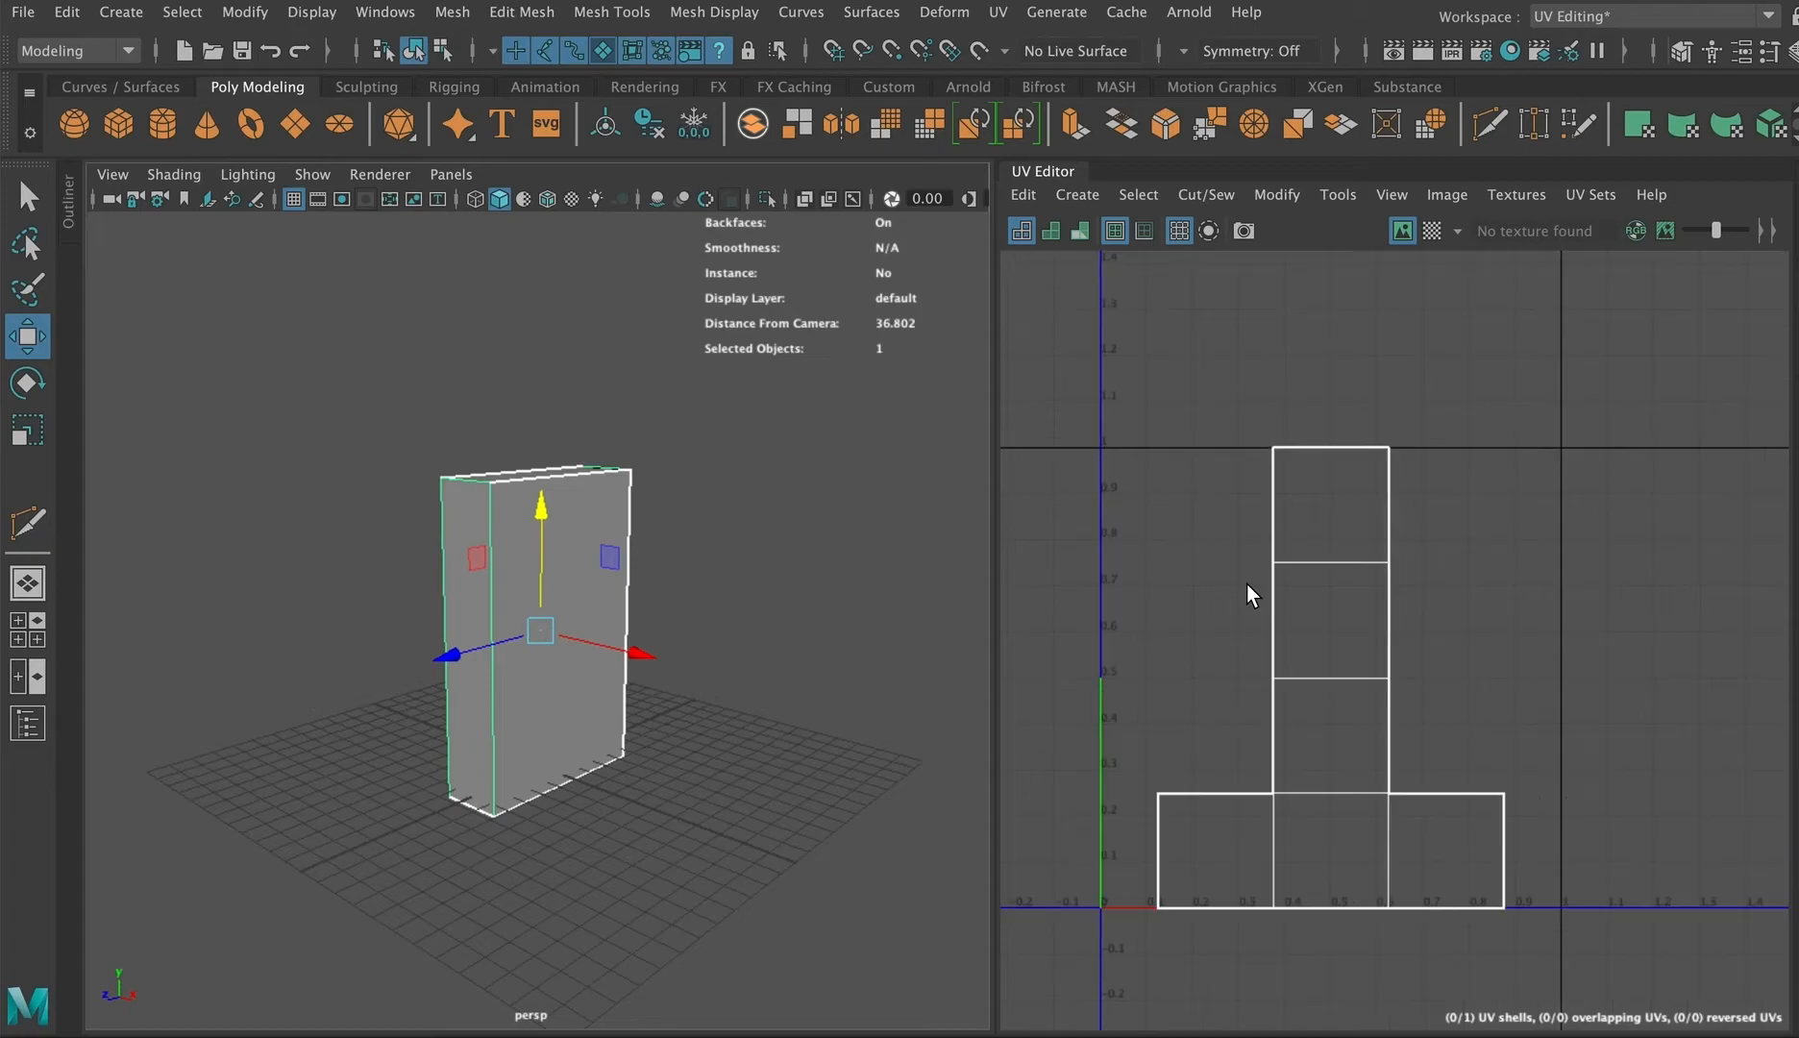
alt+middle_drag(1168, 602, 1240, 555)
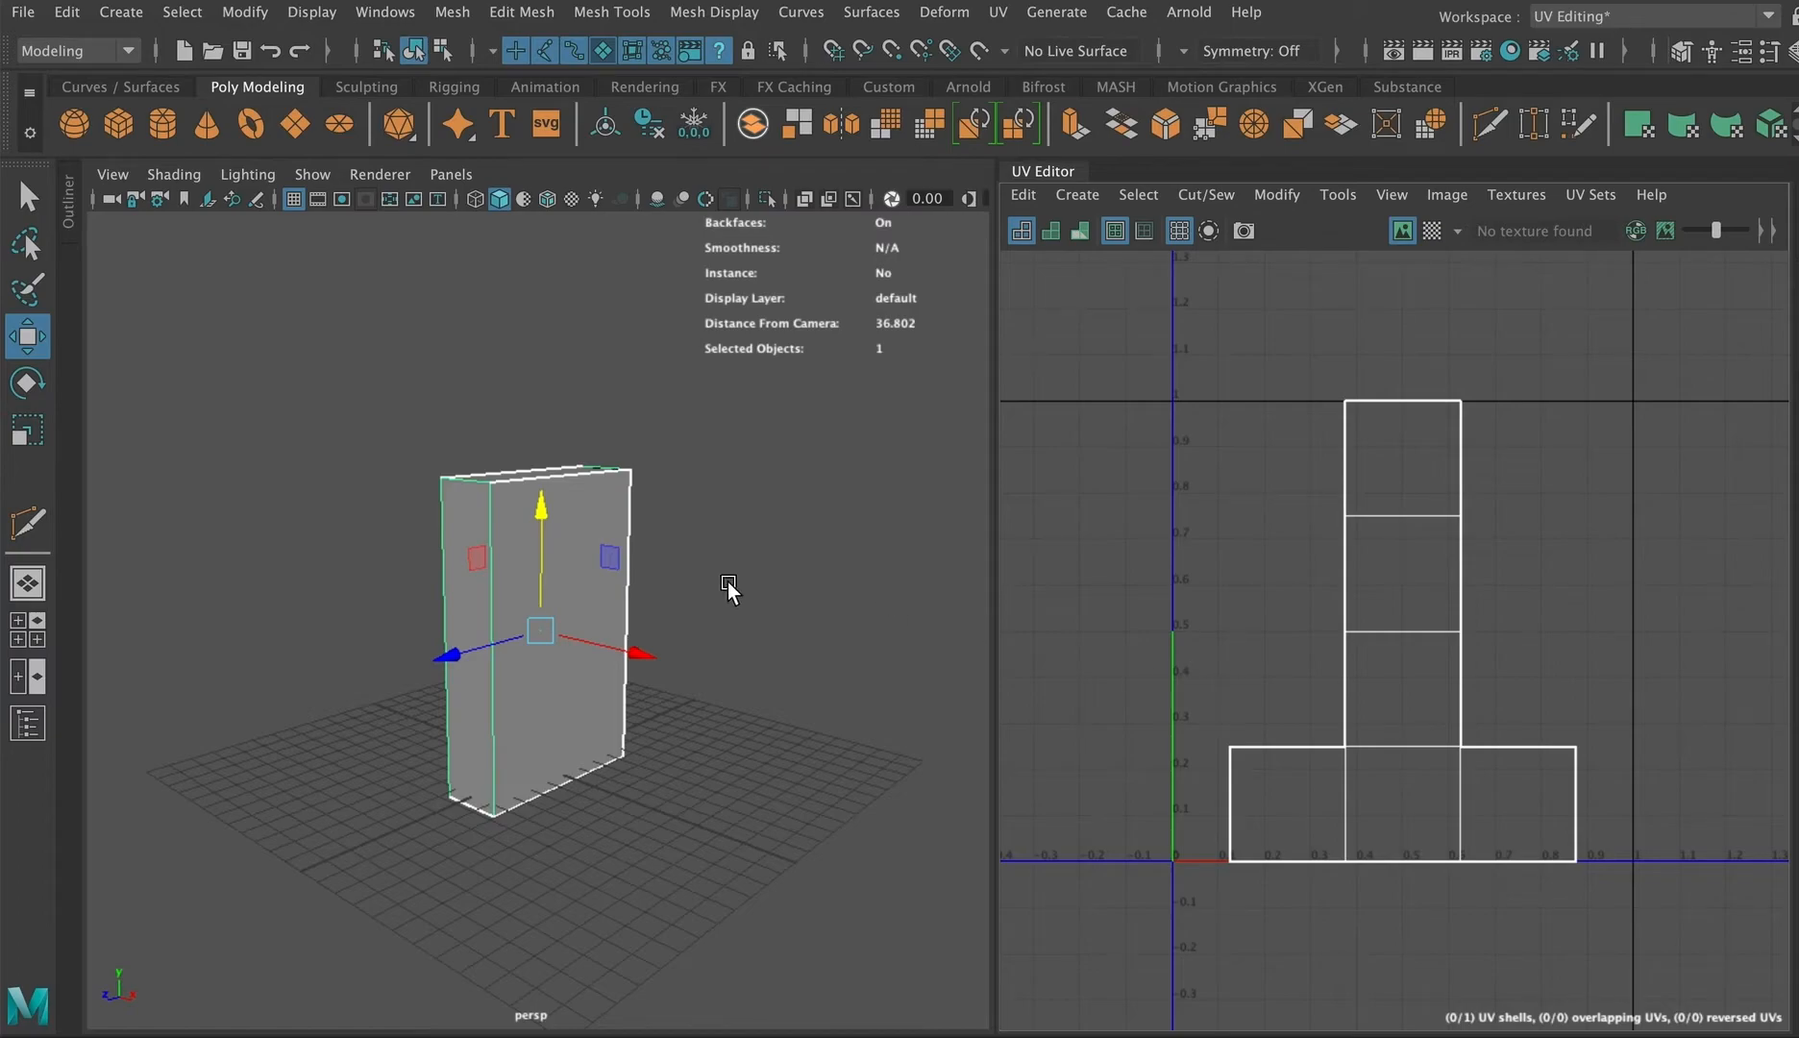
right_drag(569, 485, 615, 1001)
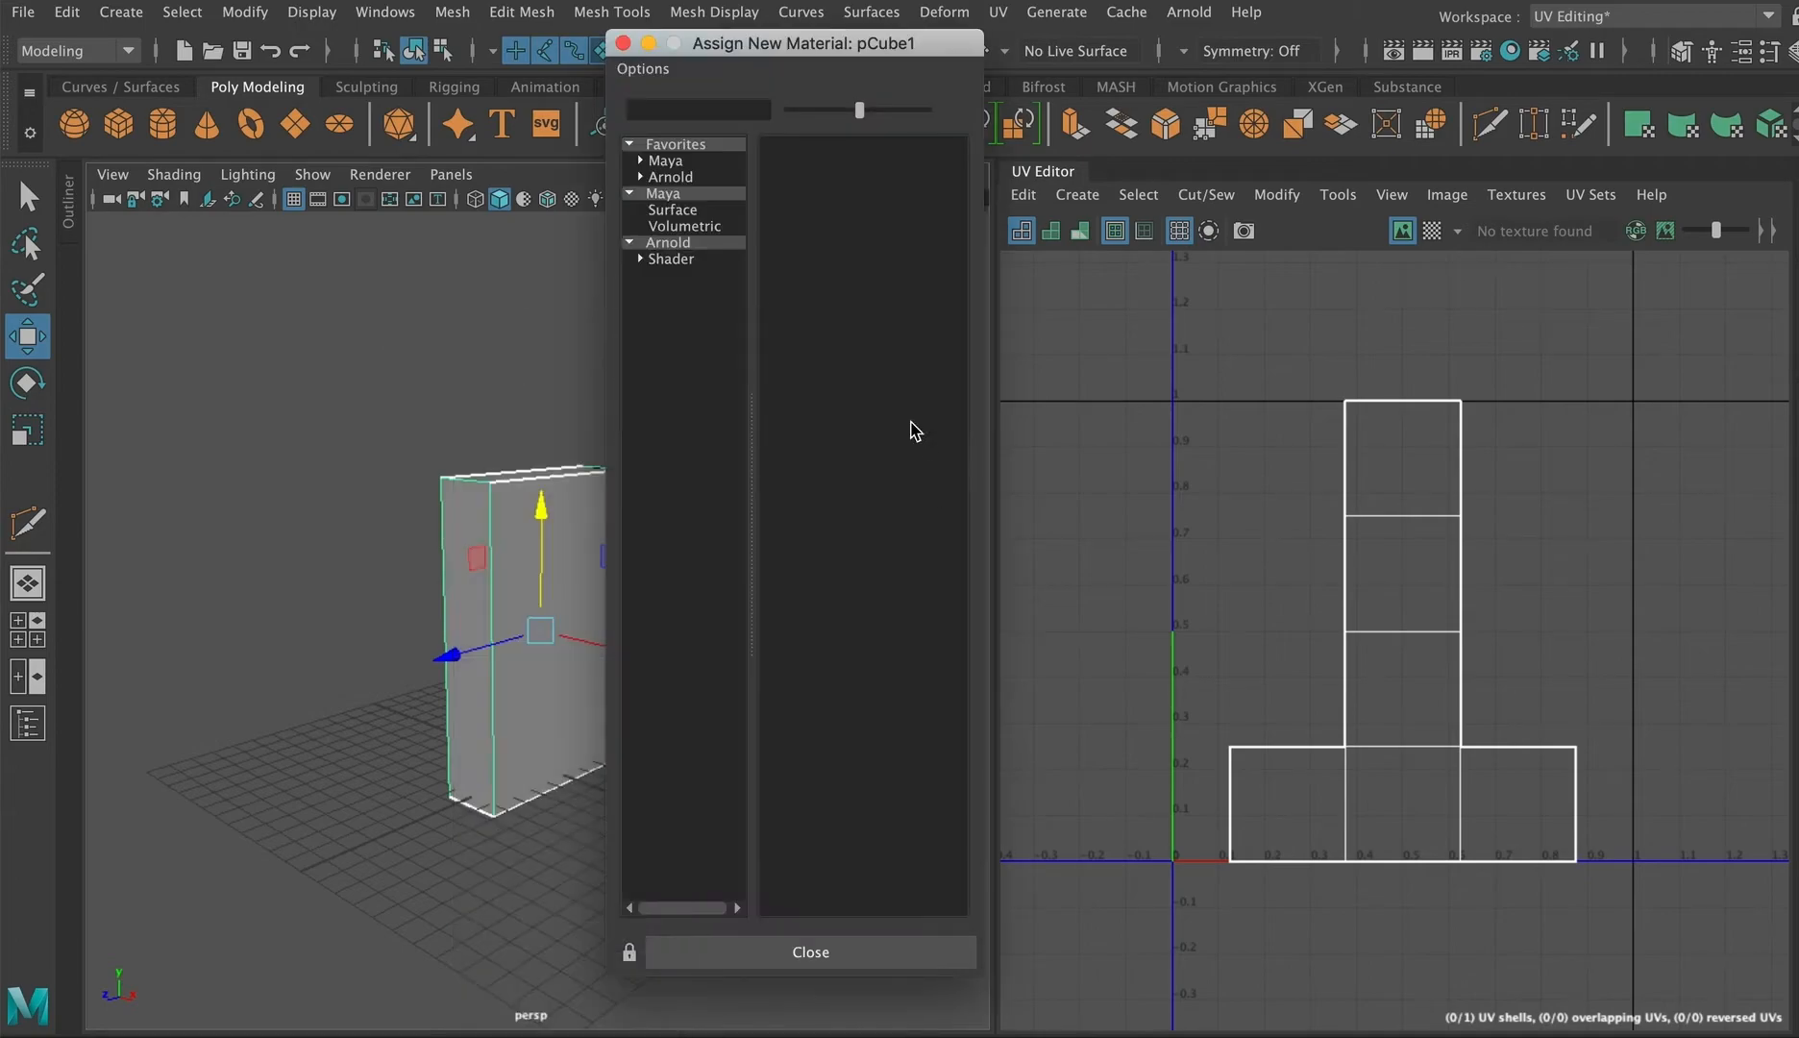
click(675, 242)
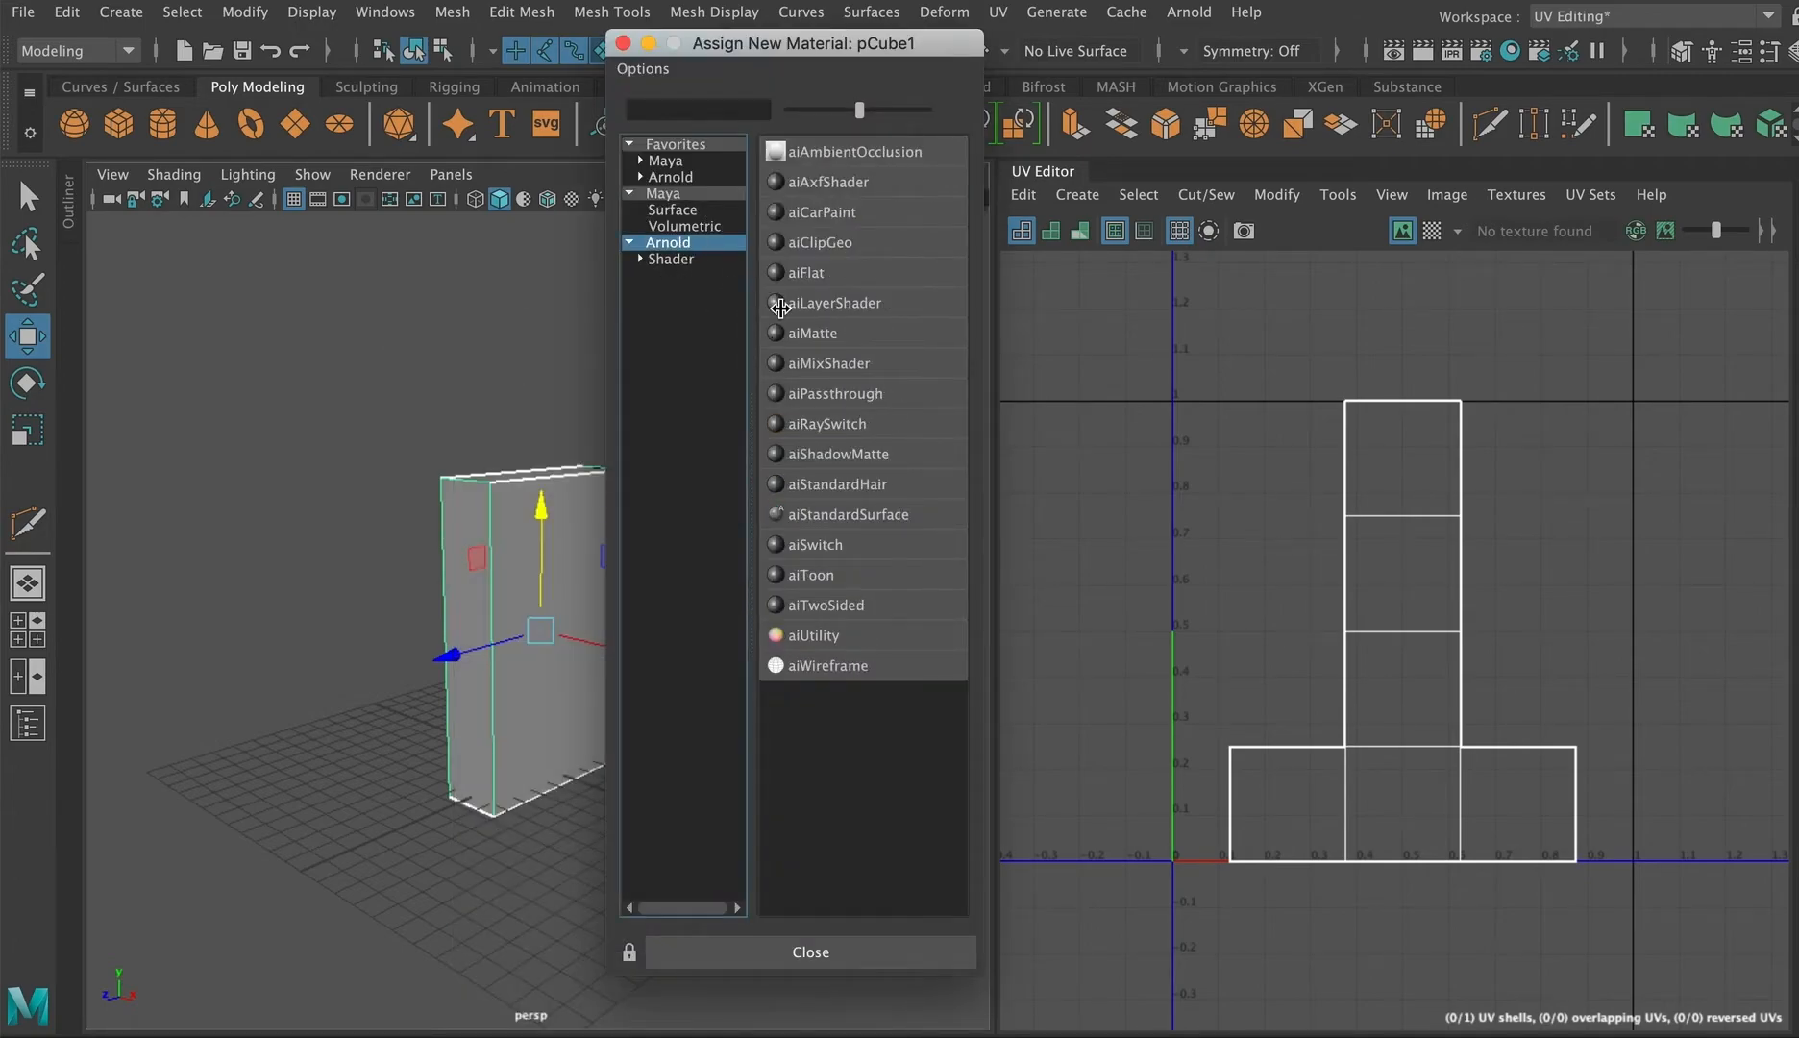
click(835, 514)
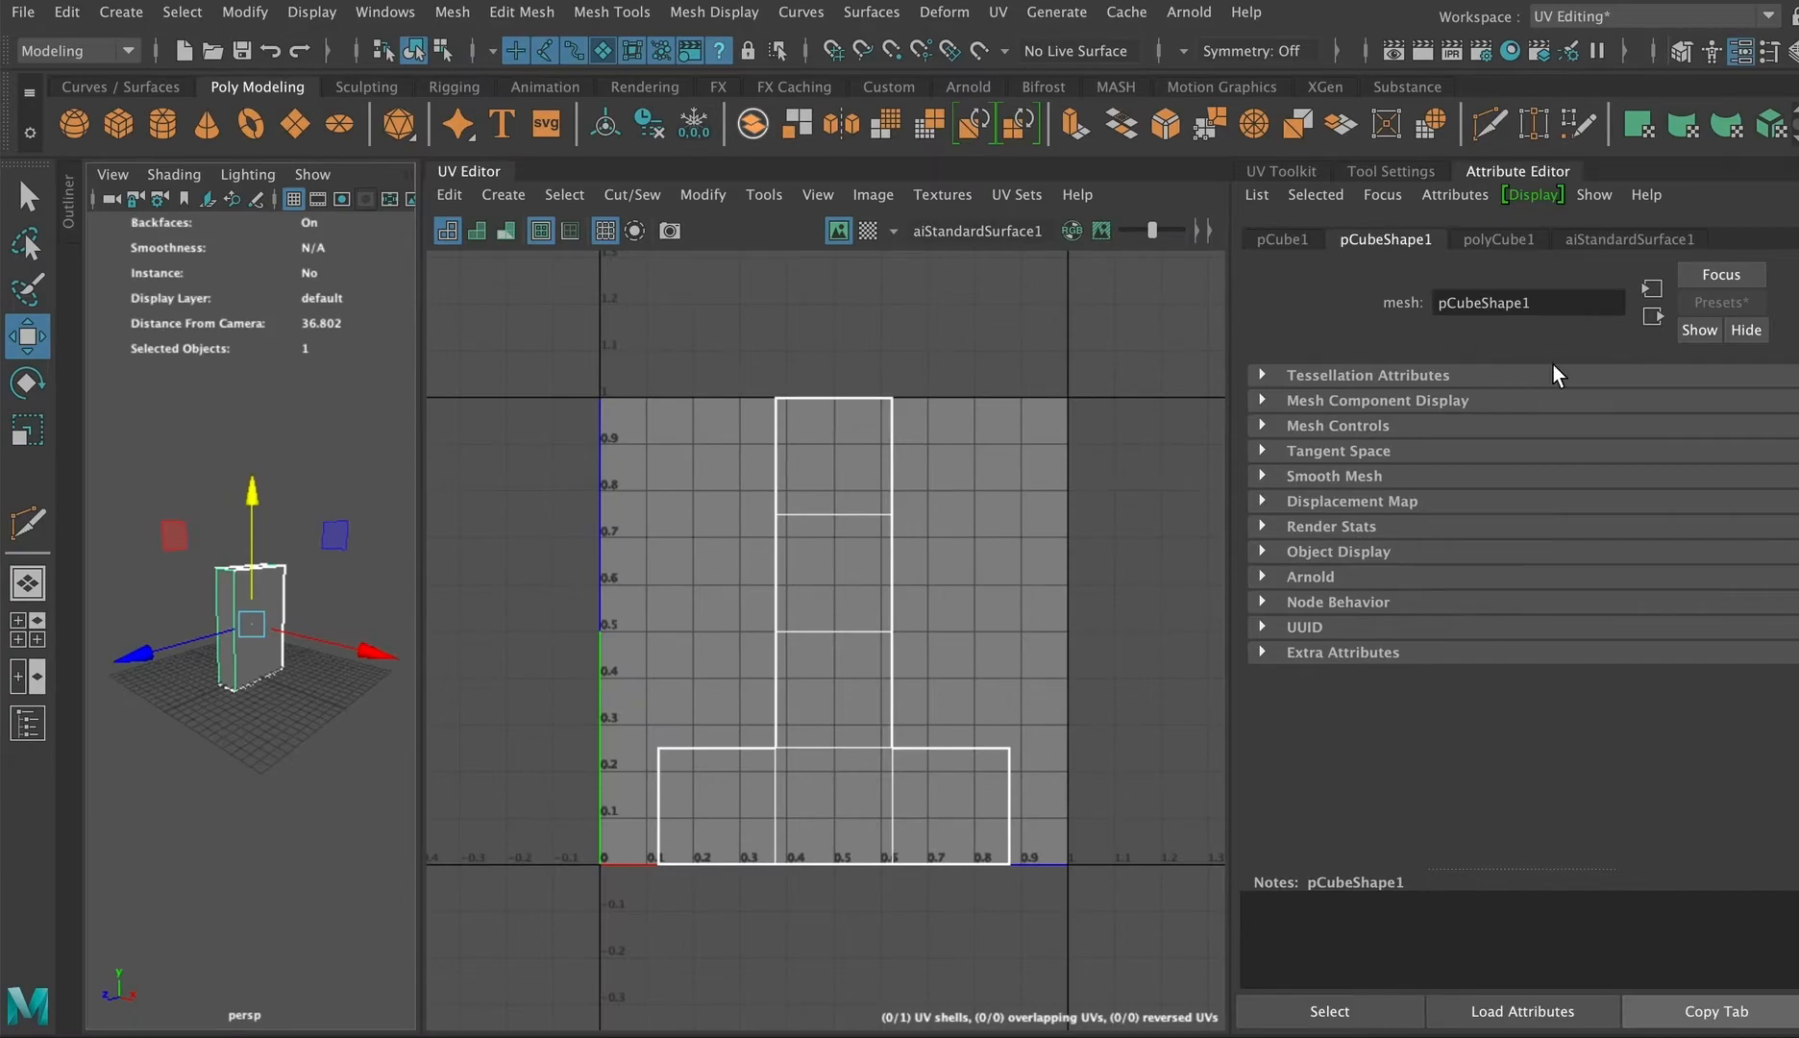
click(1618, 242)
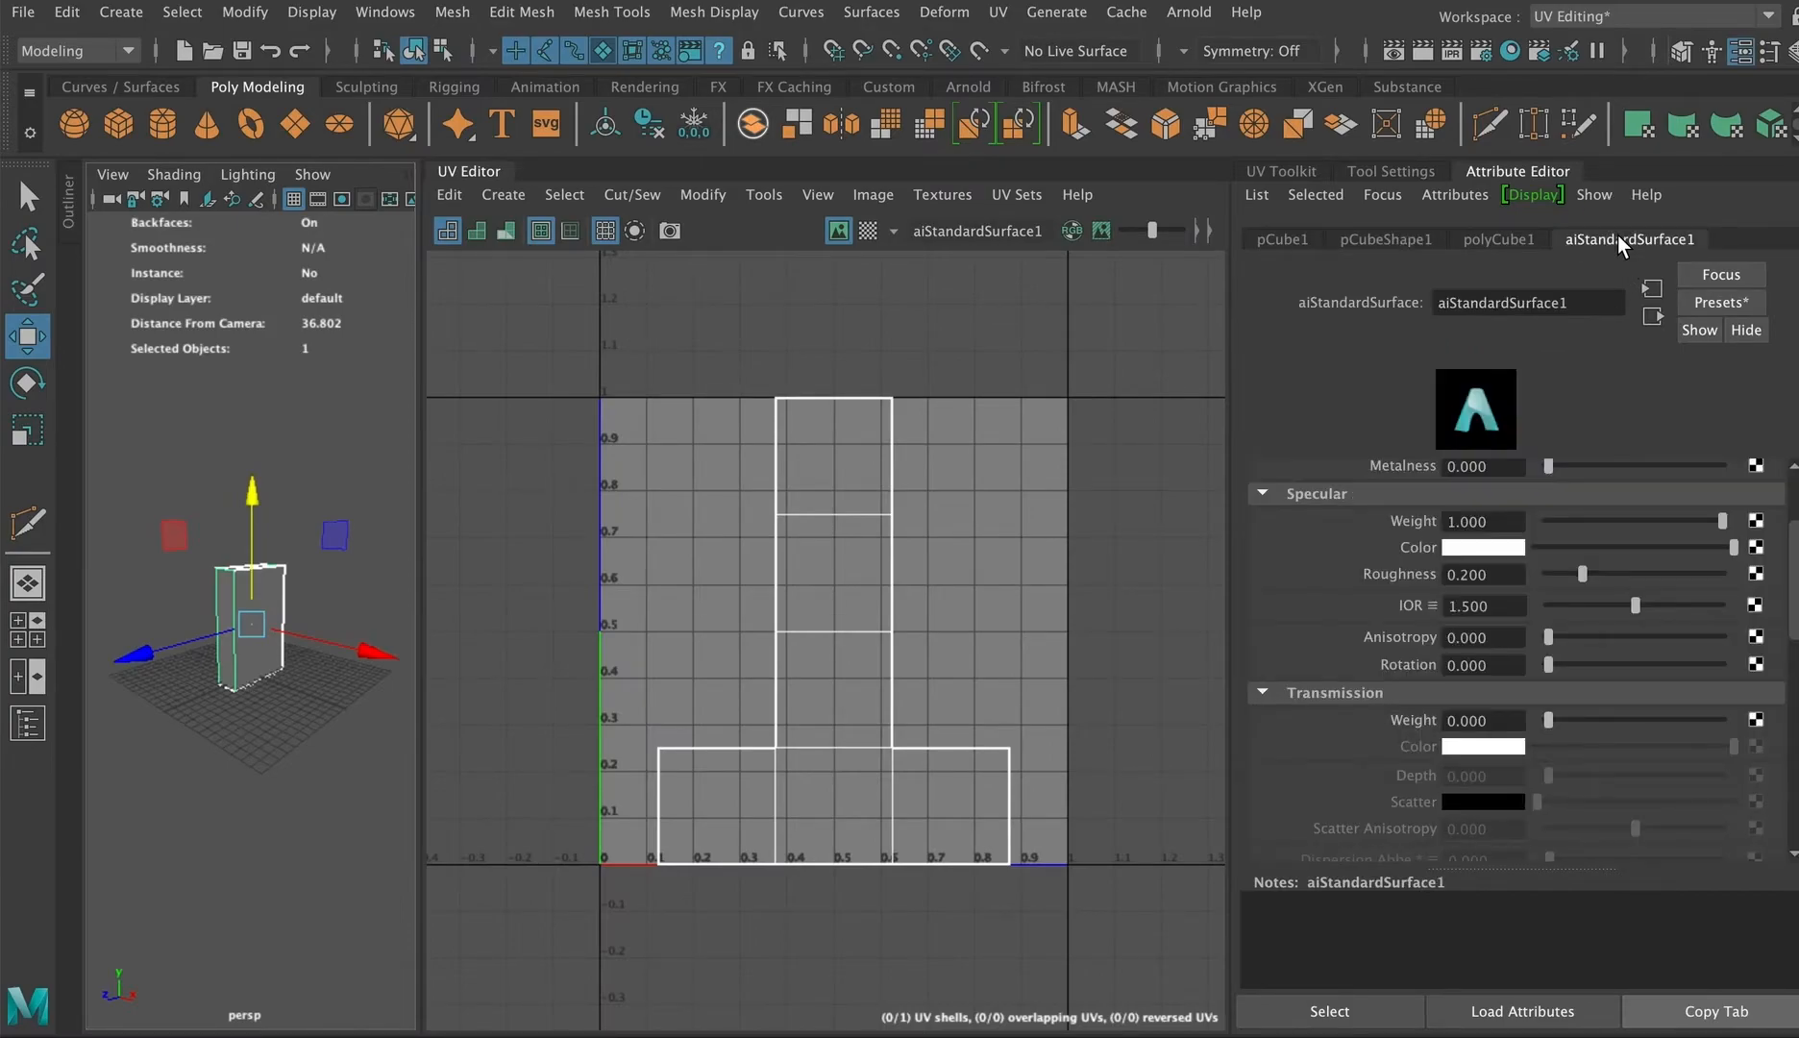
scroll(1609, 653, up, 3)
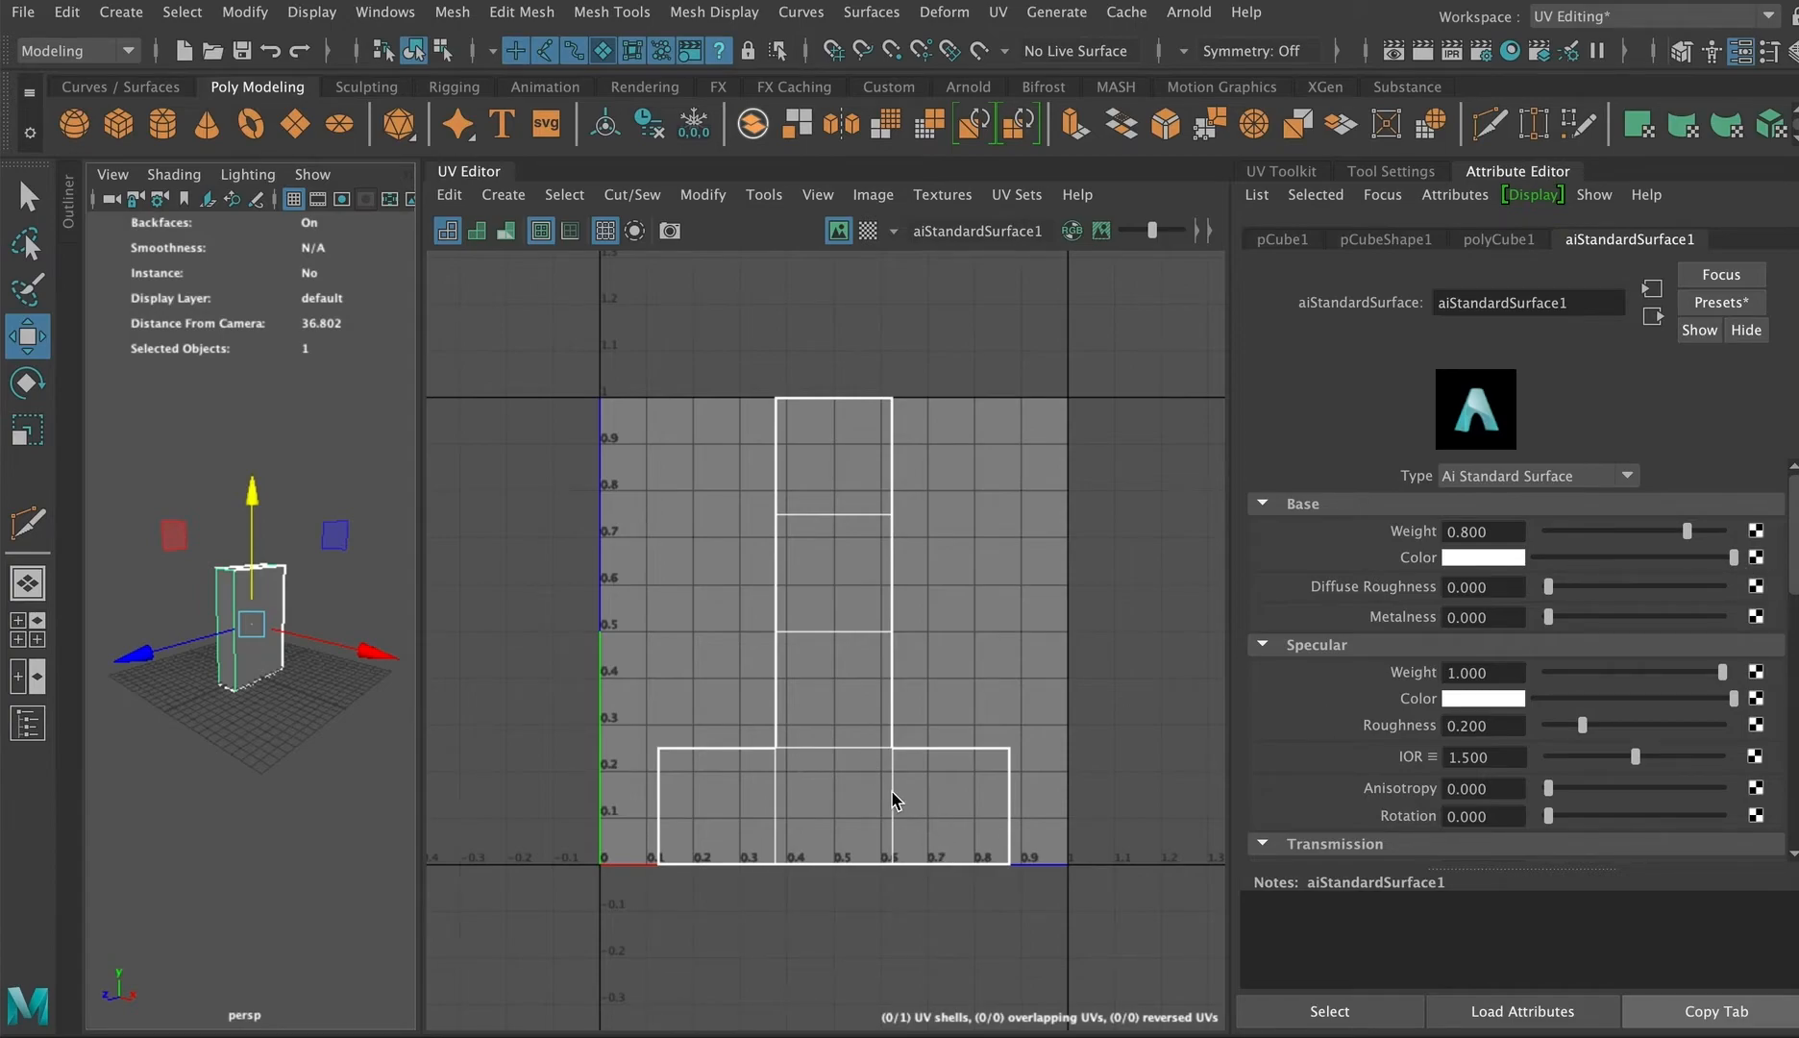
Step: Create a new project named New_Project inside the IntroductionTo3D/UVMapping folder and accept it
click(23, 11)
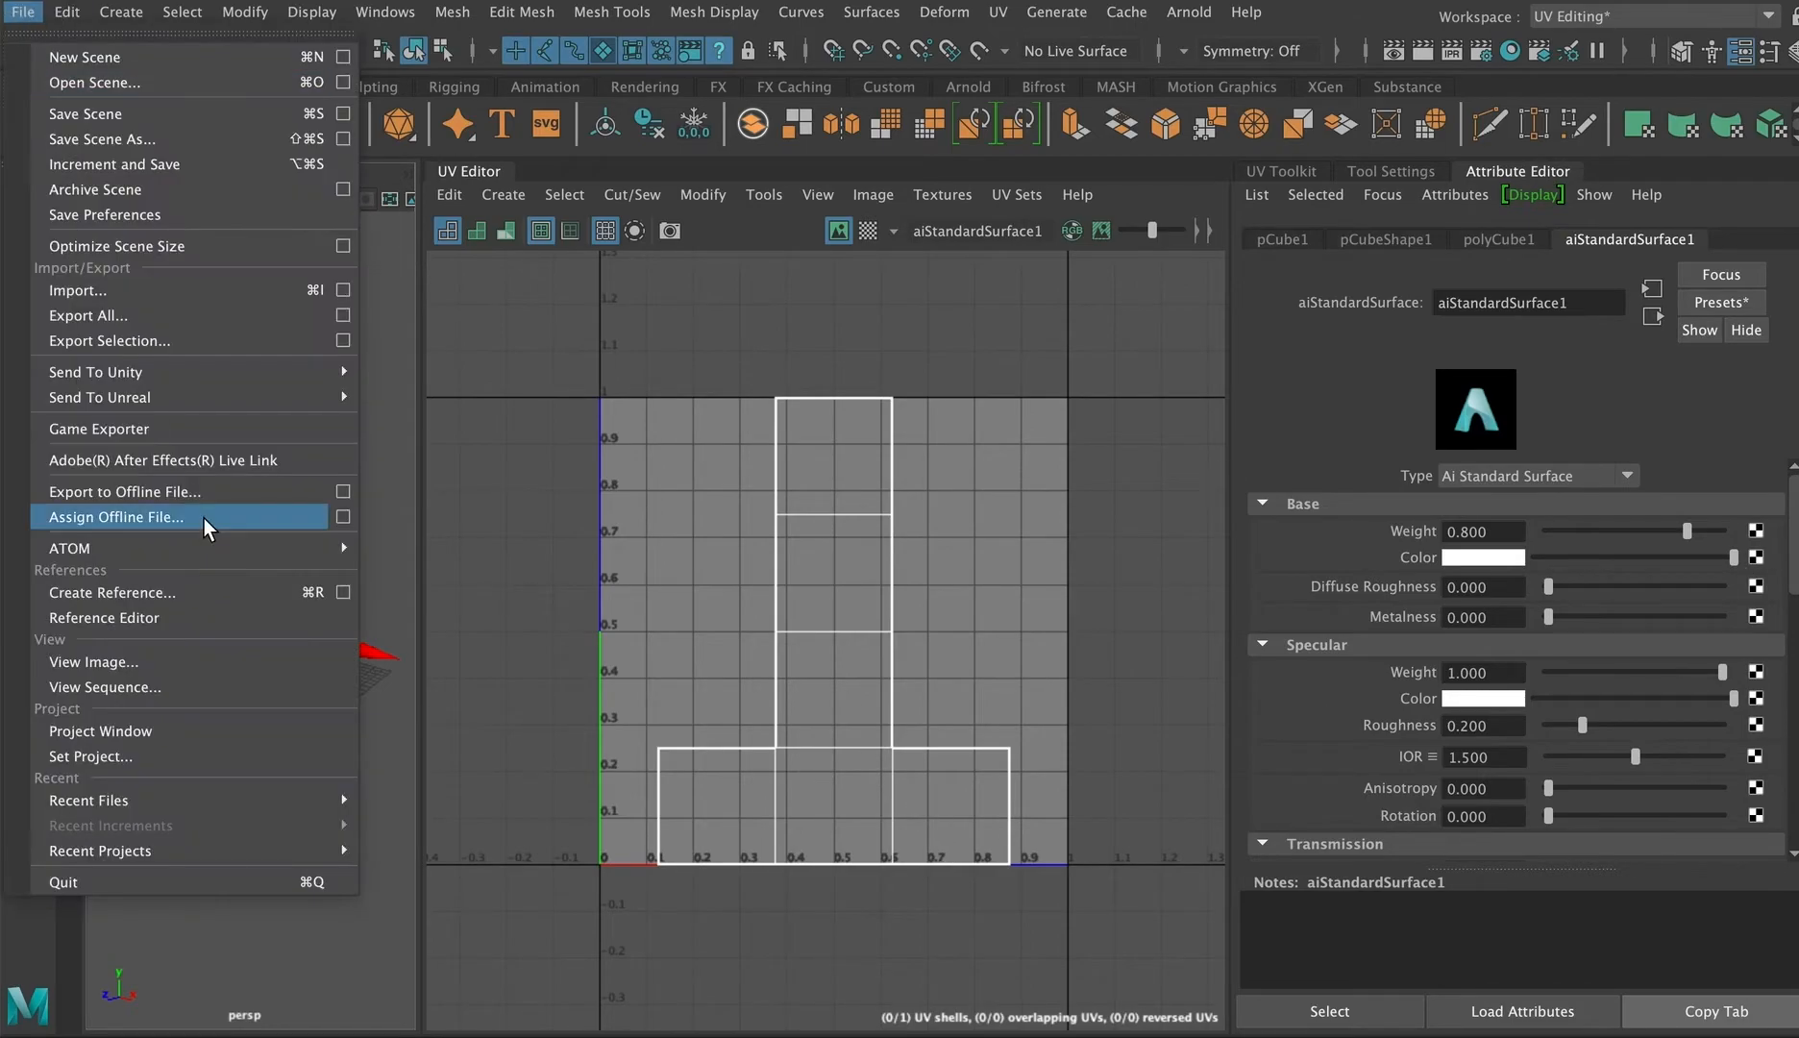
click(217, 738)
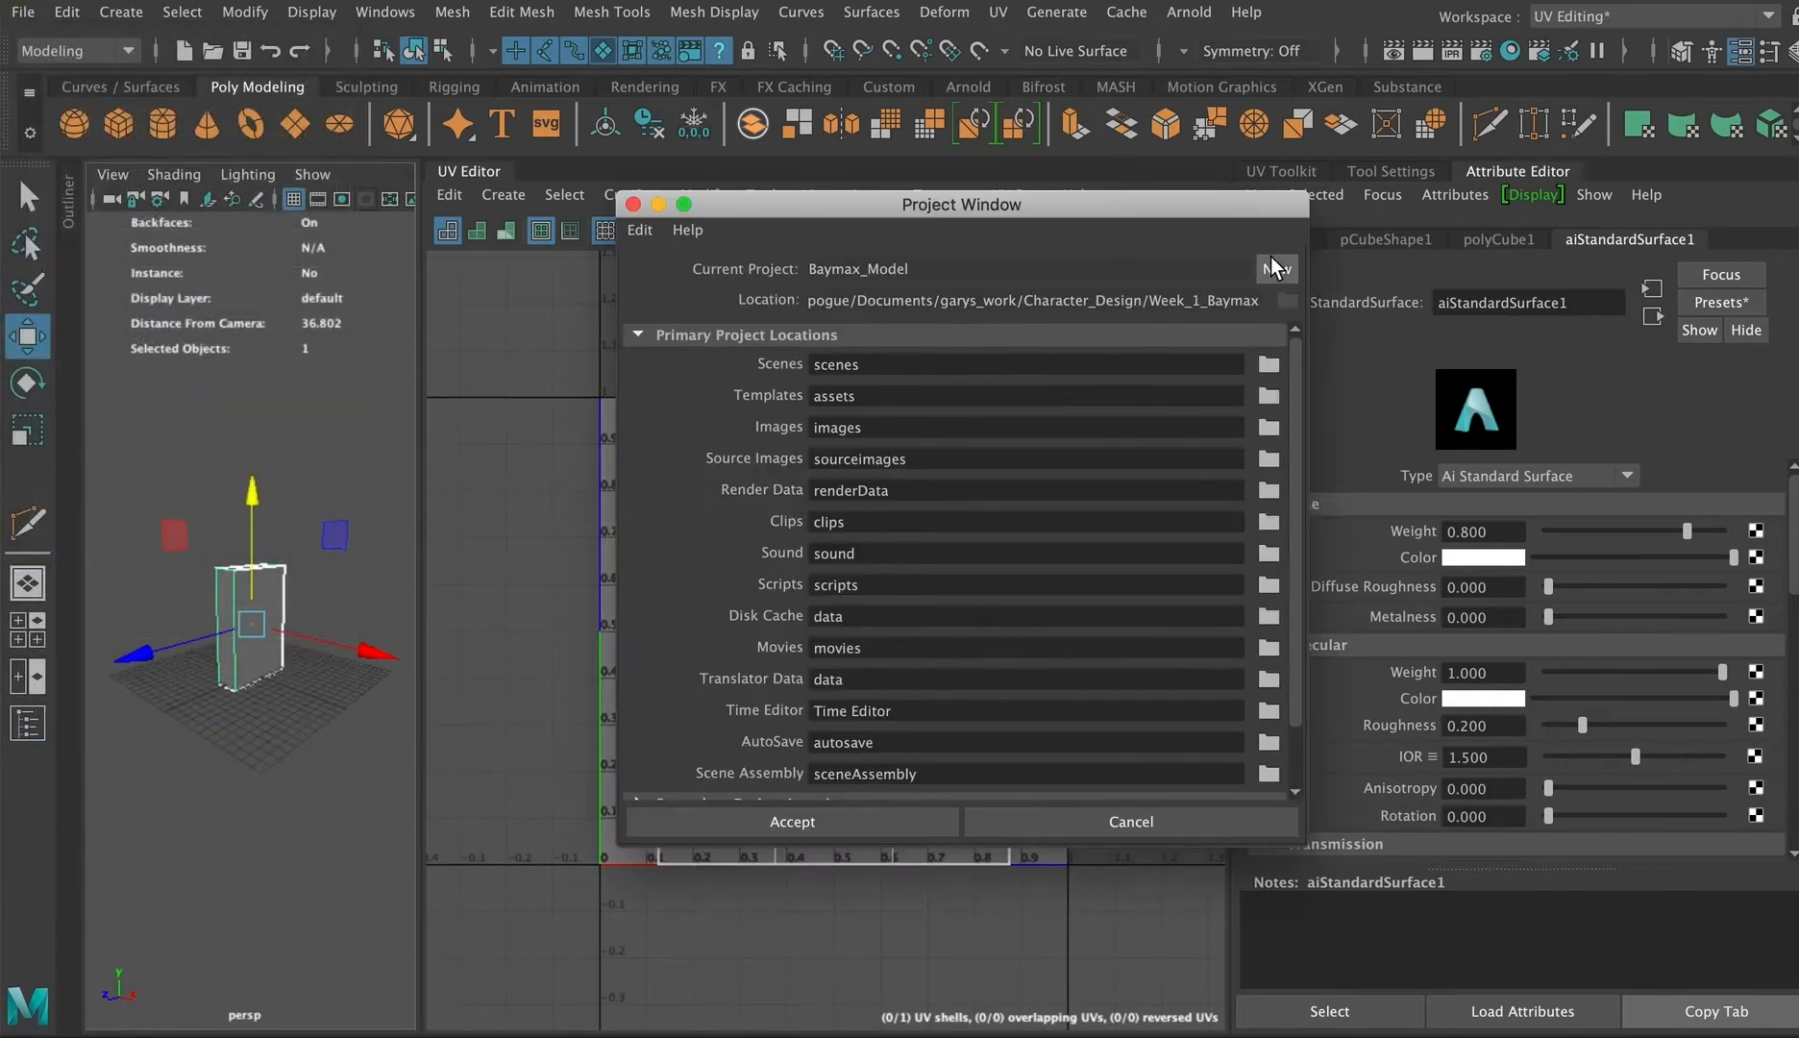
click(1276, 268)
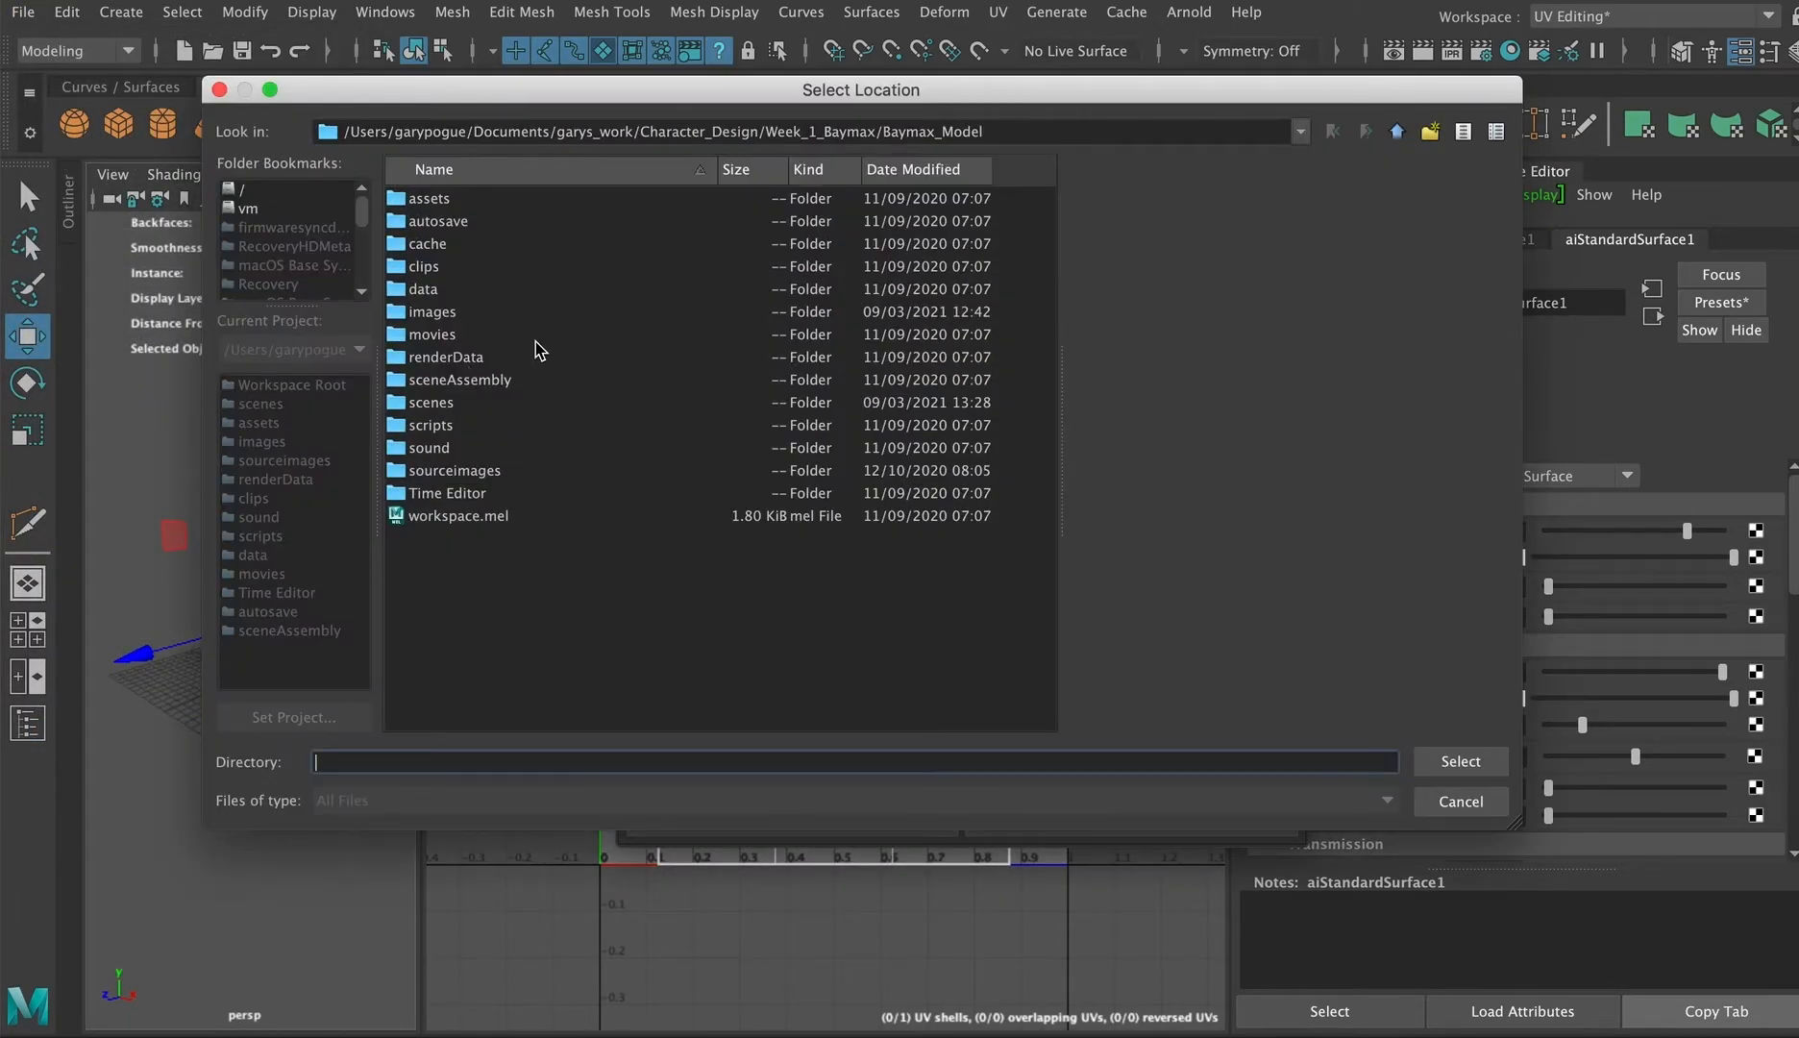
click(1397, 133)
click(1397, 133)
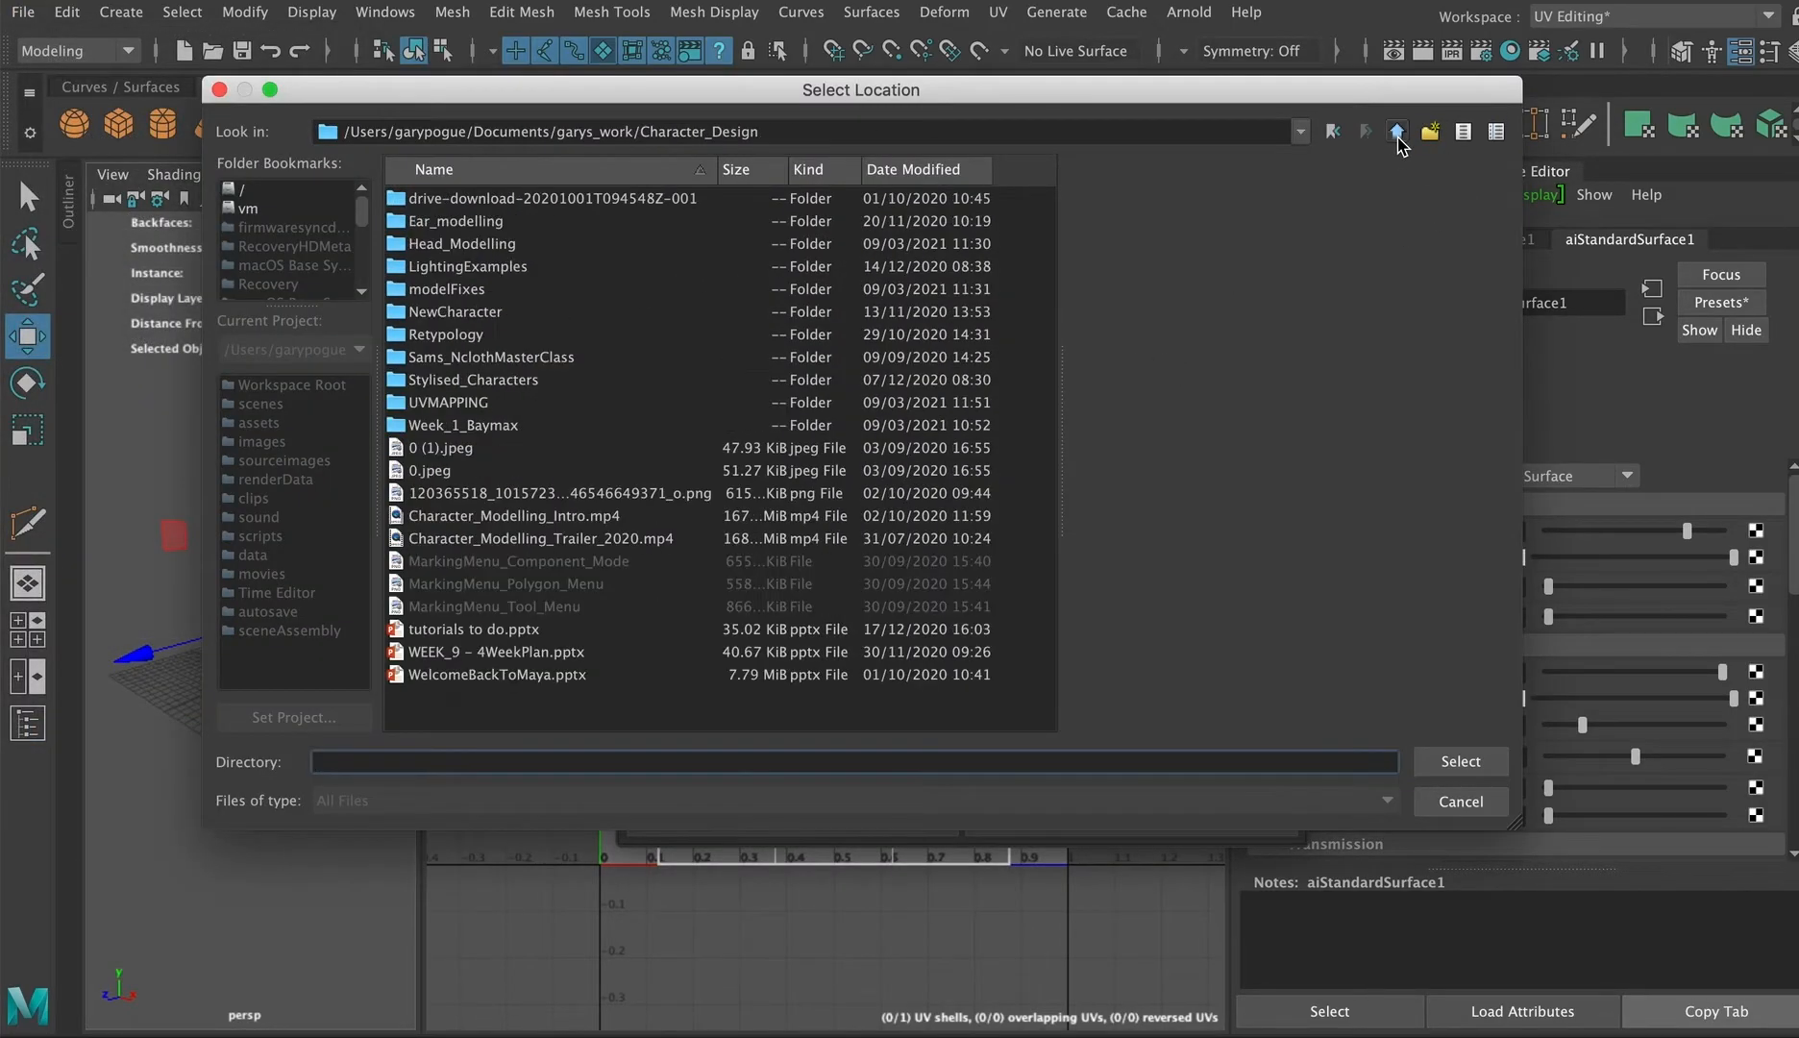
click(1397, 134)
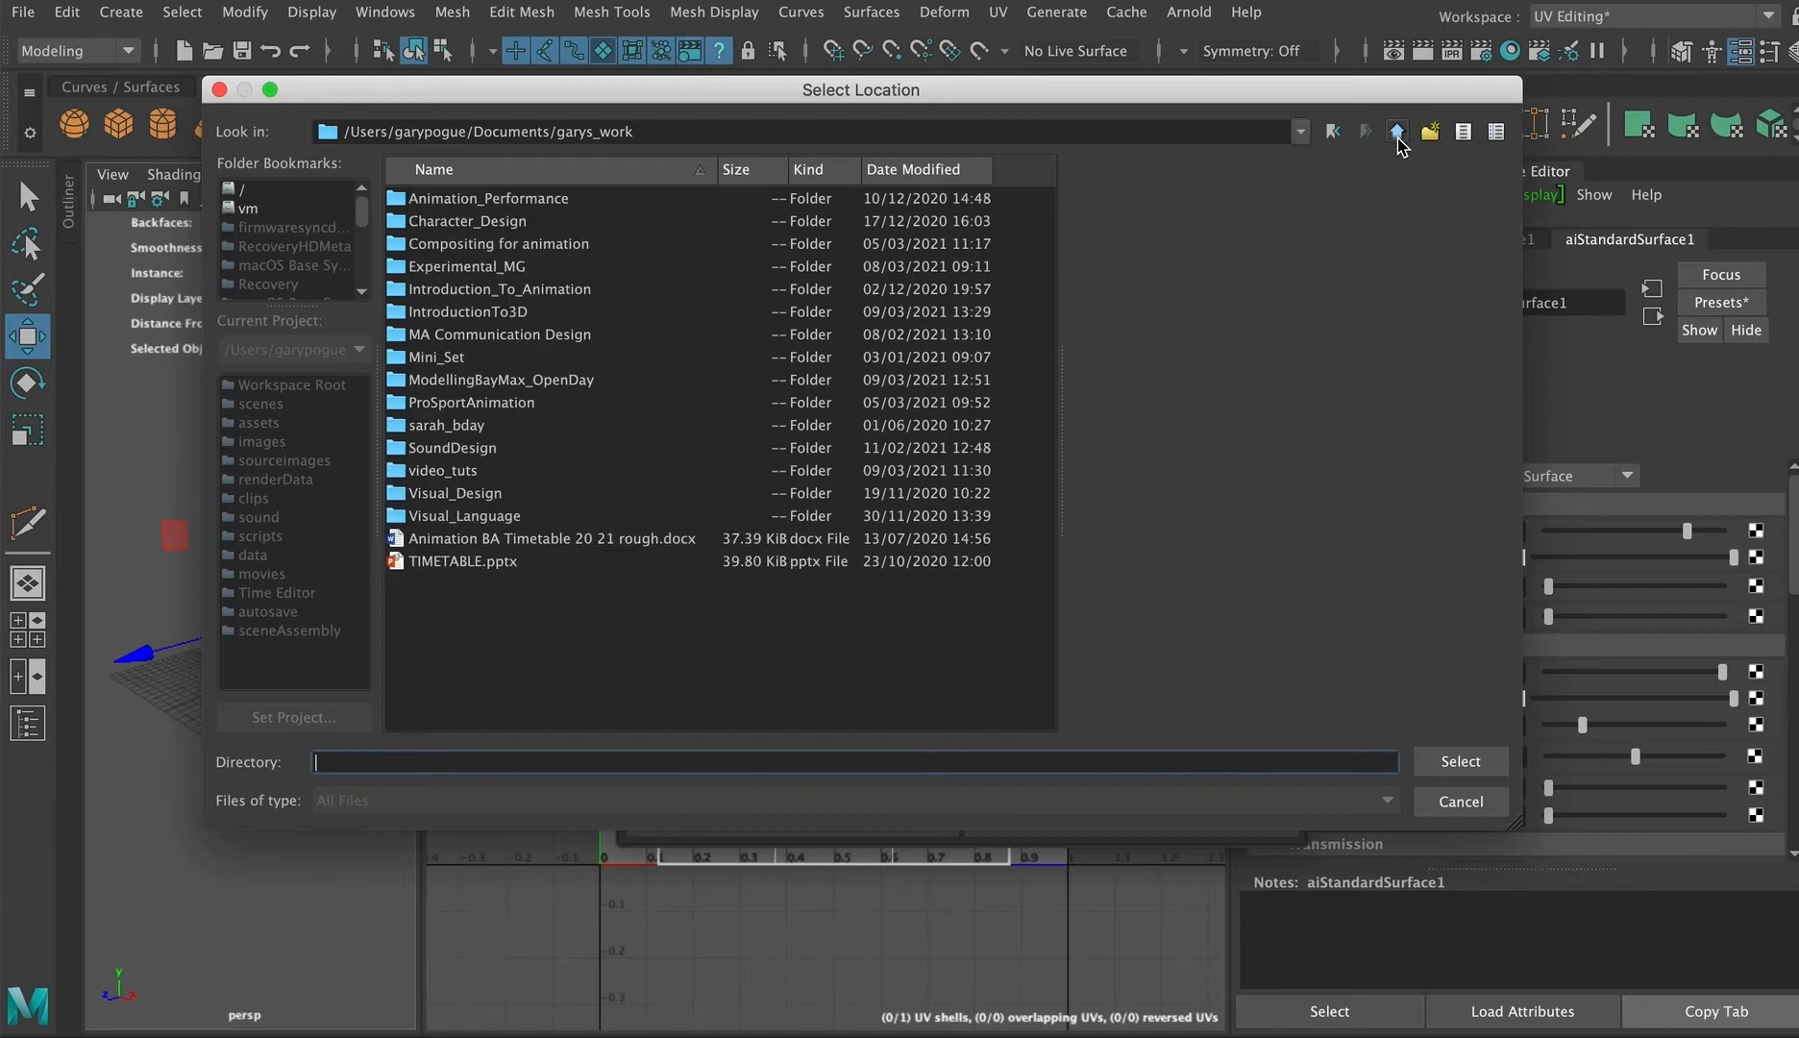
double_click(477, 312)
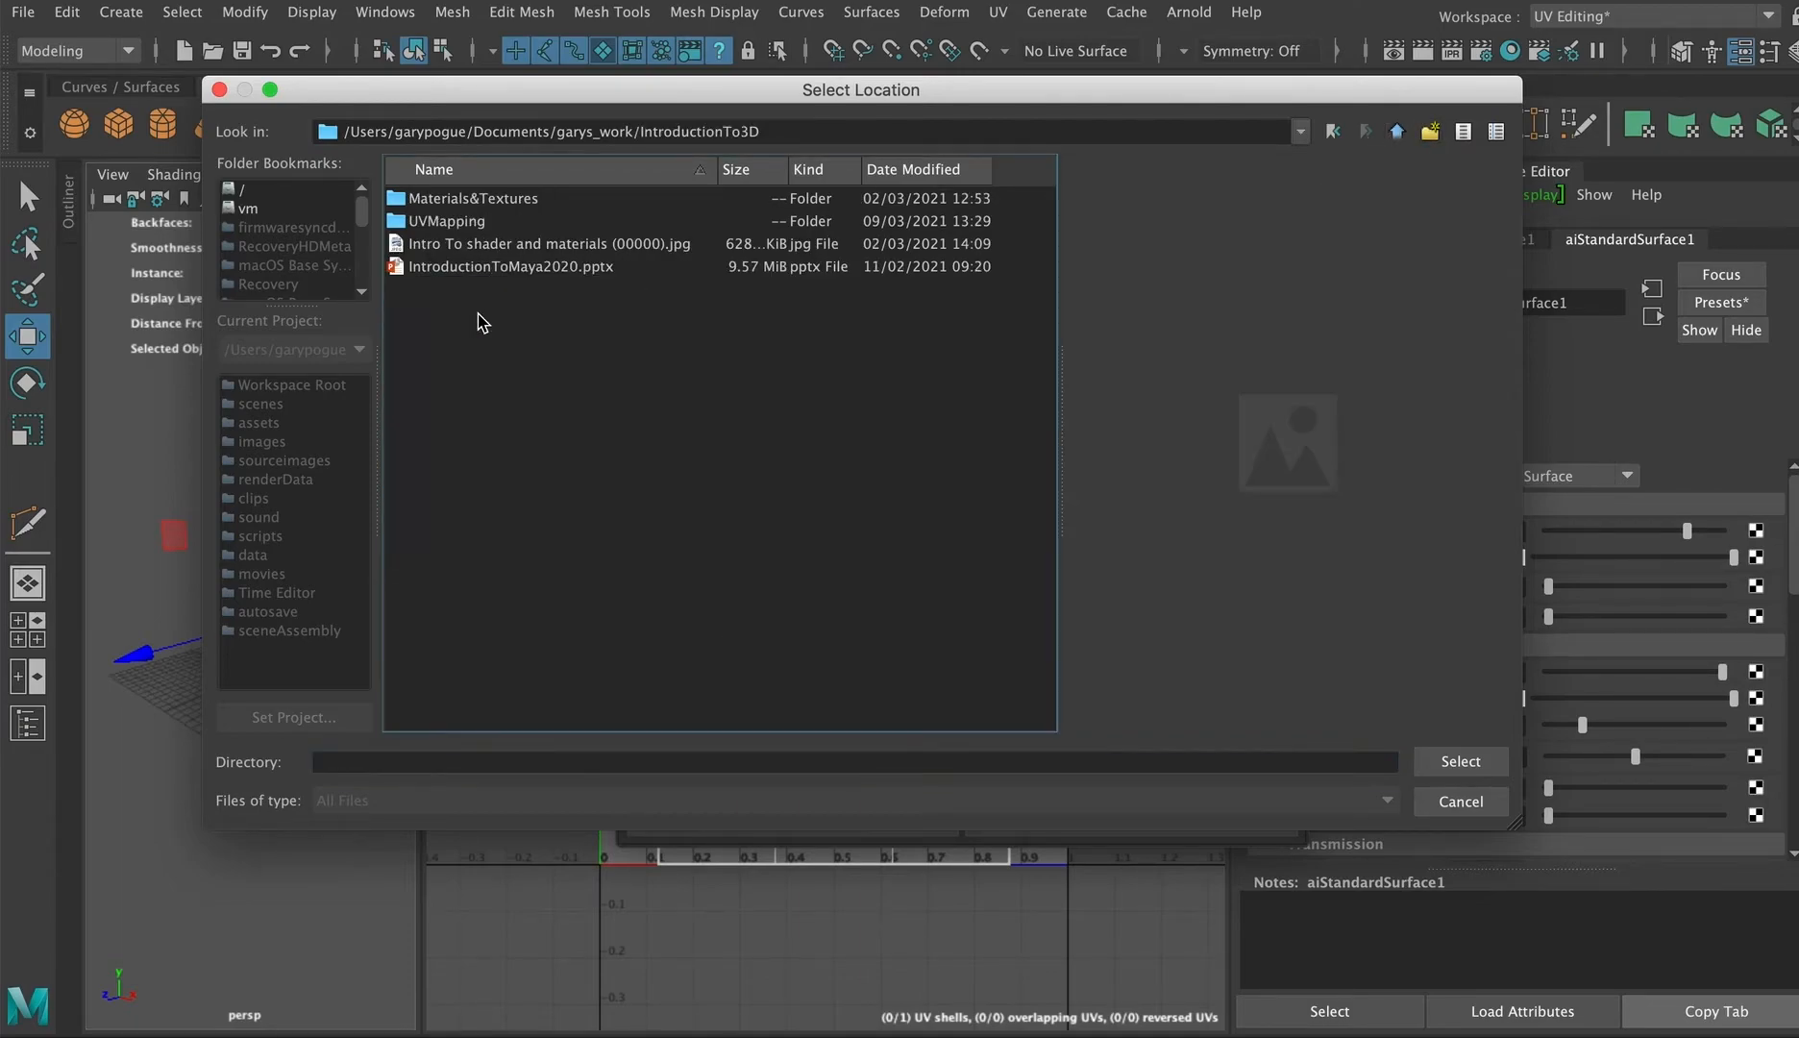
double_click(428, 223)
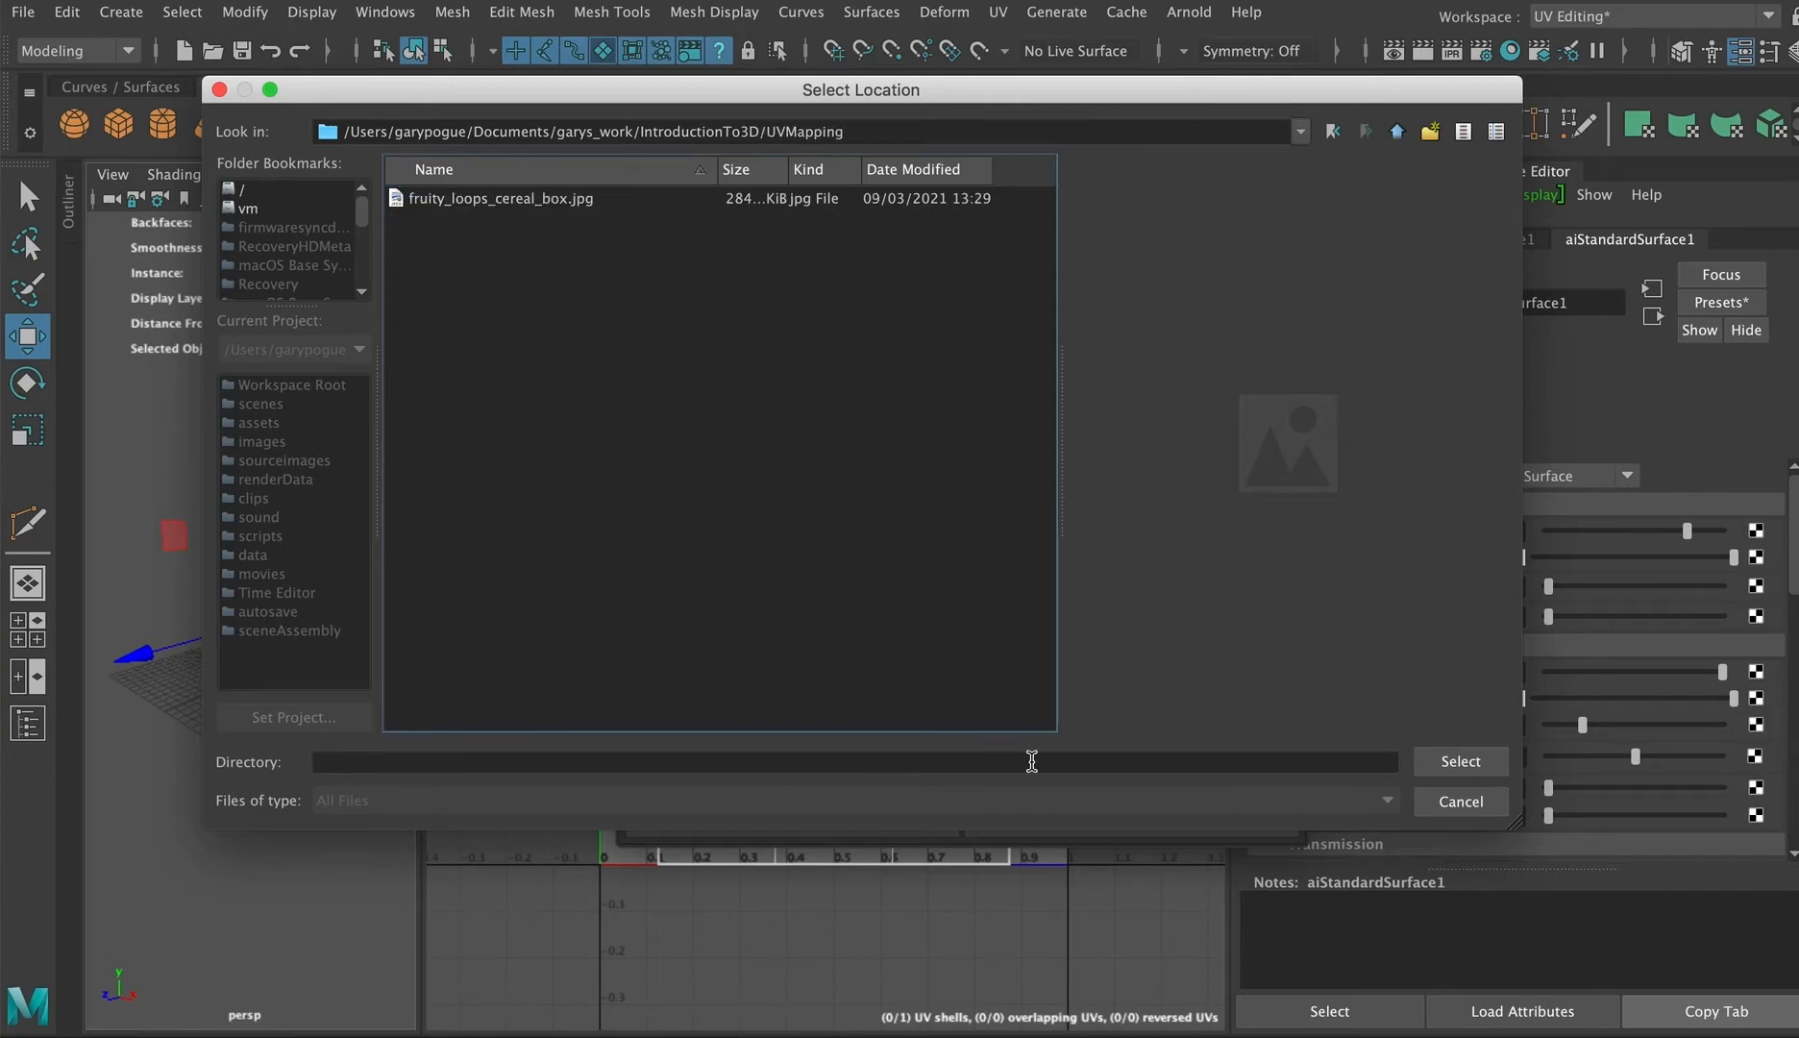
click(1486, 769)
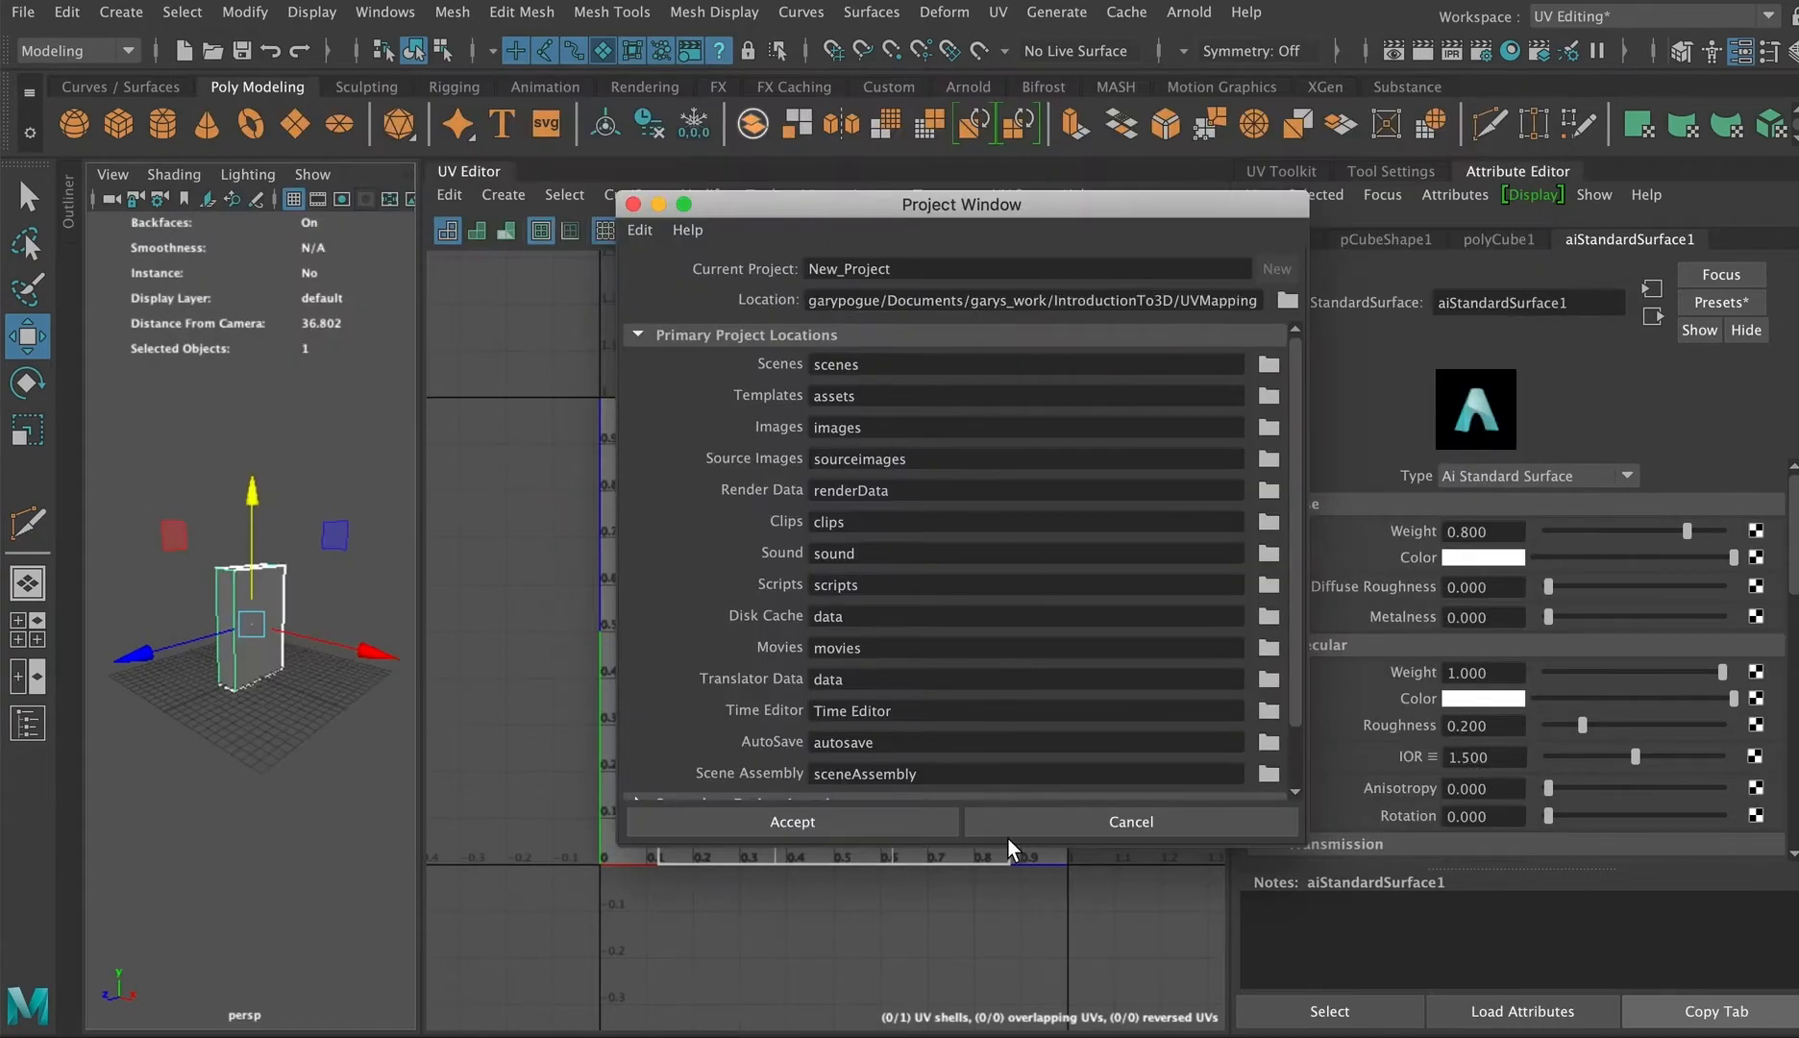
click(911, 826)
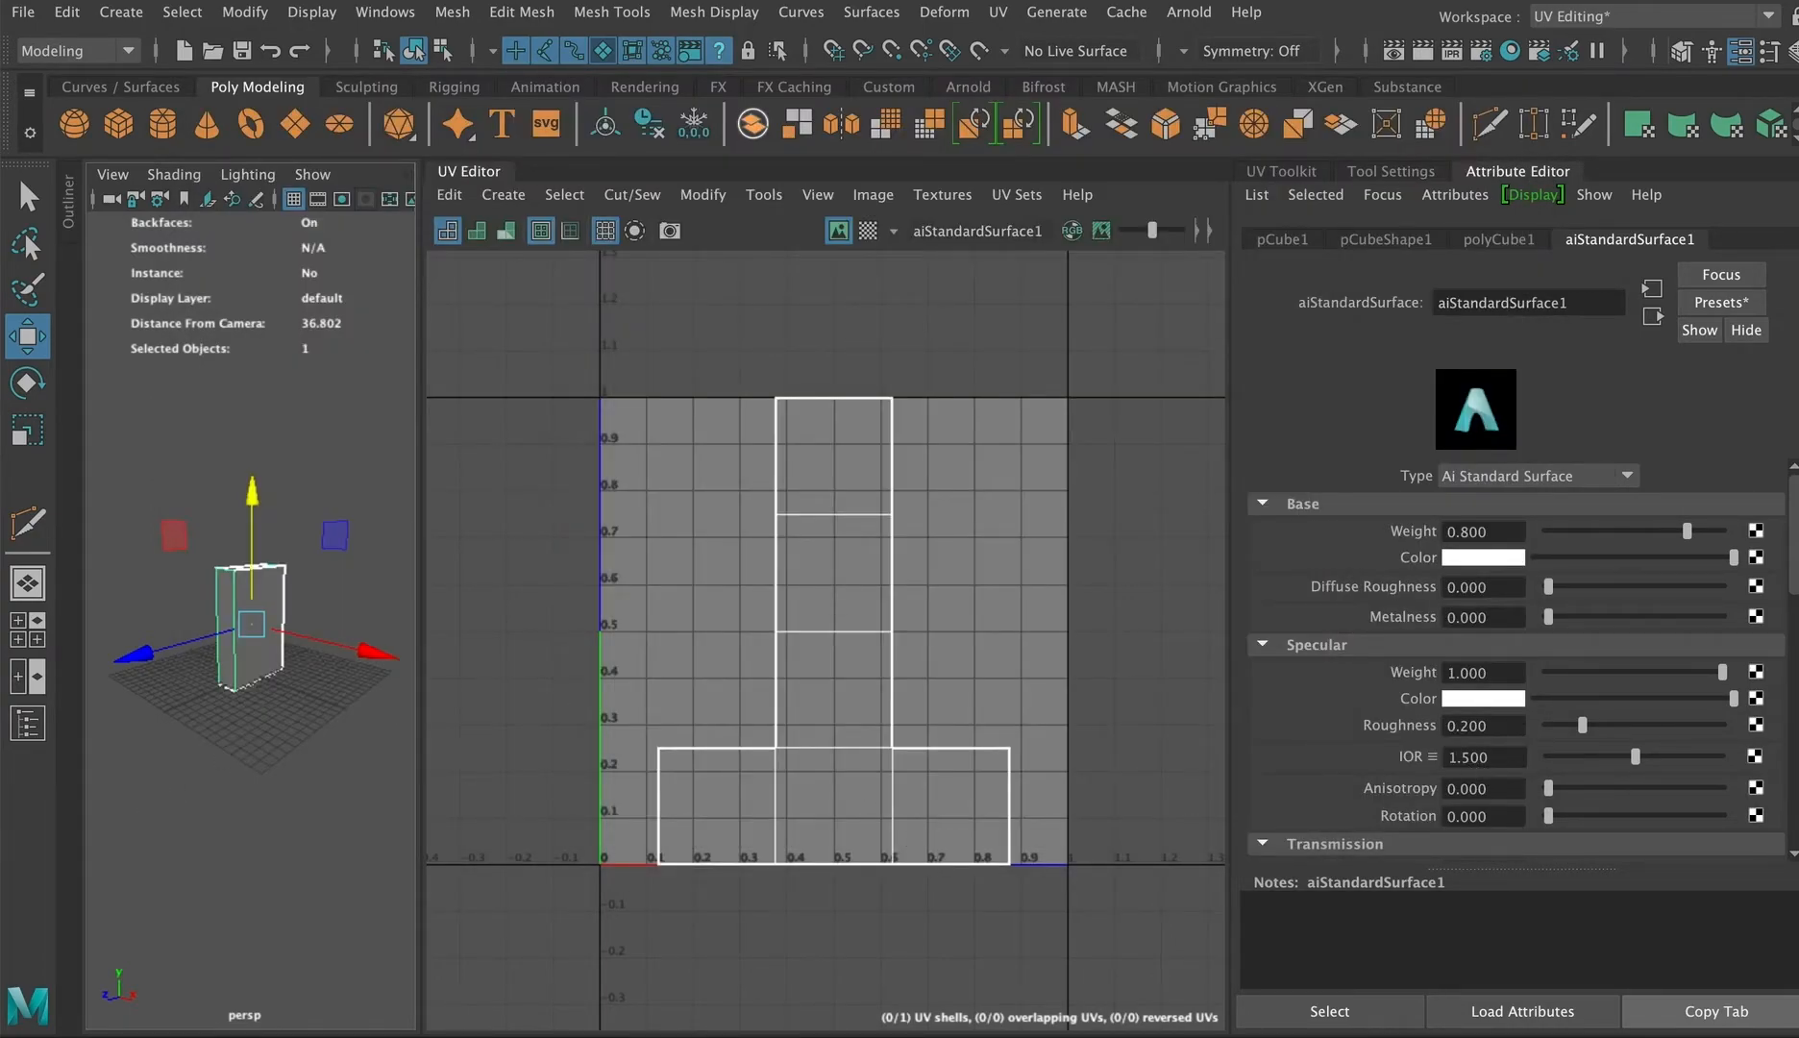
Step: Switch to Finder and move fruity_loops_cereal_box.jpg from the UVMapping folder into New_Project
click(254, 1009)
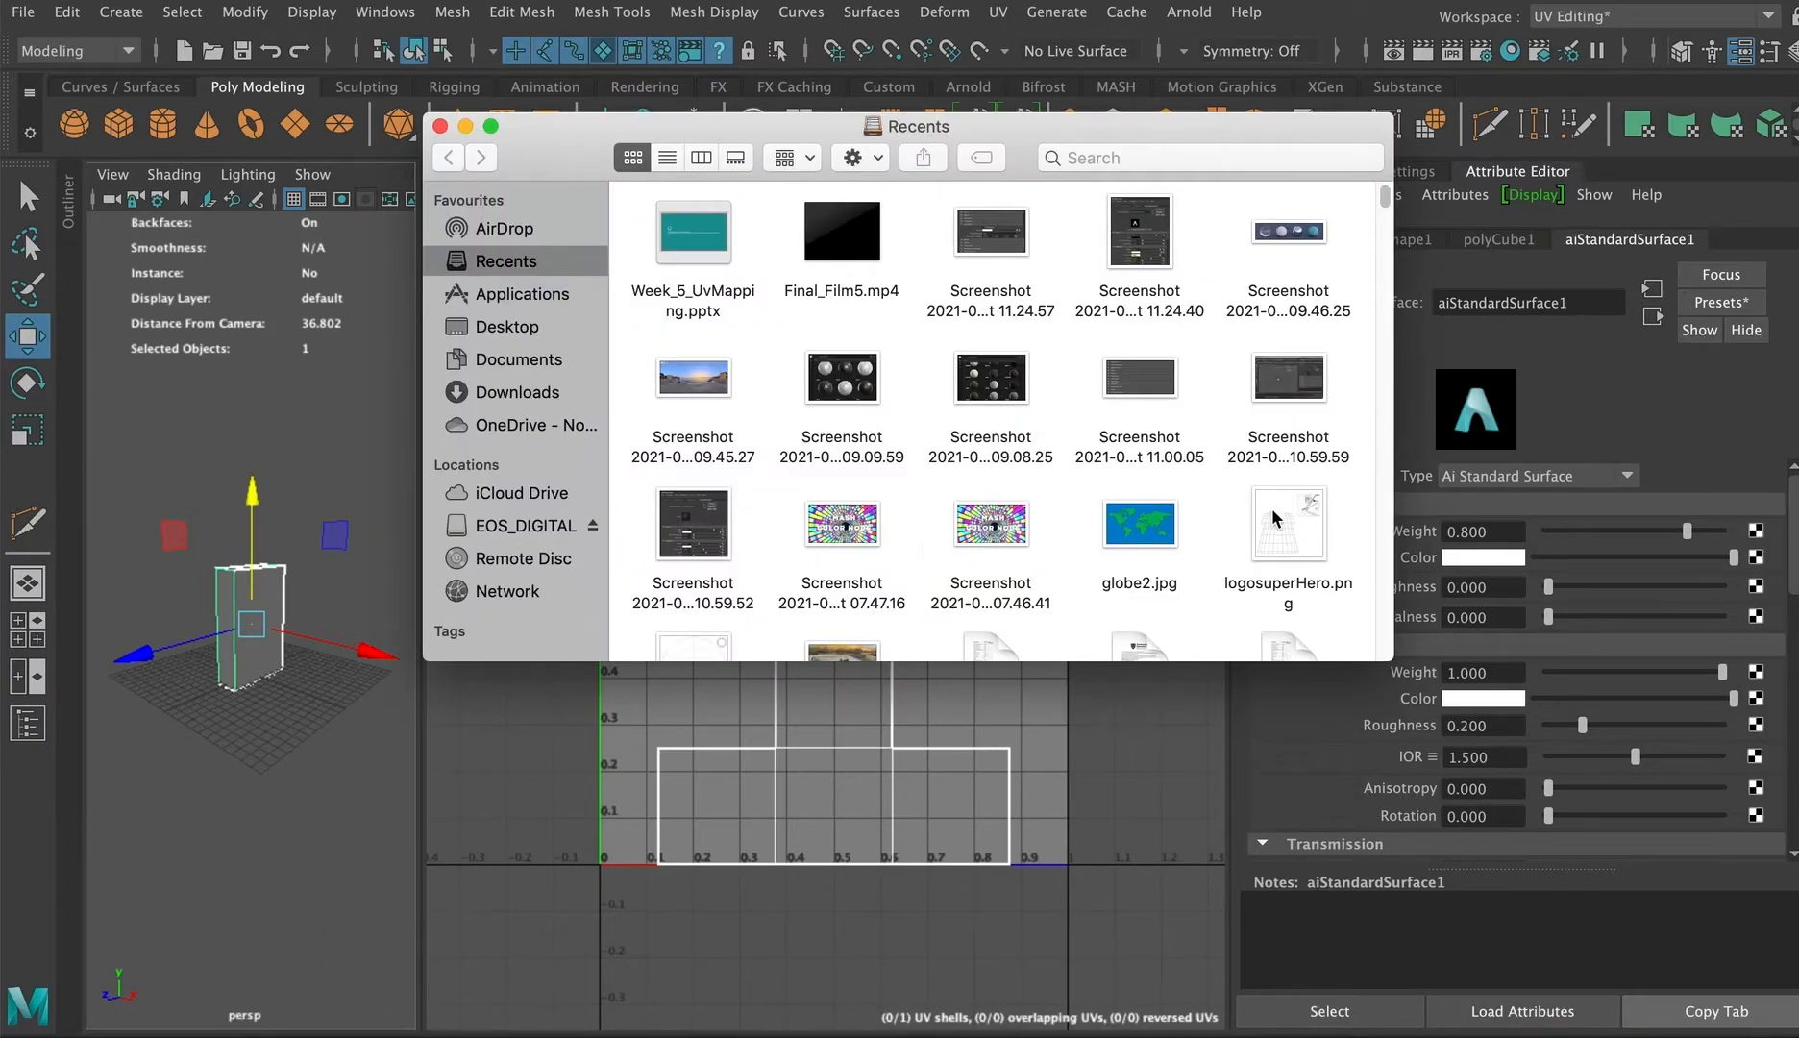
click(538, 358)
click(707, 308)
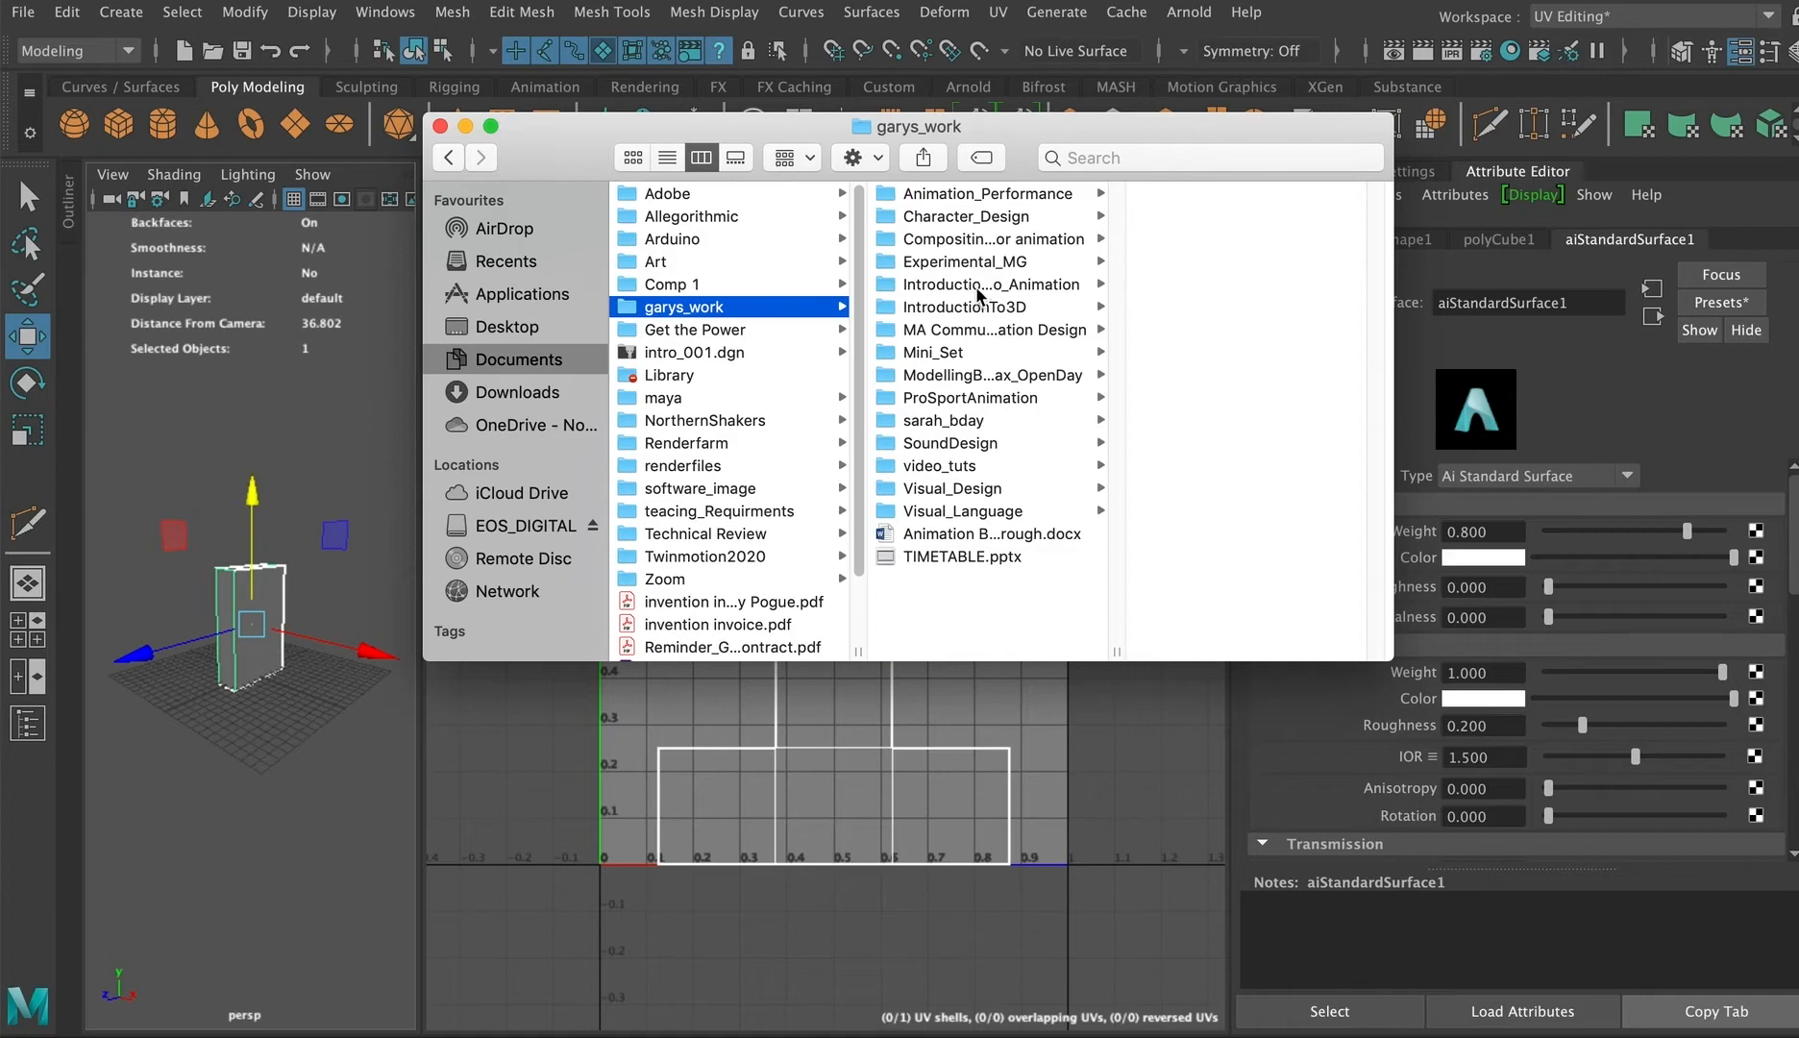
click(1002, 306)
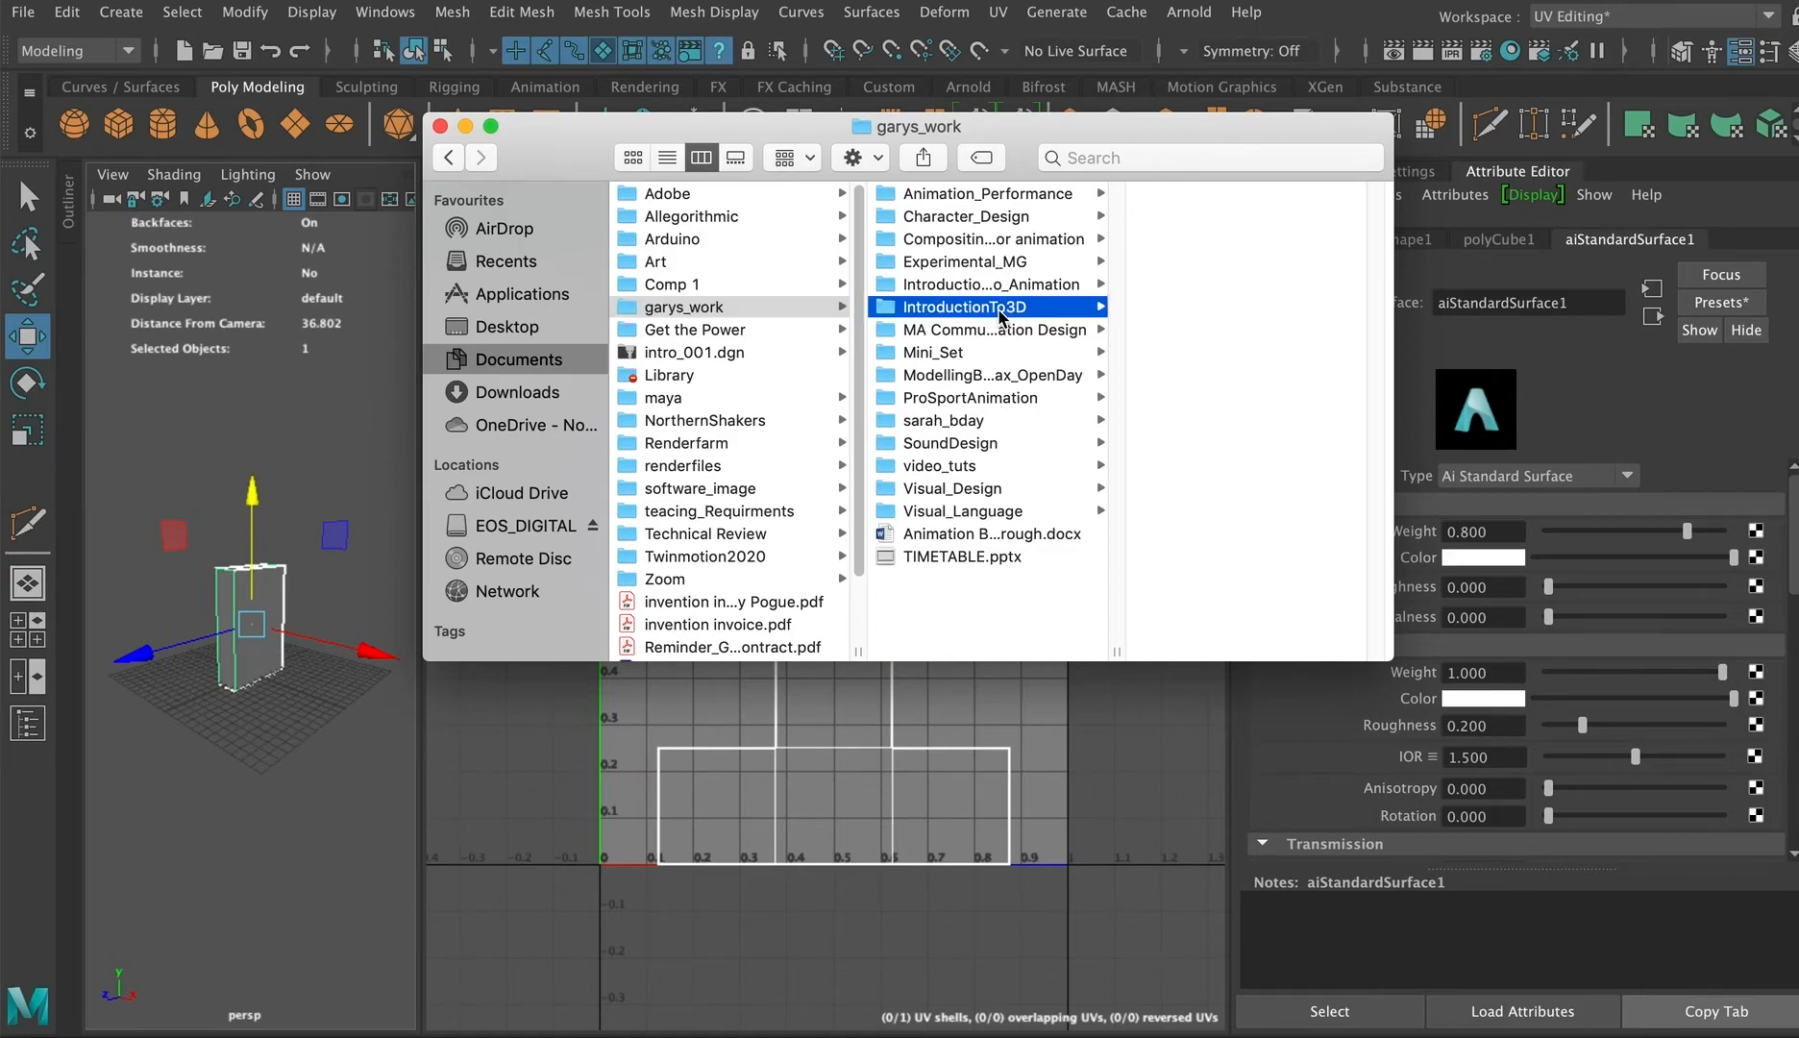
click(1196, 219)
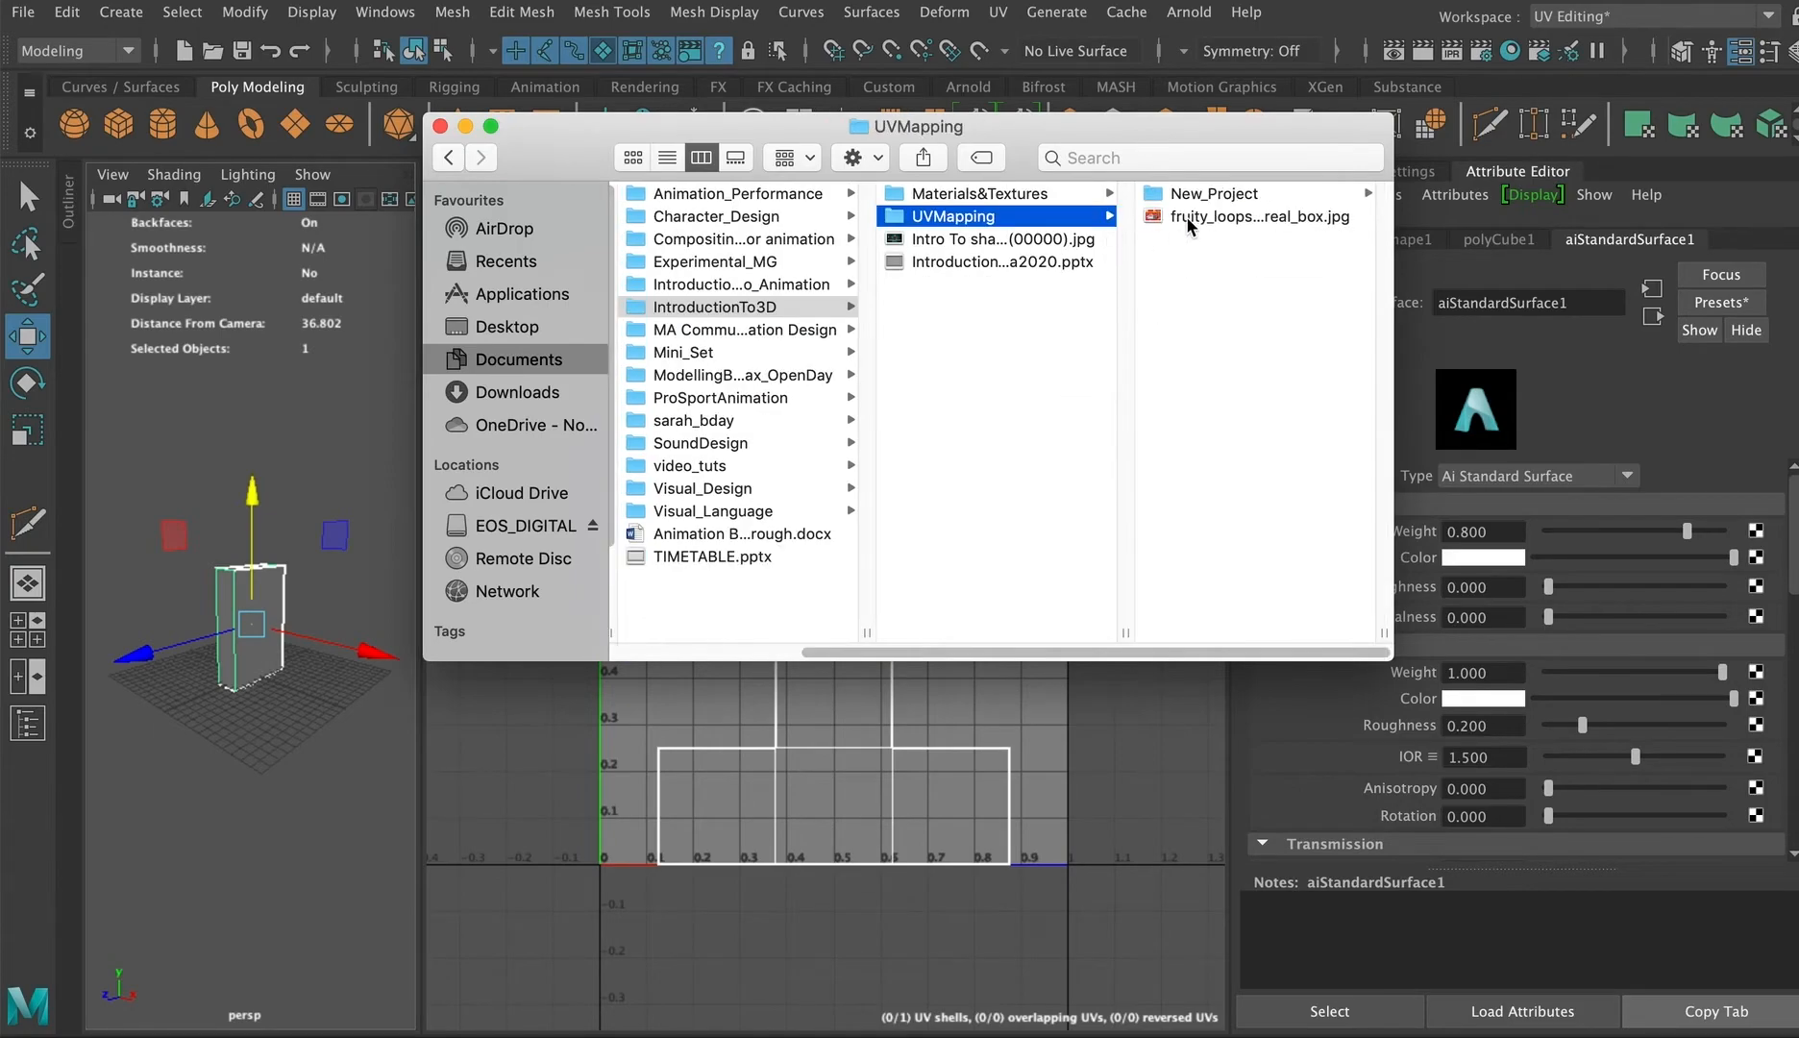
click(1187, 217)
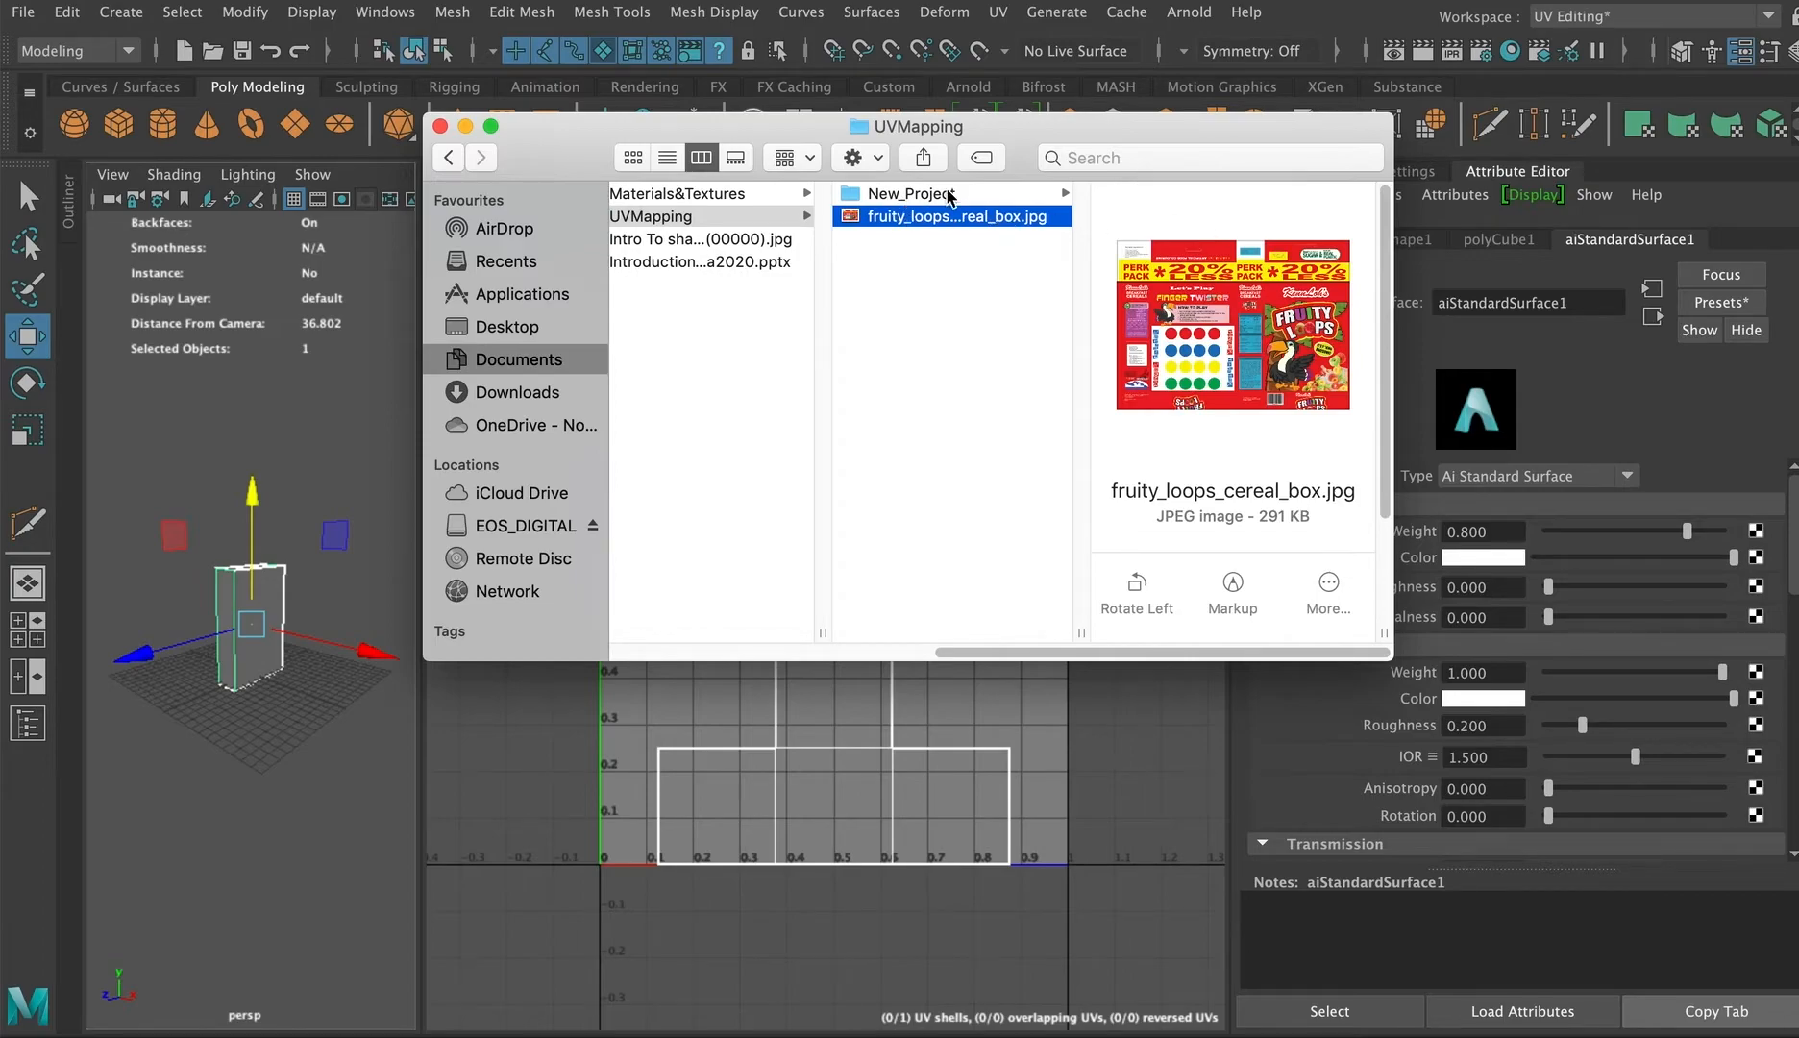
drag(928, 219, 922, 195)
click(918, 197)
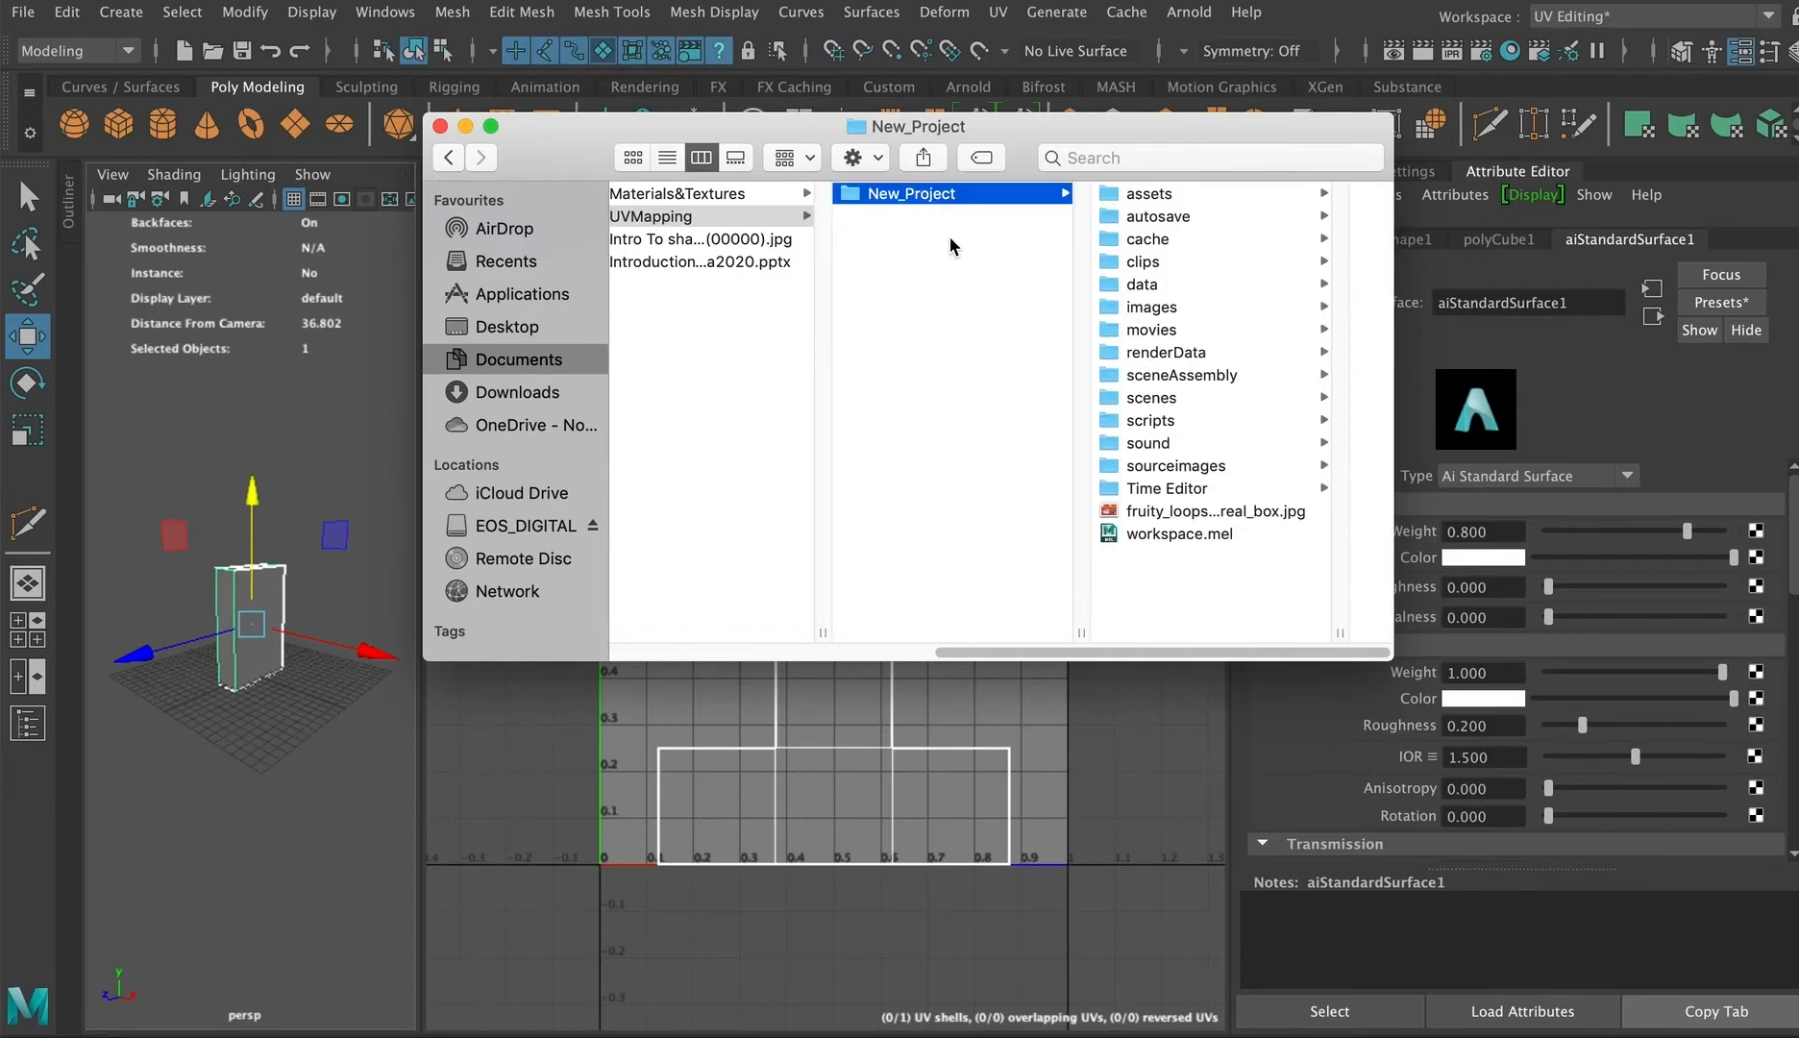
Step: Move the cereal box image into the project's sourceimages folder
drag(1172, 509, 1164, 467)
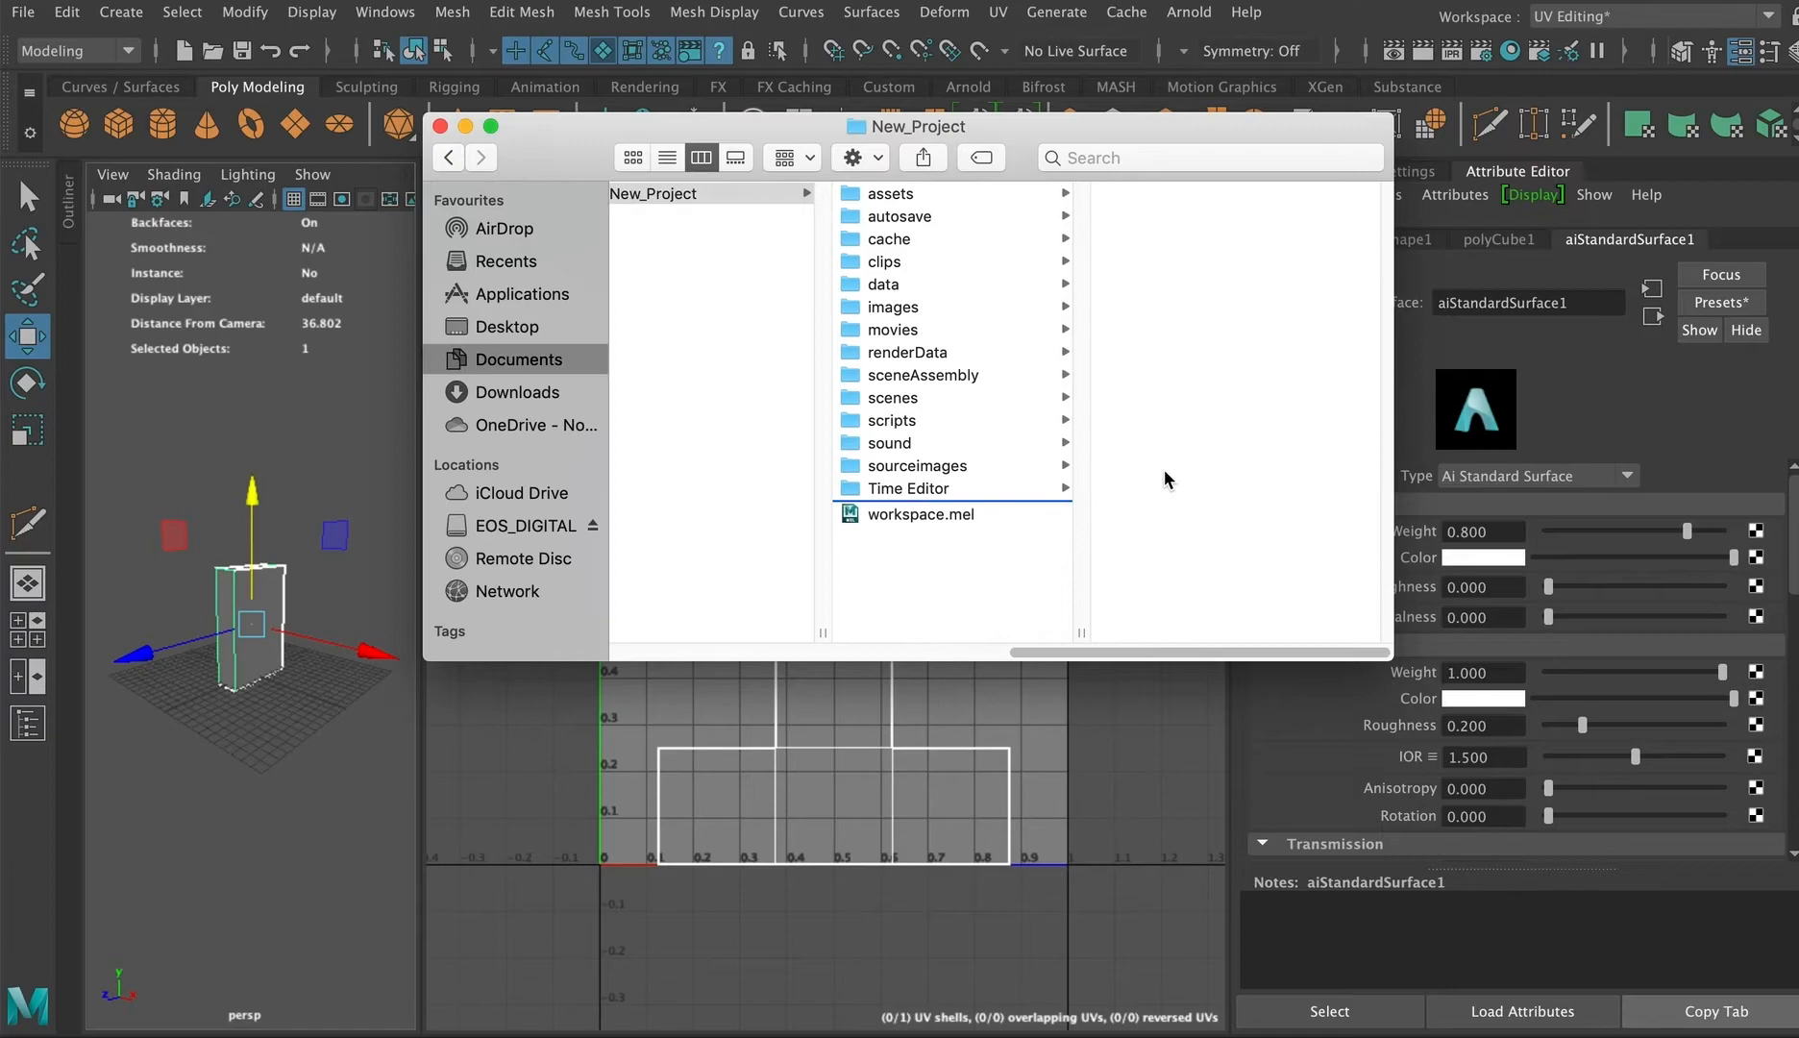
click(916, 465)
click(1179, 219)
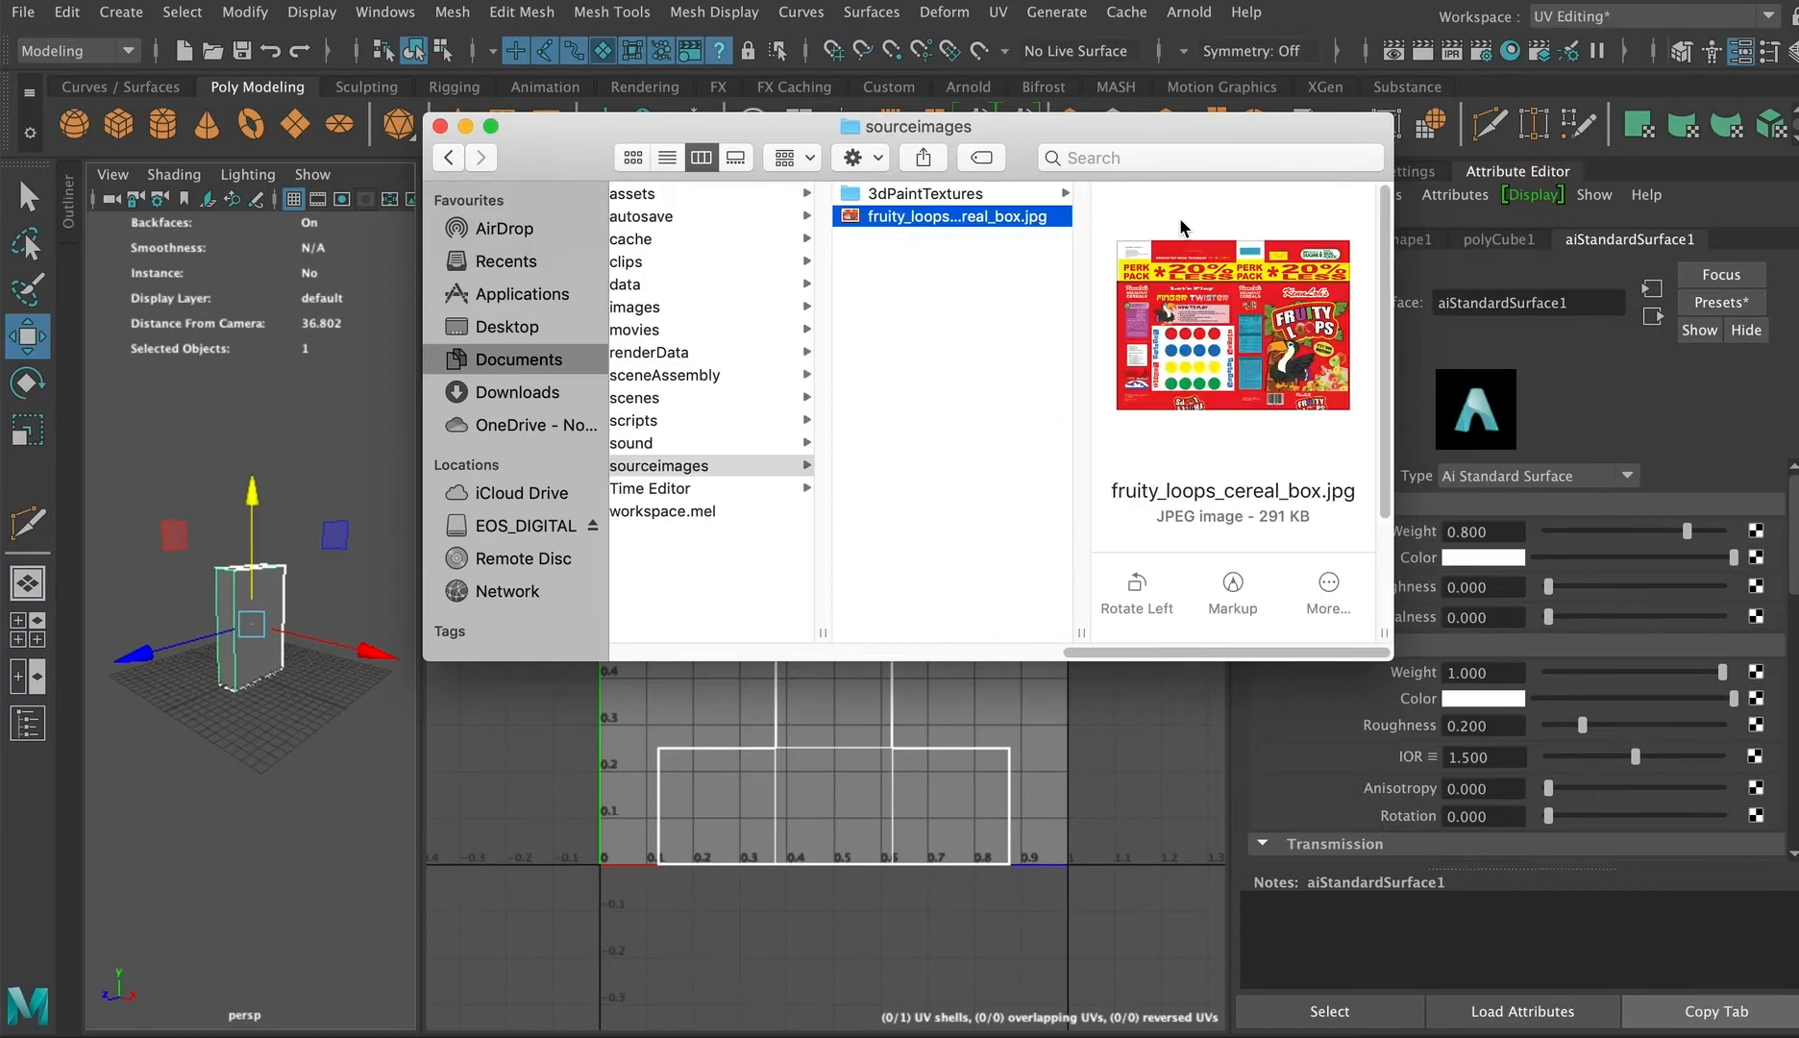
Step: Preview the fruity_loops_cereal_box.jpg image full size, then return to Maya
key(space)
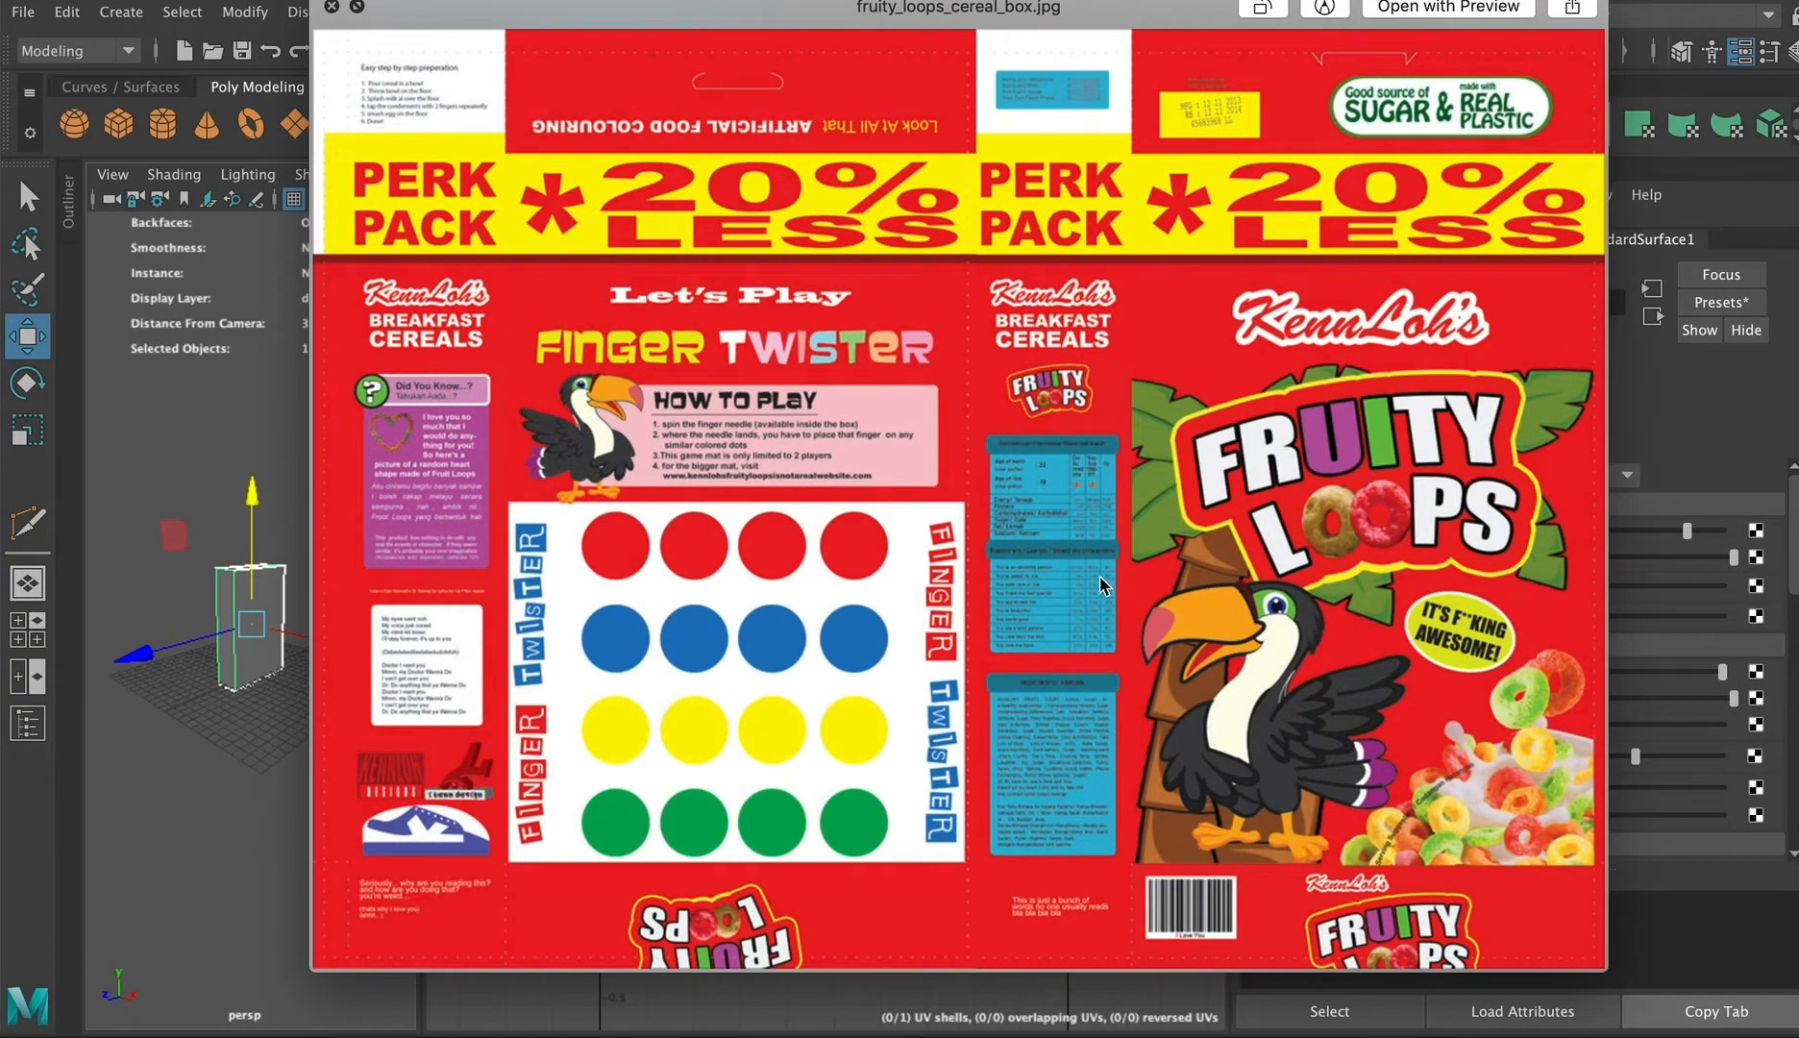
key(space)
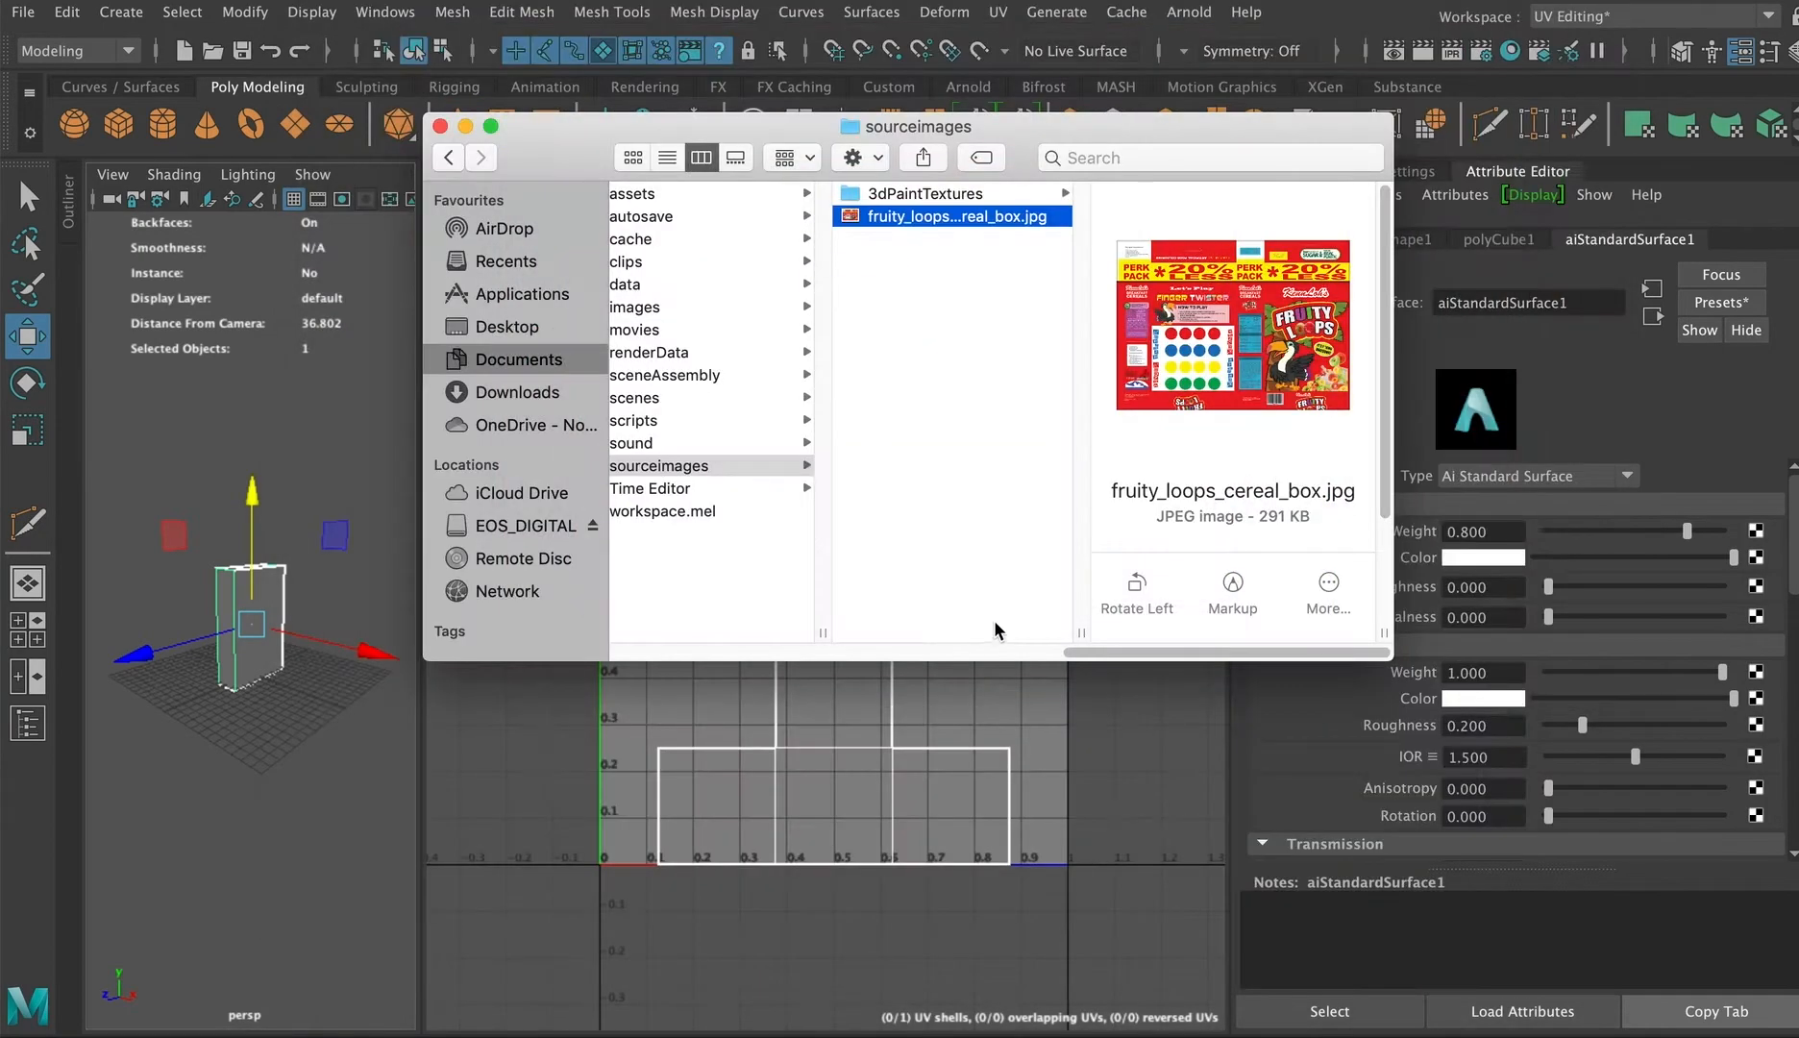
click(290, 725)
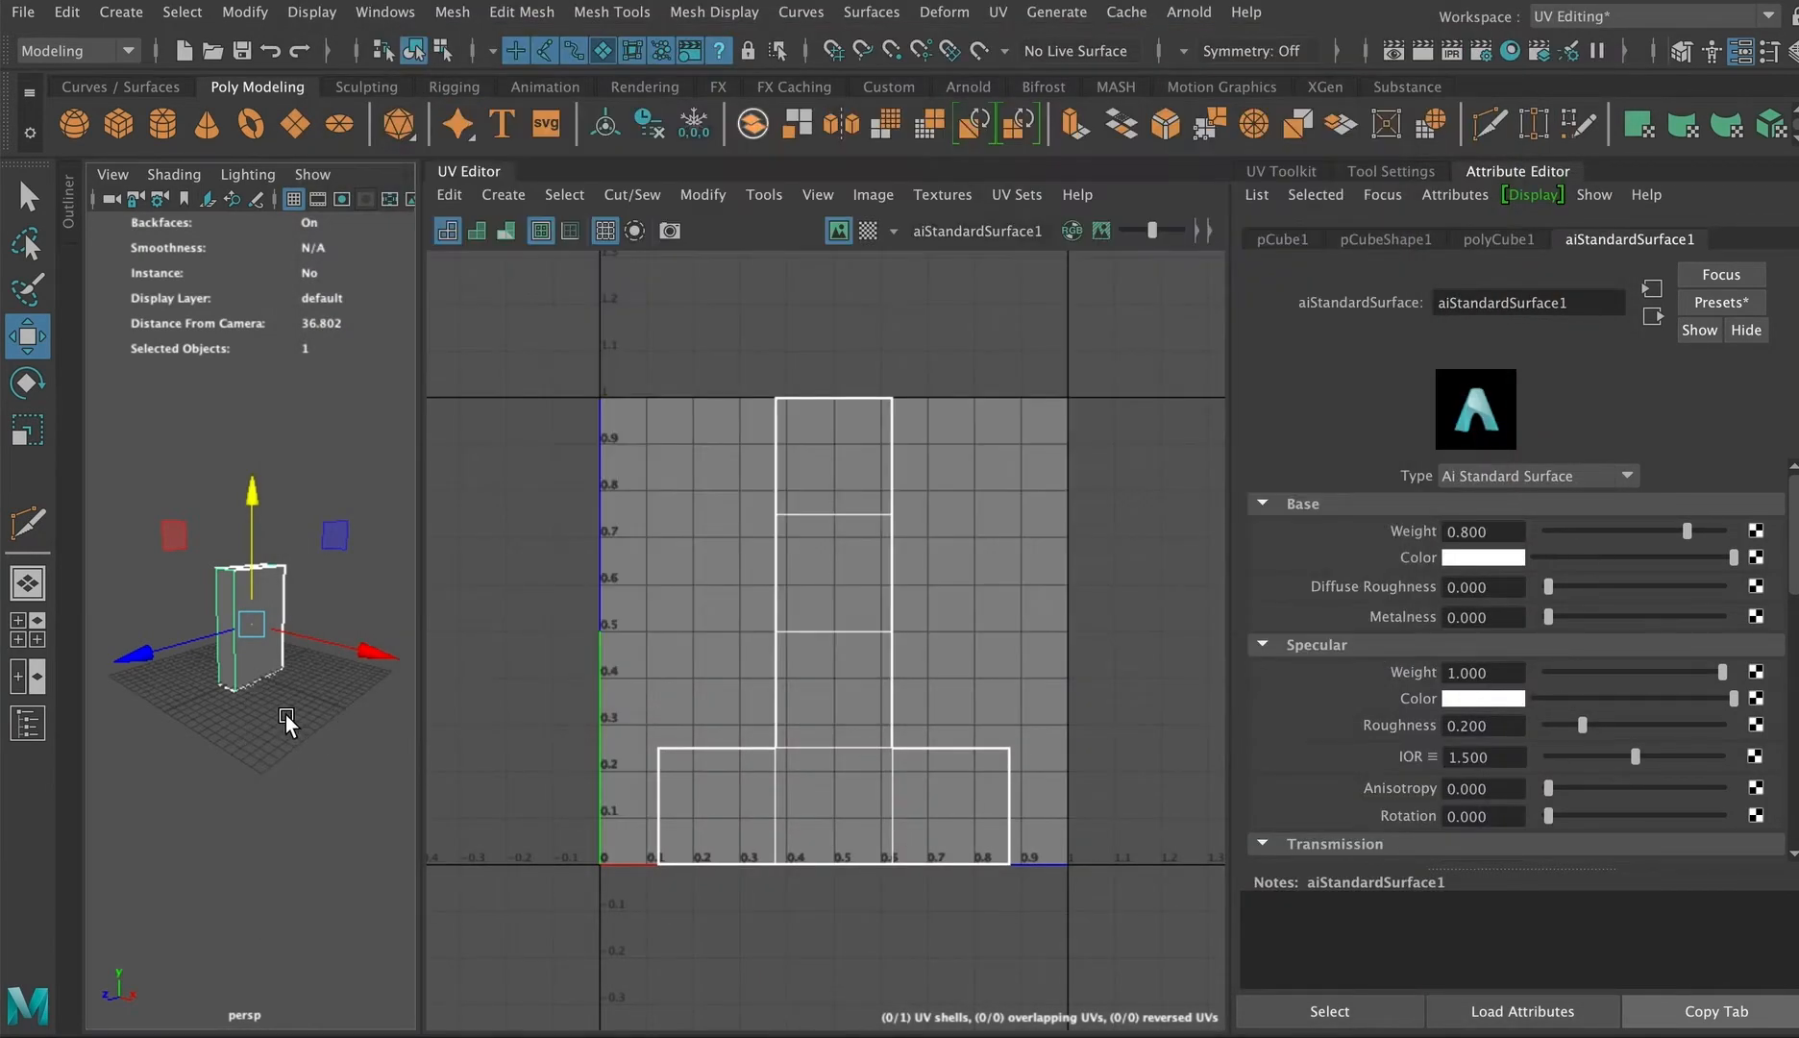
Step: Select the box and map a File texture node to the aiStandardSurface base Color
click(286, 723)
click(248, 624)
click(1755, 557)
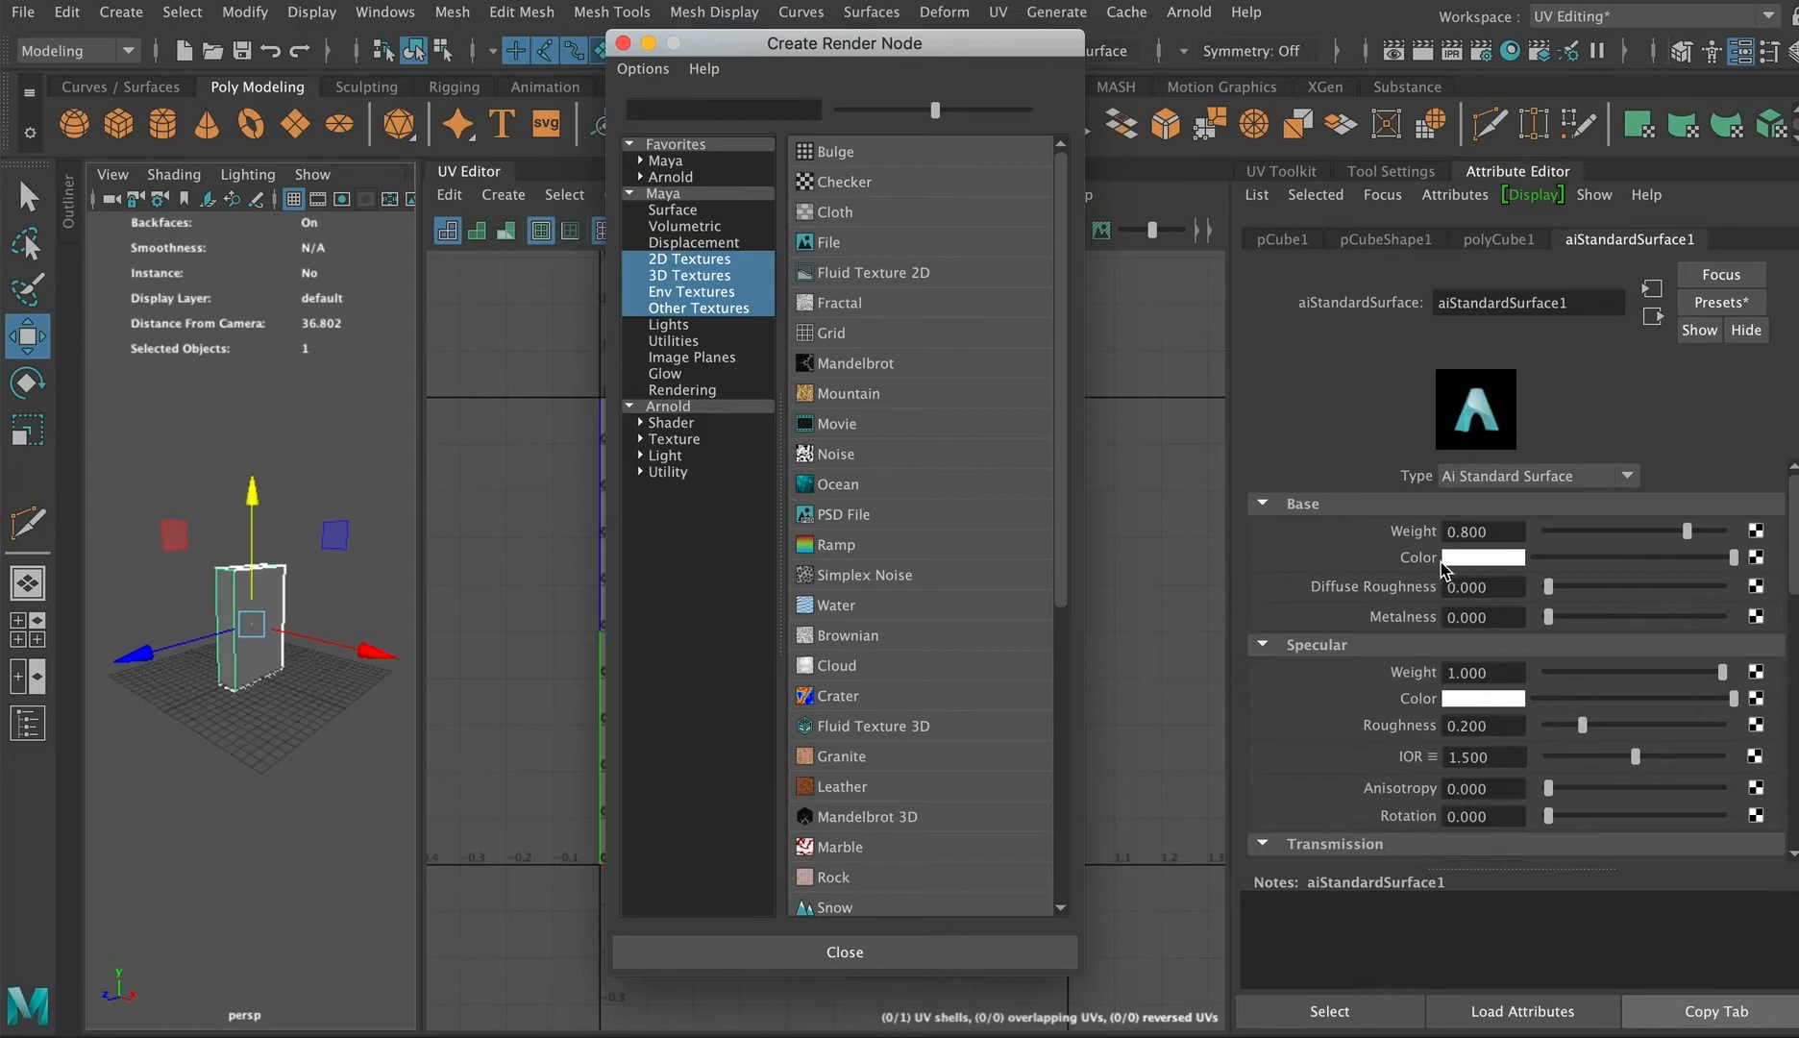
click(830, 243)
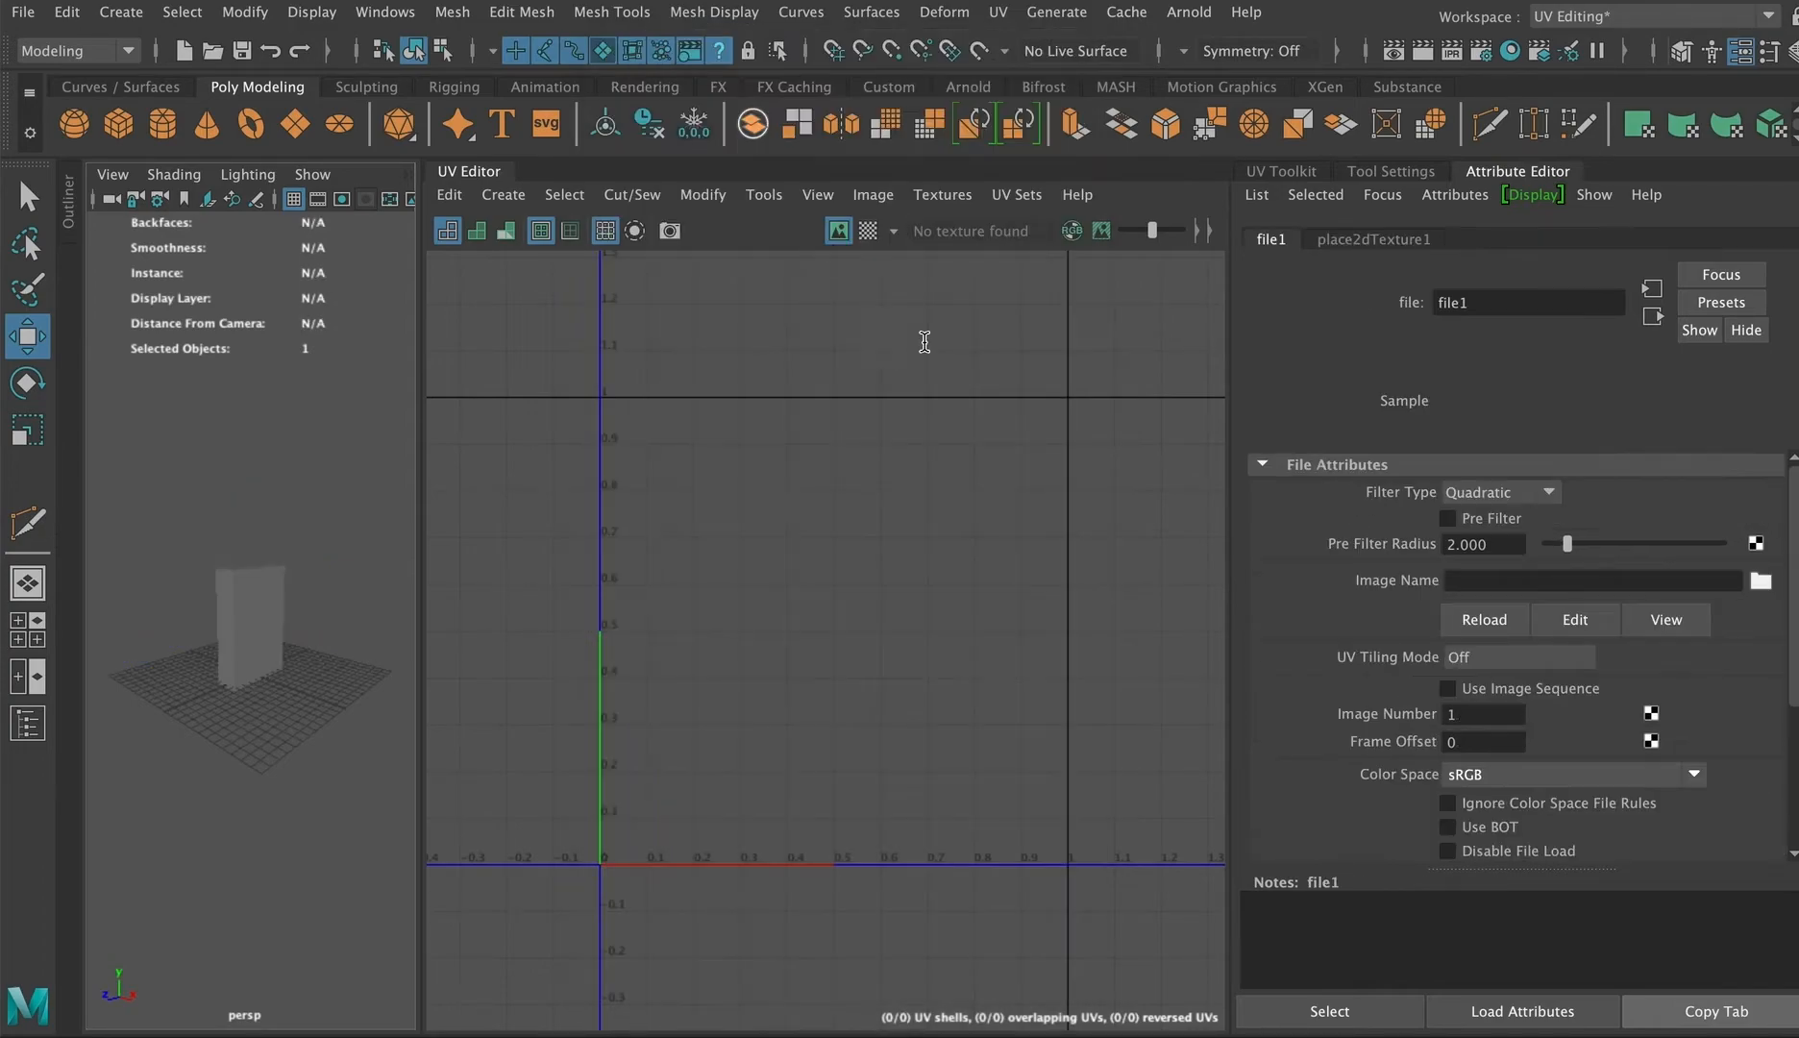
Step: Load fruity_loops_cereal_box.jpg from the project's sourceimages folder as the file texture's image
click(1760, 580)
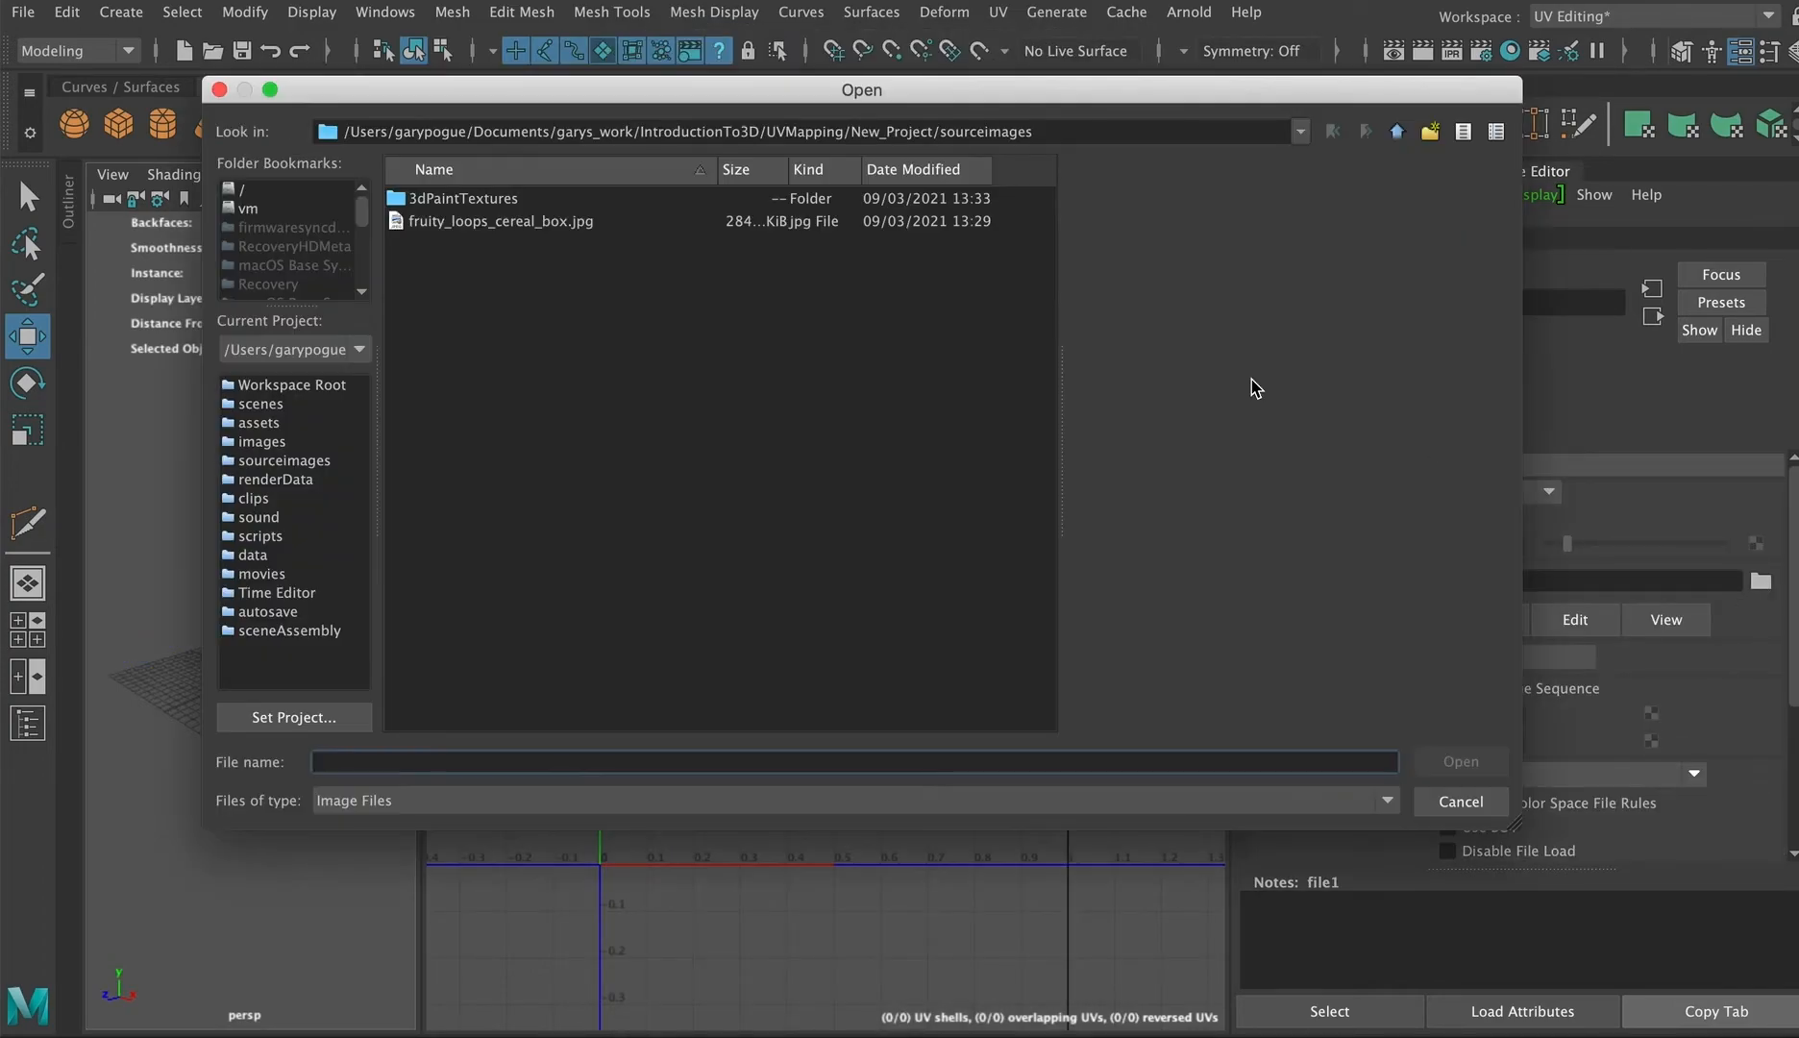
click(481, 221)
click(1459, 761)
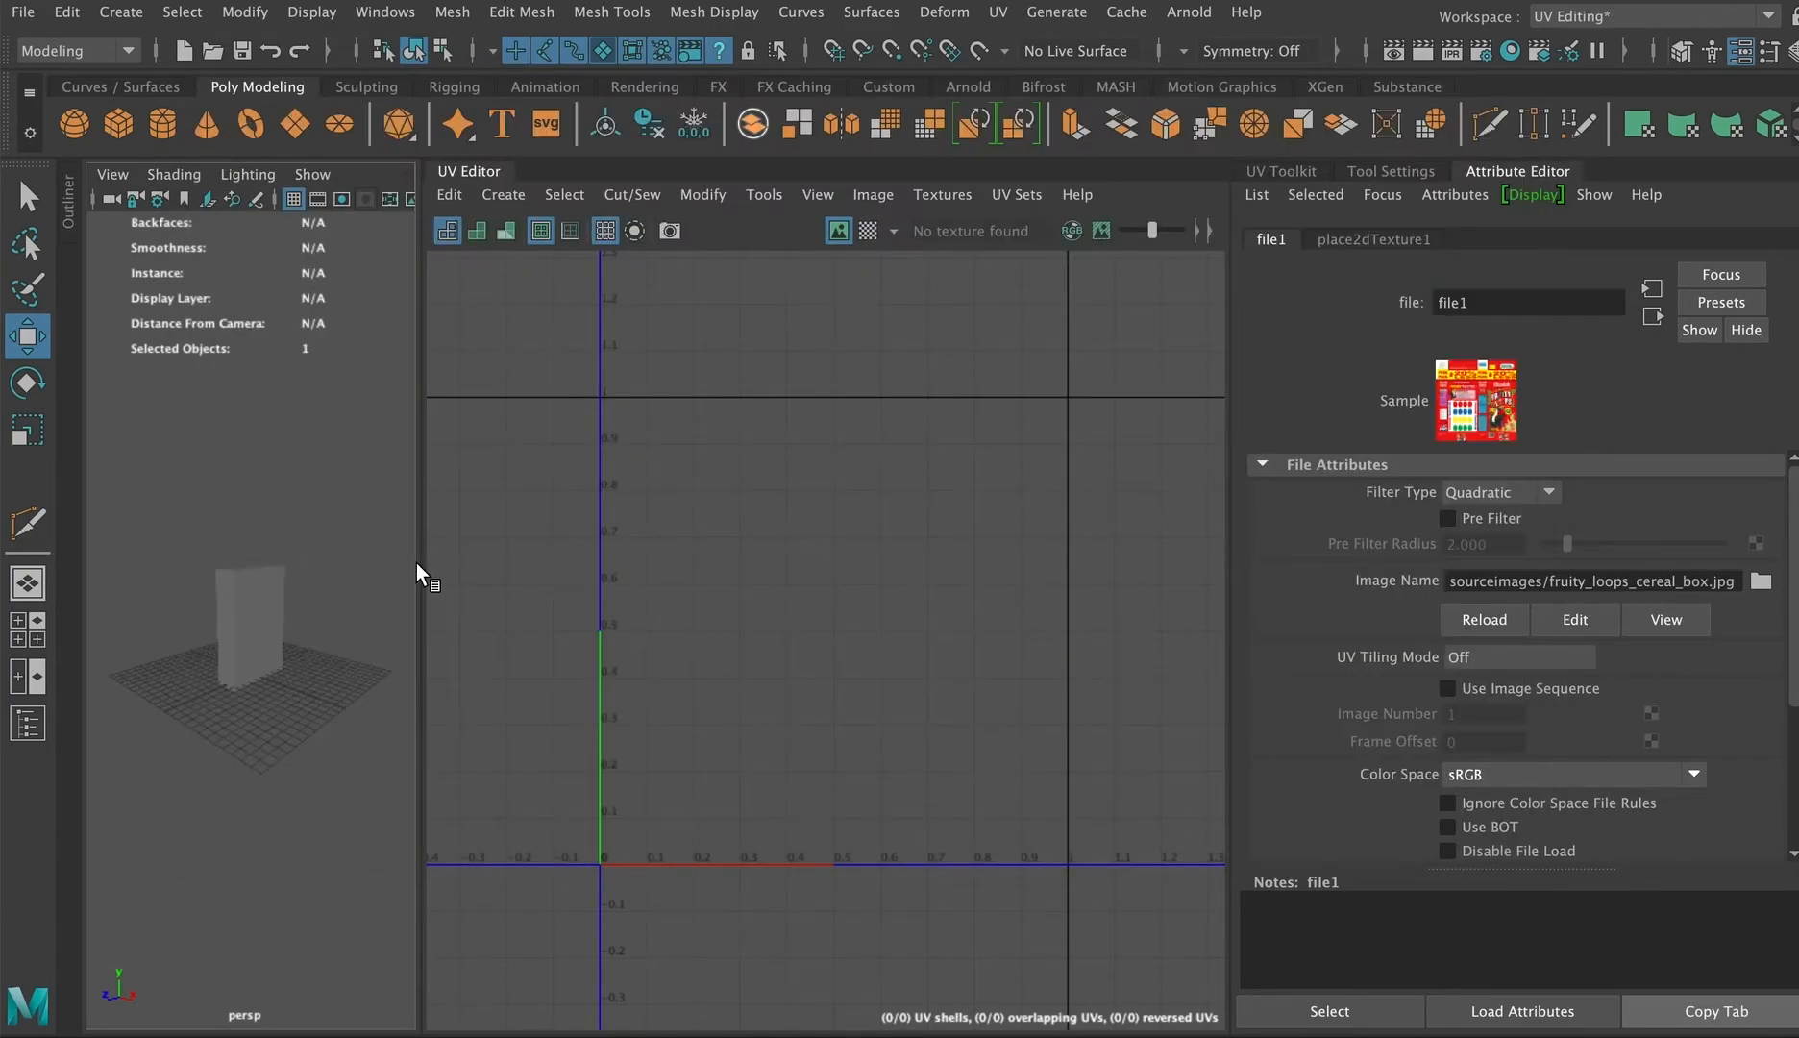
Step: Enlarge the perspective view, select the box and turn on textured display in the viewport
drag(416, 562, 855, 506)
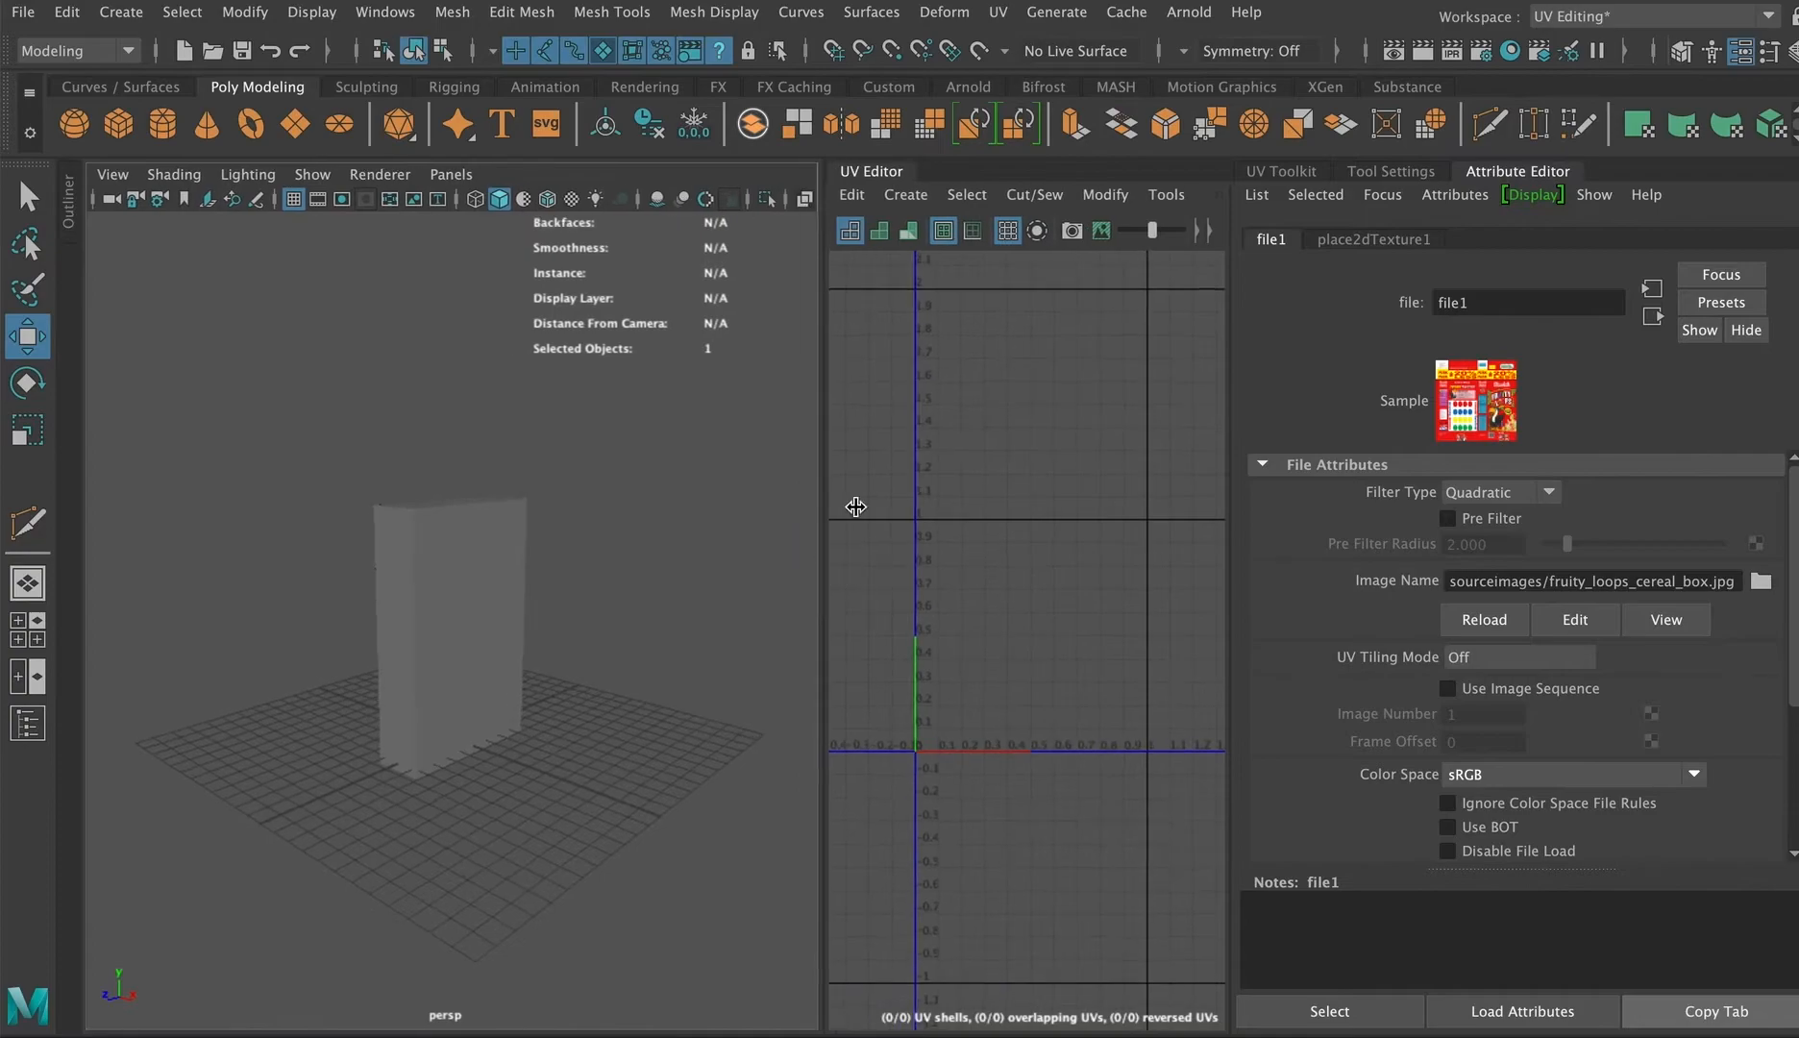
click(1483, 165)
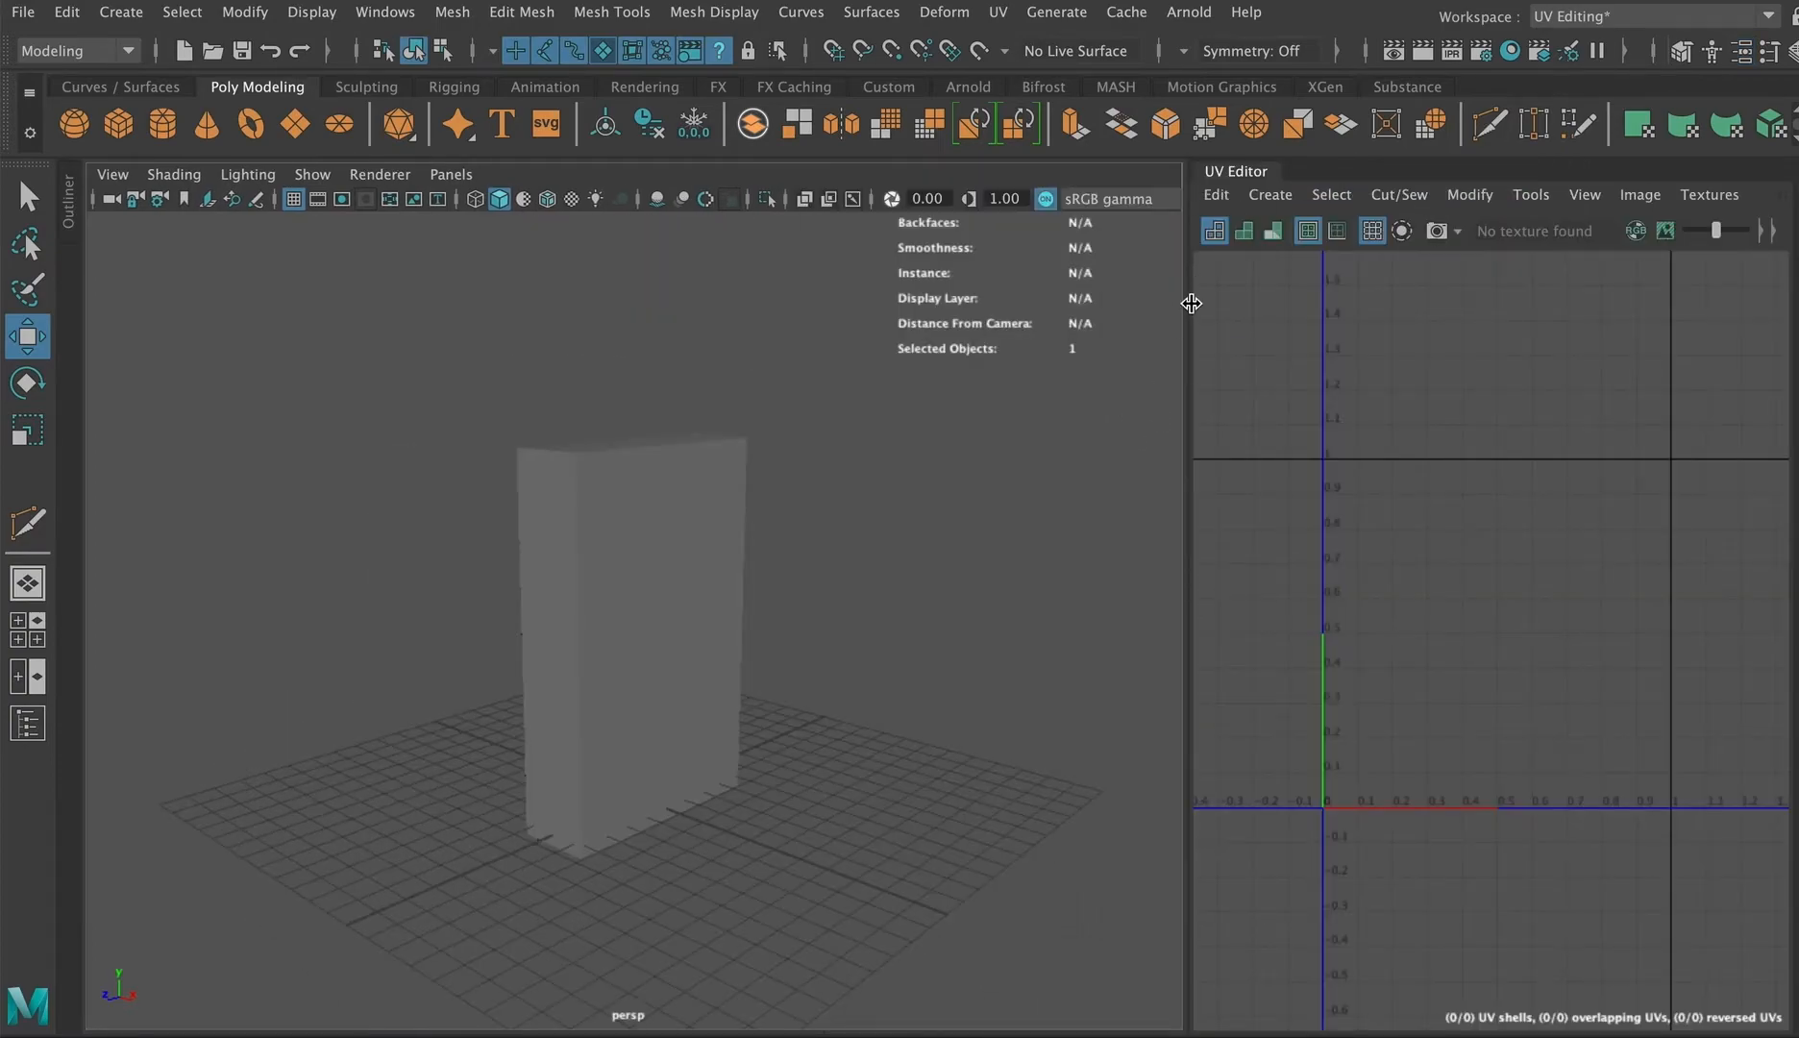
click(738, 561)
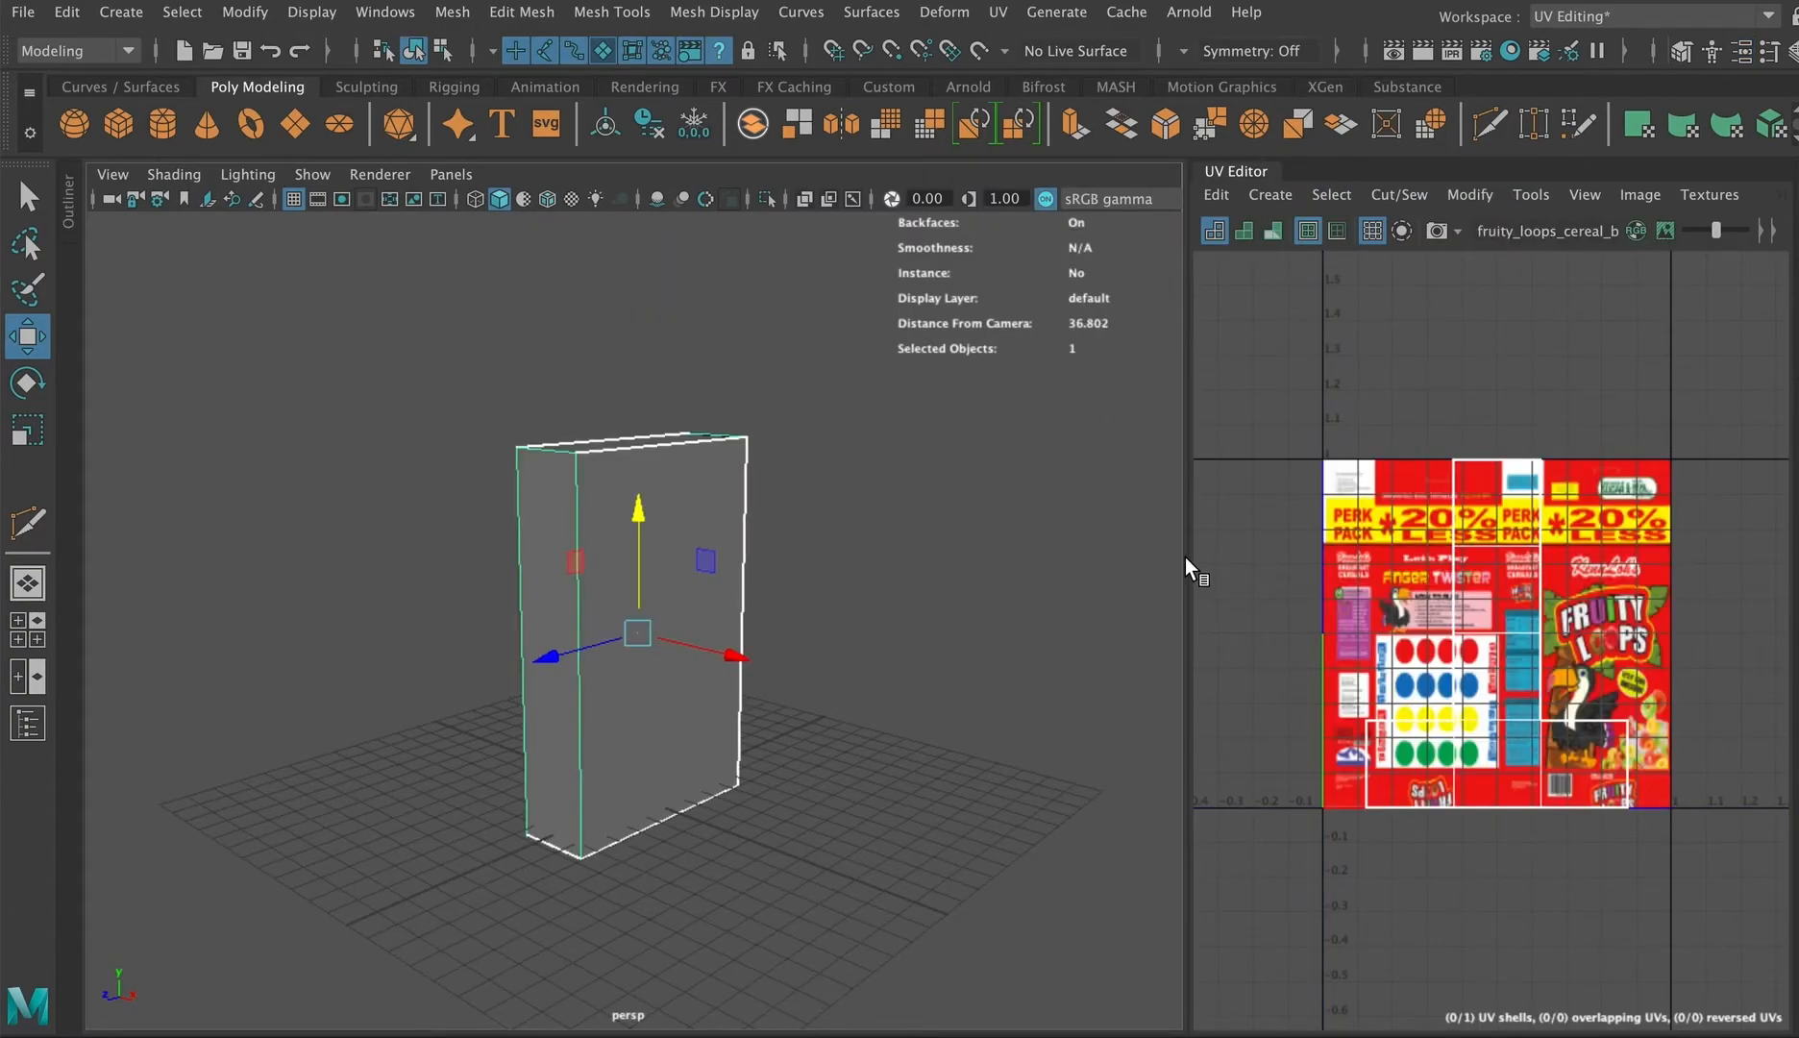
drag(1182, 556, 973, 557)
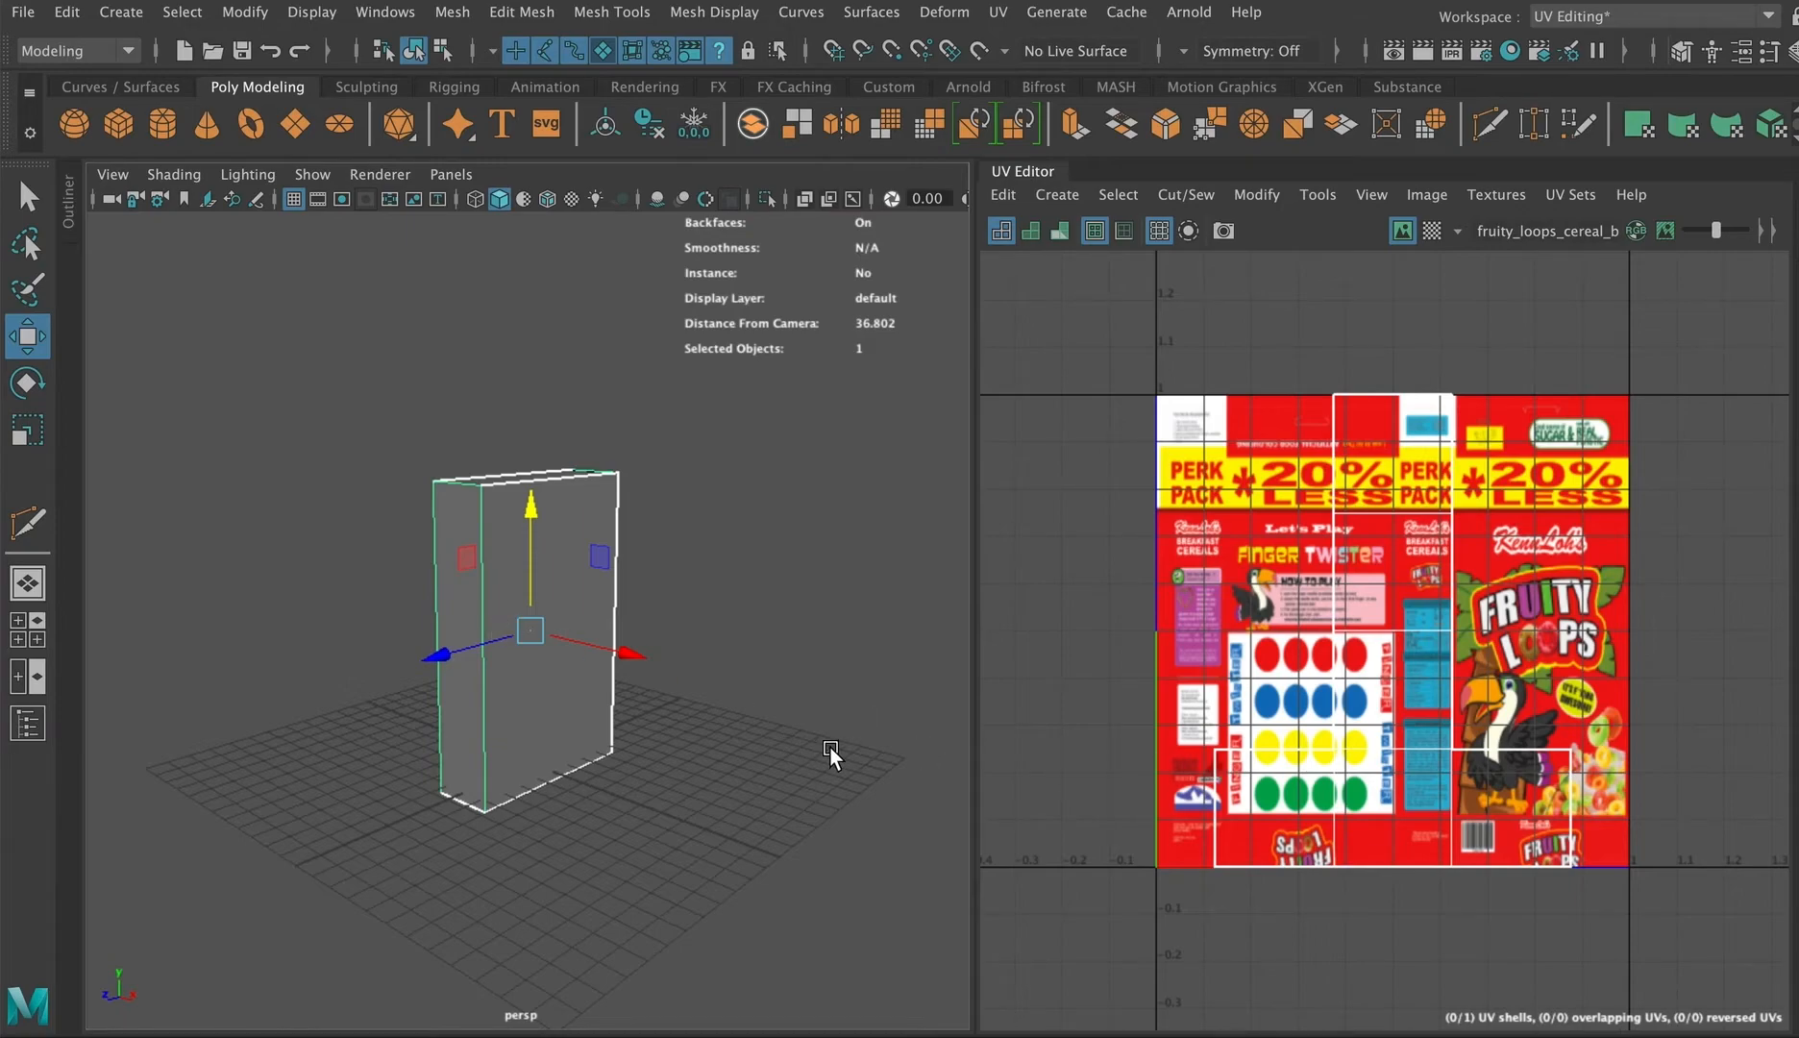
alt+drag(829, 746, 793, 750)
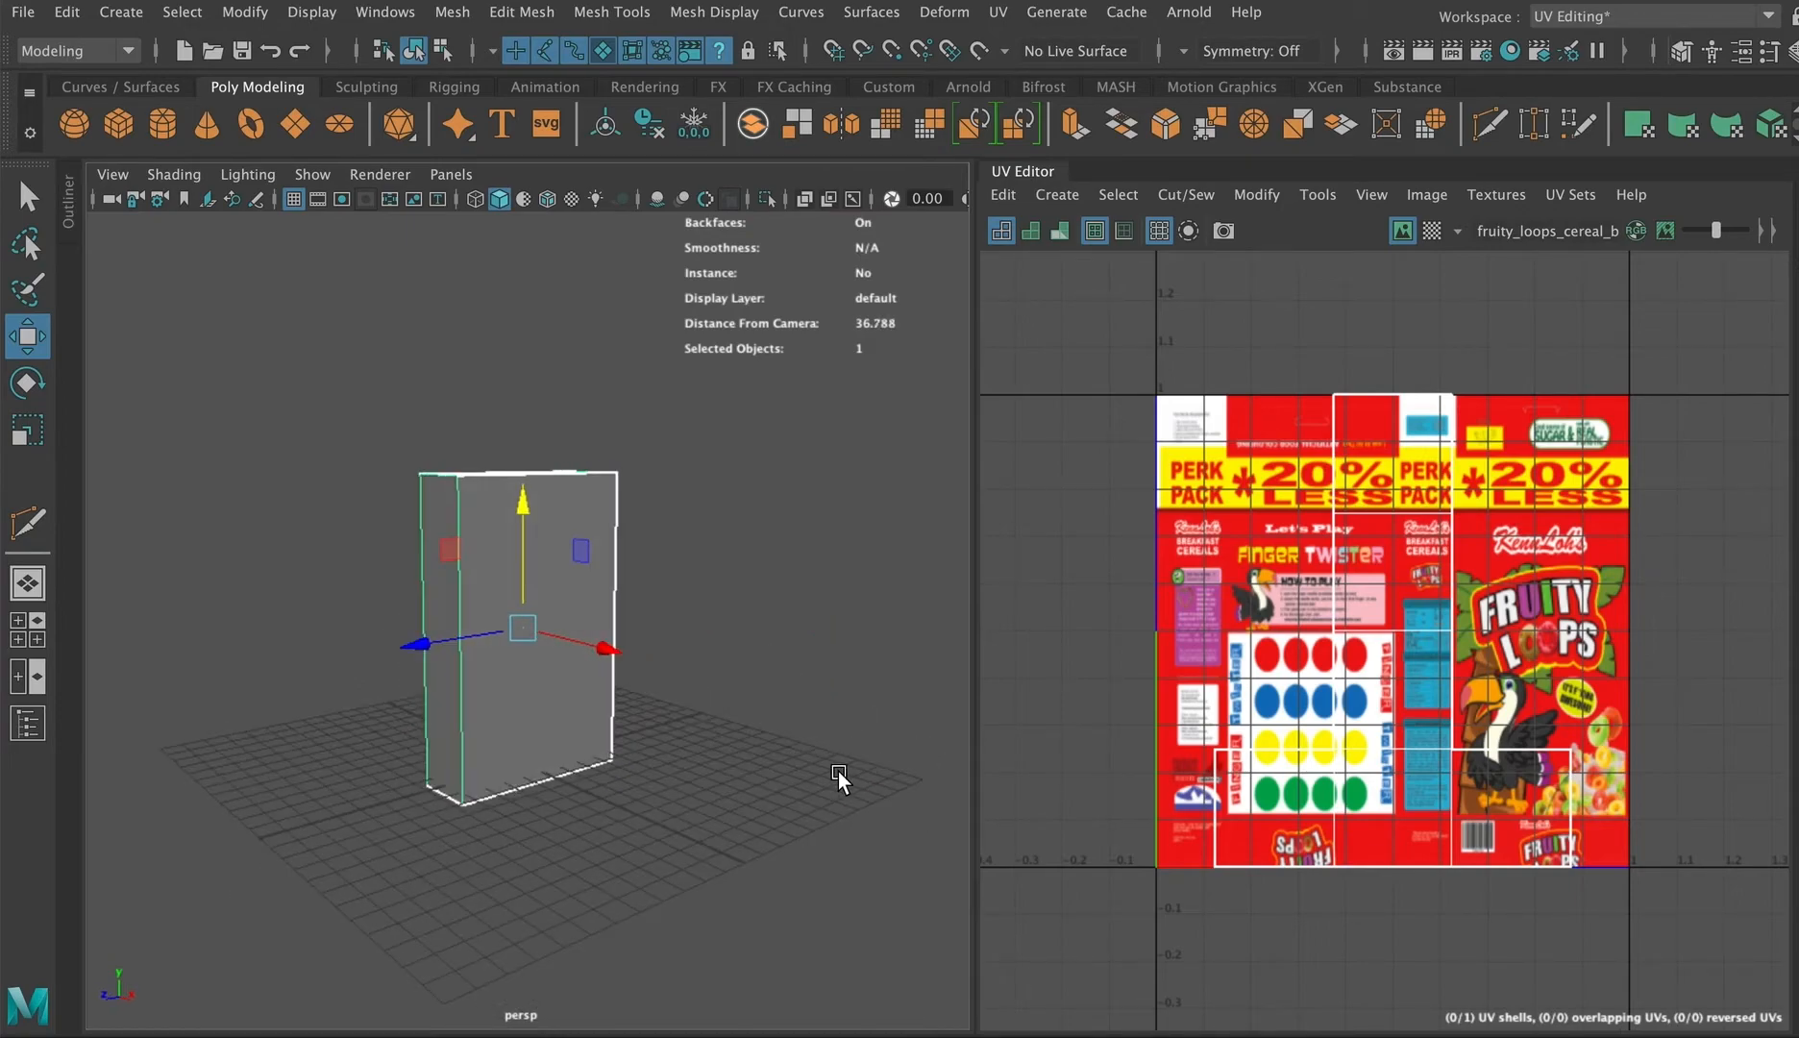
click(571, 200)
scroll(533, 718, up, 5)
scroll(532, 718, down, 5)
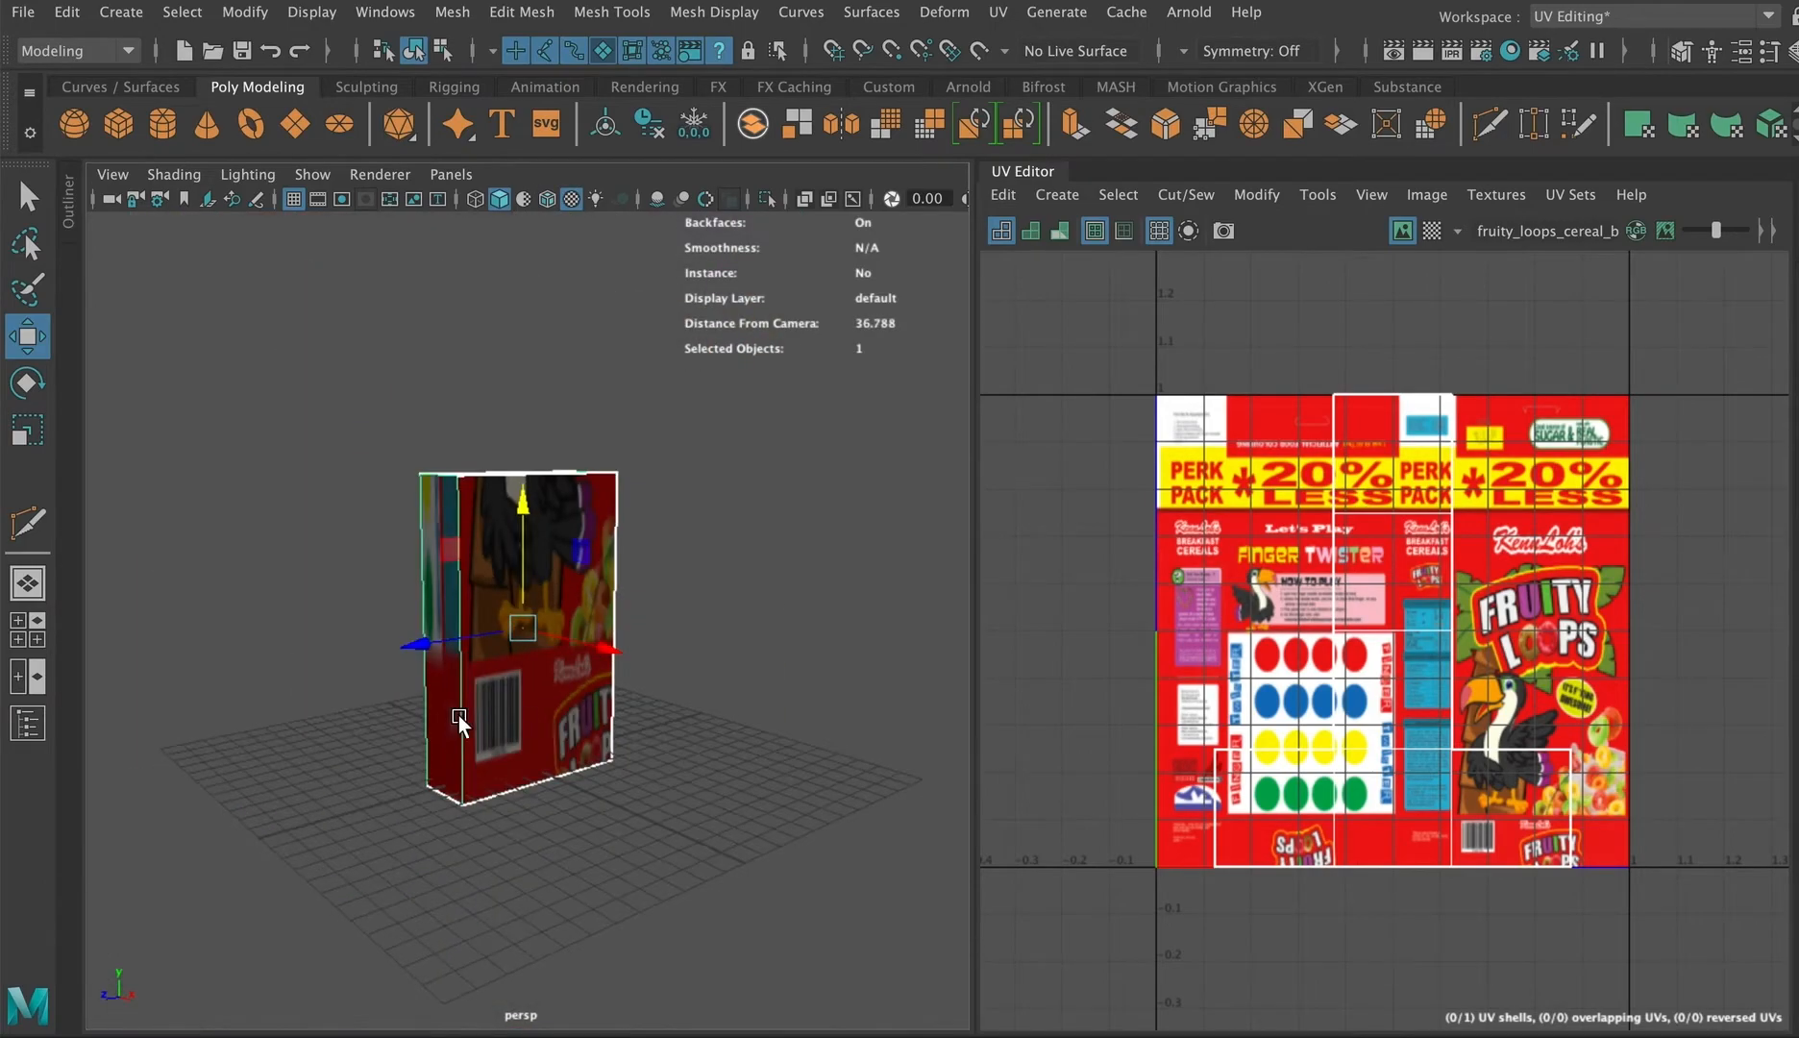
Step: Orbit around the box to inspect how the cereal box image wraps onto it
alt+drag(458, 714, 386, 683)
click(384, 688)
alt+drag(559, 736, 295, 766)
key(ctrl+z)
alt+drag(519, 653, 526, 654)
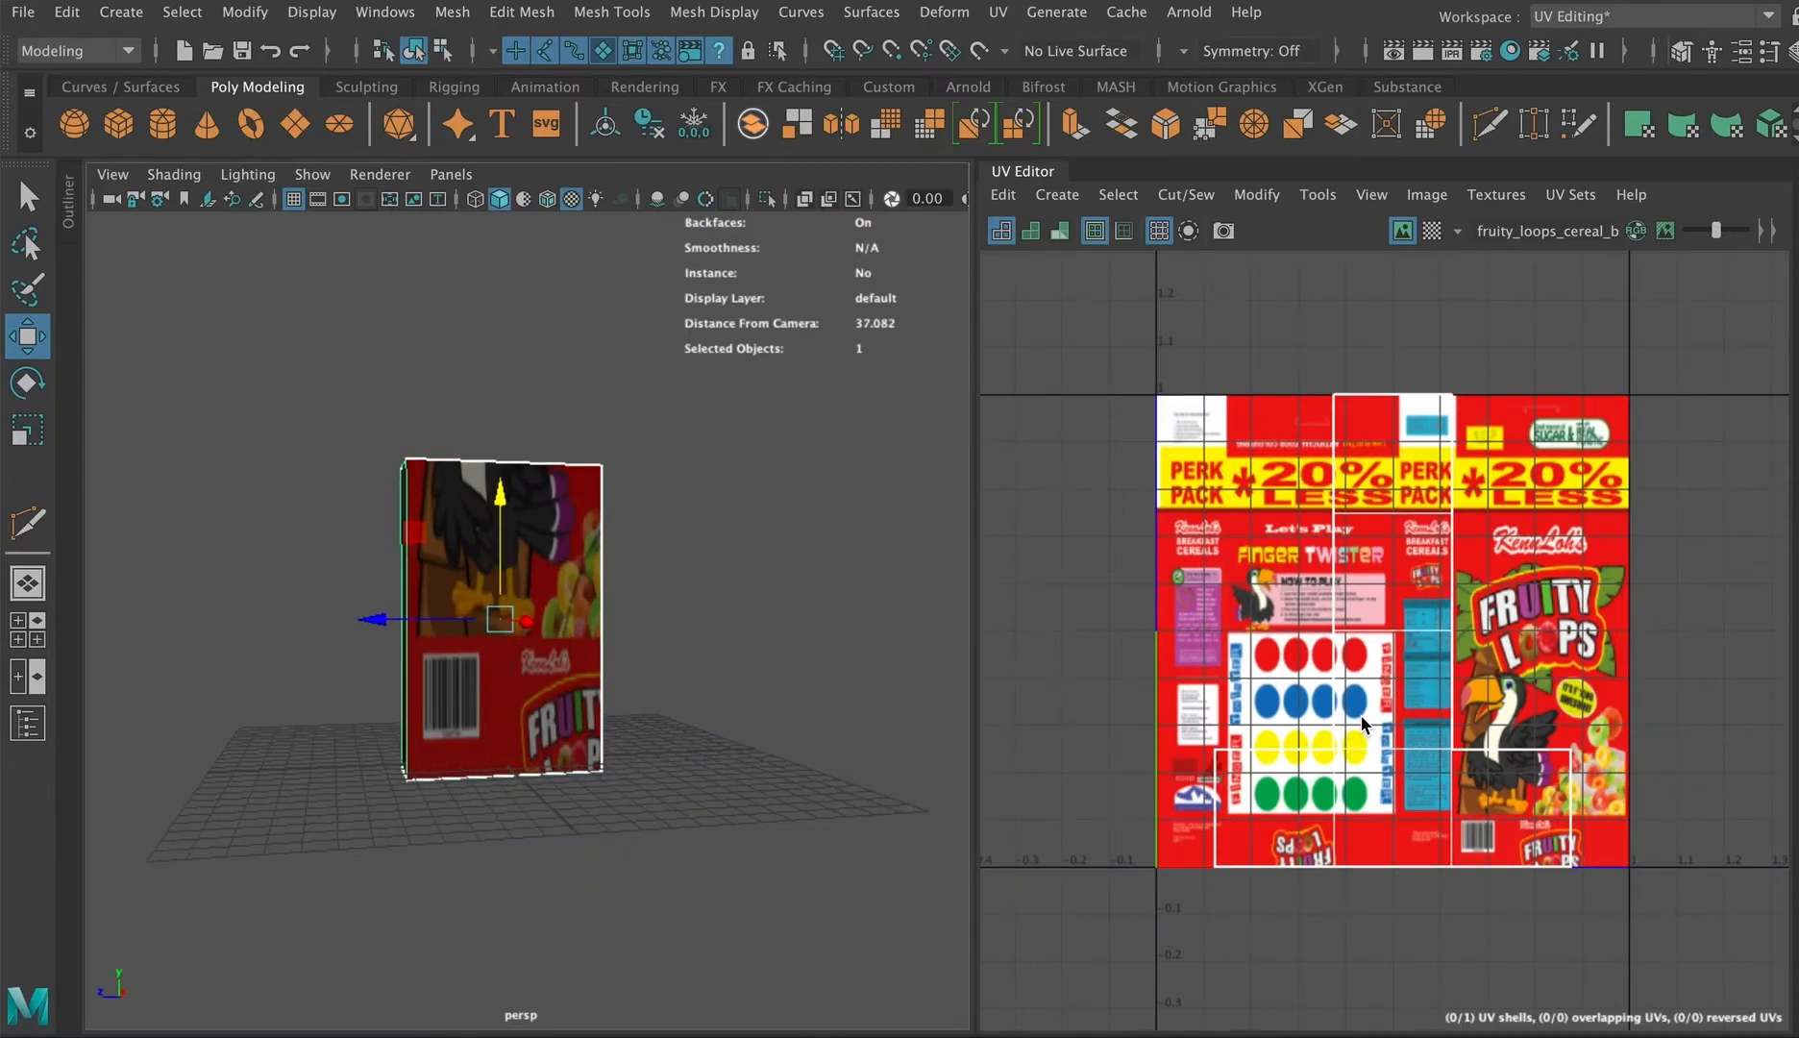
alt+drag(619, 630, 691, 656)
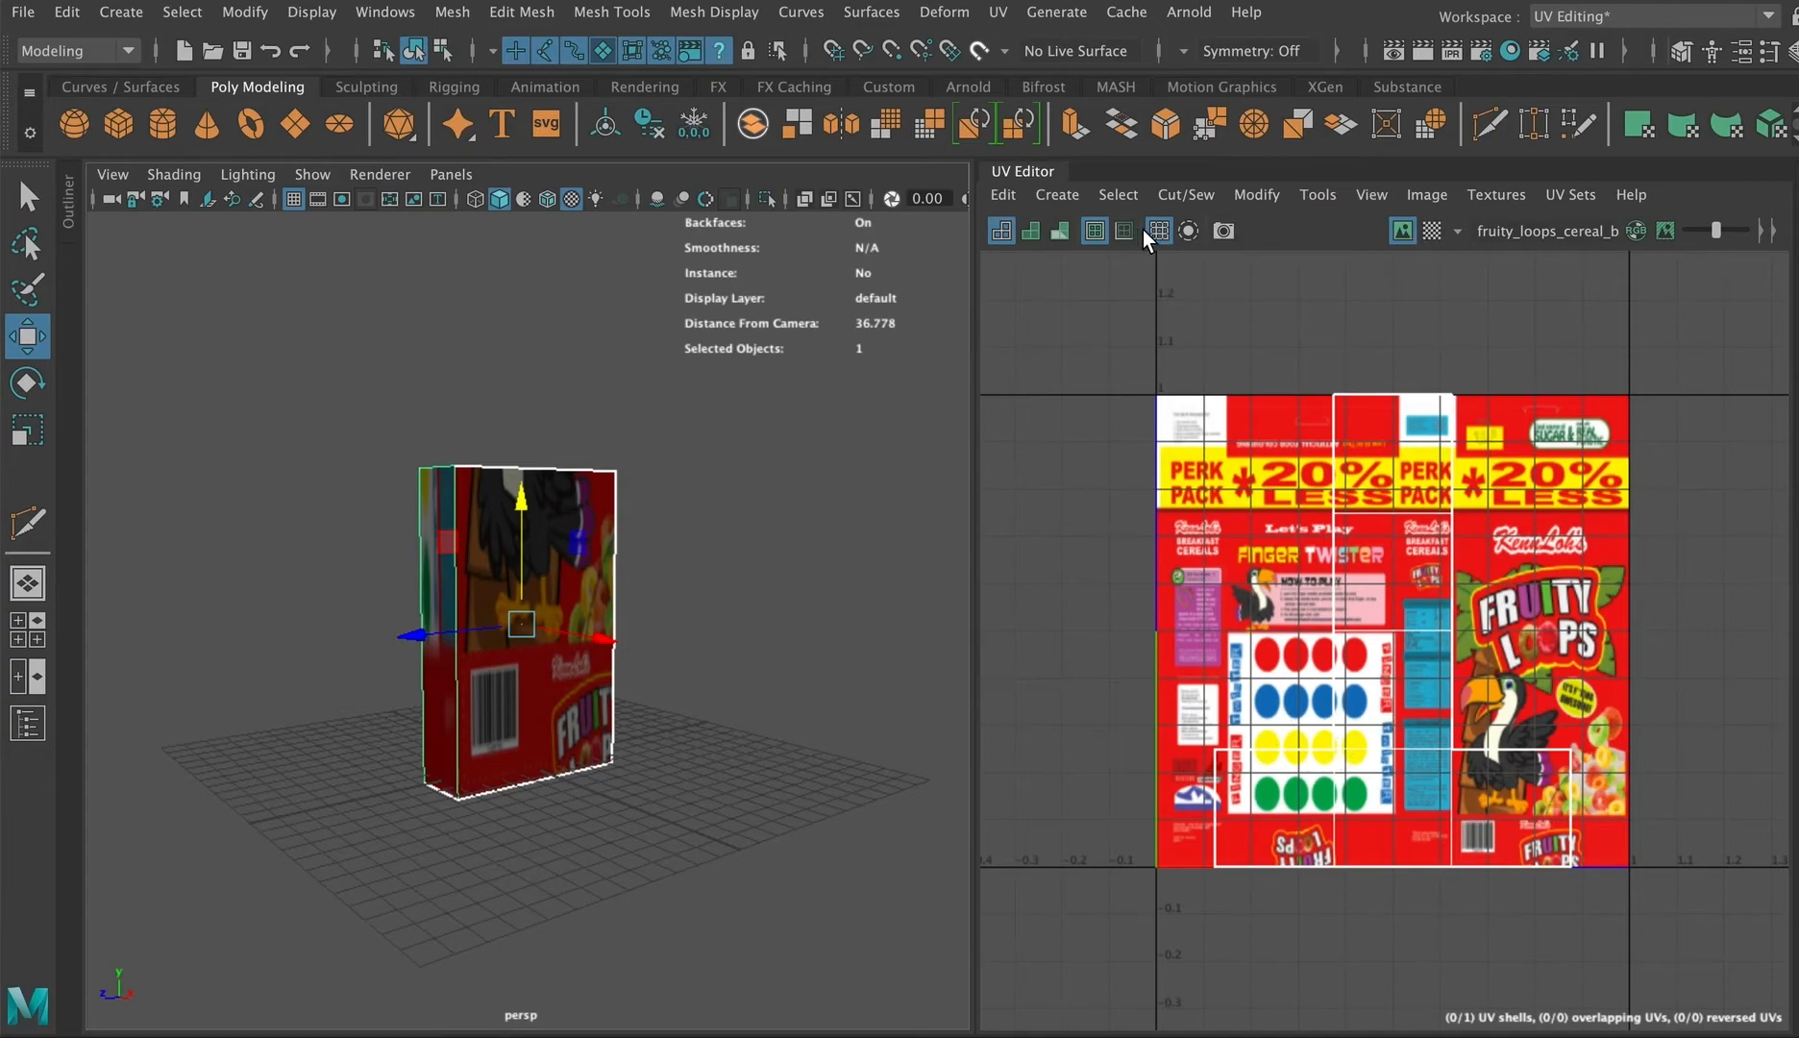
Step: Hide the image in the UV Editor and inspect the box's UV faces one at a time
click(1402, 229)
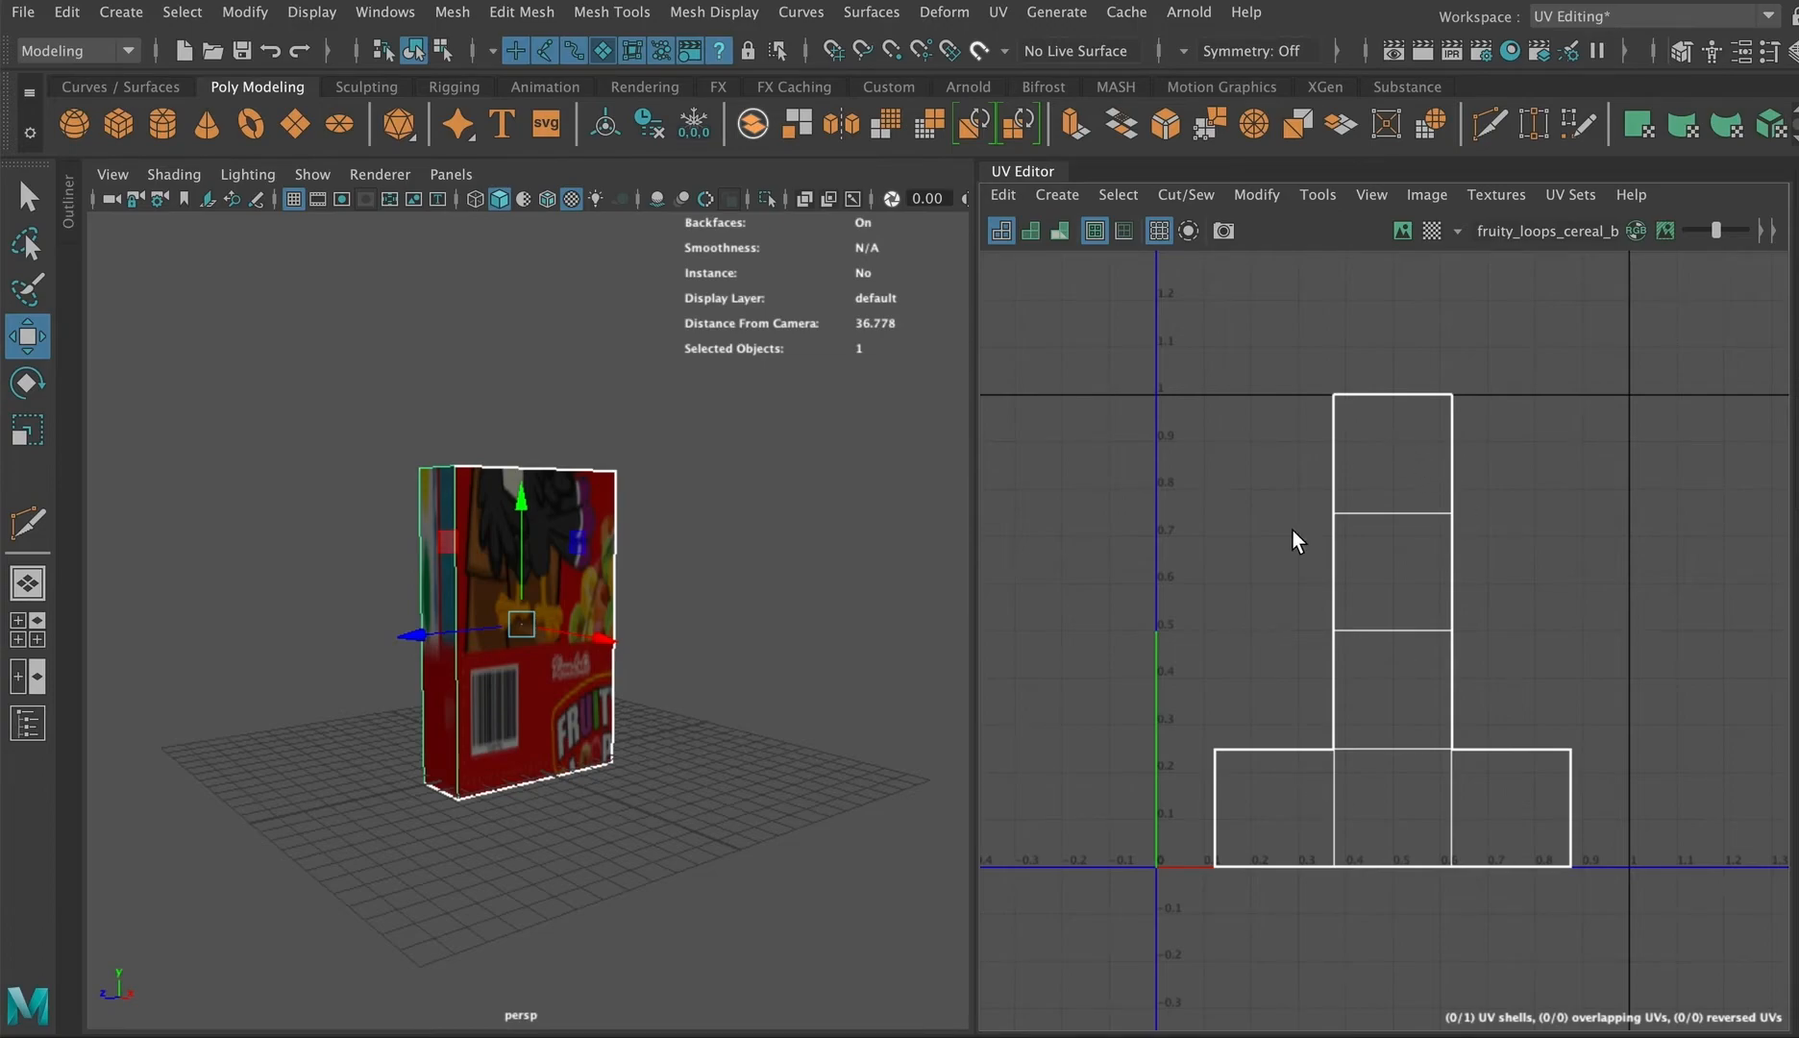
right_drag(1401, 486, 1399, 555)
click(1392, 451)
click(1380, 569)
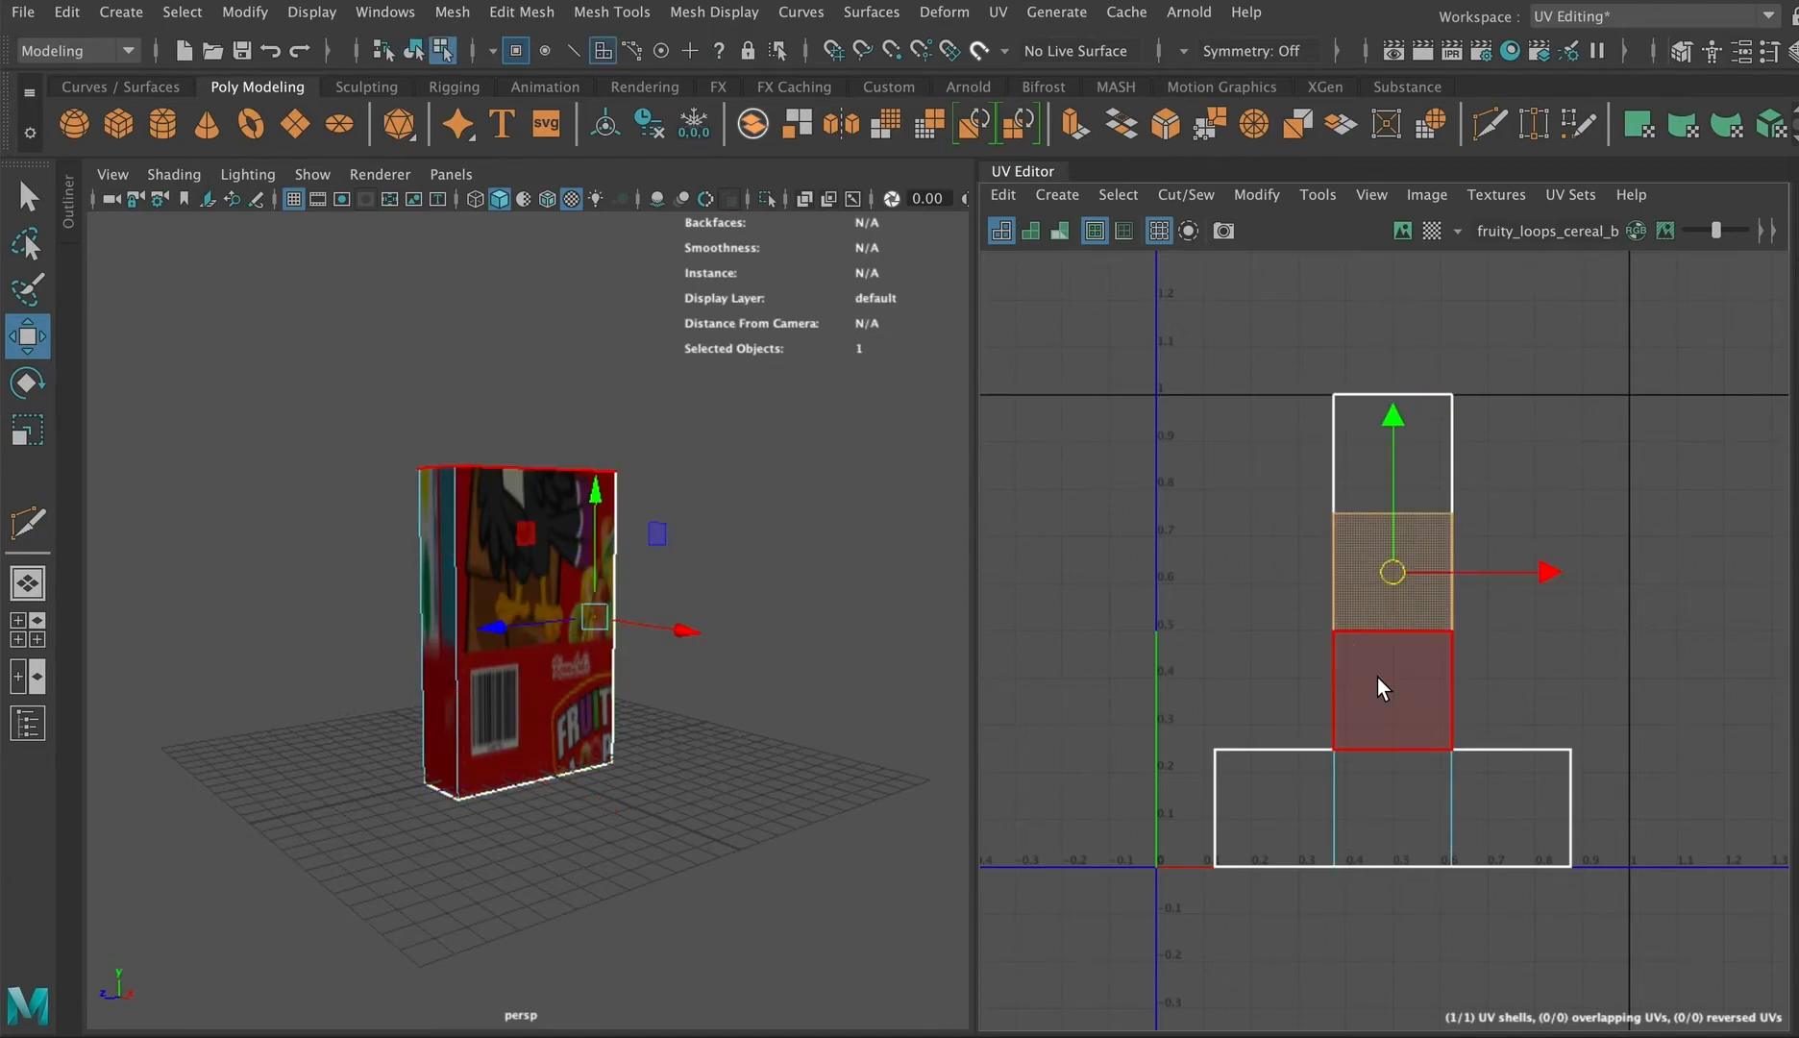
click(1377, 681)
click(1408, 812)
click(1275, 805)
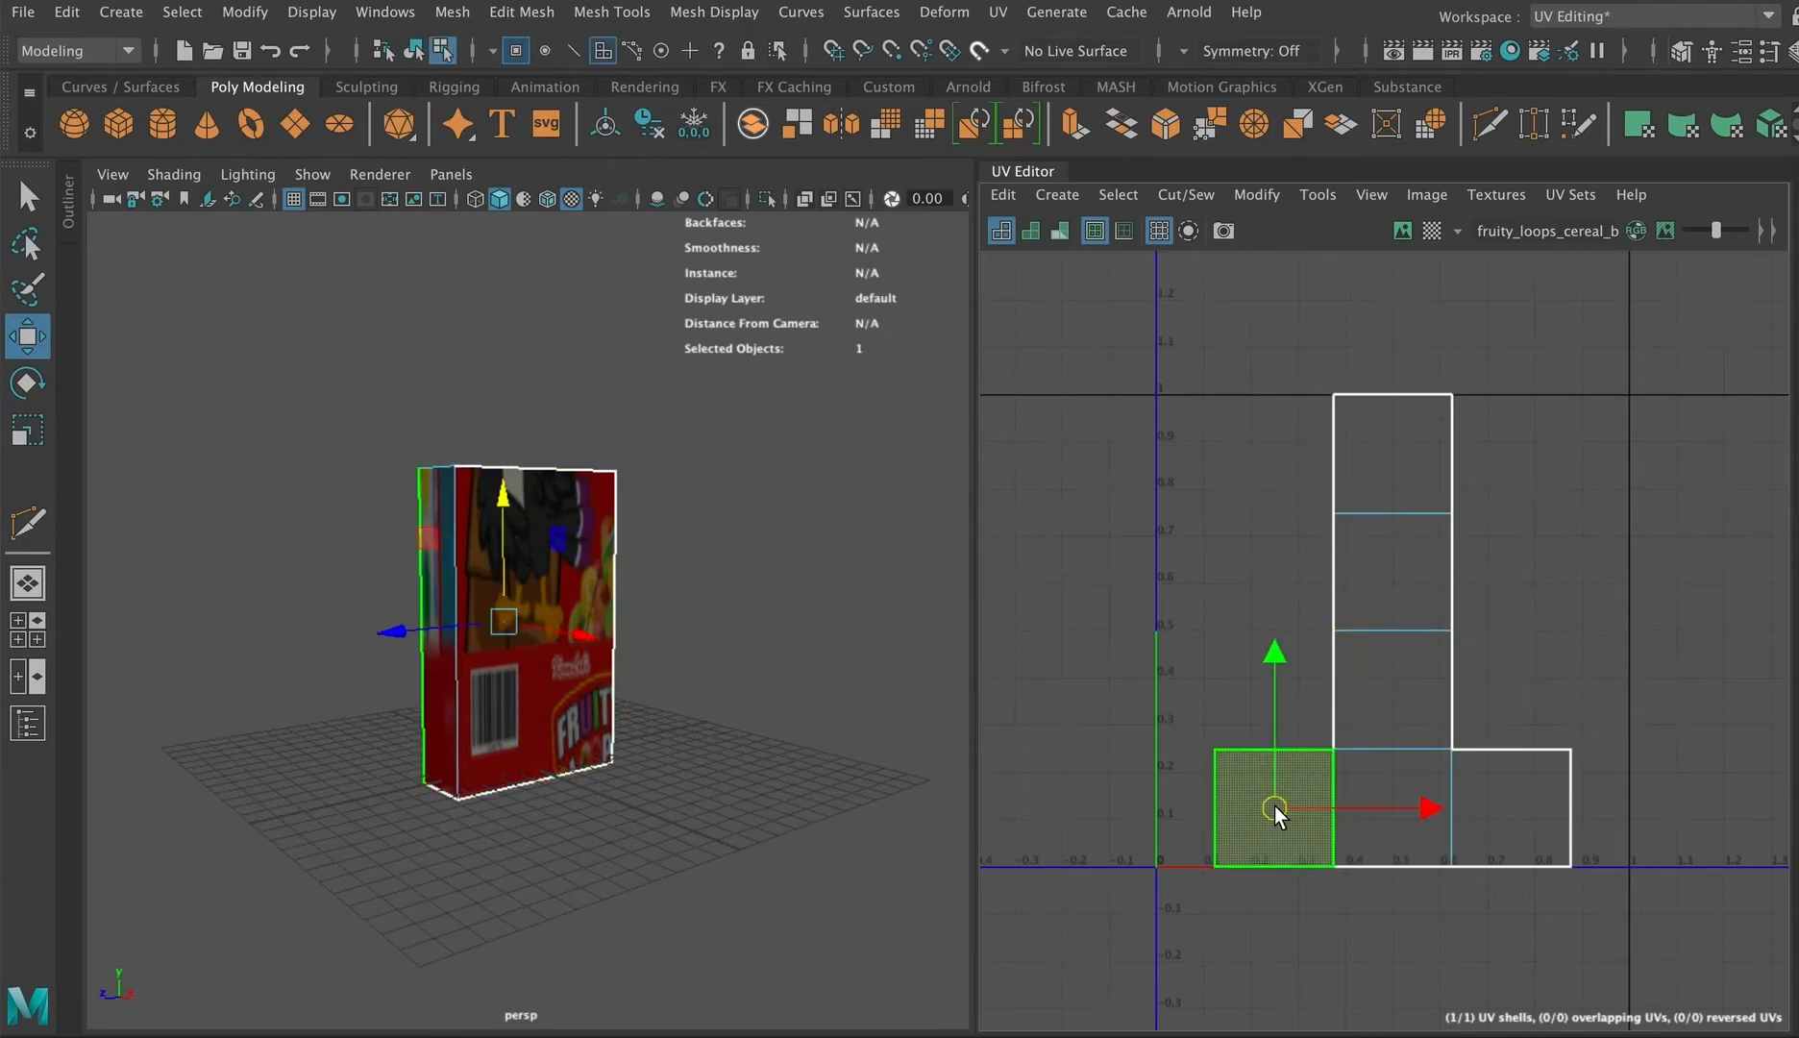
click(1526, 806)
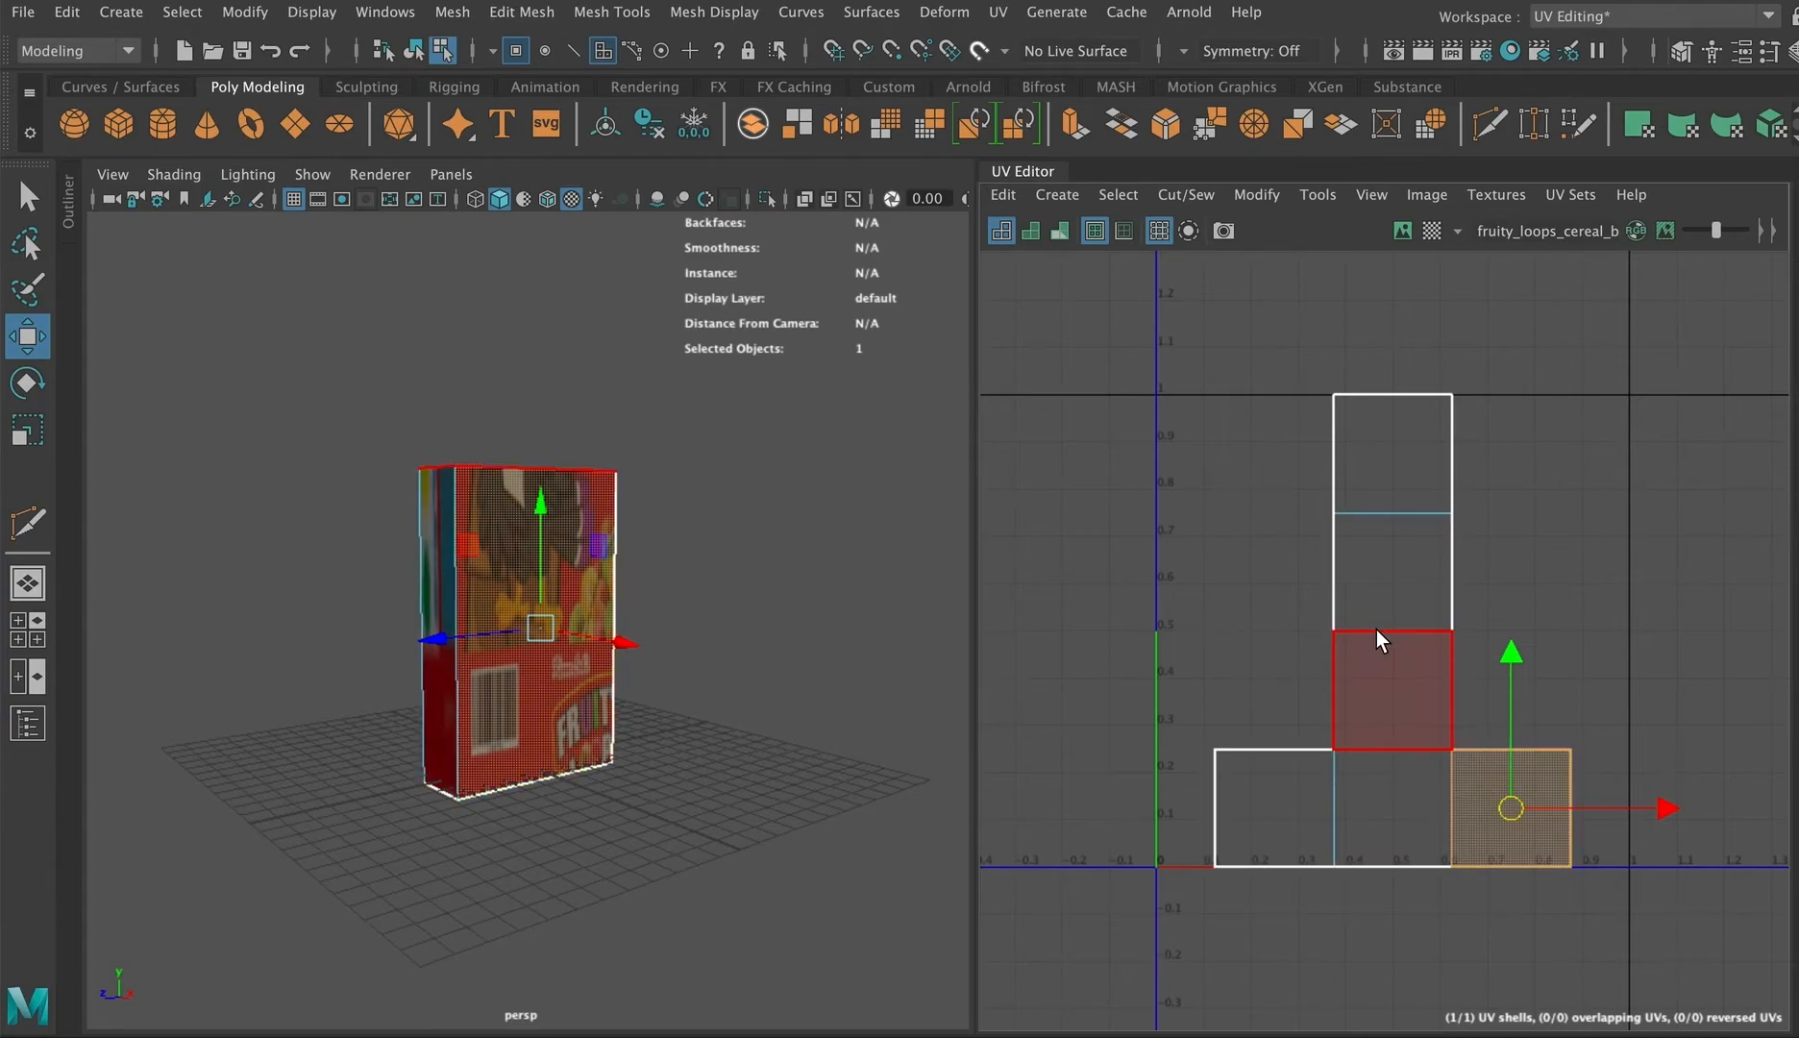
Step: Try selecting and moving corner UVs of the box's unfolded layout, undoing the move
right_drag(1376, 629, 1325, 562)
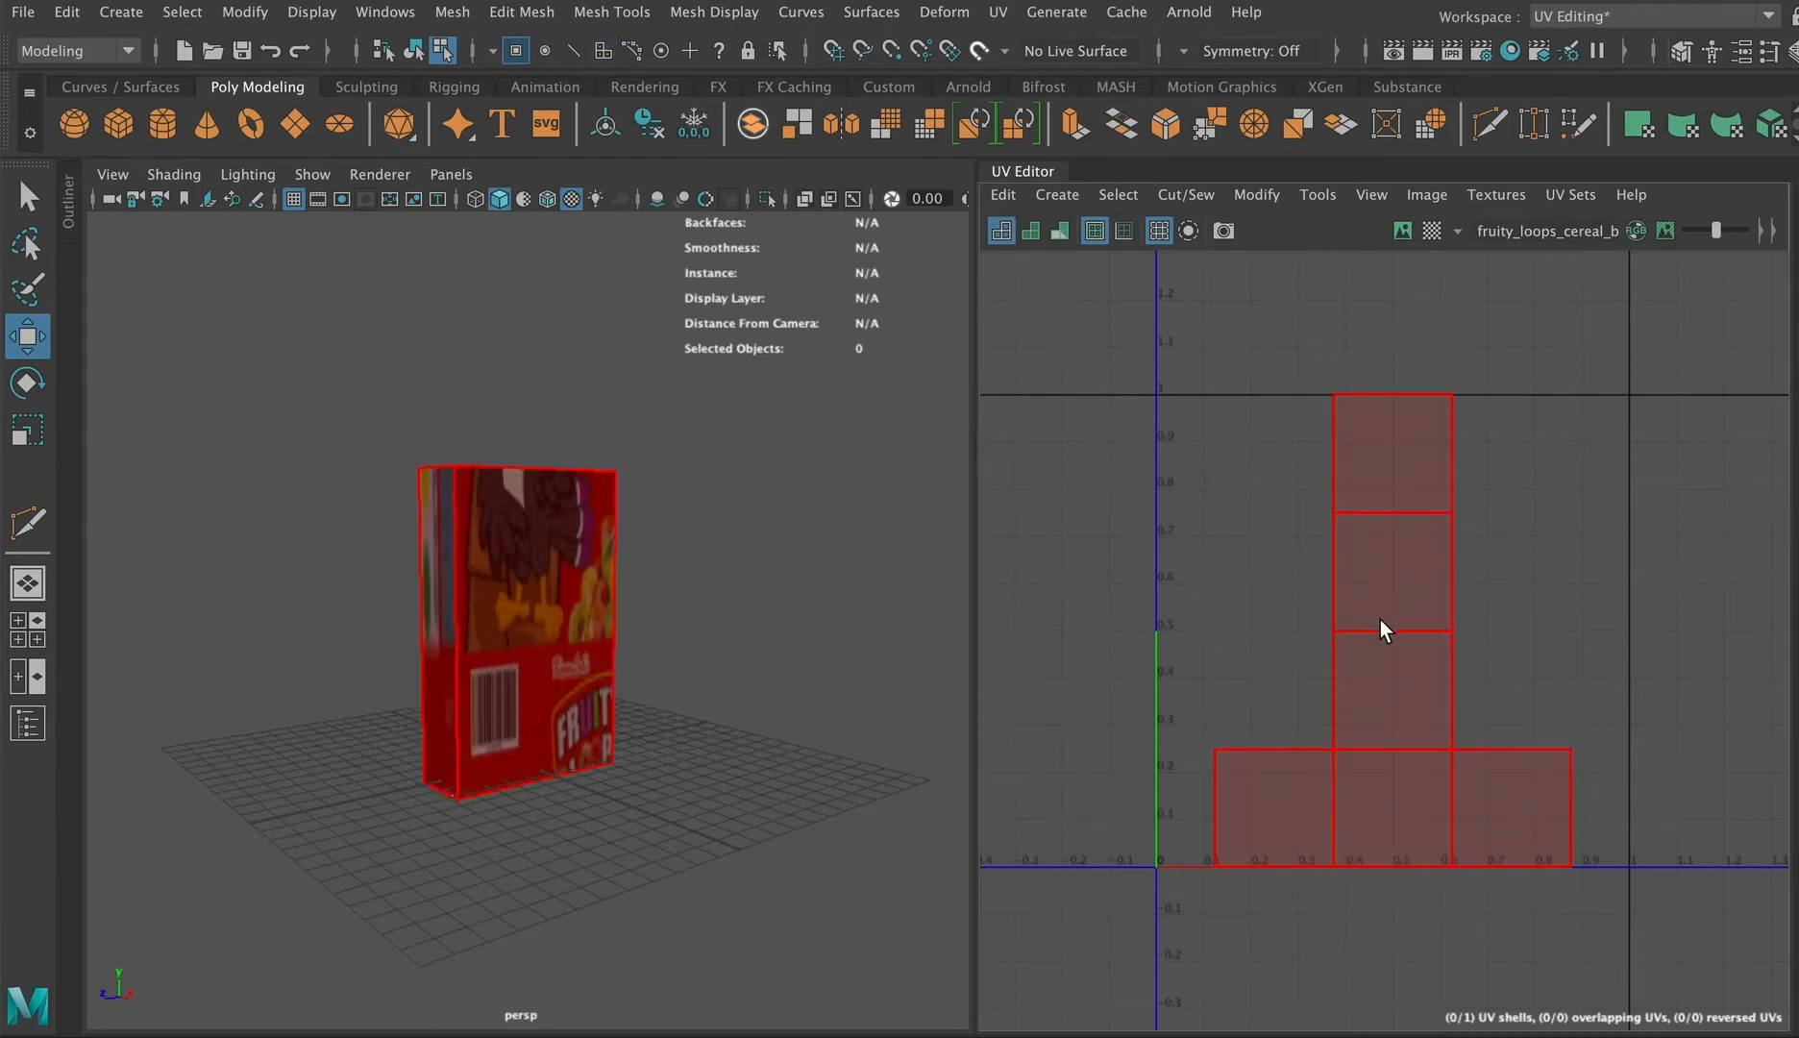
click(1380, 629)
mouse_move(1389, 630)
mouse_down()
mouse_move(1349, 524)
mouse_move(1355, 596)
mouse_move(1391, 630)
mouse_up()
right_drag(1380, 568, 1447, 525)
click(1450, 393)
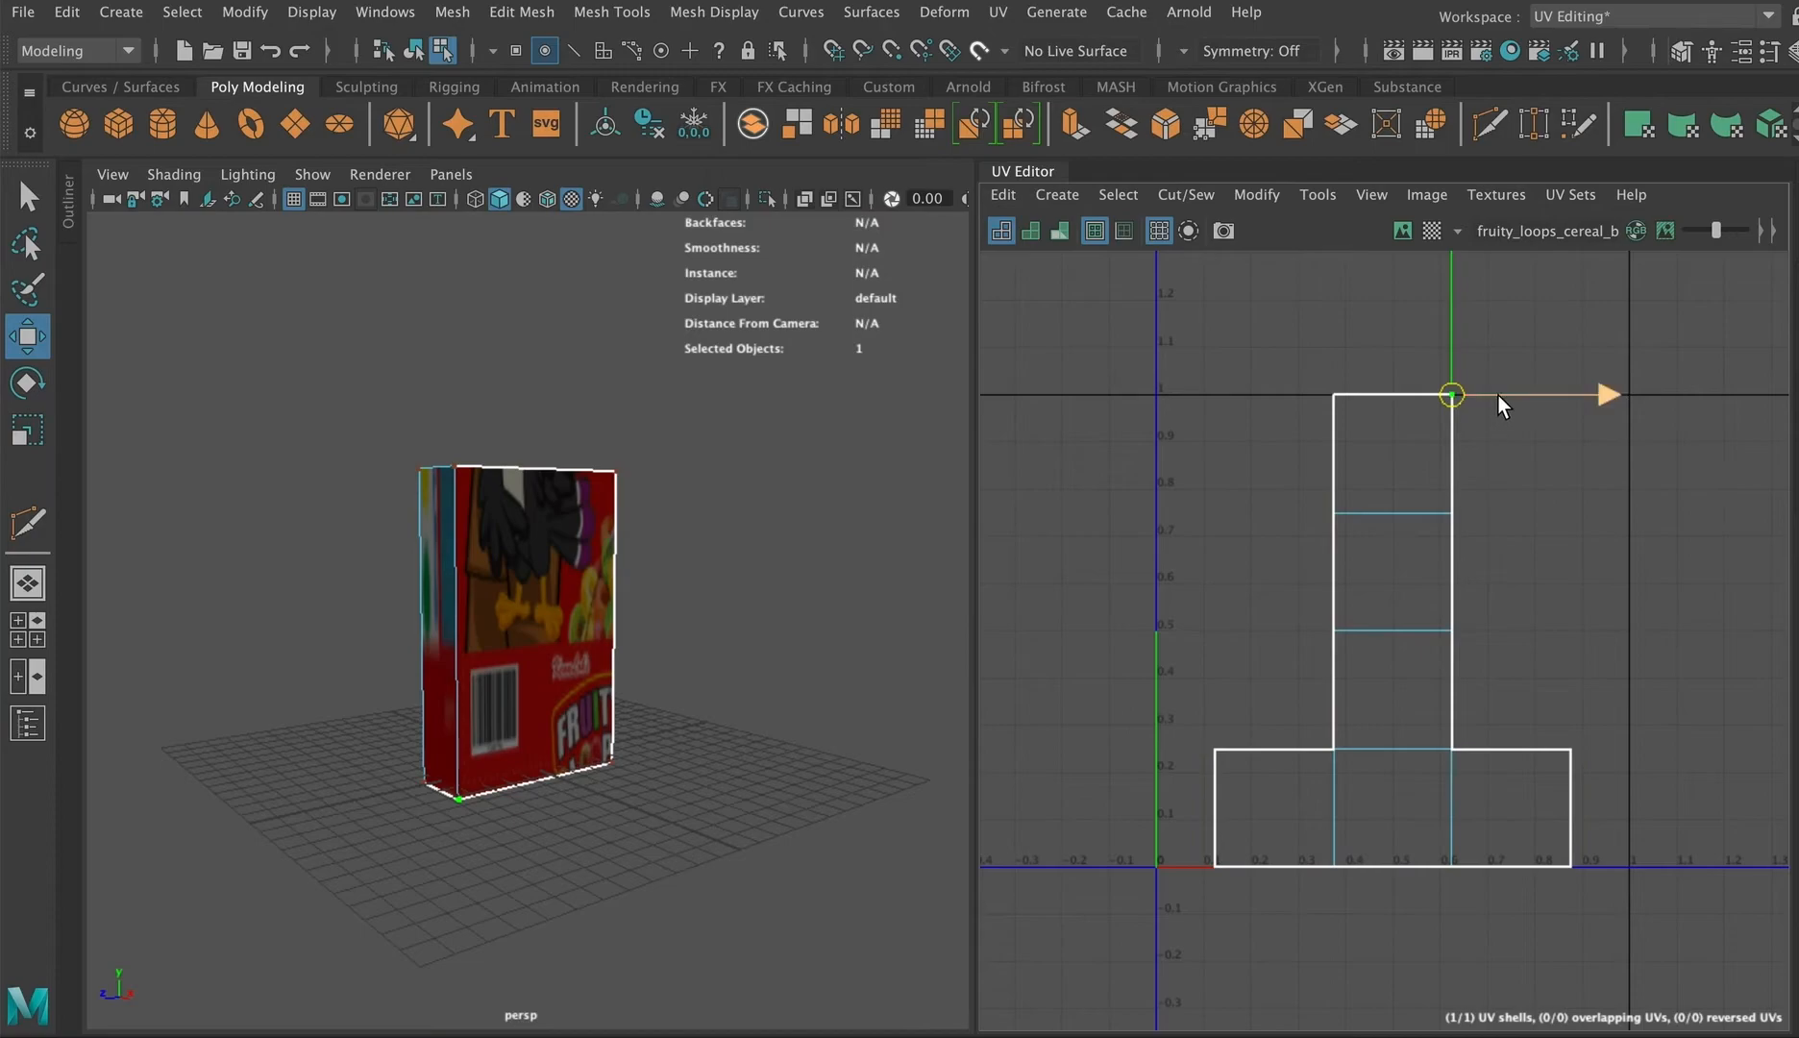
drag(1502, 396, 1610, 402)
key(ctrl+z)
click(617, 471)
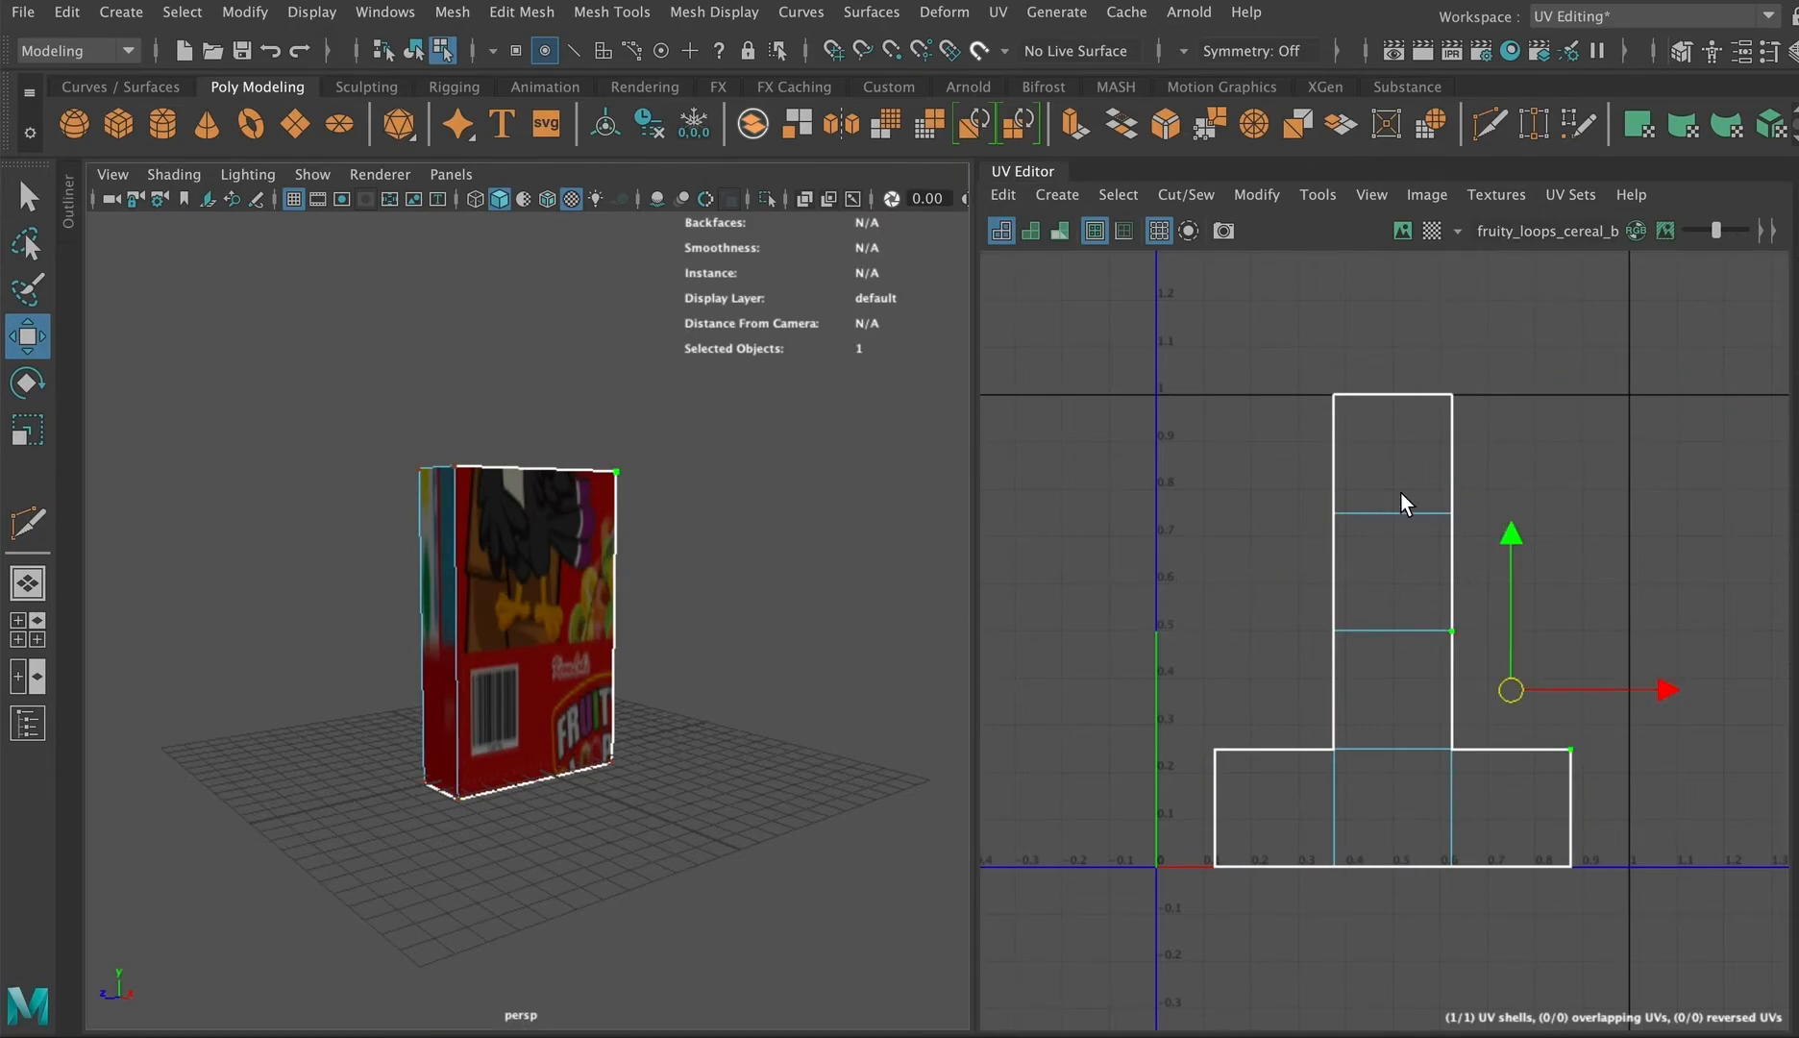
click(1513, 538)
mouse_move(1515, 529)
mouse_down()
mouse_move(1525, 590)
mouse_move(1536, 438)
mouse_move(1532, 627)
mouse_move(1537, 526)
mouse_up()
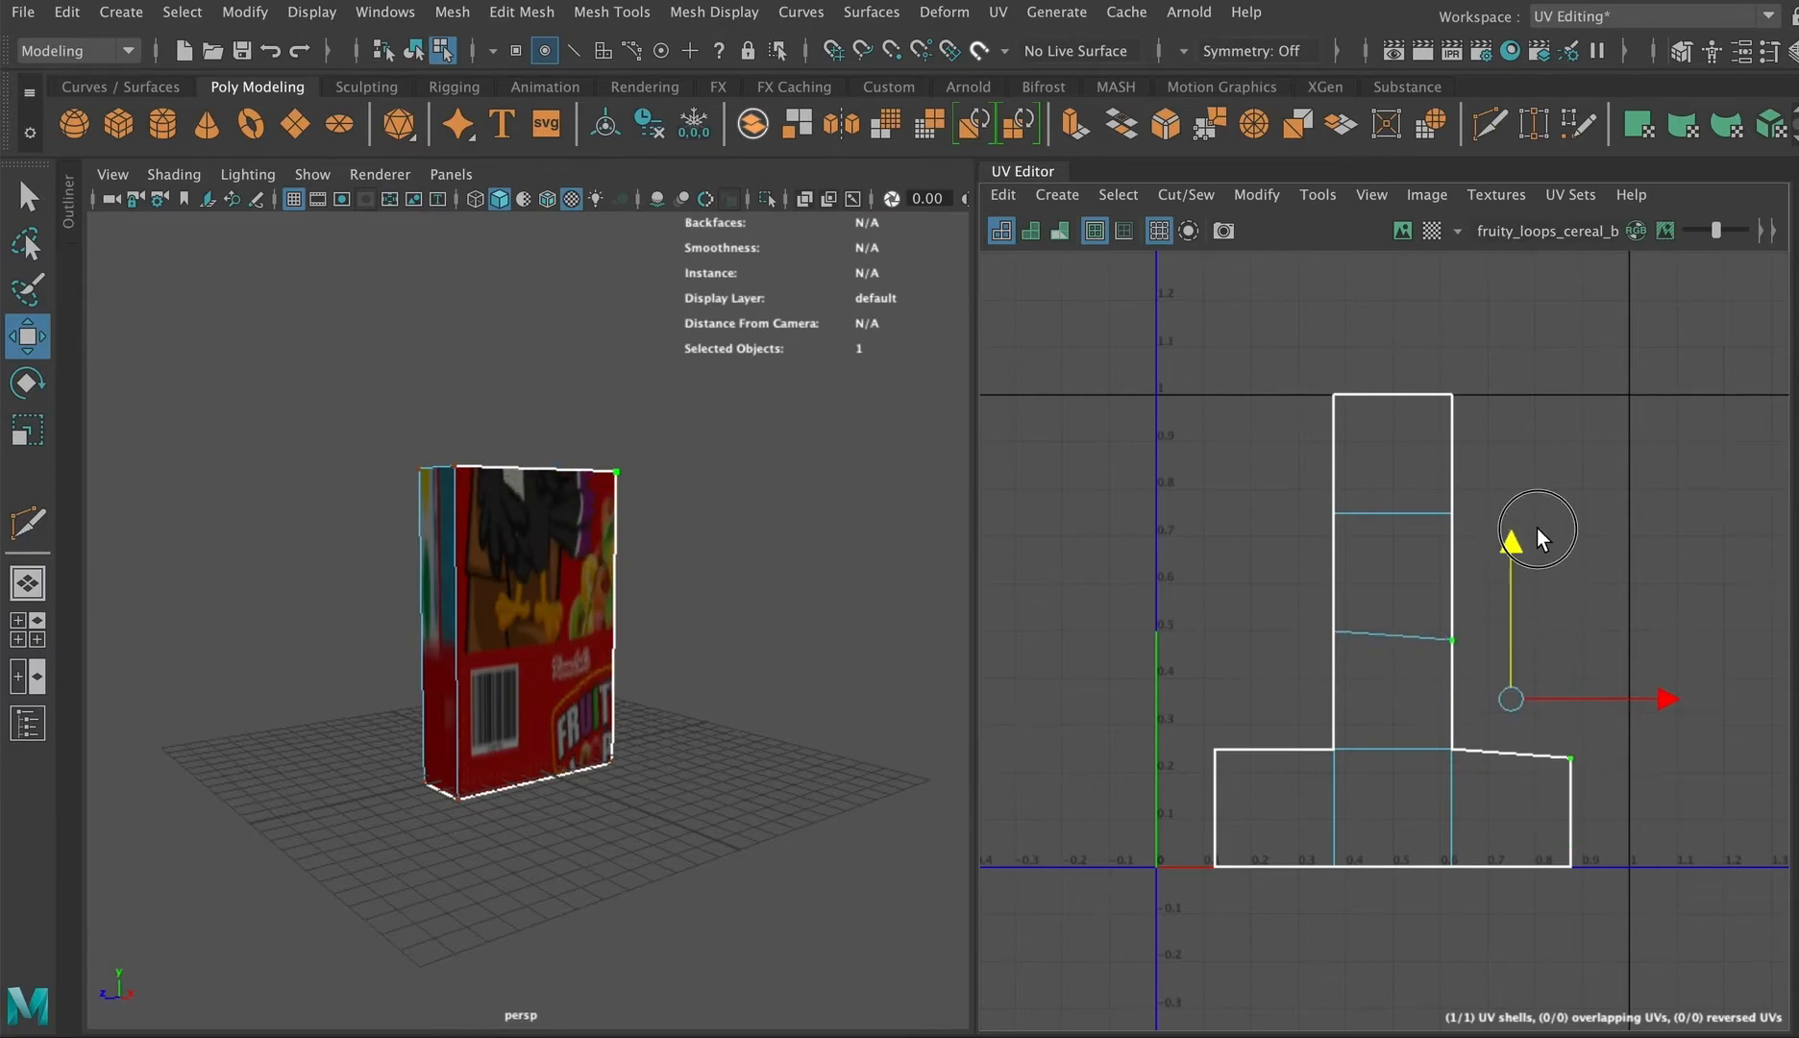
Step: Show the image behind the UVs again and try dragging single UV points over it, undoing each move
click(1404, 229)
click(1568, 748)
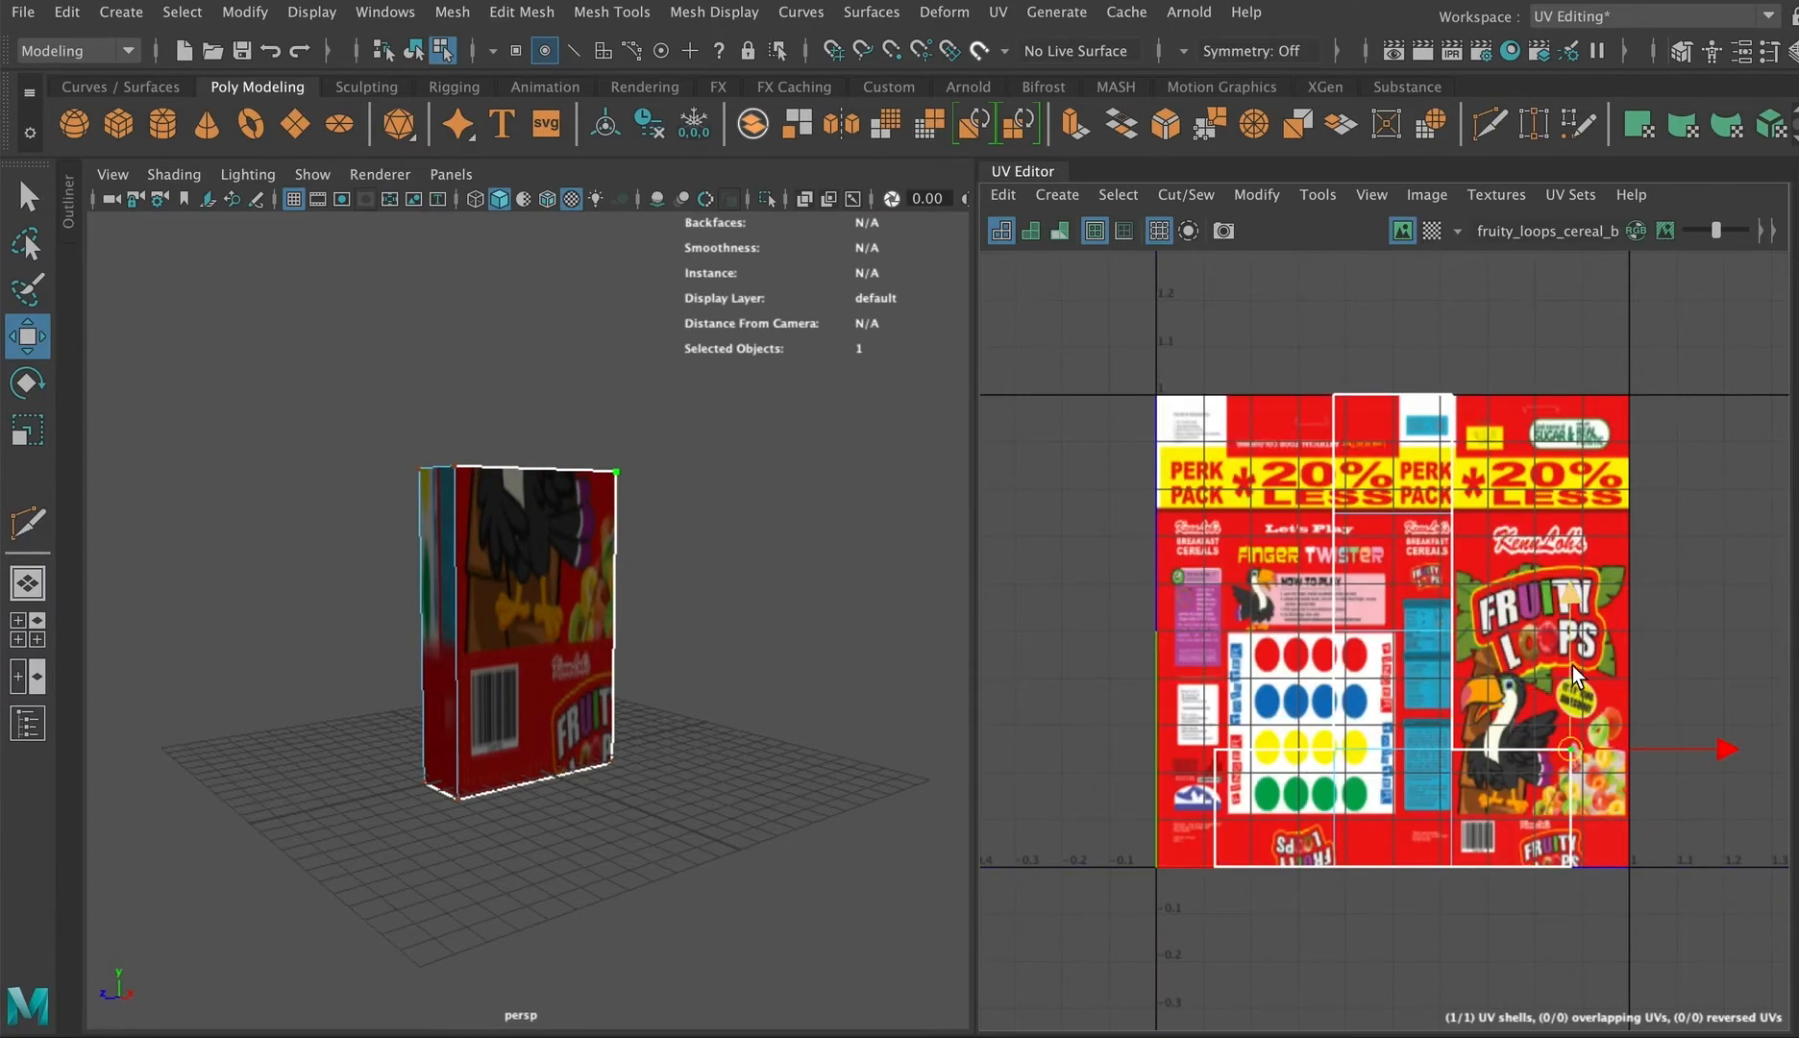
middle_drag(1572, 600, 1551, 407)
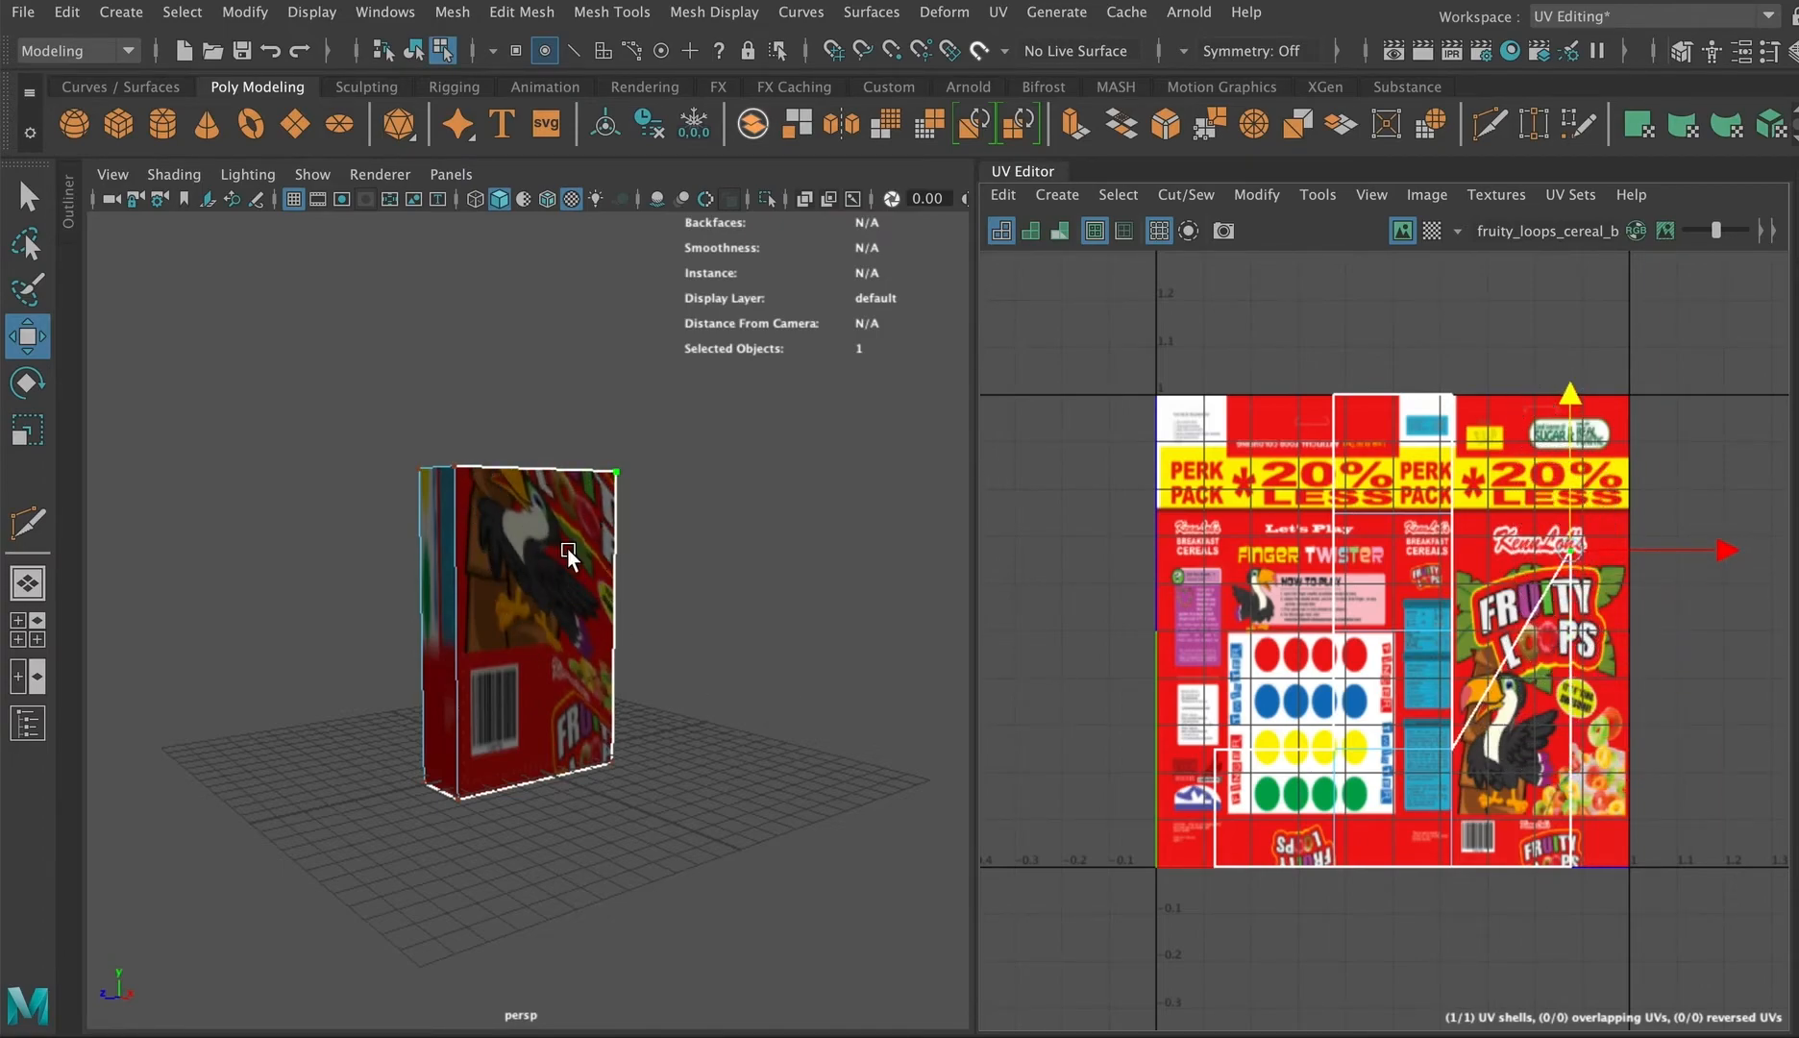
key(ctrl+z)
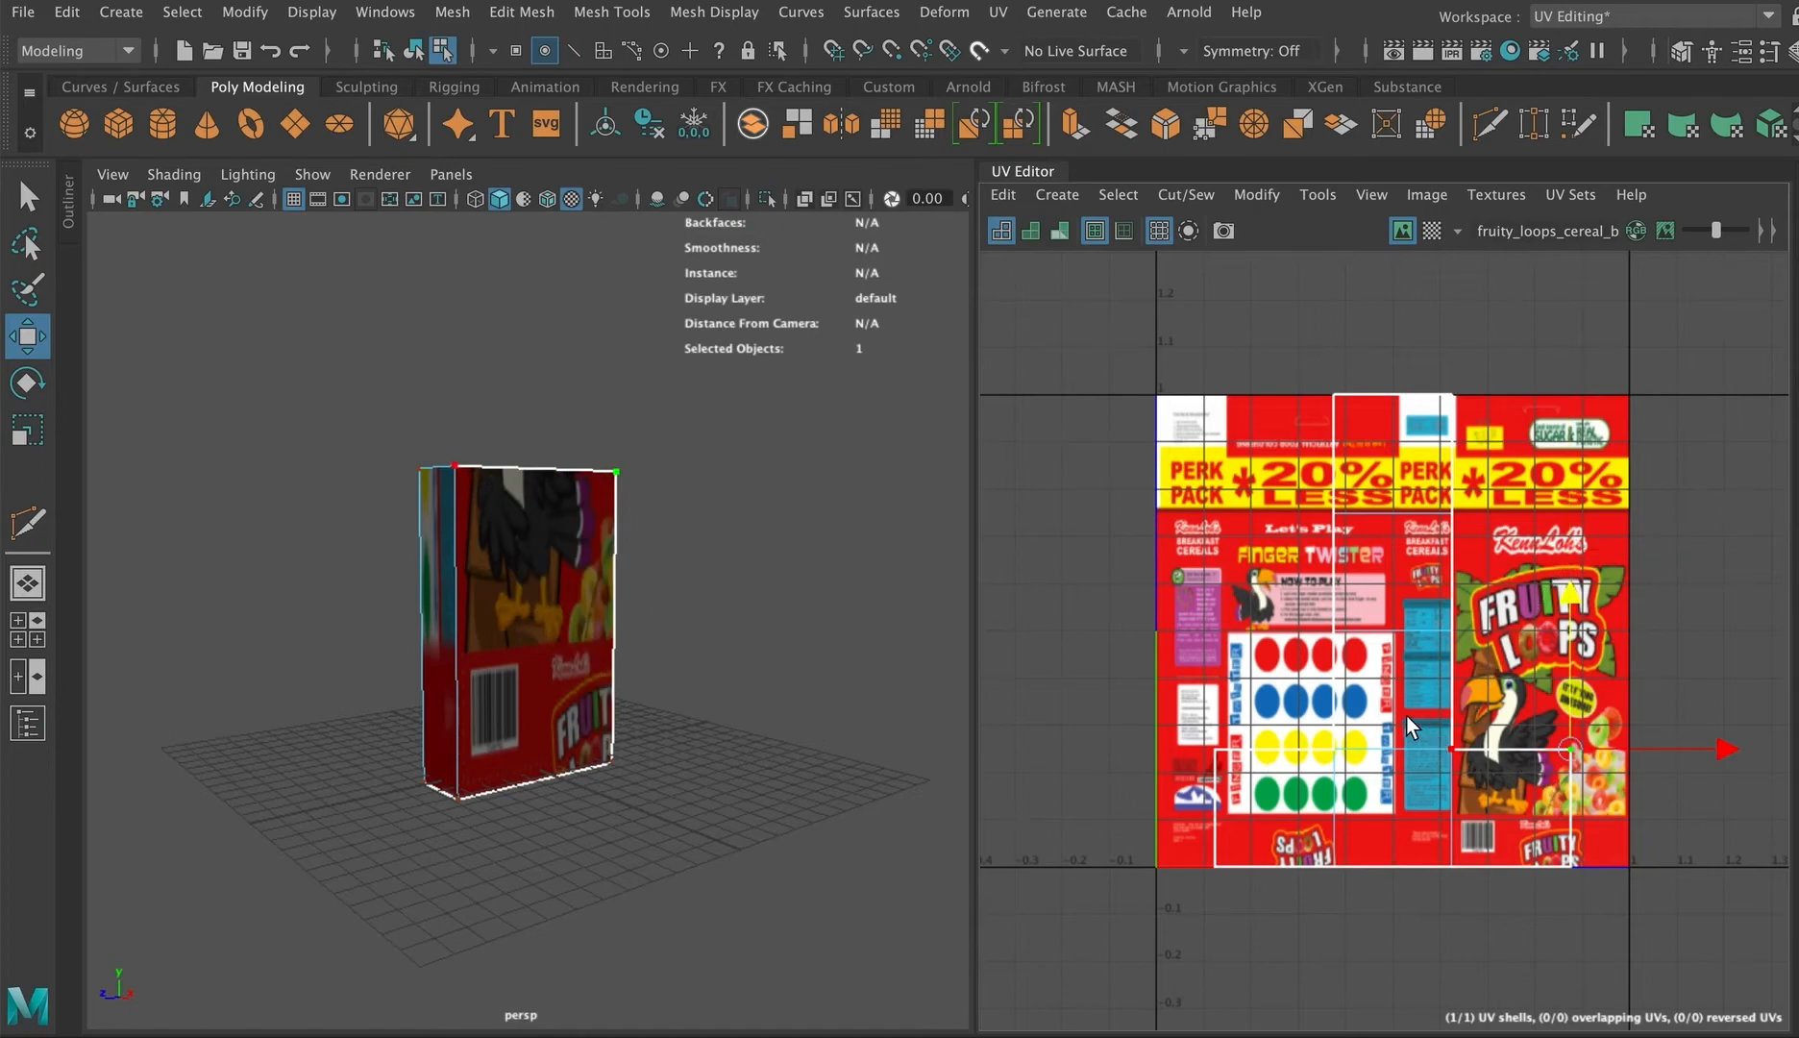
click(1450, 749)
middle_drag(1460, 703, 1460, 630)
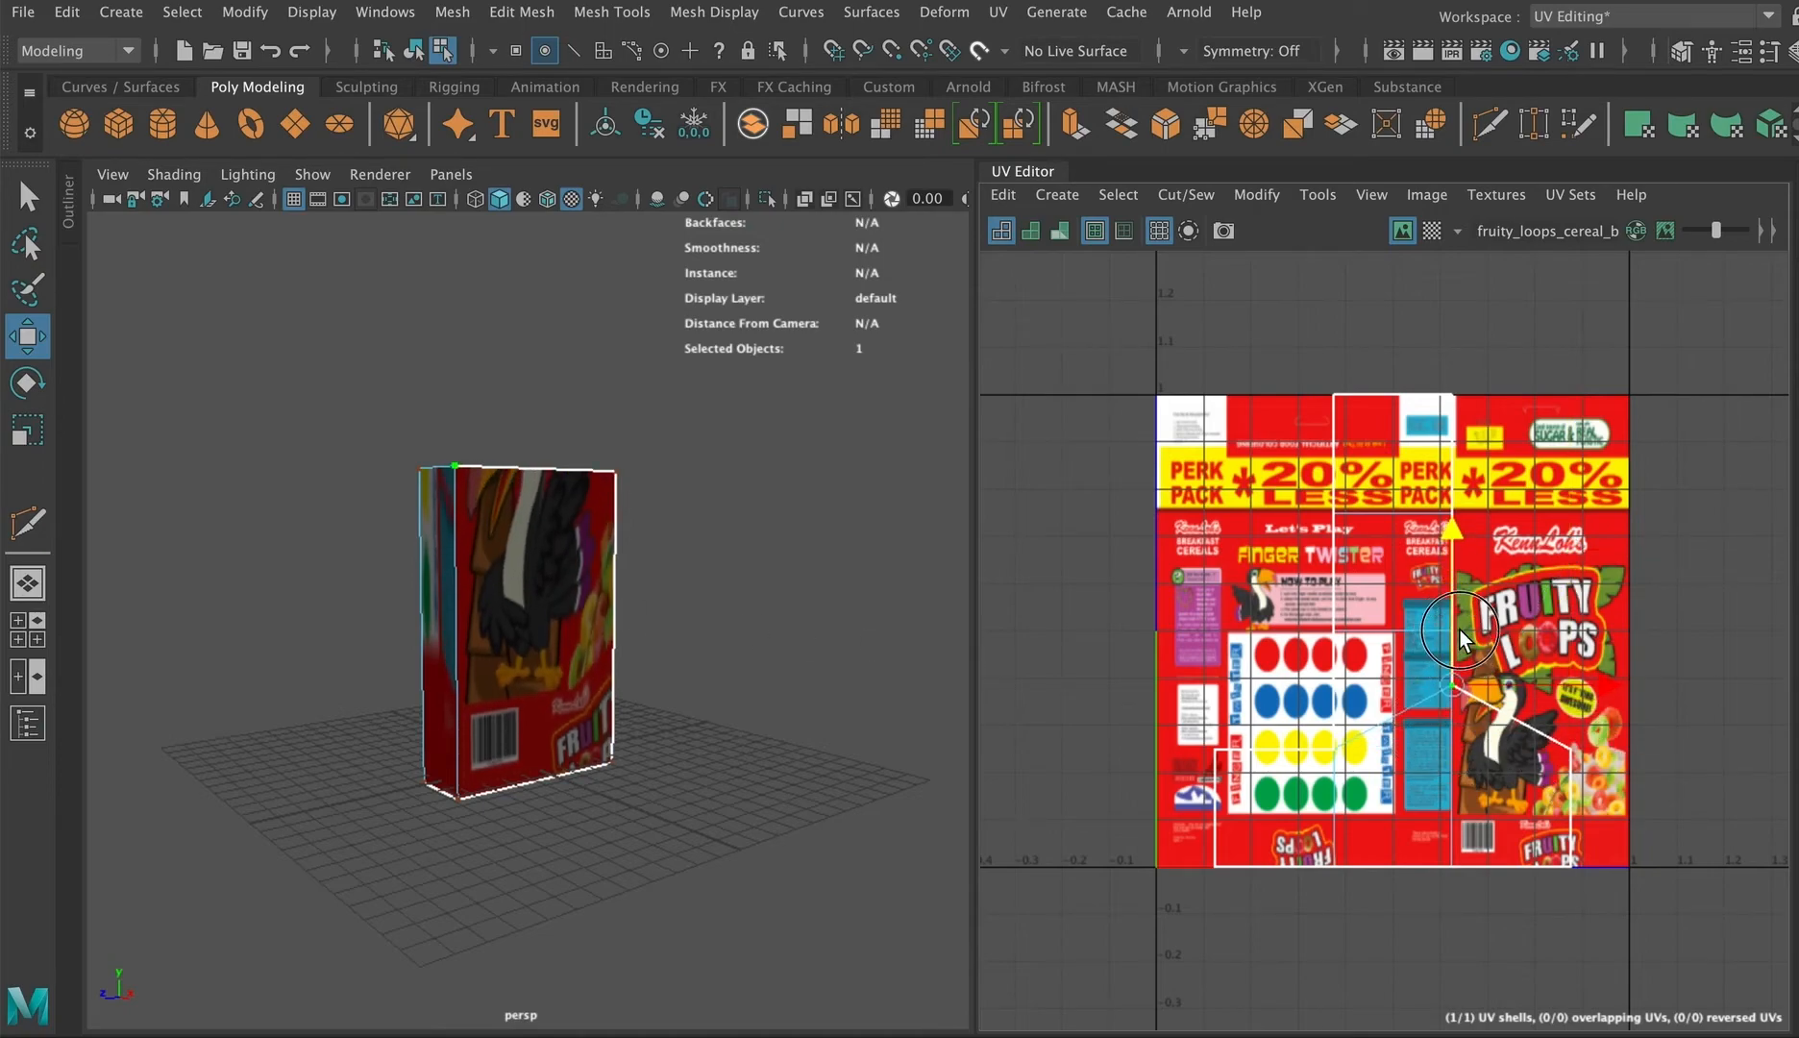
key(ctrl+z)
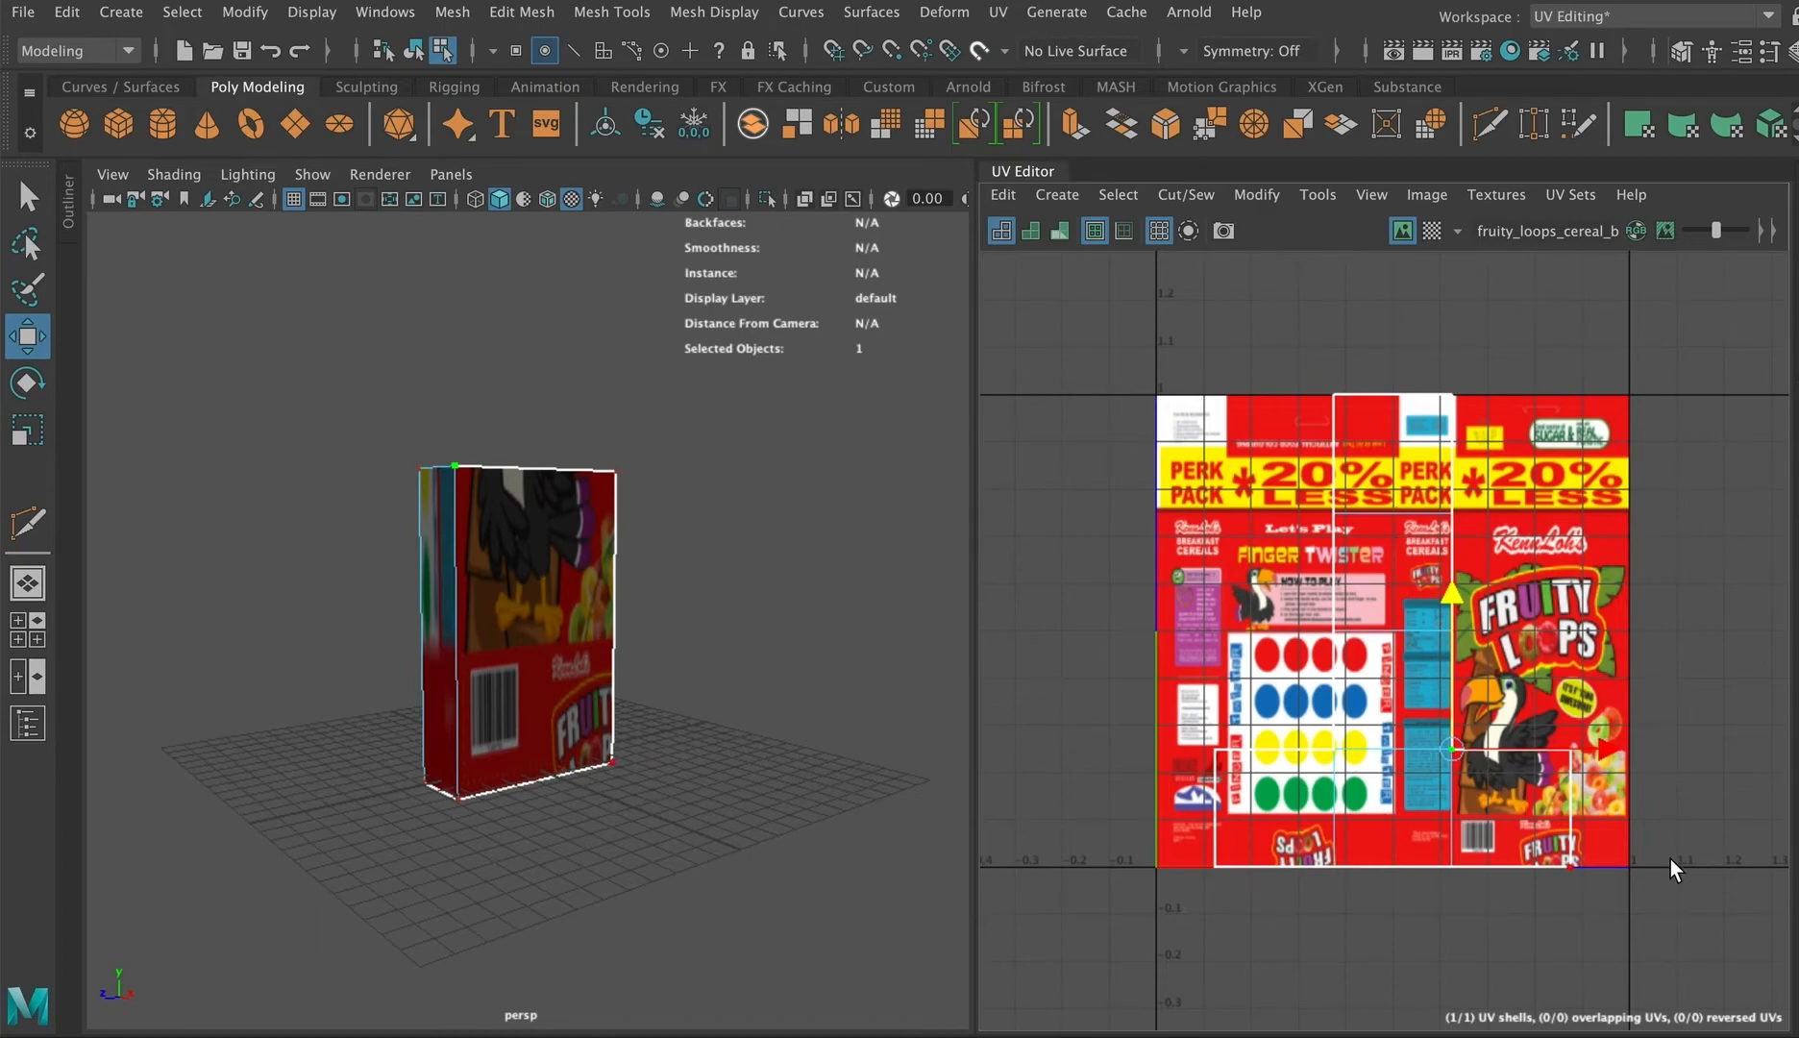
Step: Select the box's whole UV shell and apply Automatic UV mapping
right_drag(1433, 703, 1331, 667)
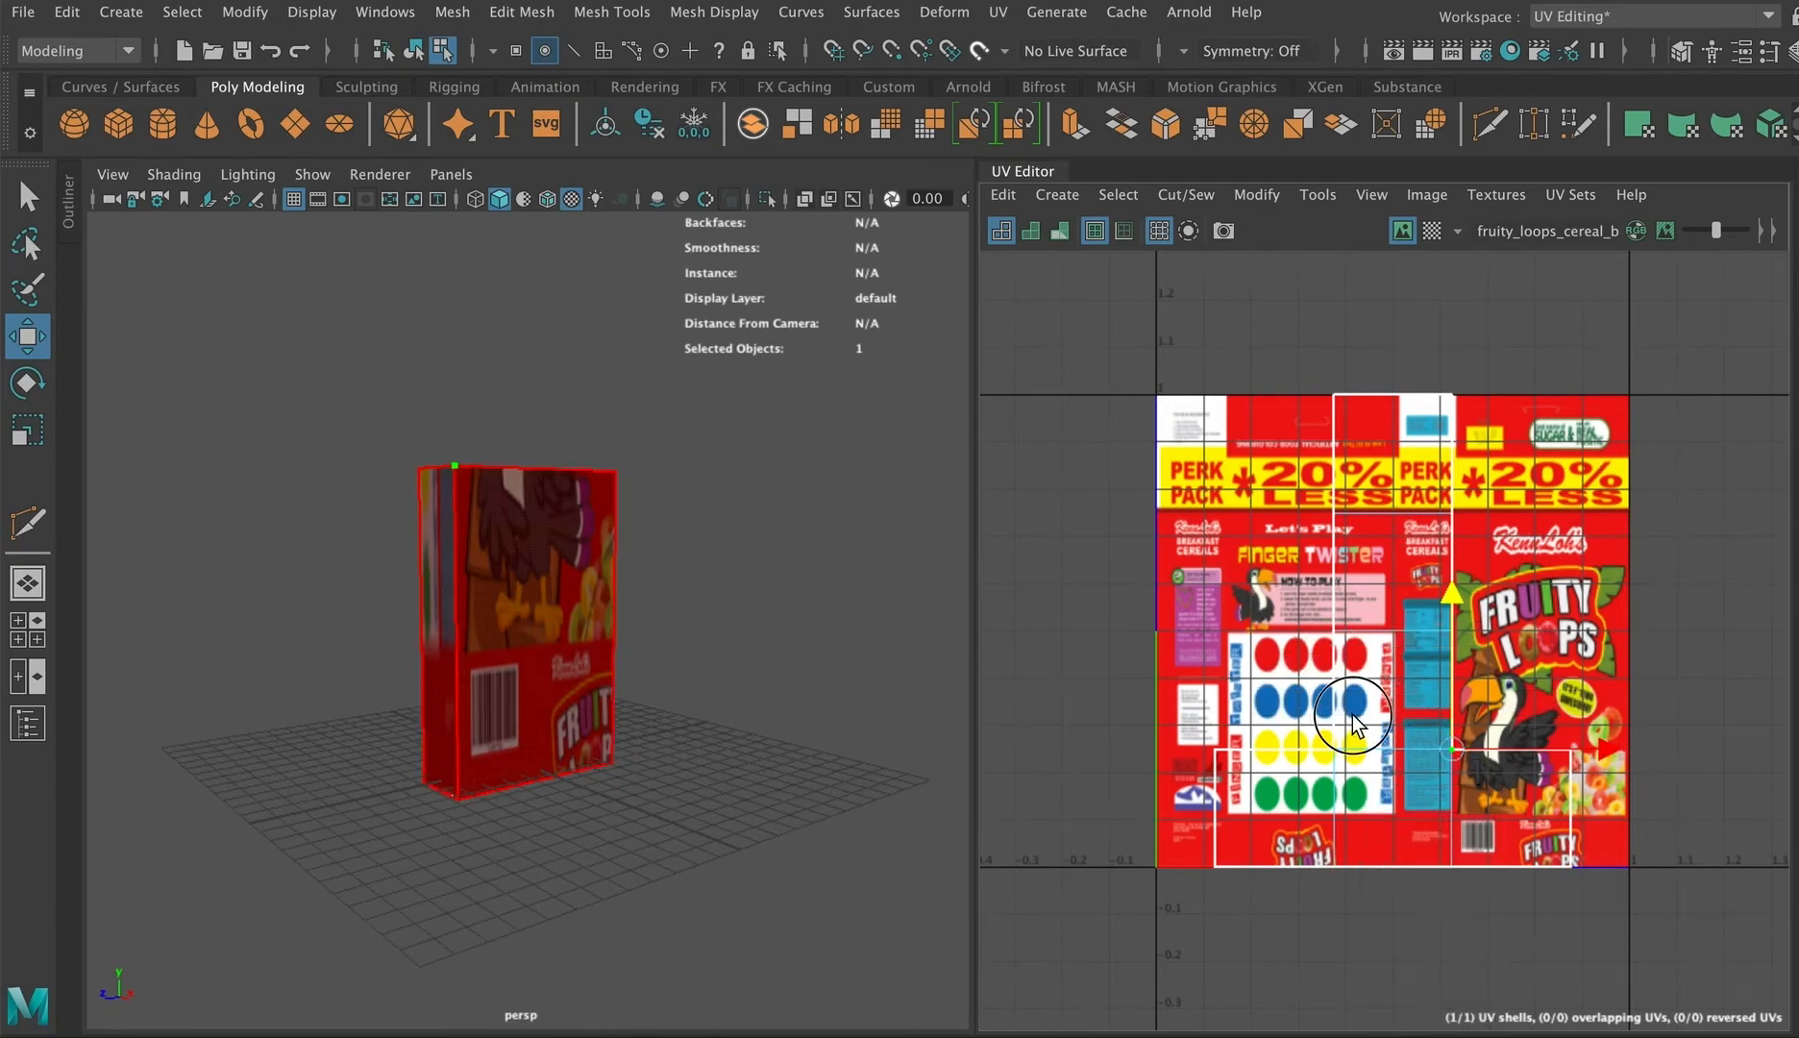
click(1374, 767)
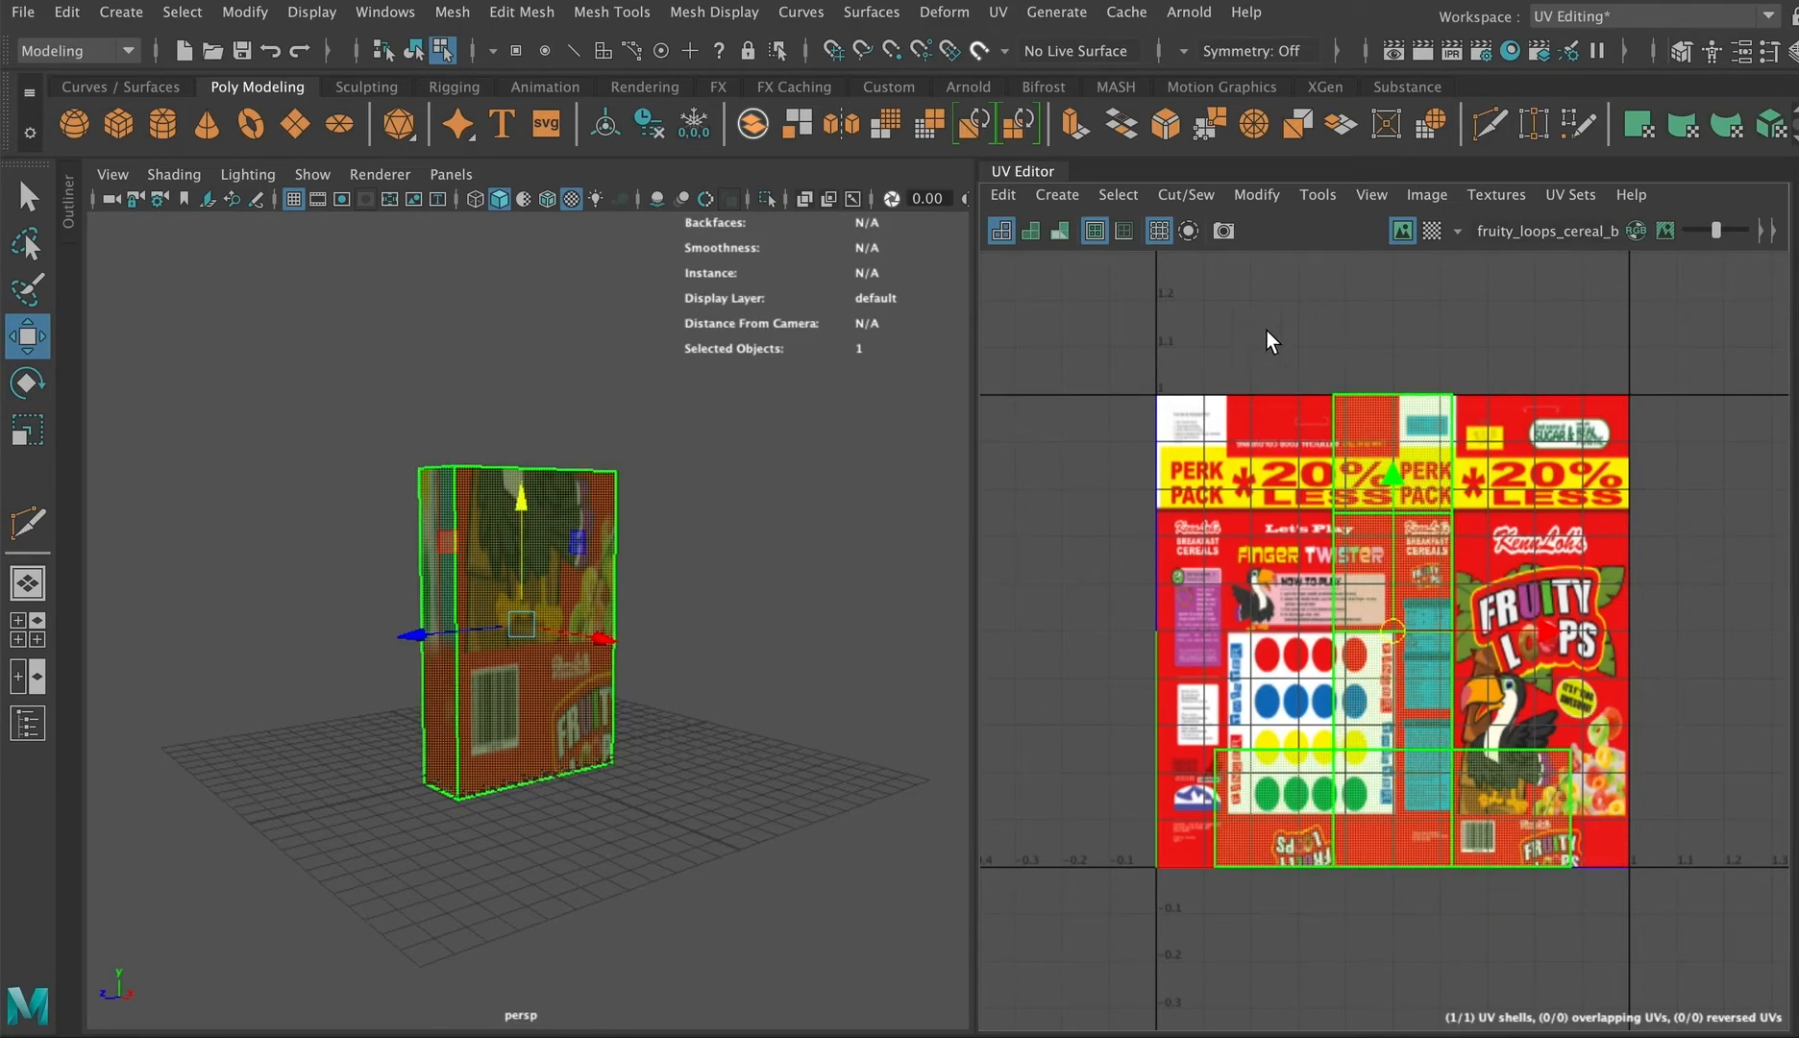
click(1055, 194)
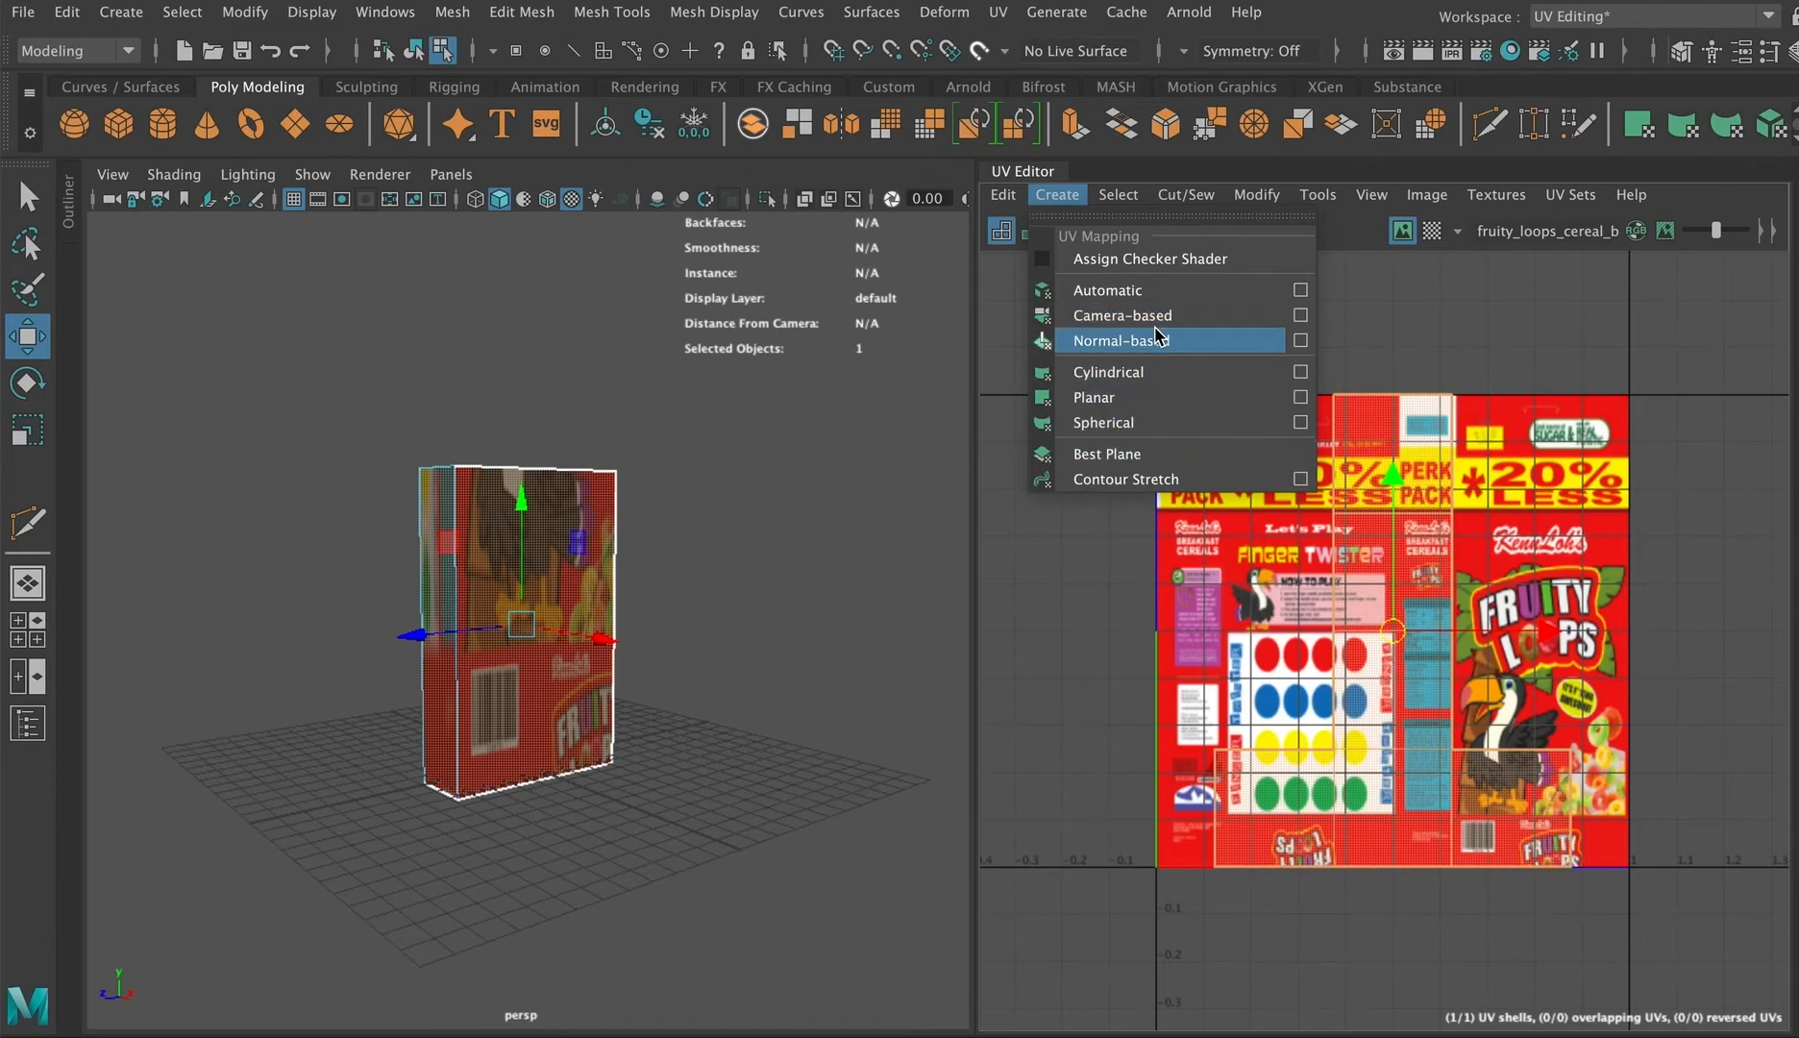
click(1119, 291)
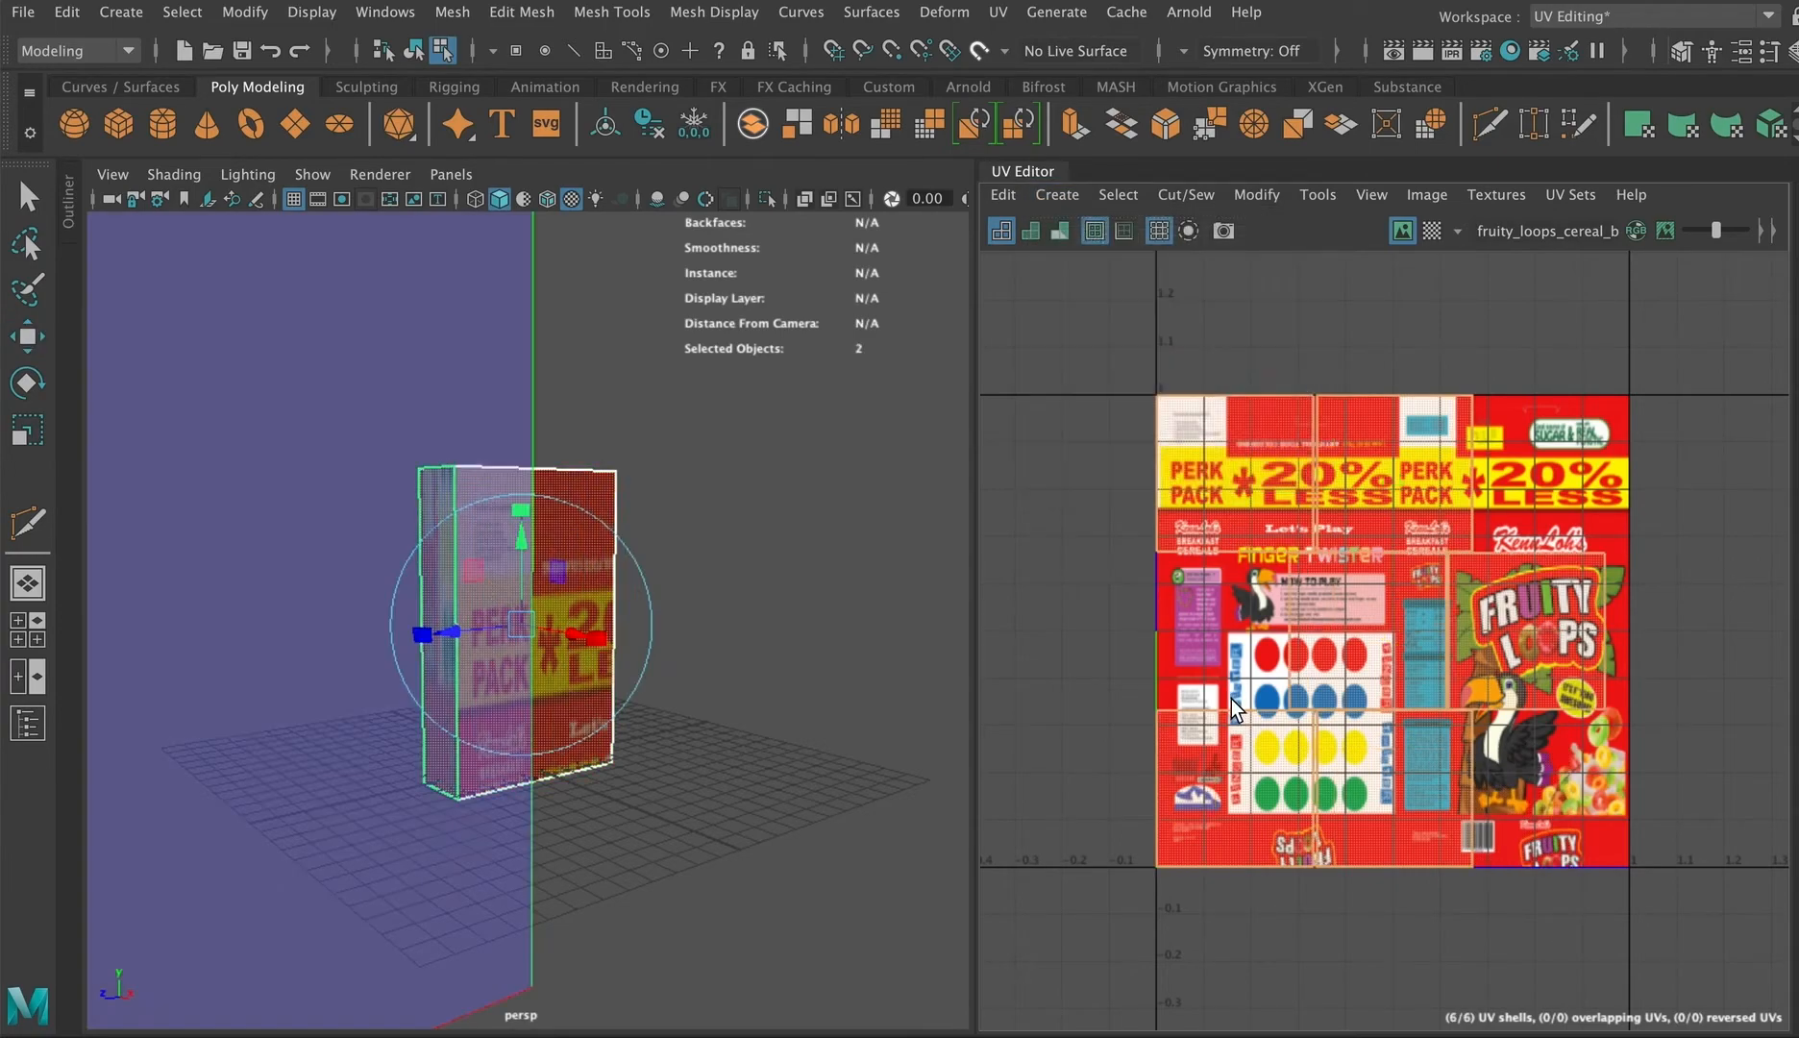
Step: Hide the image in the UV Editor and check each of the new UV shells individually
click(1555, 623)
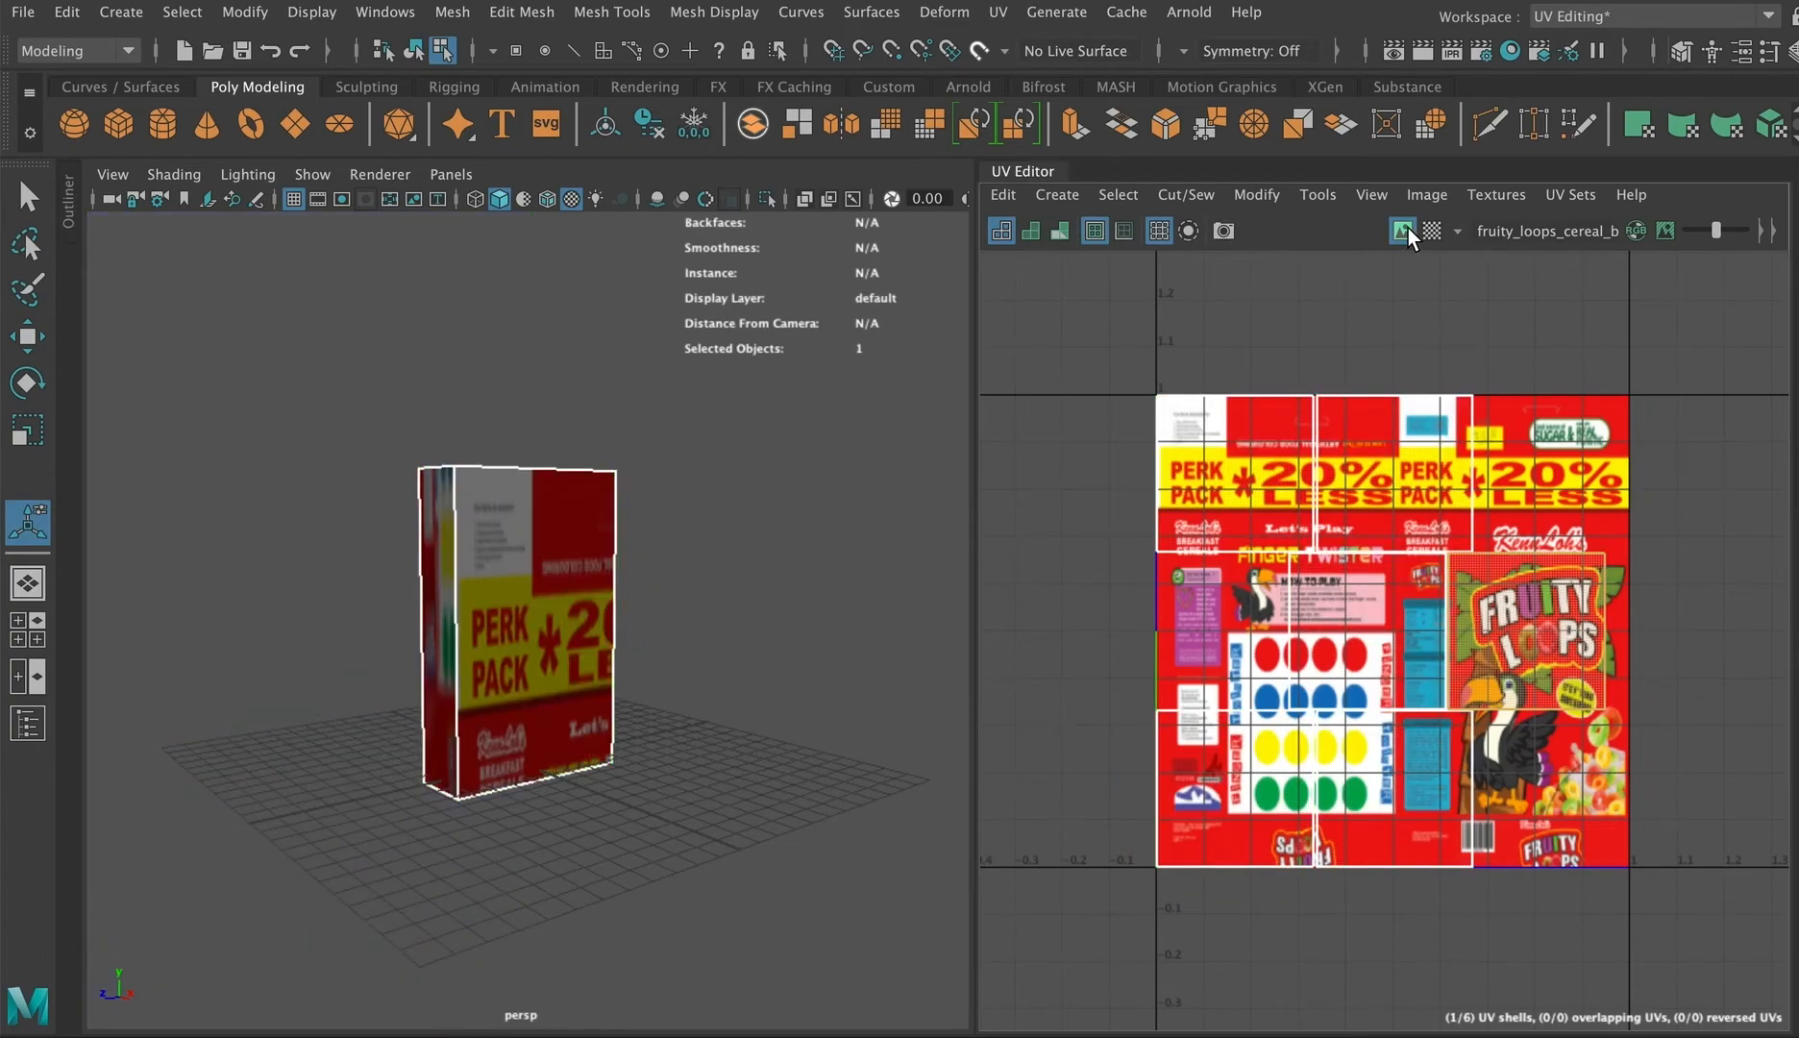
click(1403, 231)
click(1355, 778)
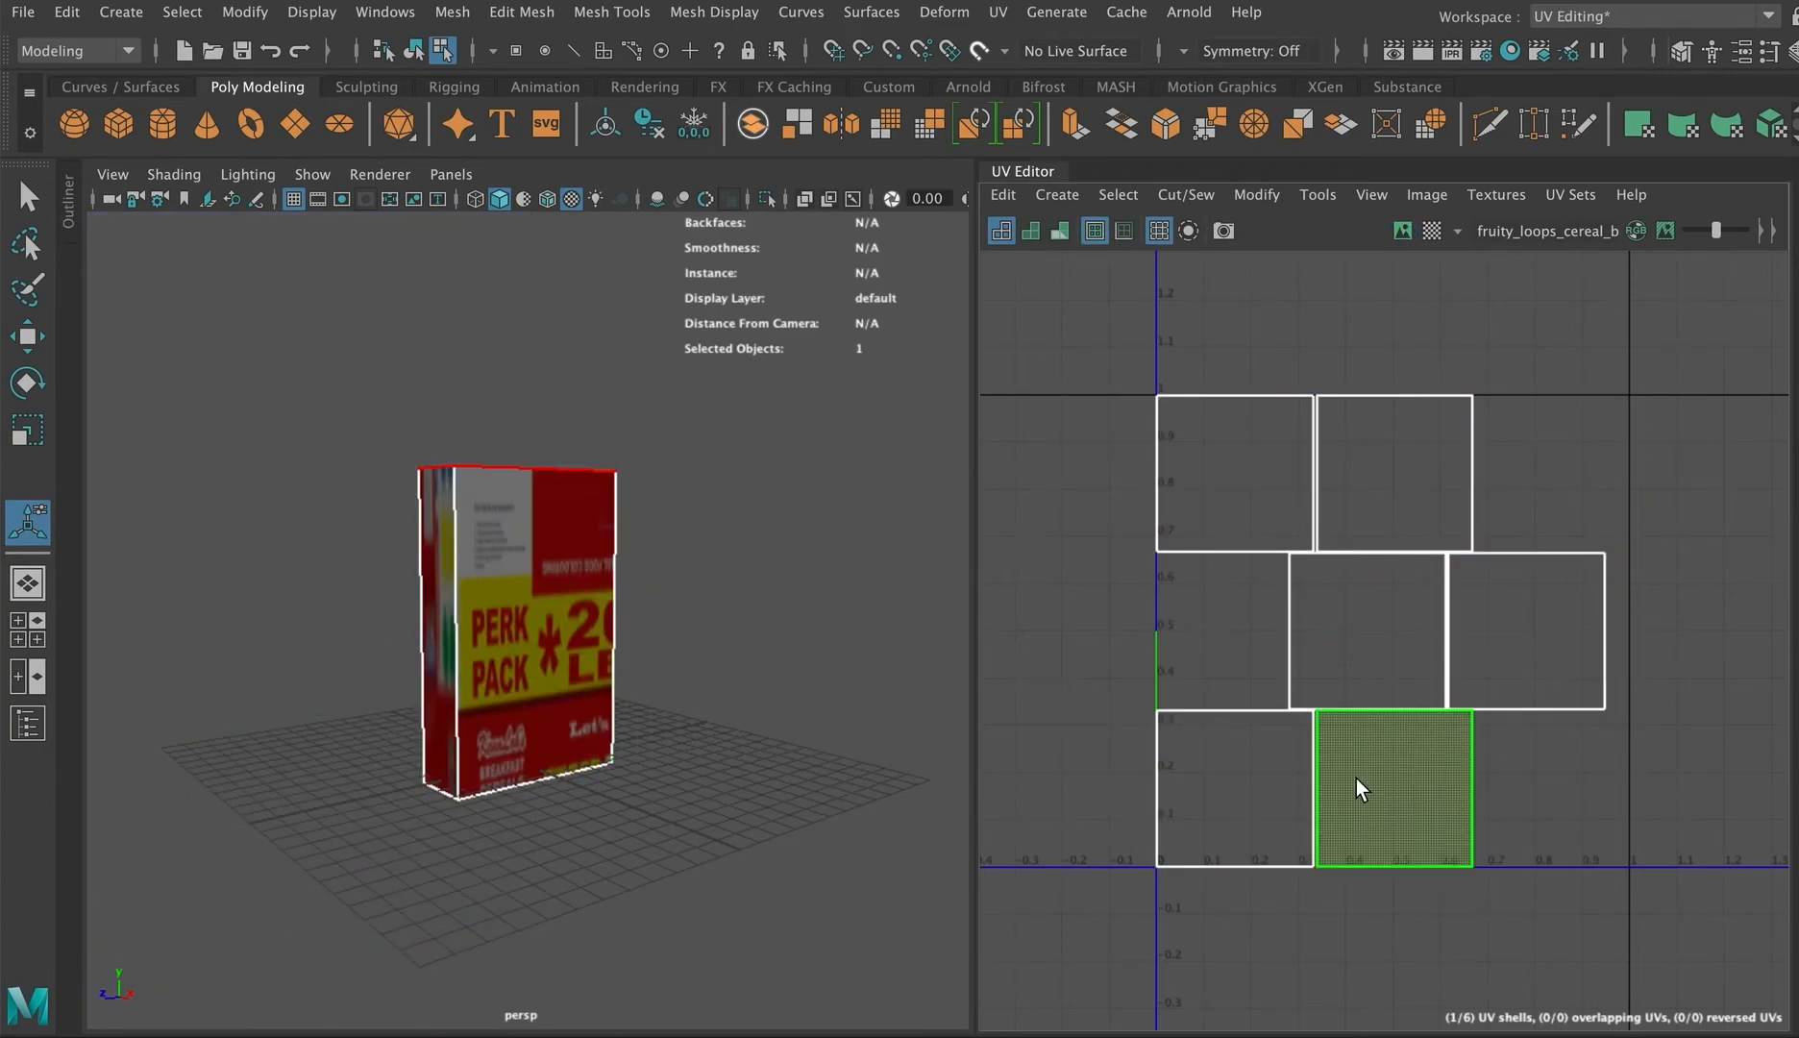
click(1240, 776)
click(1352, 620)
click(1411, 487)
click(1248, 469)
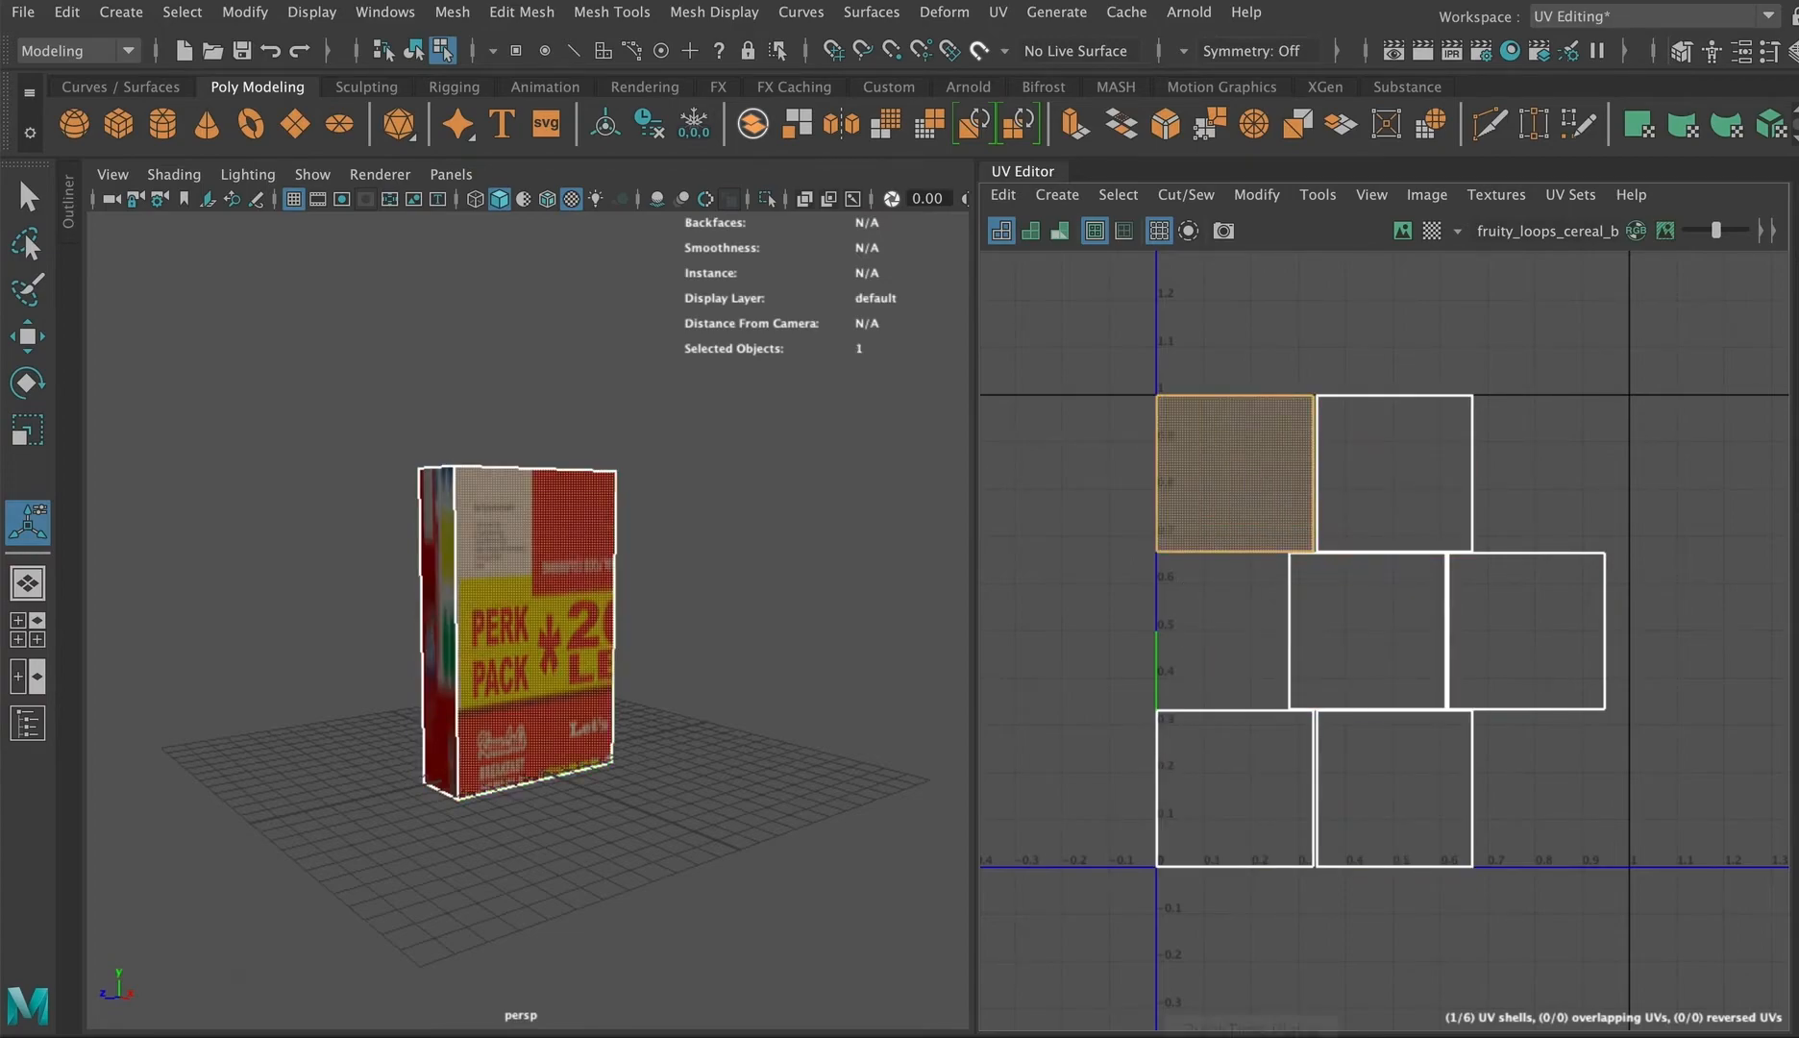
Step: Select all six UV shells together and move them left, out of the 0–1 texture area
click(1439, 454)
click(1505, 612)
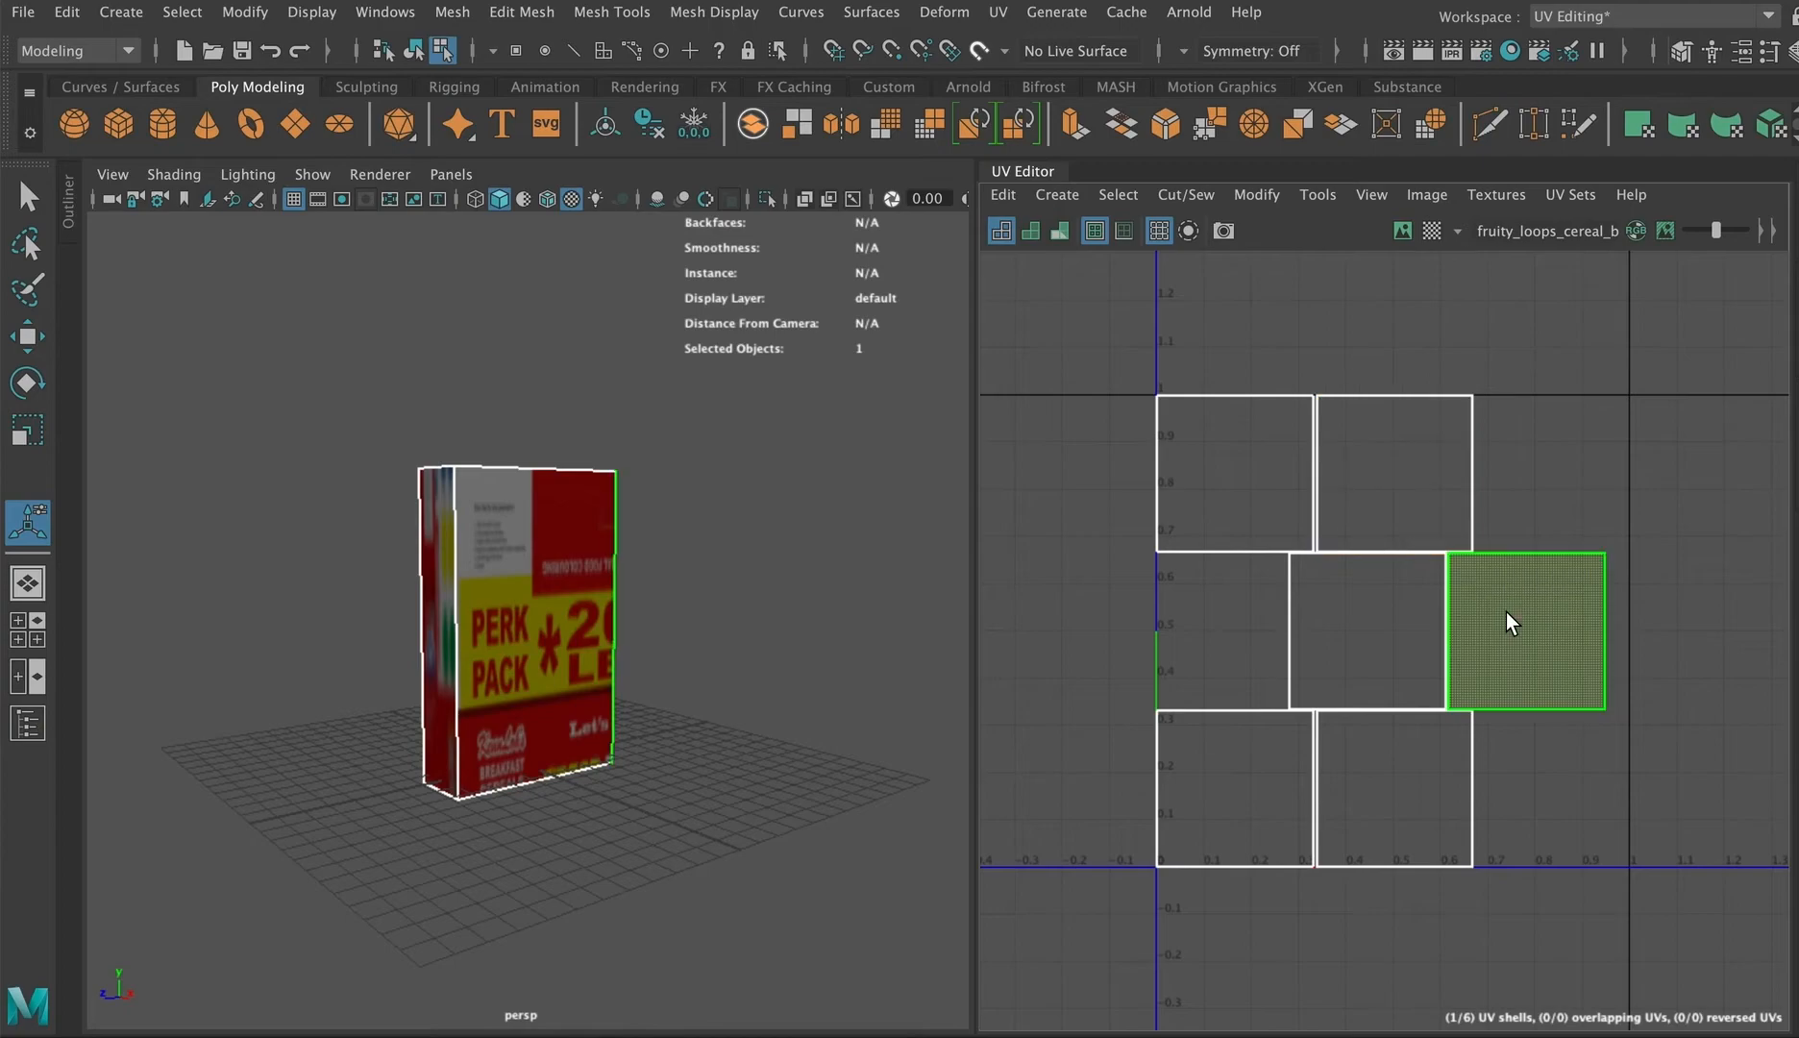
click(1457, 765)
drag(1480, 818, 1485, 815)
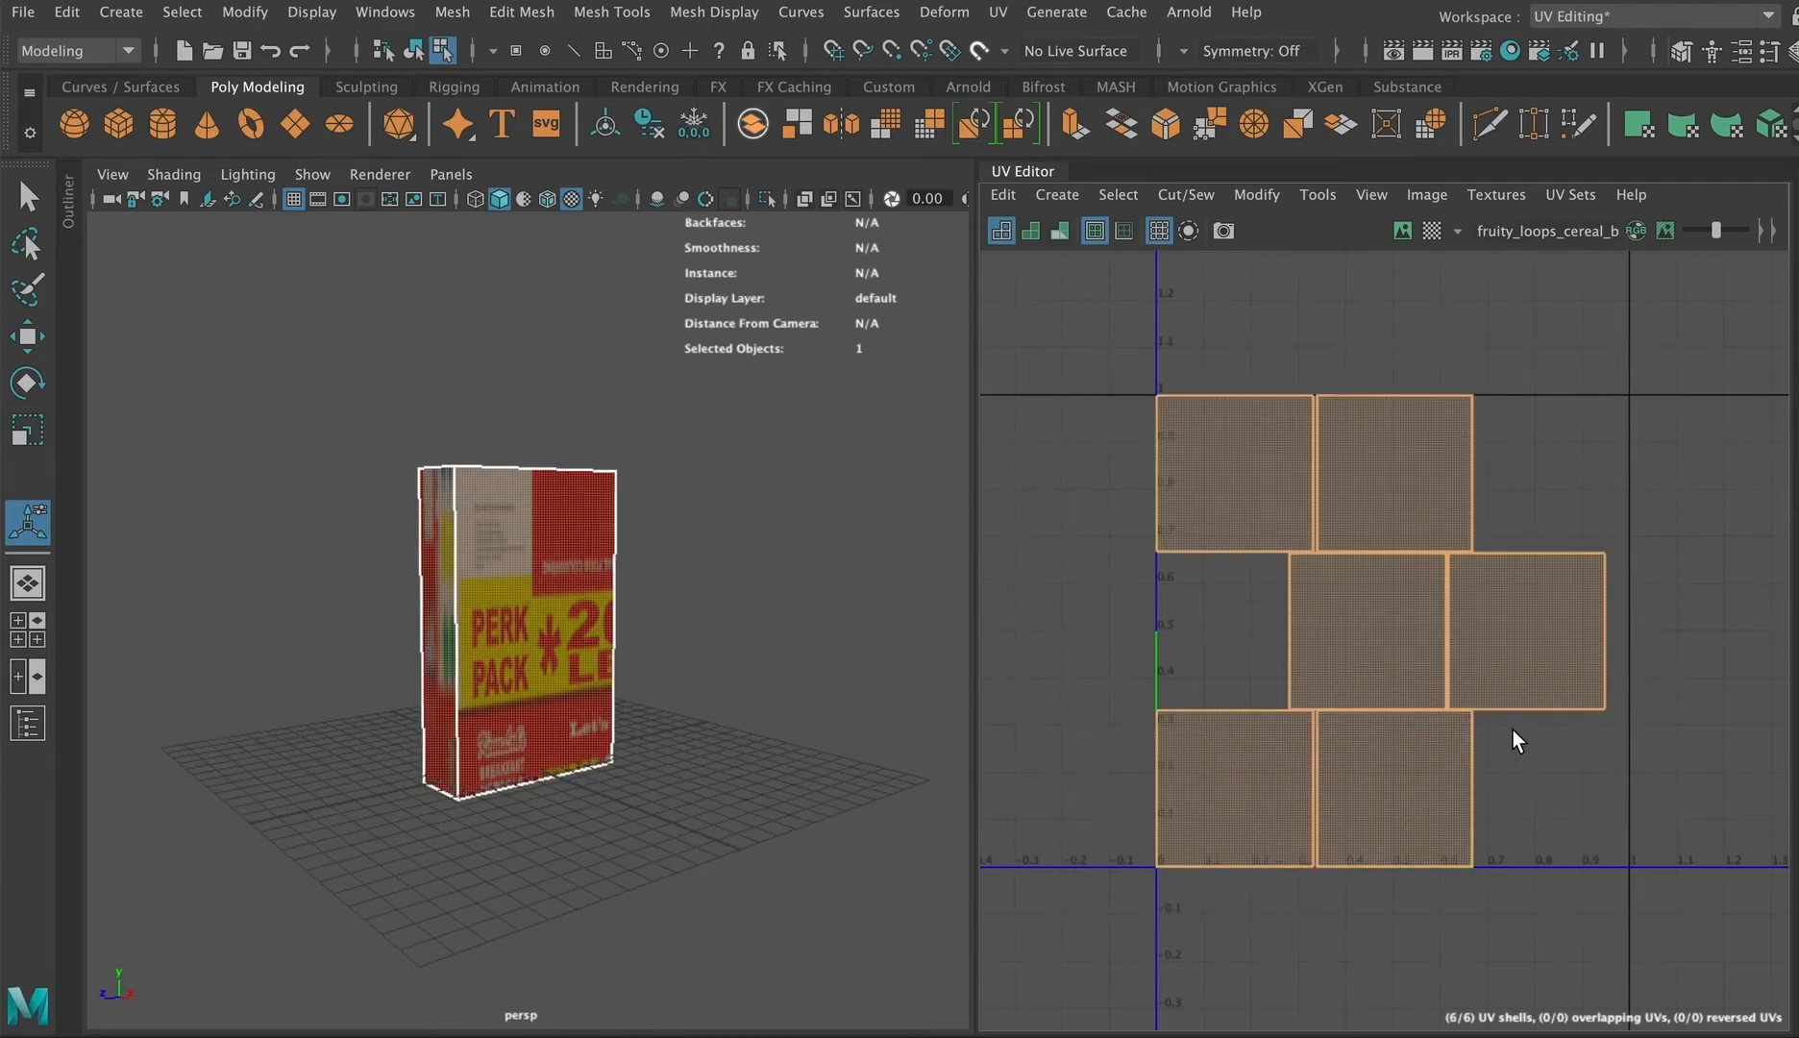
key(w)
scroll(1482, 692, down, 2)
drag(1549, 649, 1240, 669)
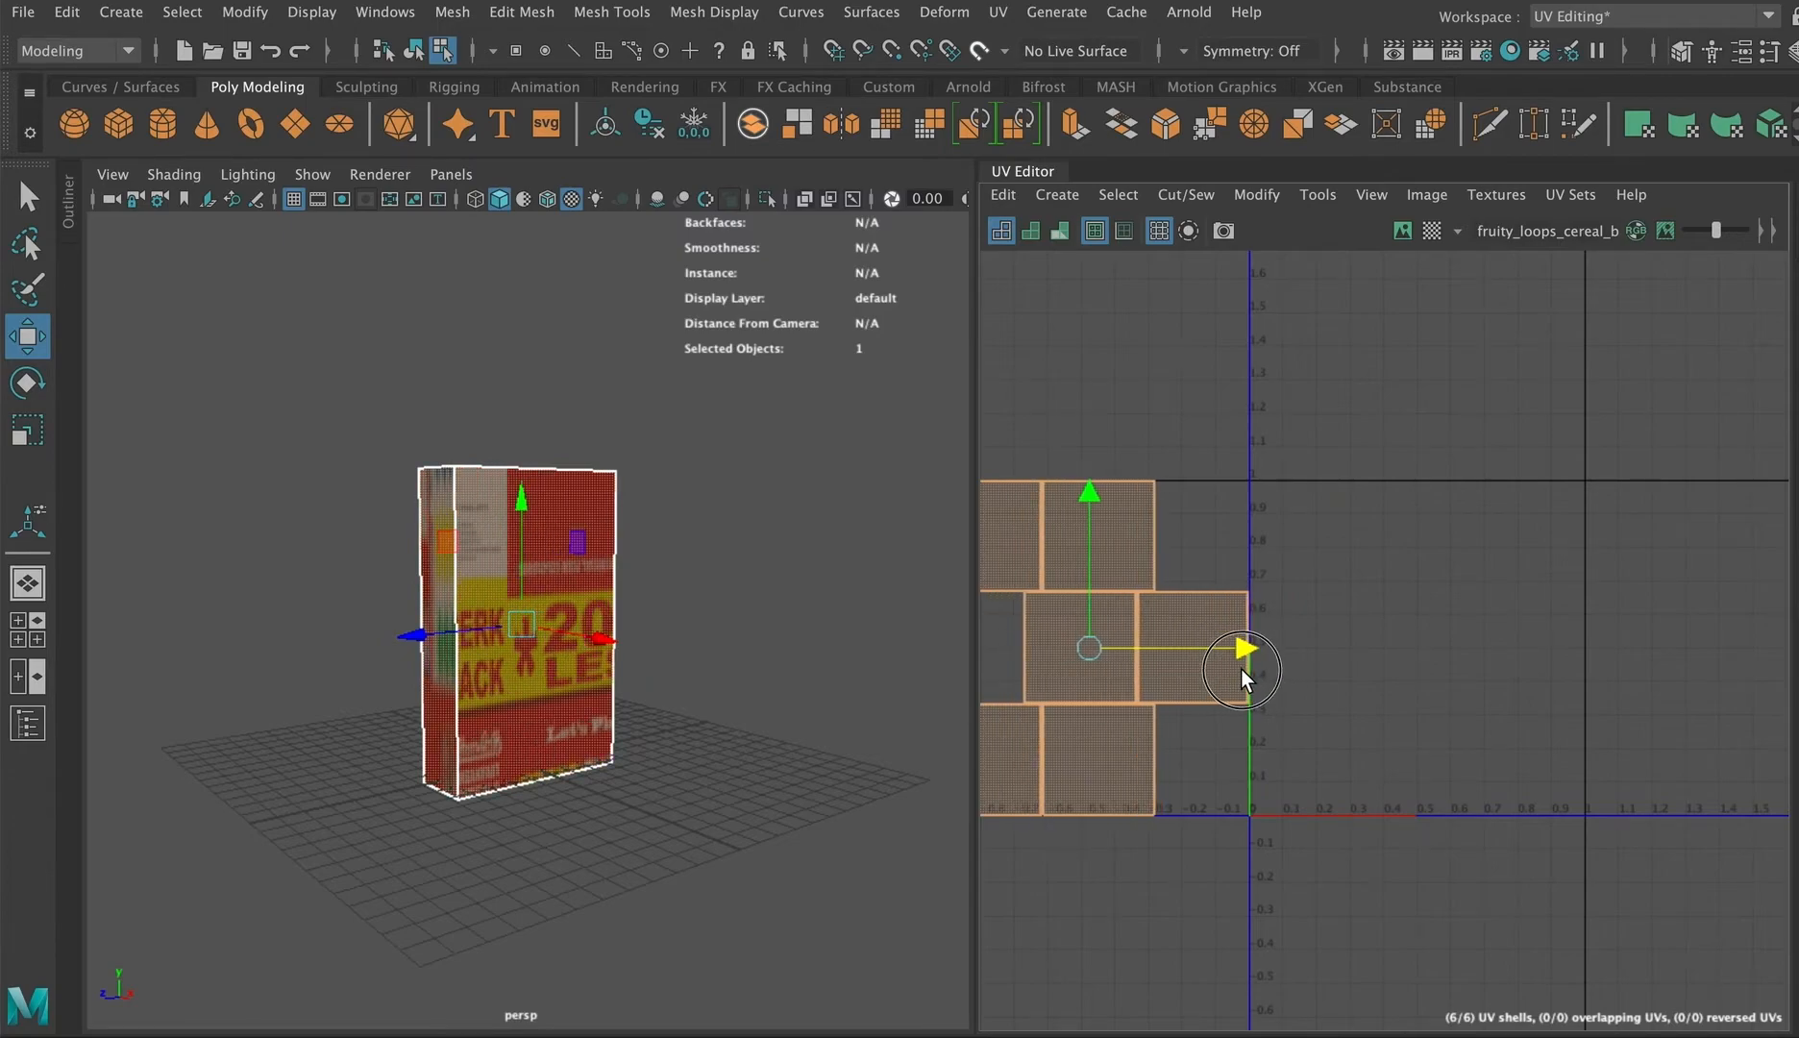
Step: Show the texture image and move the box's front-face UV shell onto the image
click(1402, 231)
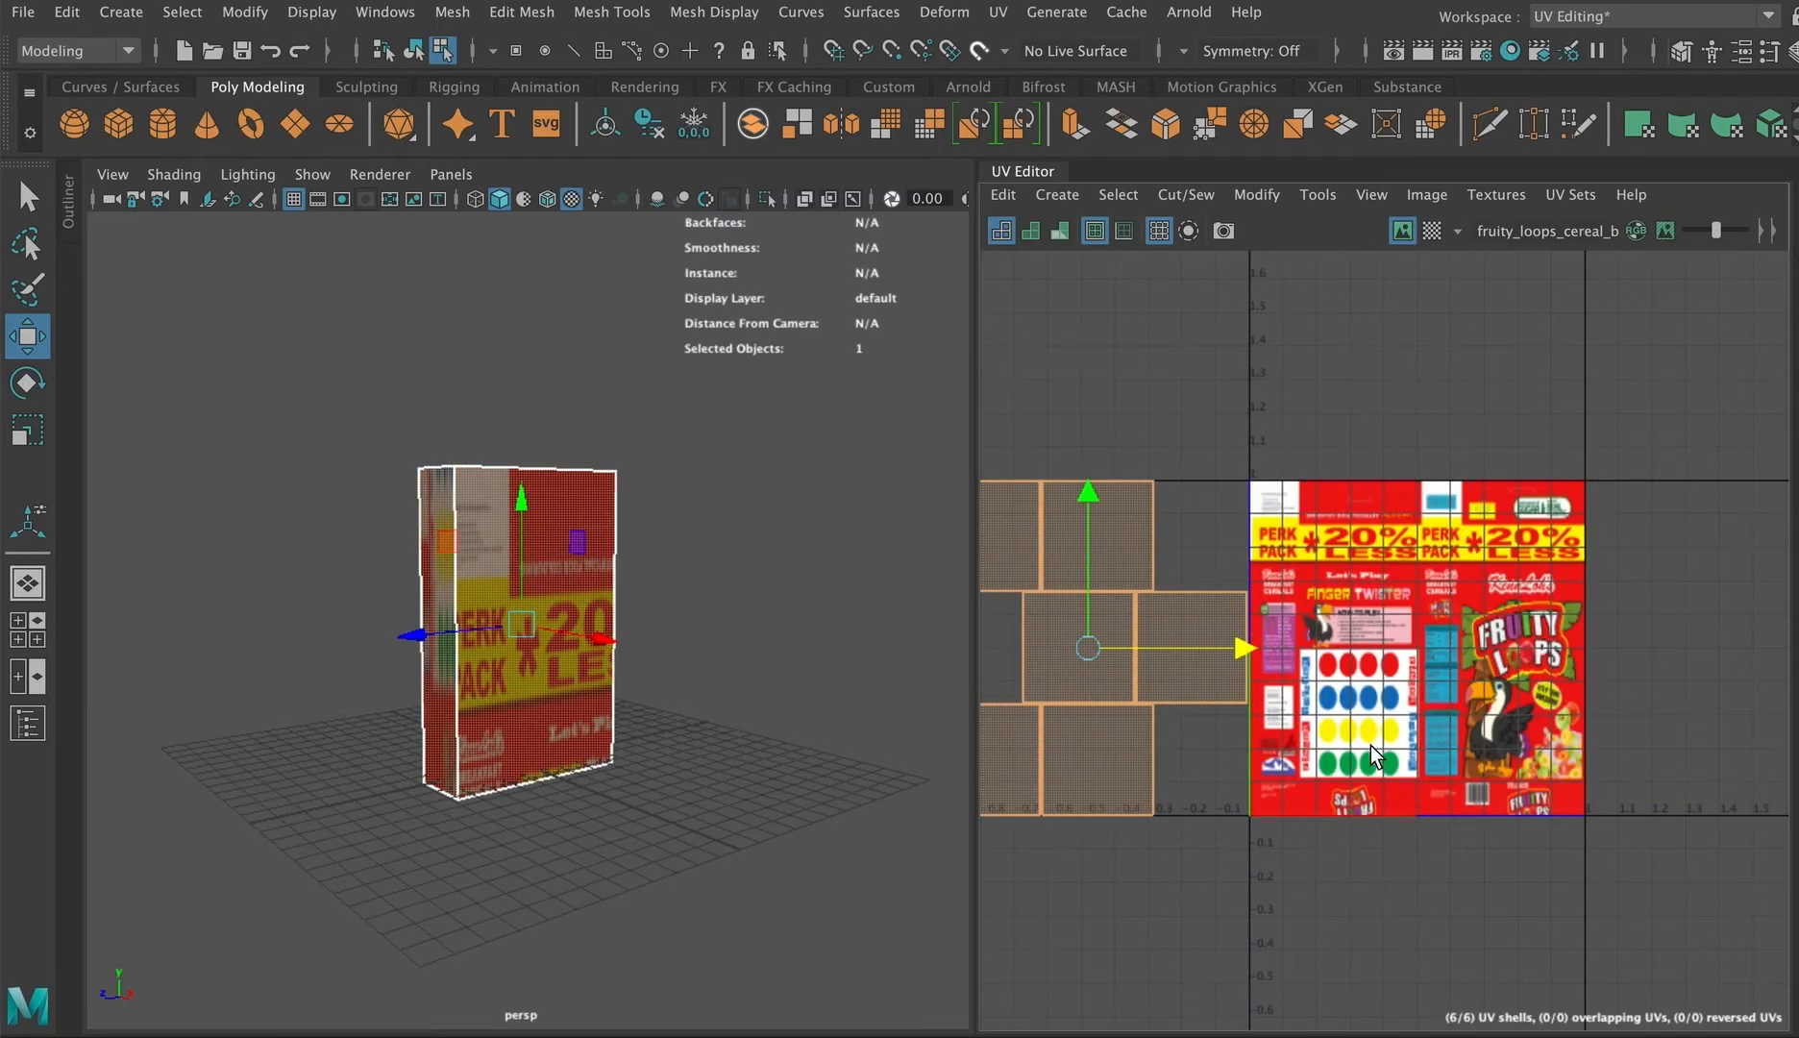
click(599, 683)
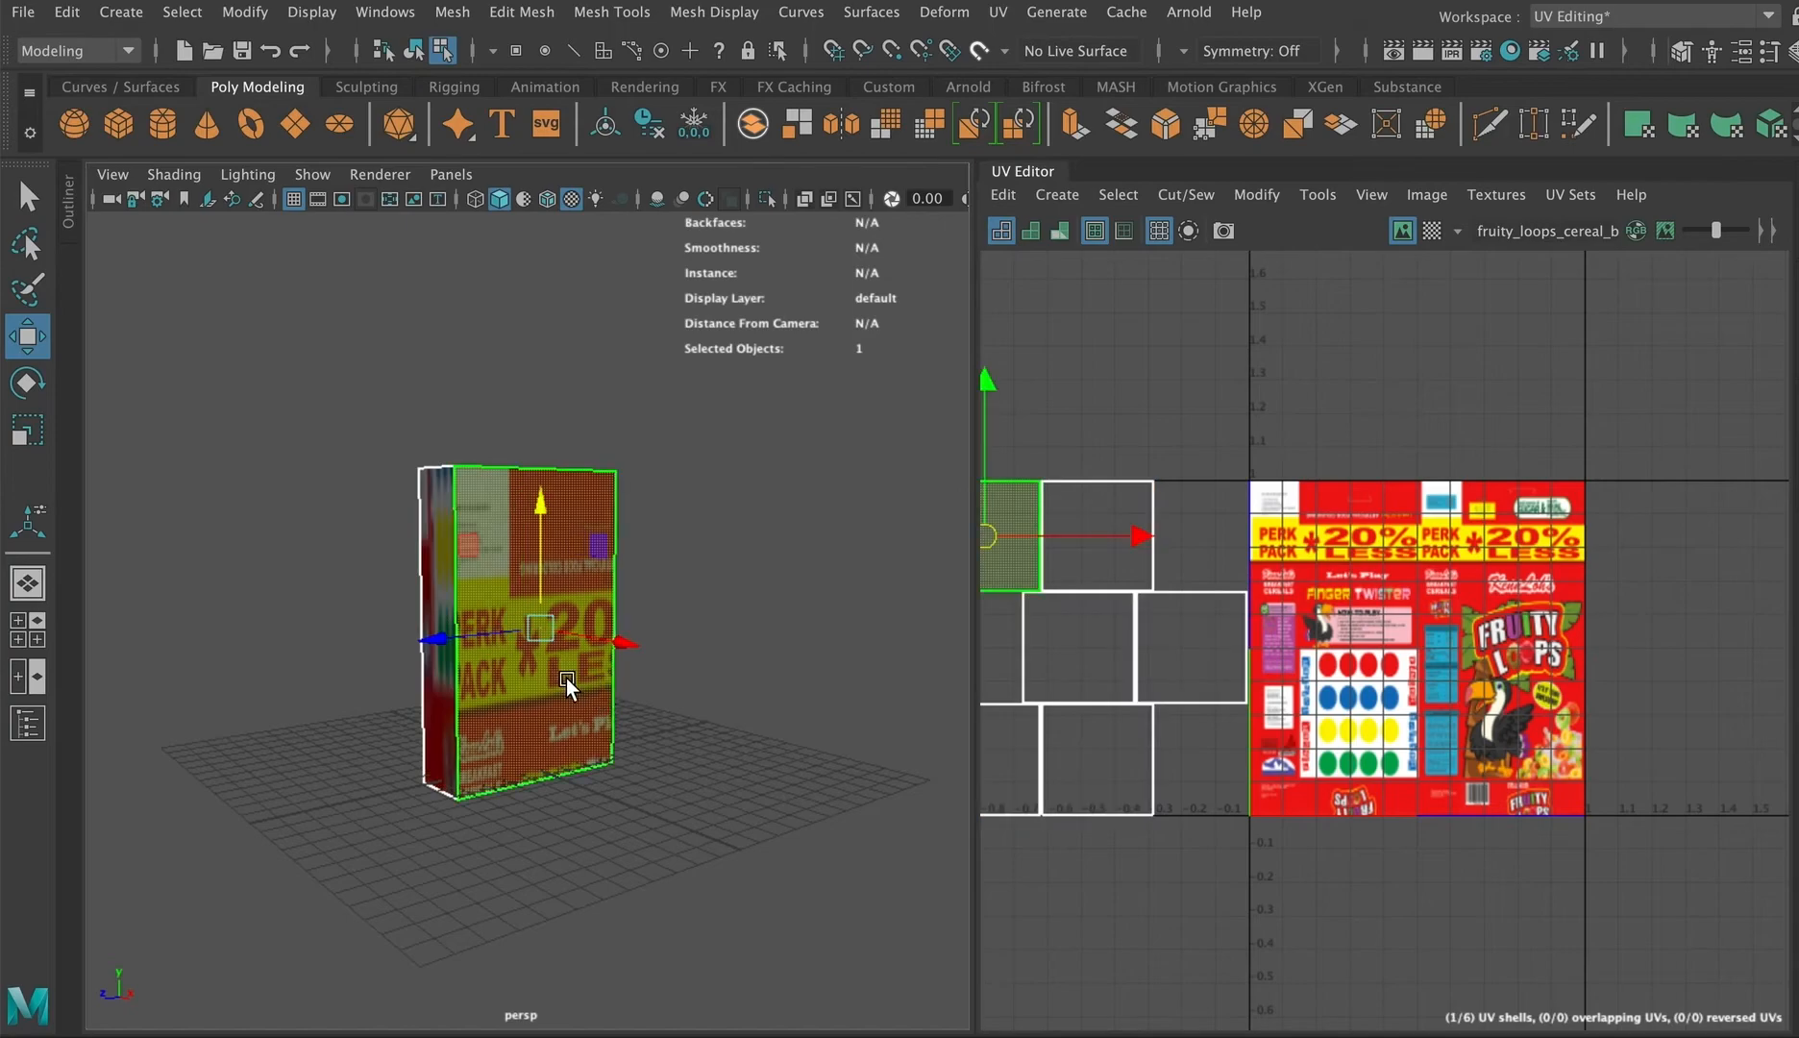
drag(1013, 565, 1528, 565)
scroll(1518, 550, up, 3)
scroll(1518, 550, up, 4)
scroll(1515, 549, down, 3)
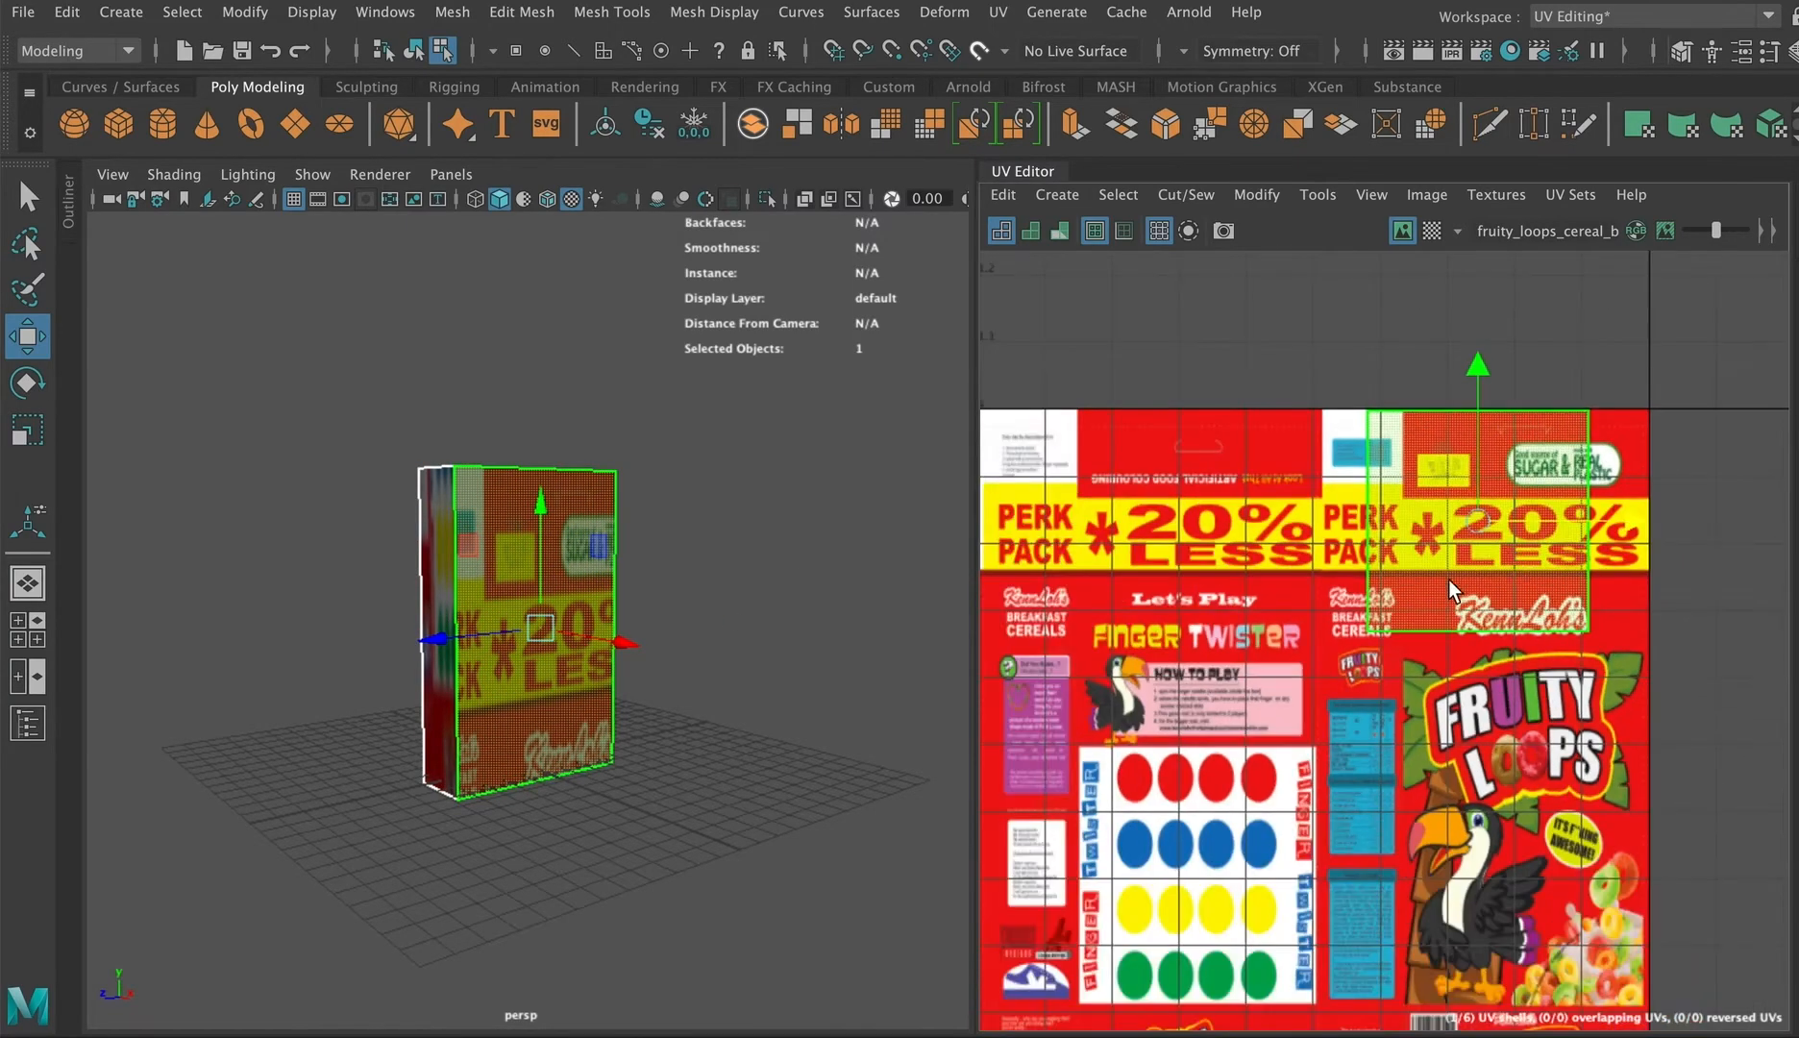
Step: Move and adjust the front shell's UV points so it covers the Fruity Loops front panel of the image
alt+middle_drag(1447, 579, 1291, 488)
drag(1331, 277, 1338, 443)
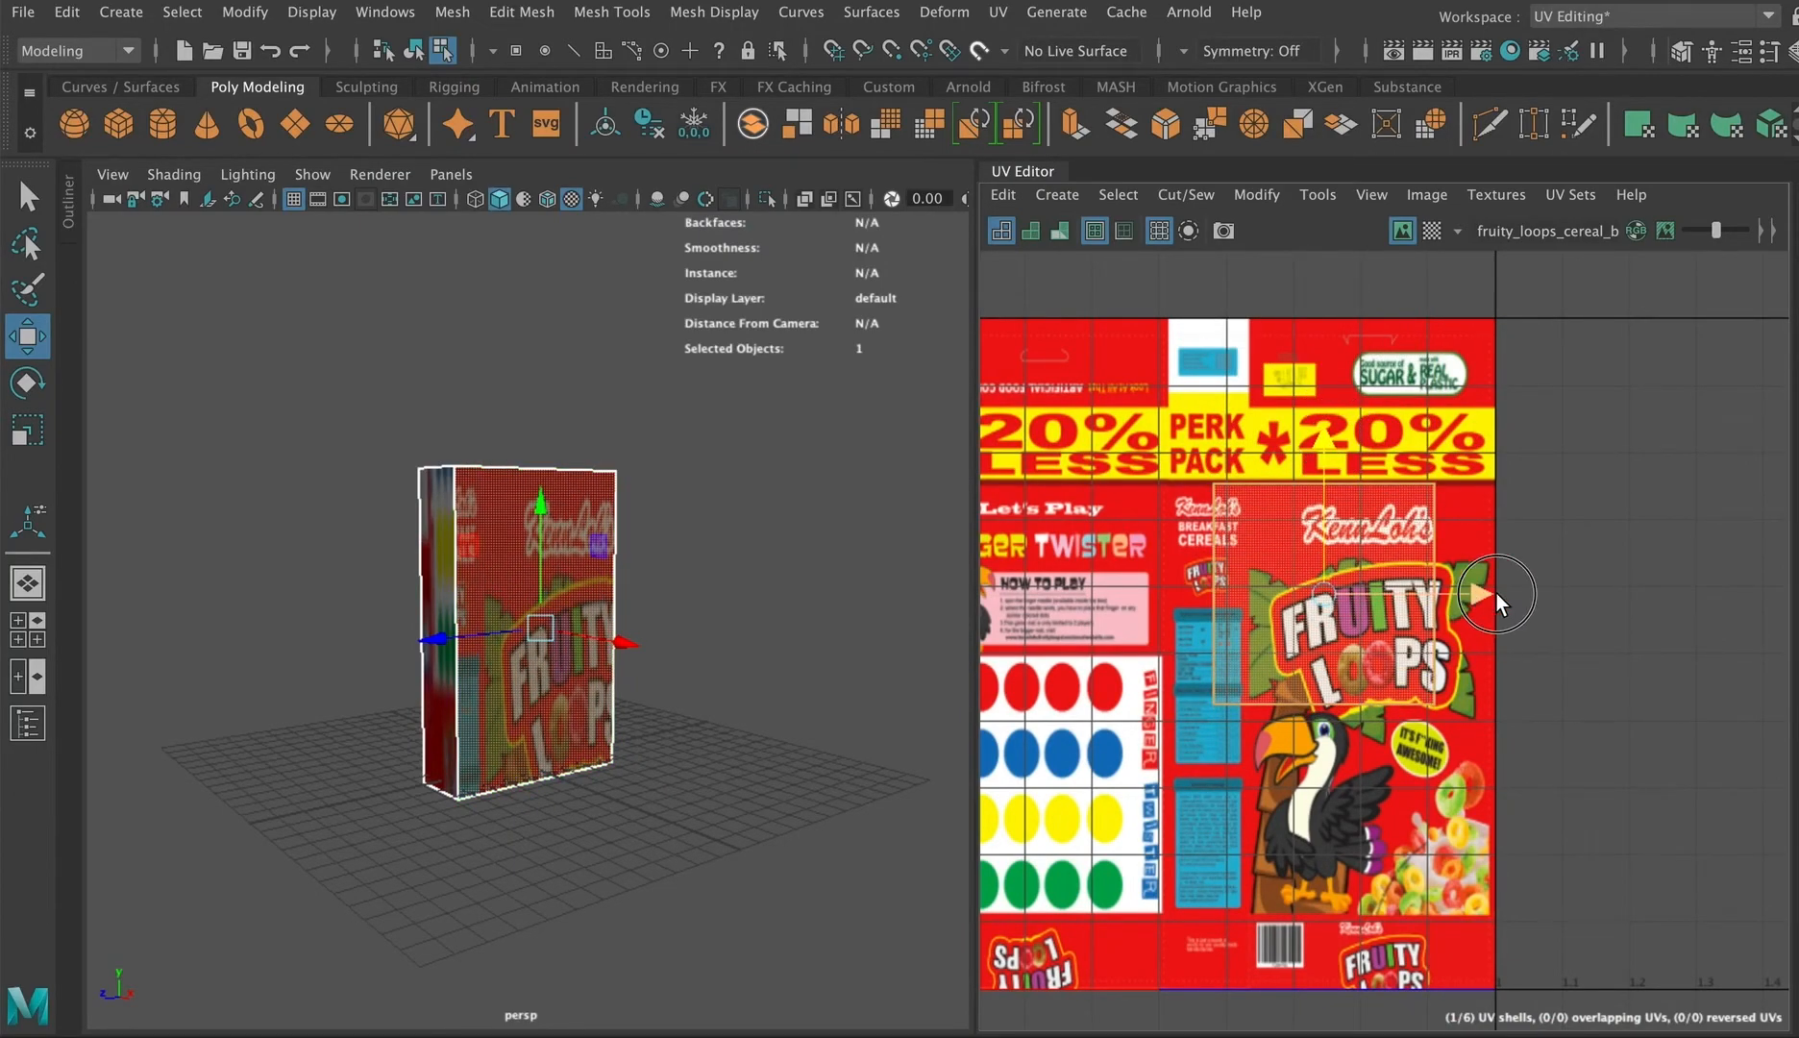
drag(1497, 593, 1531, 590)
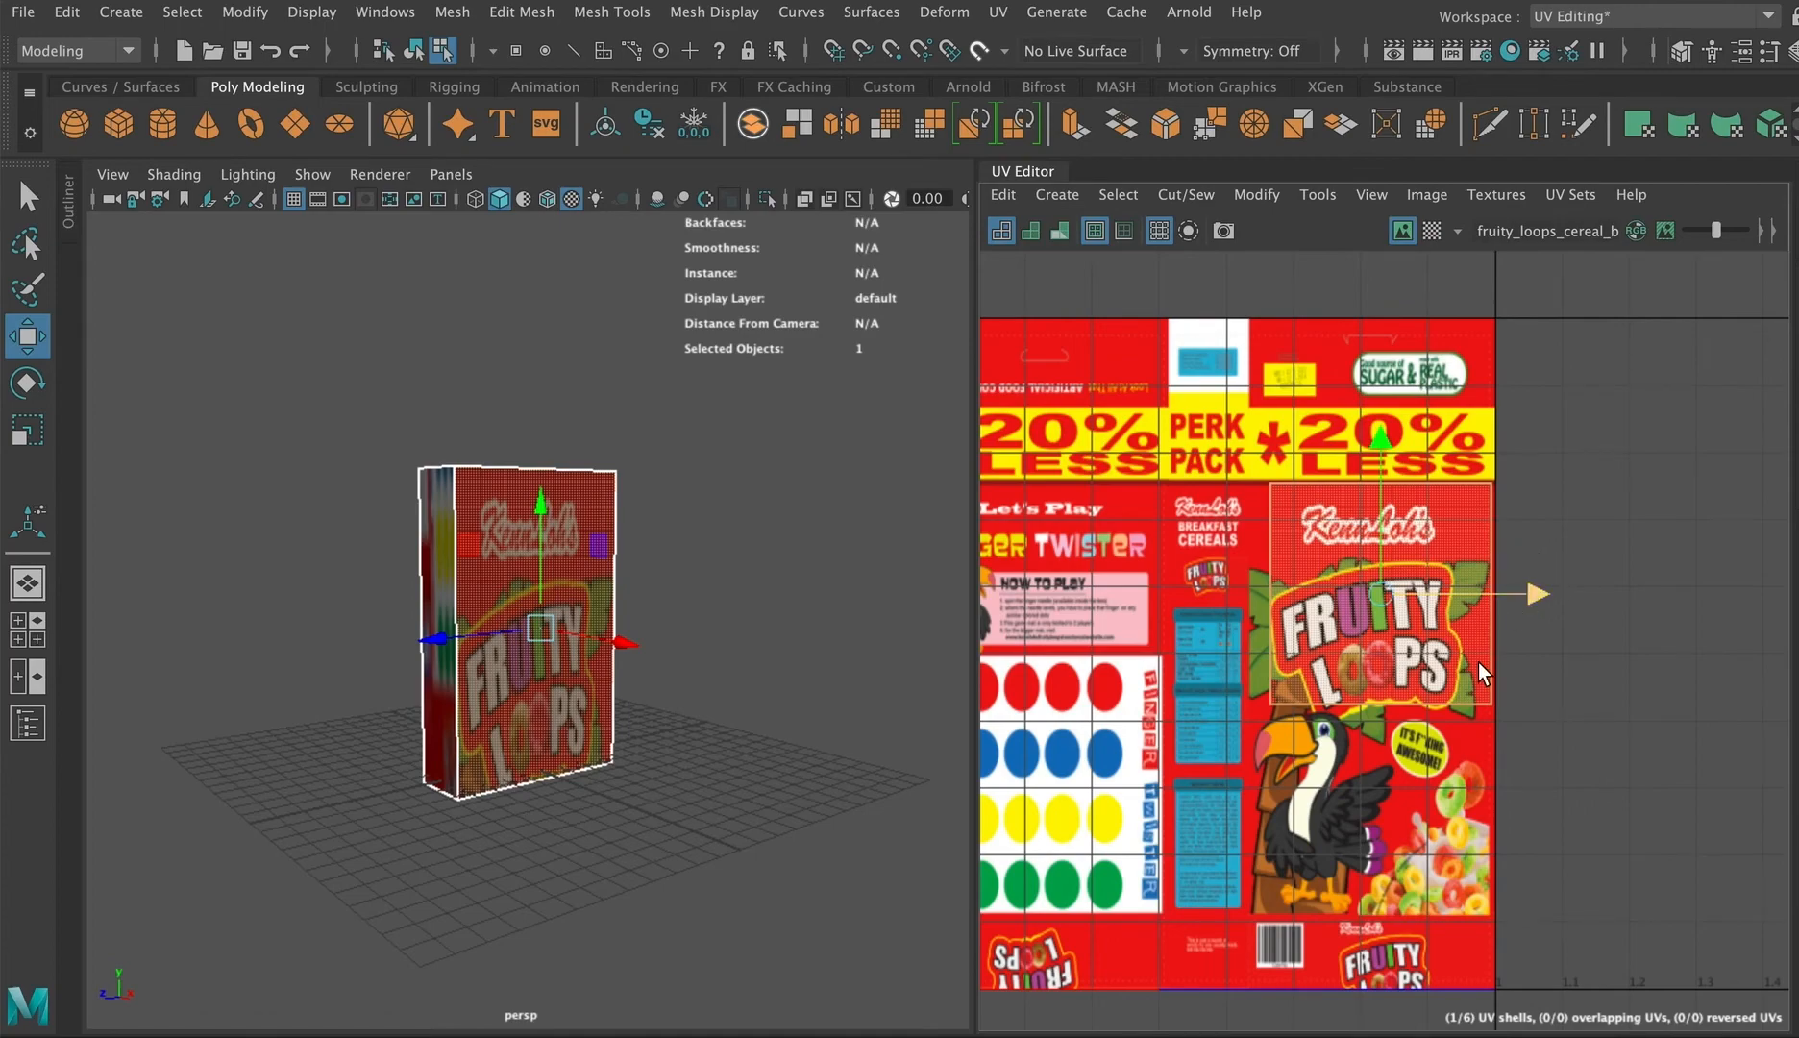
right_drag(1305, 600, 1413, 599)
drag(1251, 748, 1250, 749)
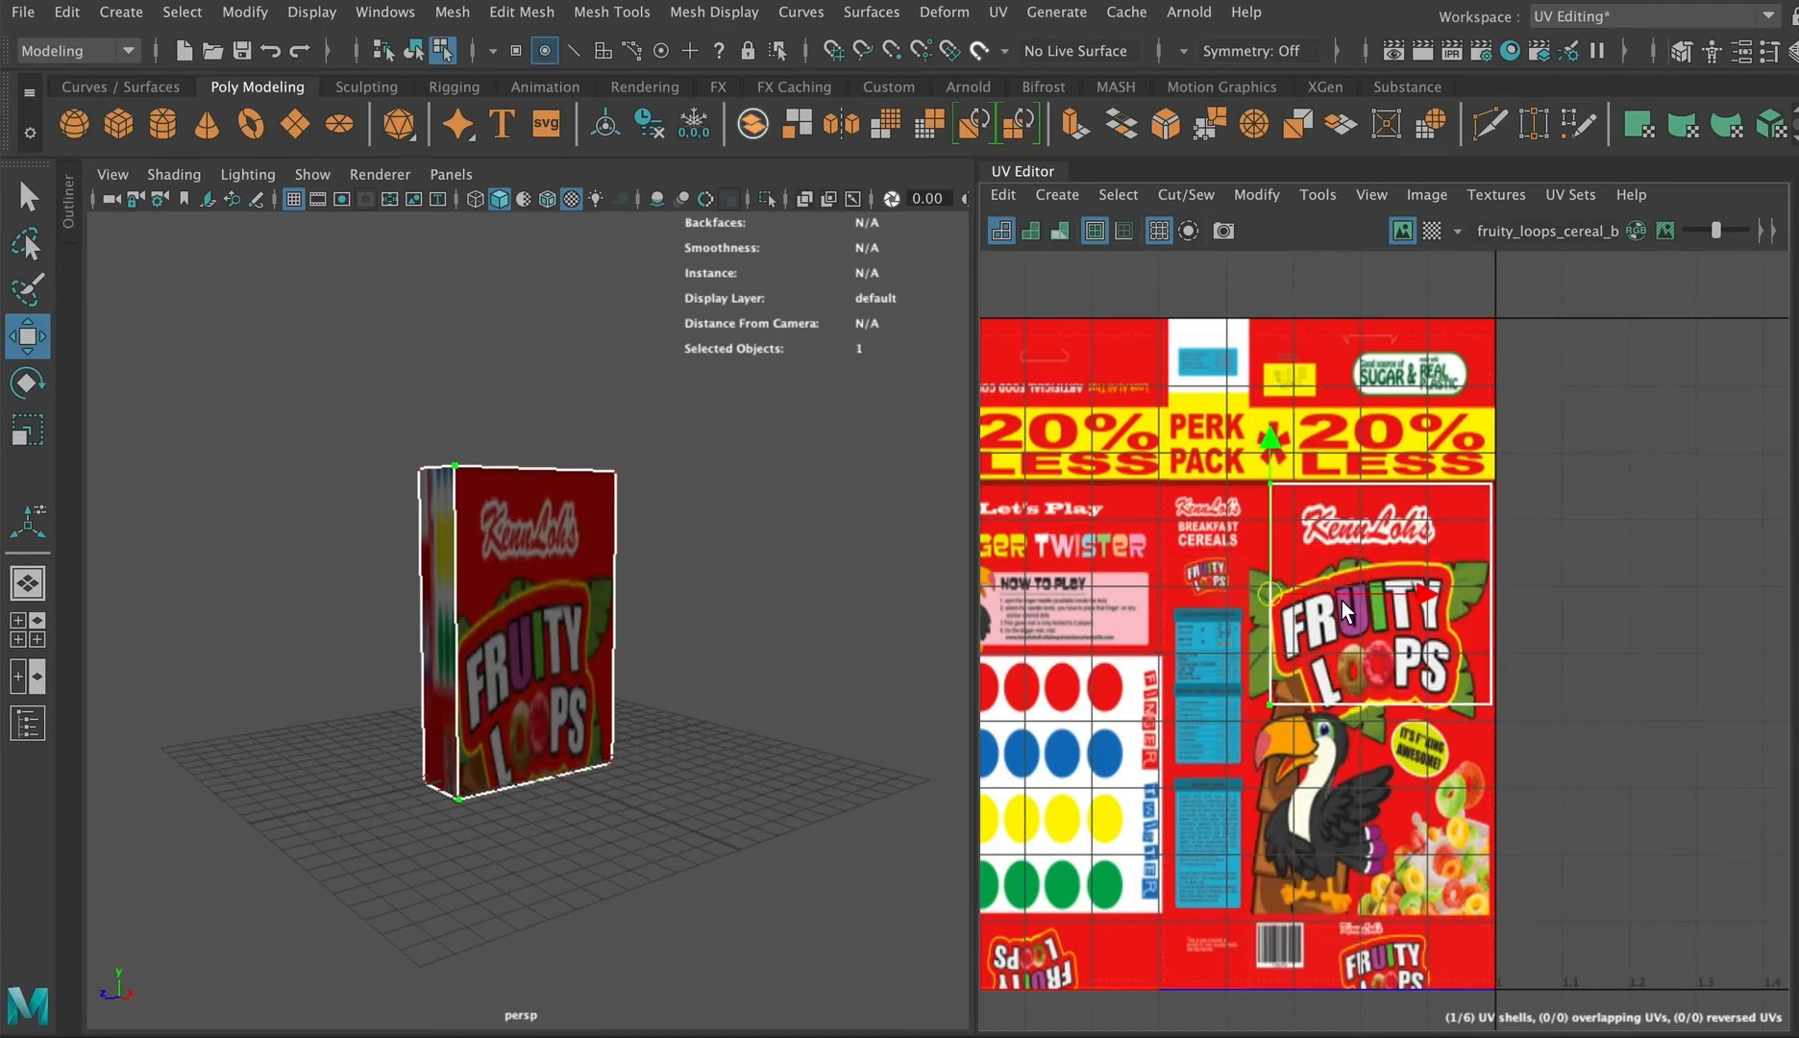
drag(1425, 592, 1400, 599)
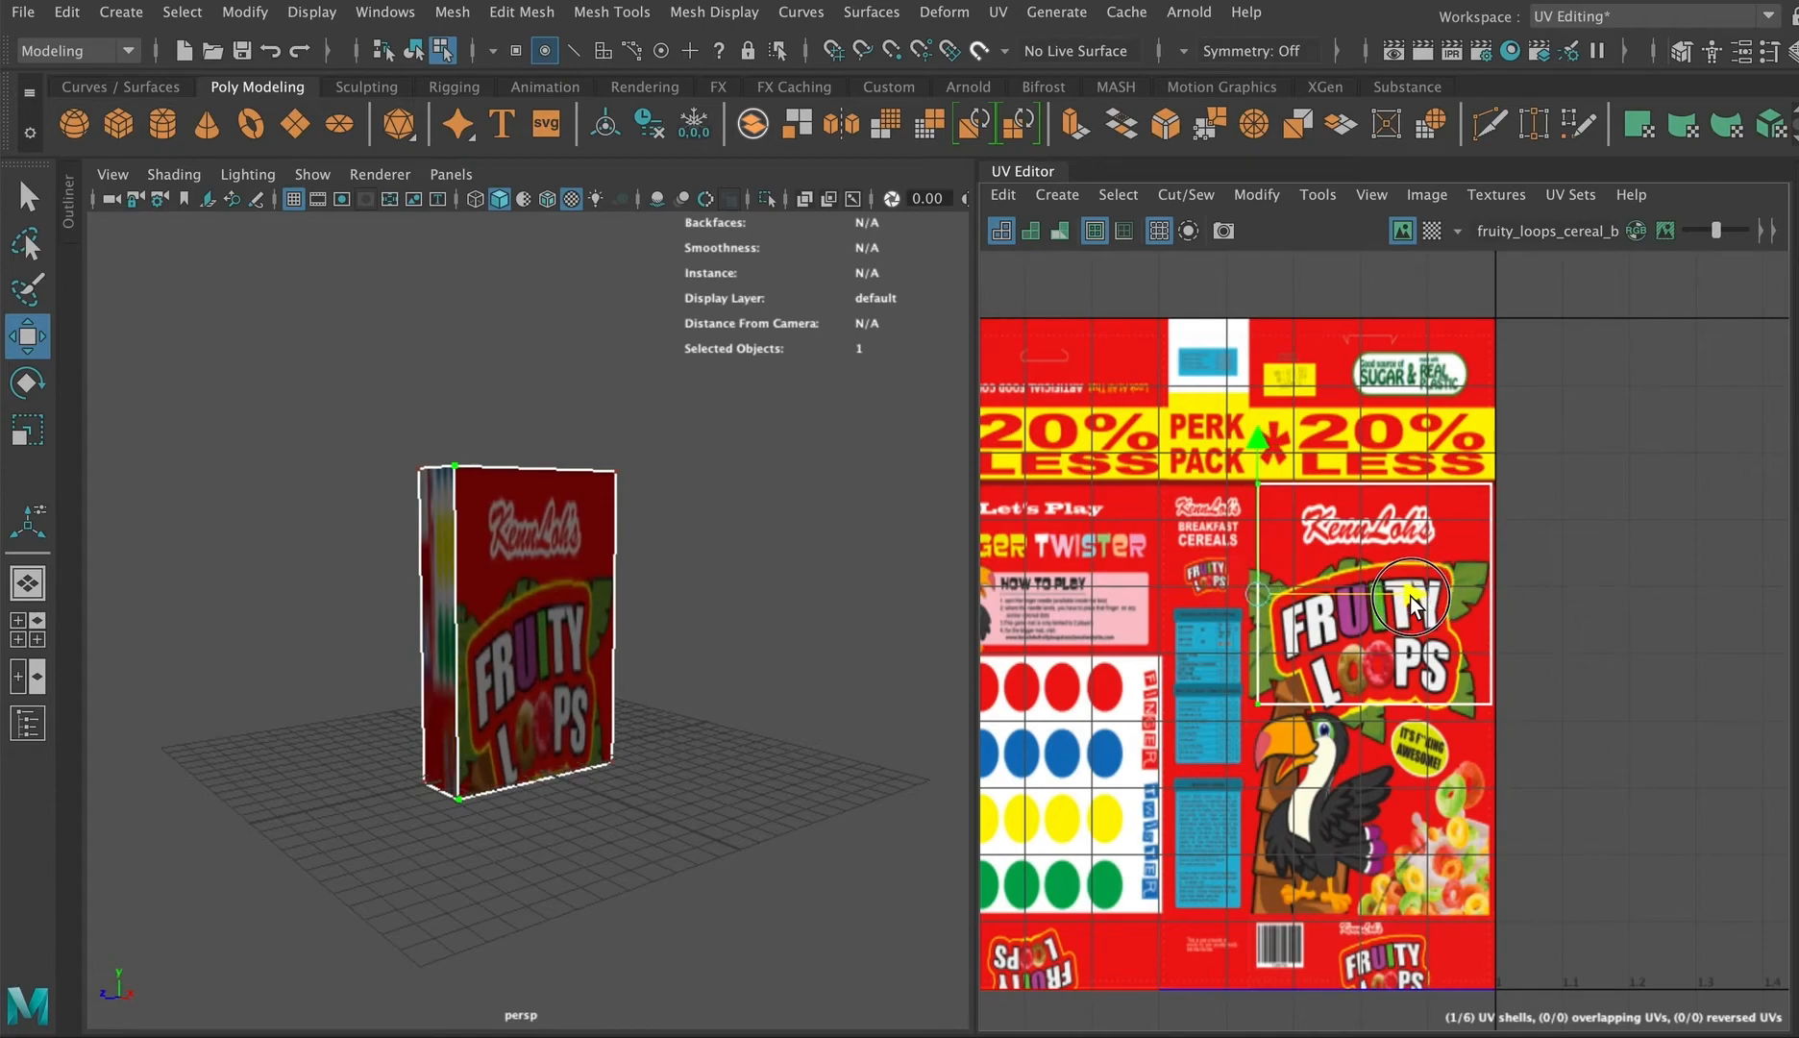
drag(1188, 665, 1512, 740)
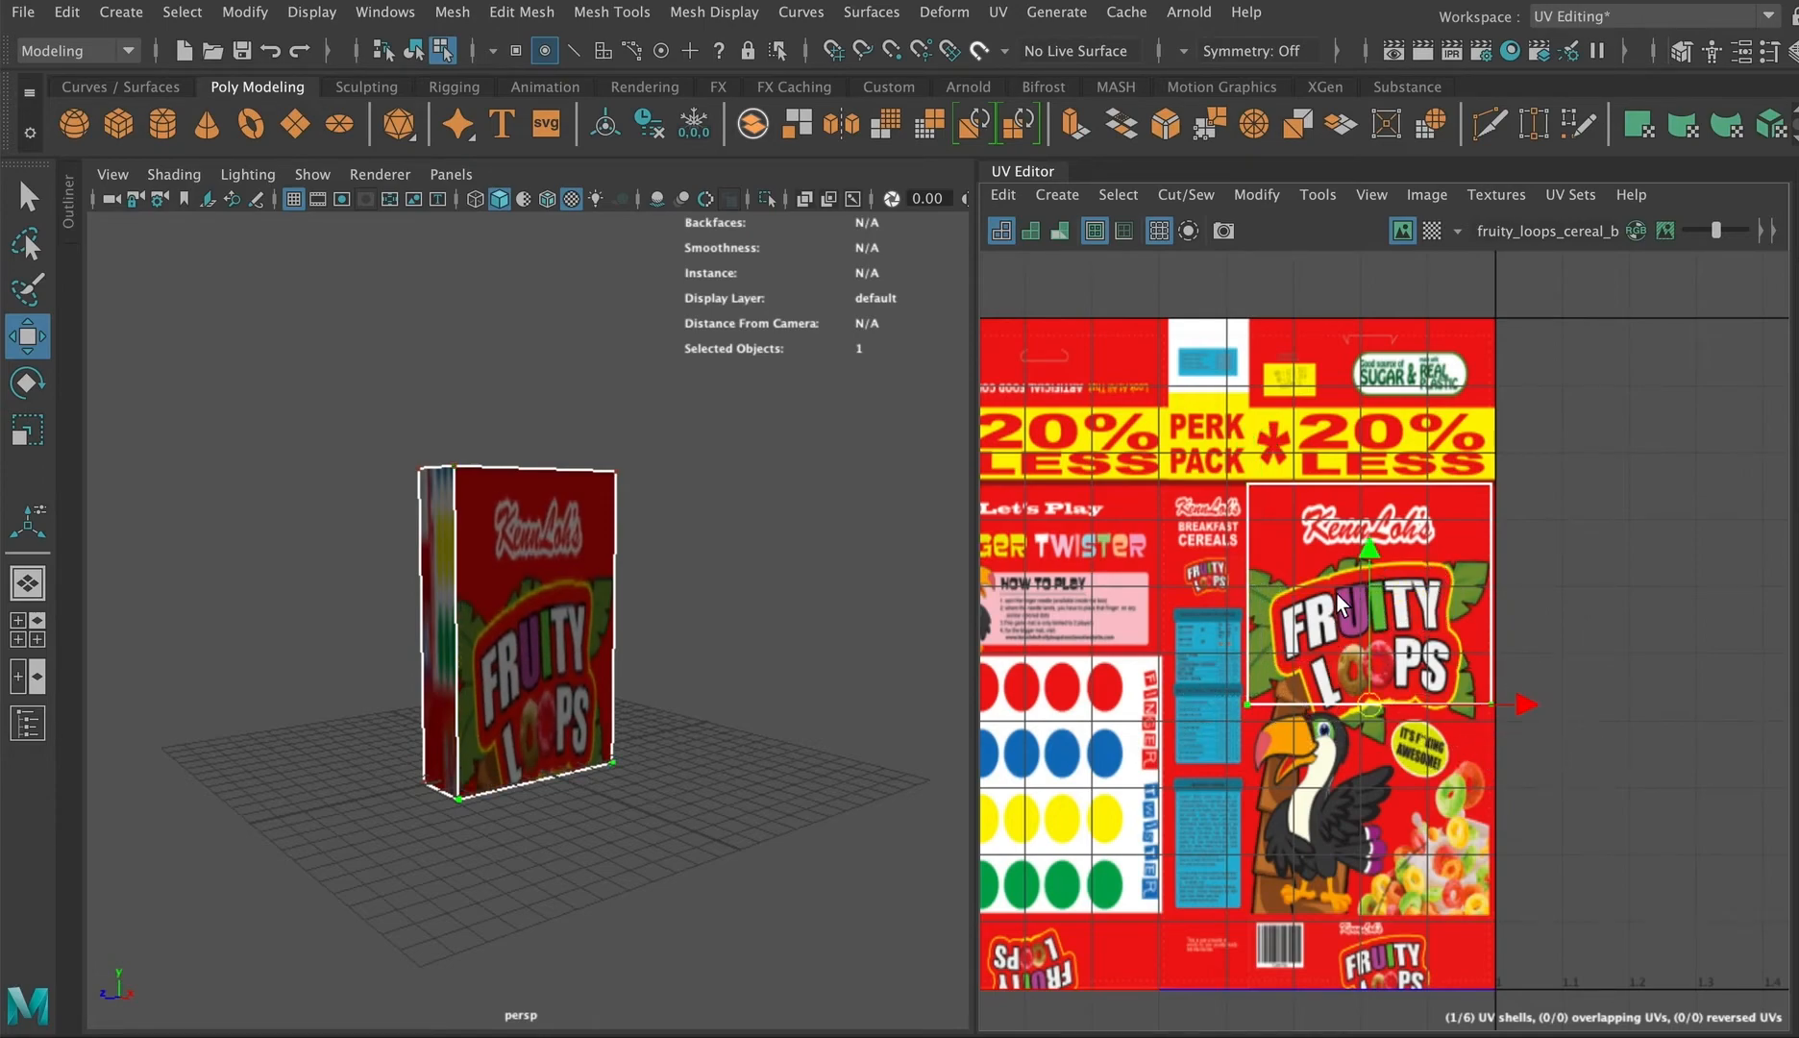
drag(1366, 552, 1360, 765)
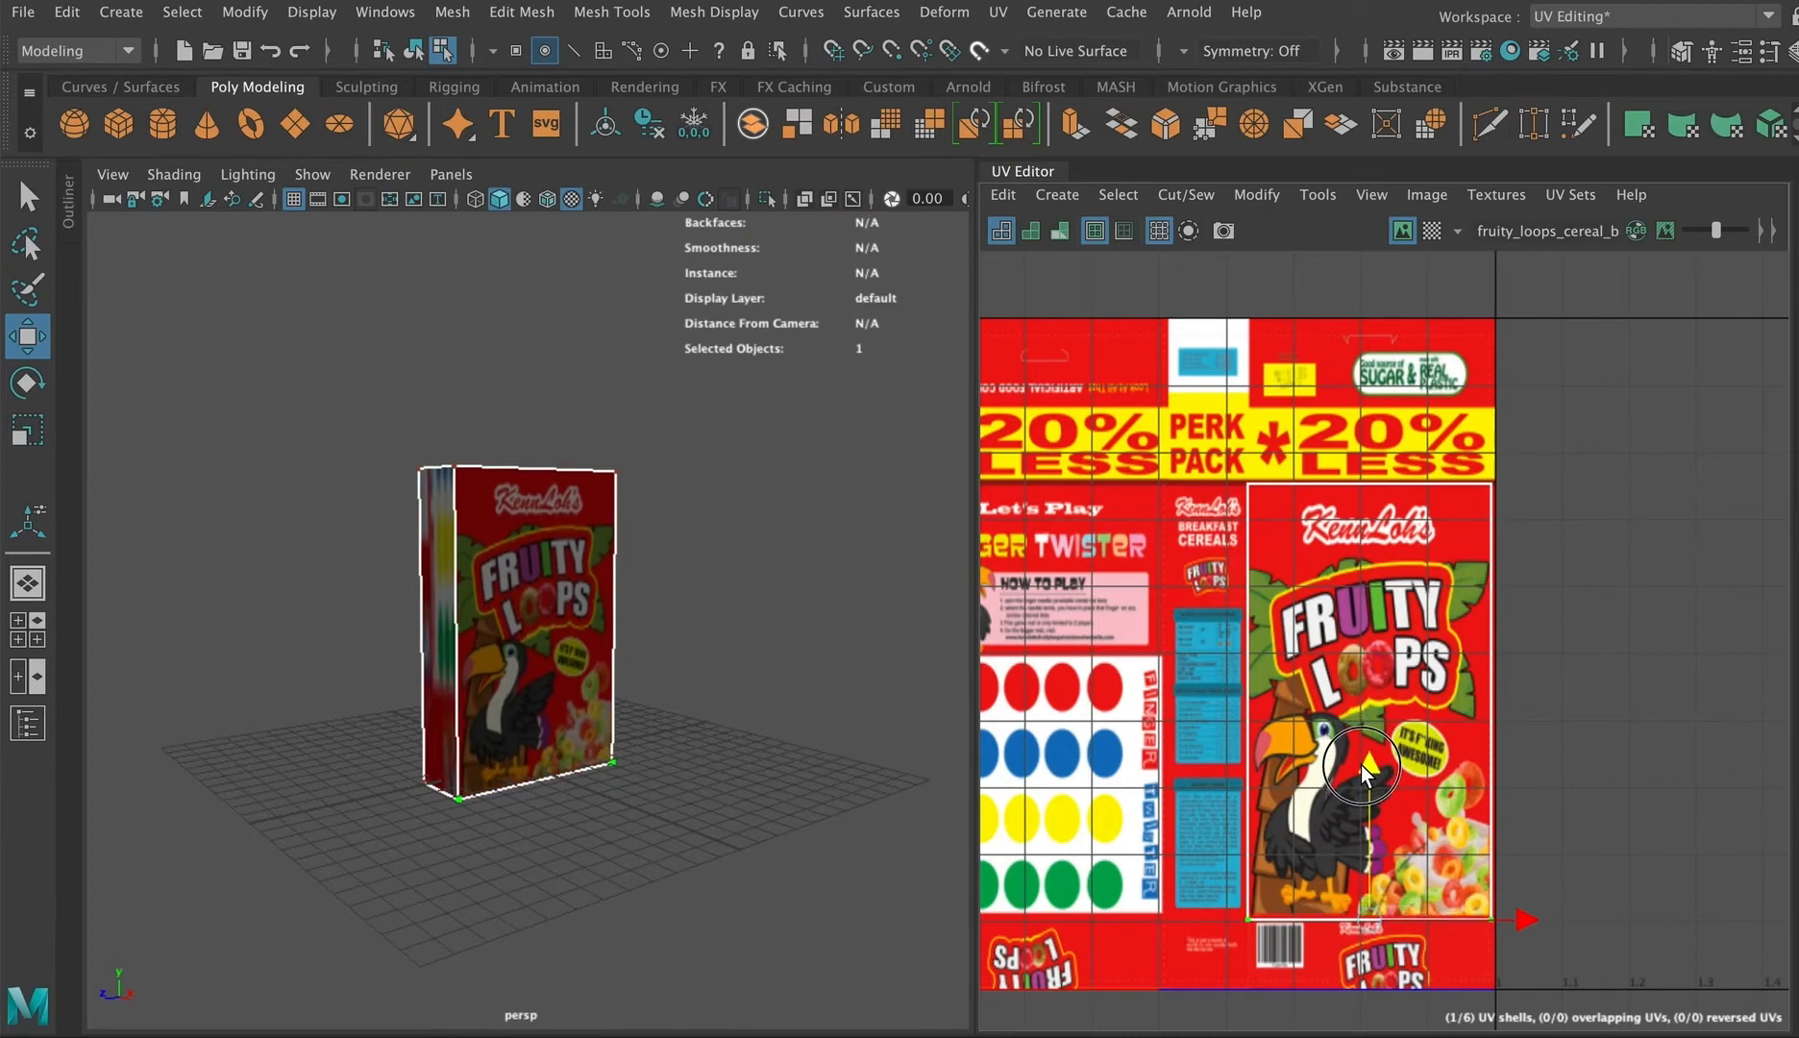
click(793, 838)
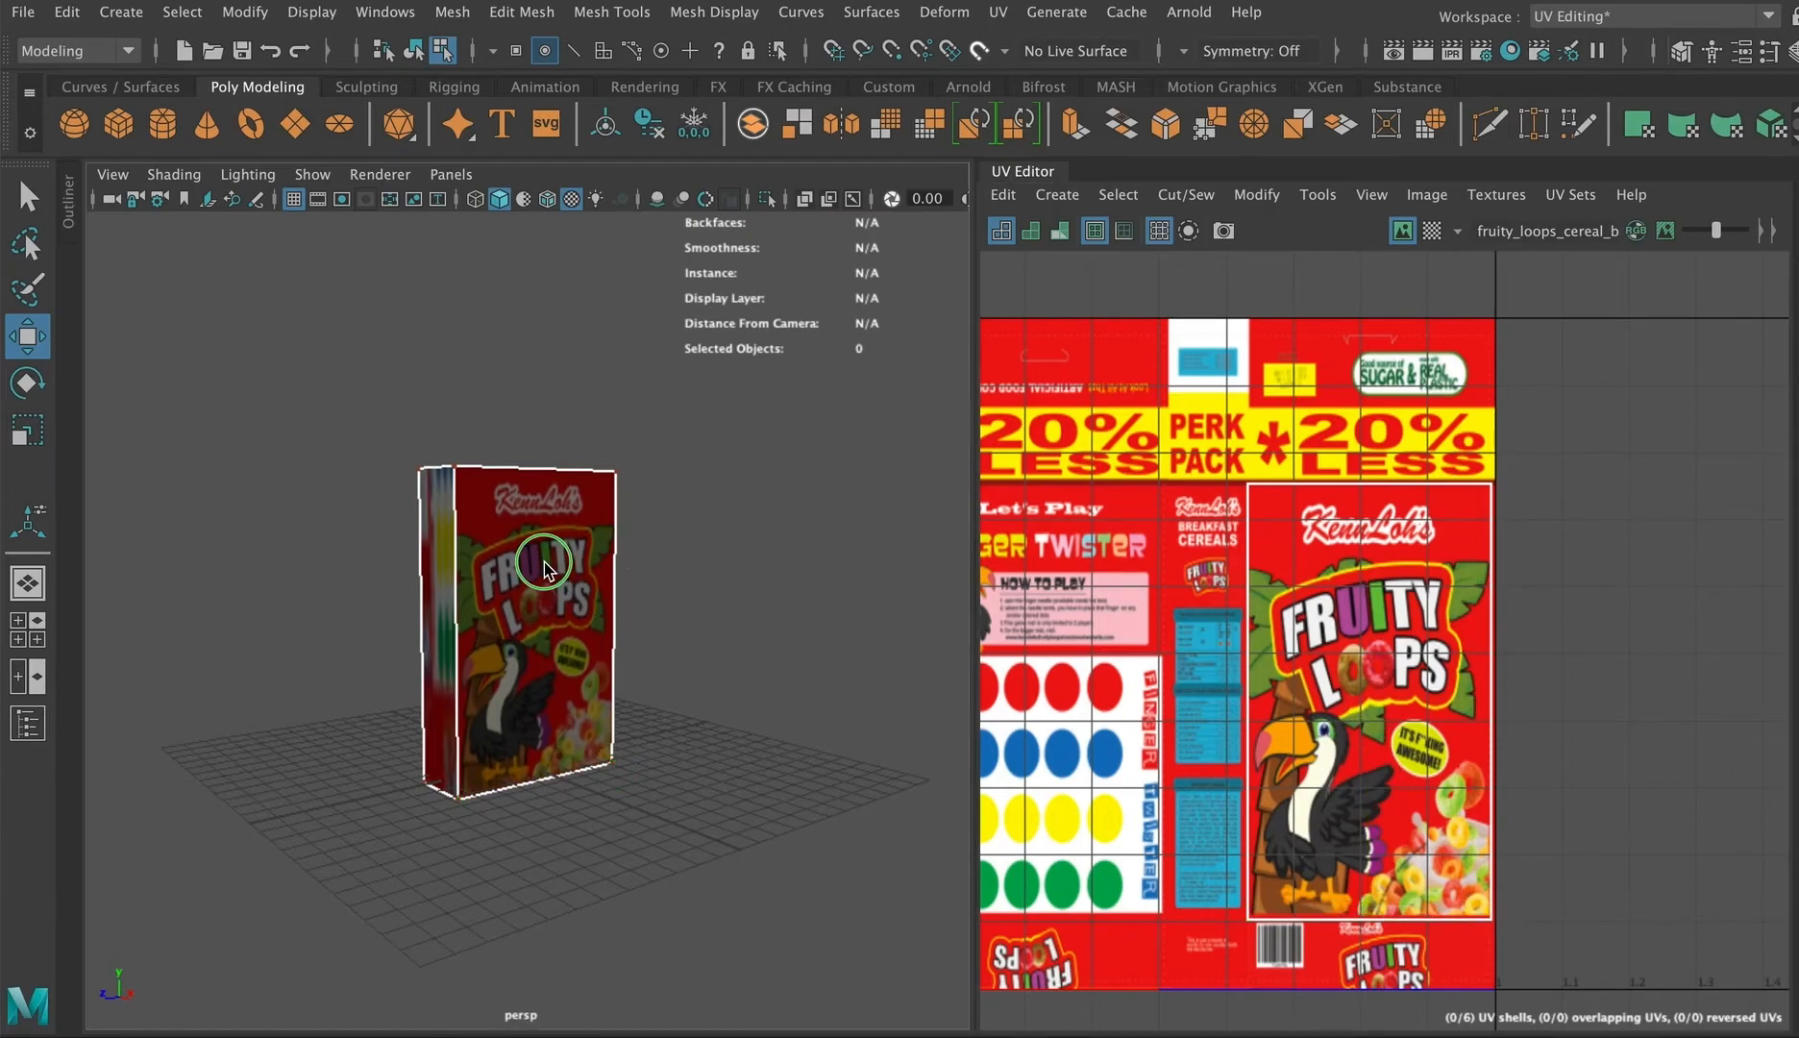
Step: Select one narrow side face of the box and move its UV shell onto the image's side panels
right_drag(544, 356, 618, 281)
alt+drag(718, 508, 706, 634)
scroll(682, 655, up, 8)
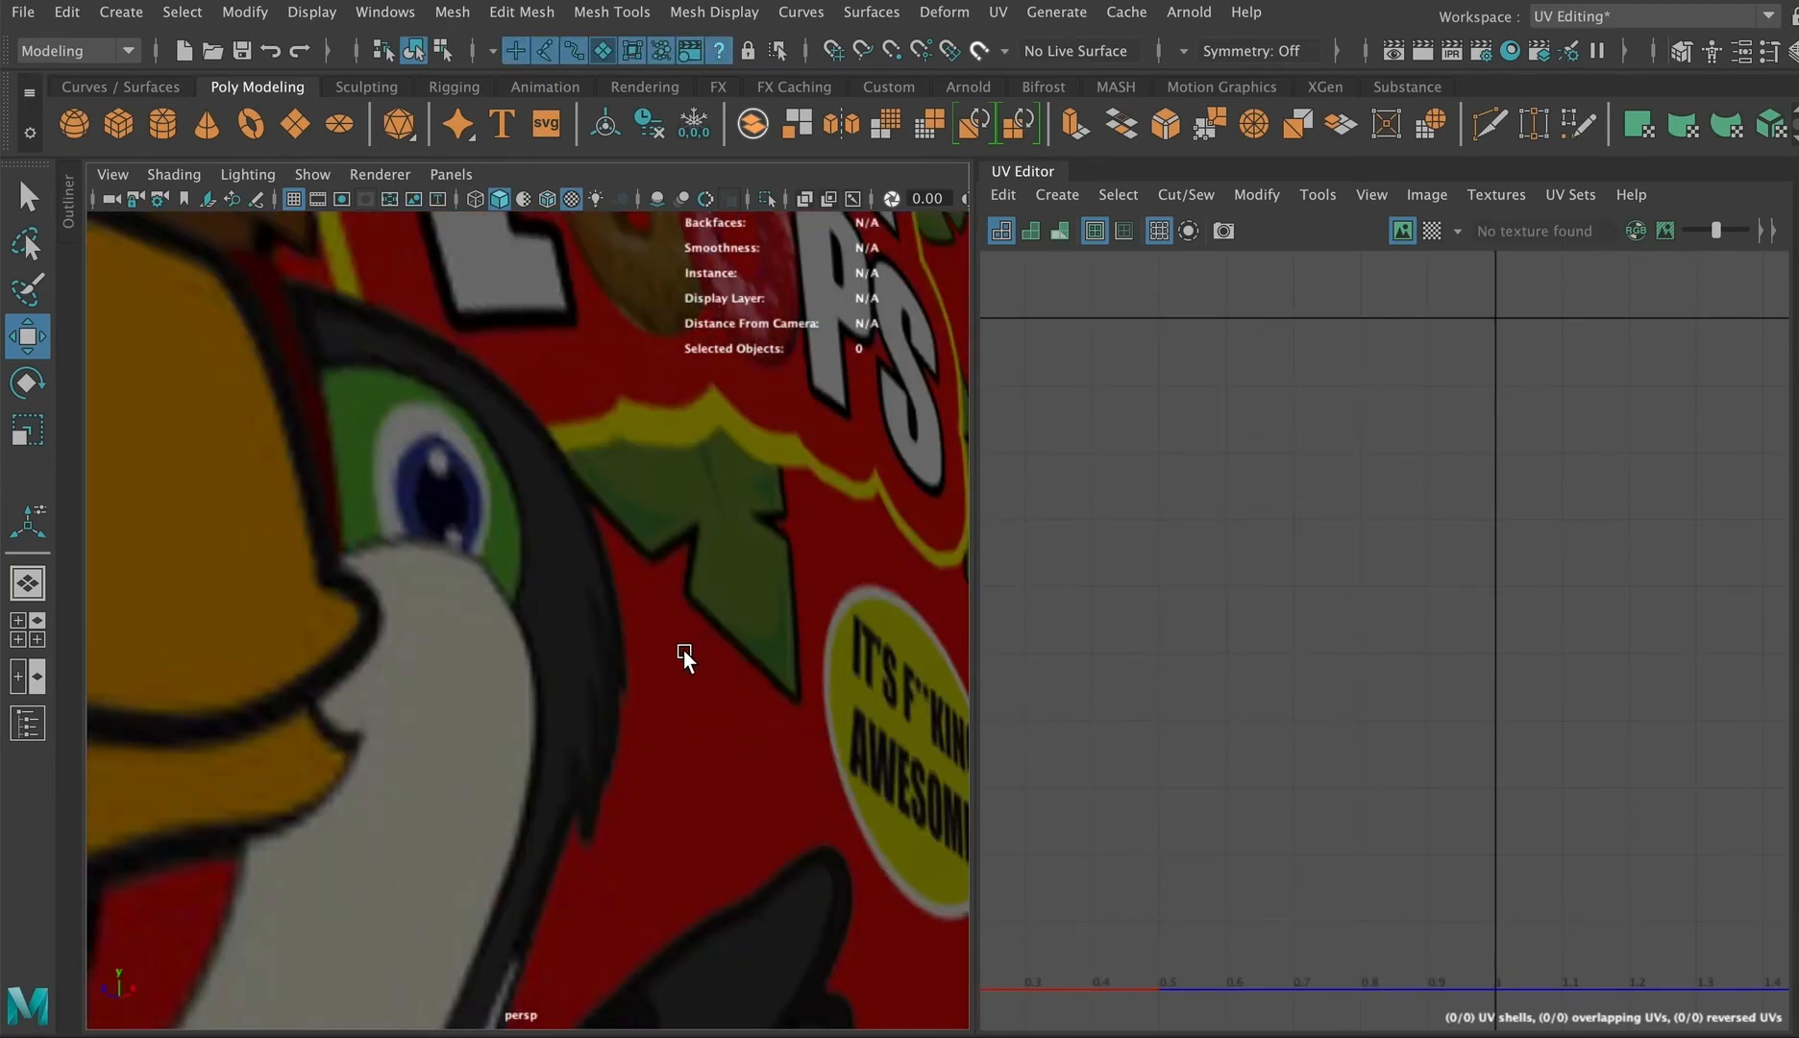
scroll(563, 715, down, 8)
alt+drag(550, 722, 634, 613)
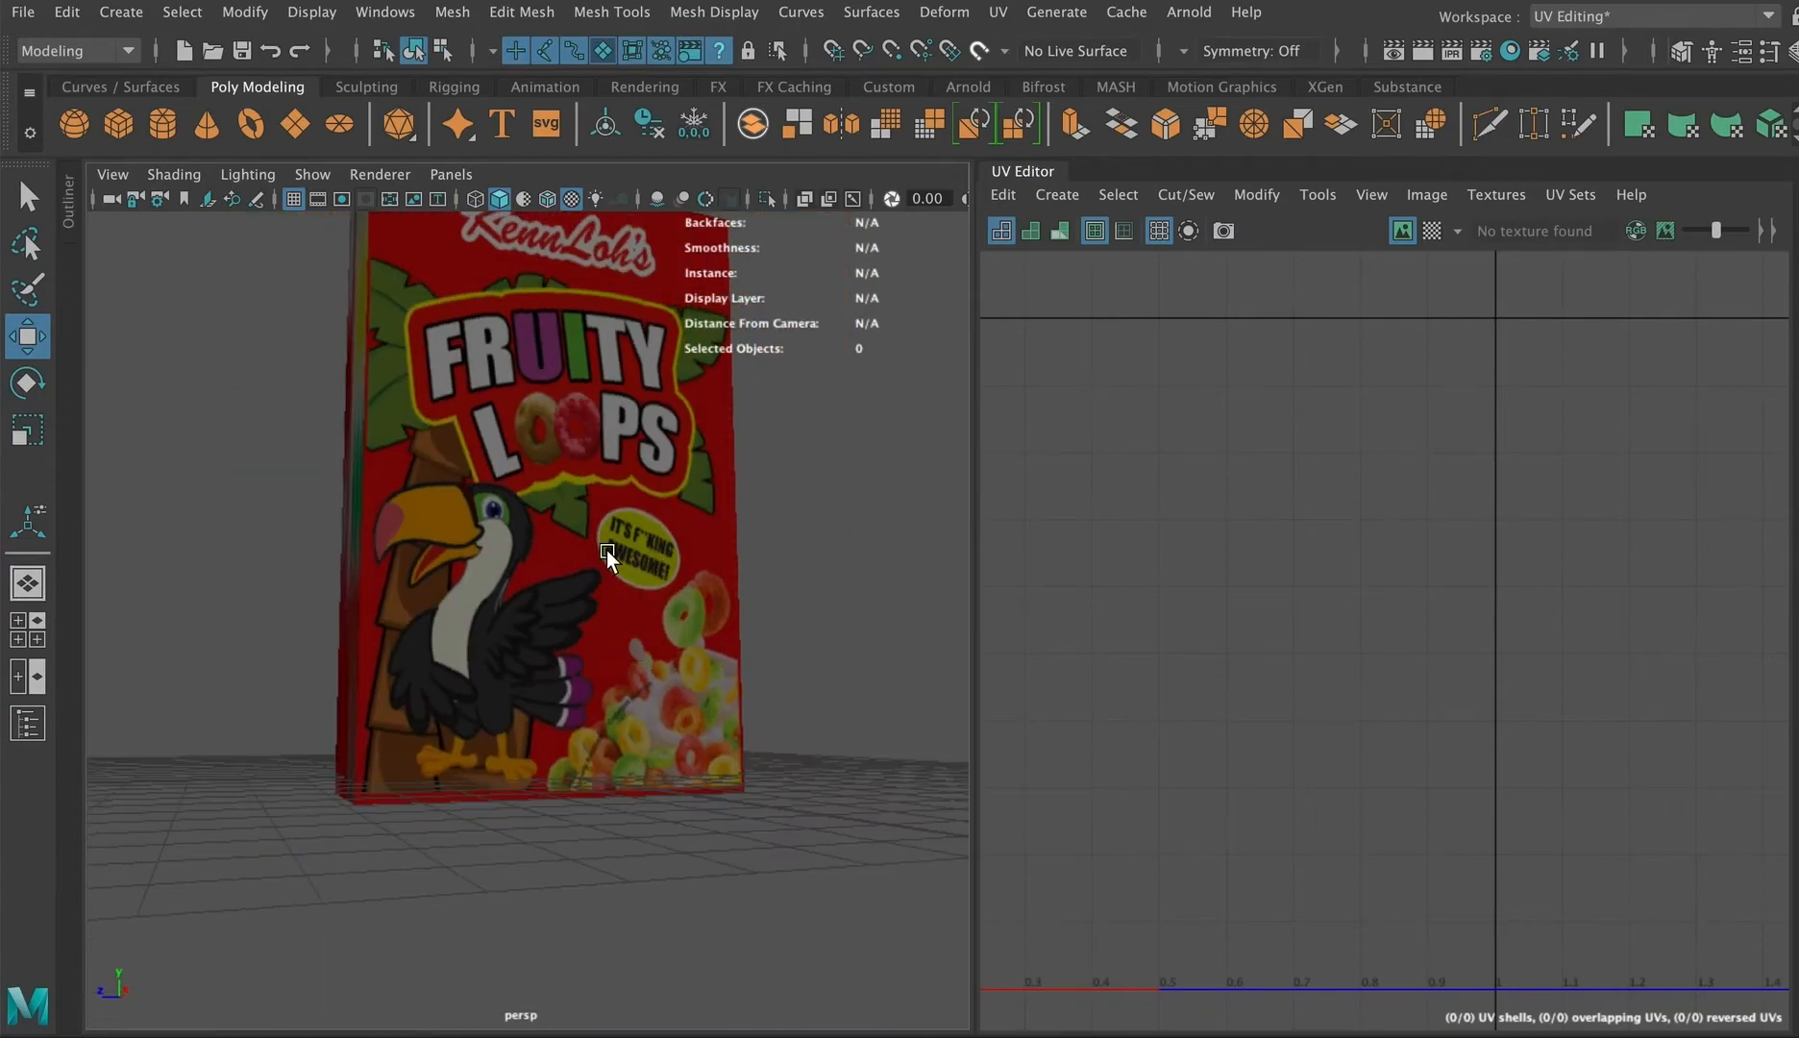
click(673, 581)
alt+drag(541, 517, 541, 685)
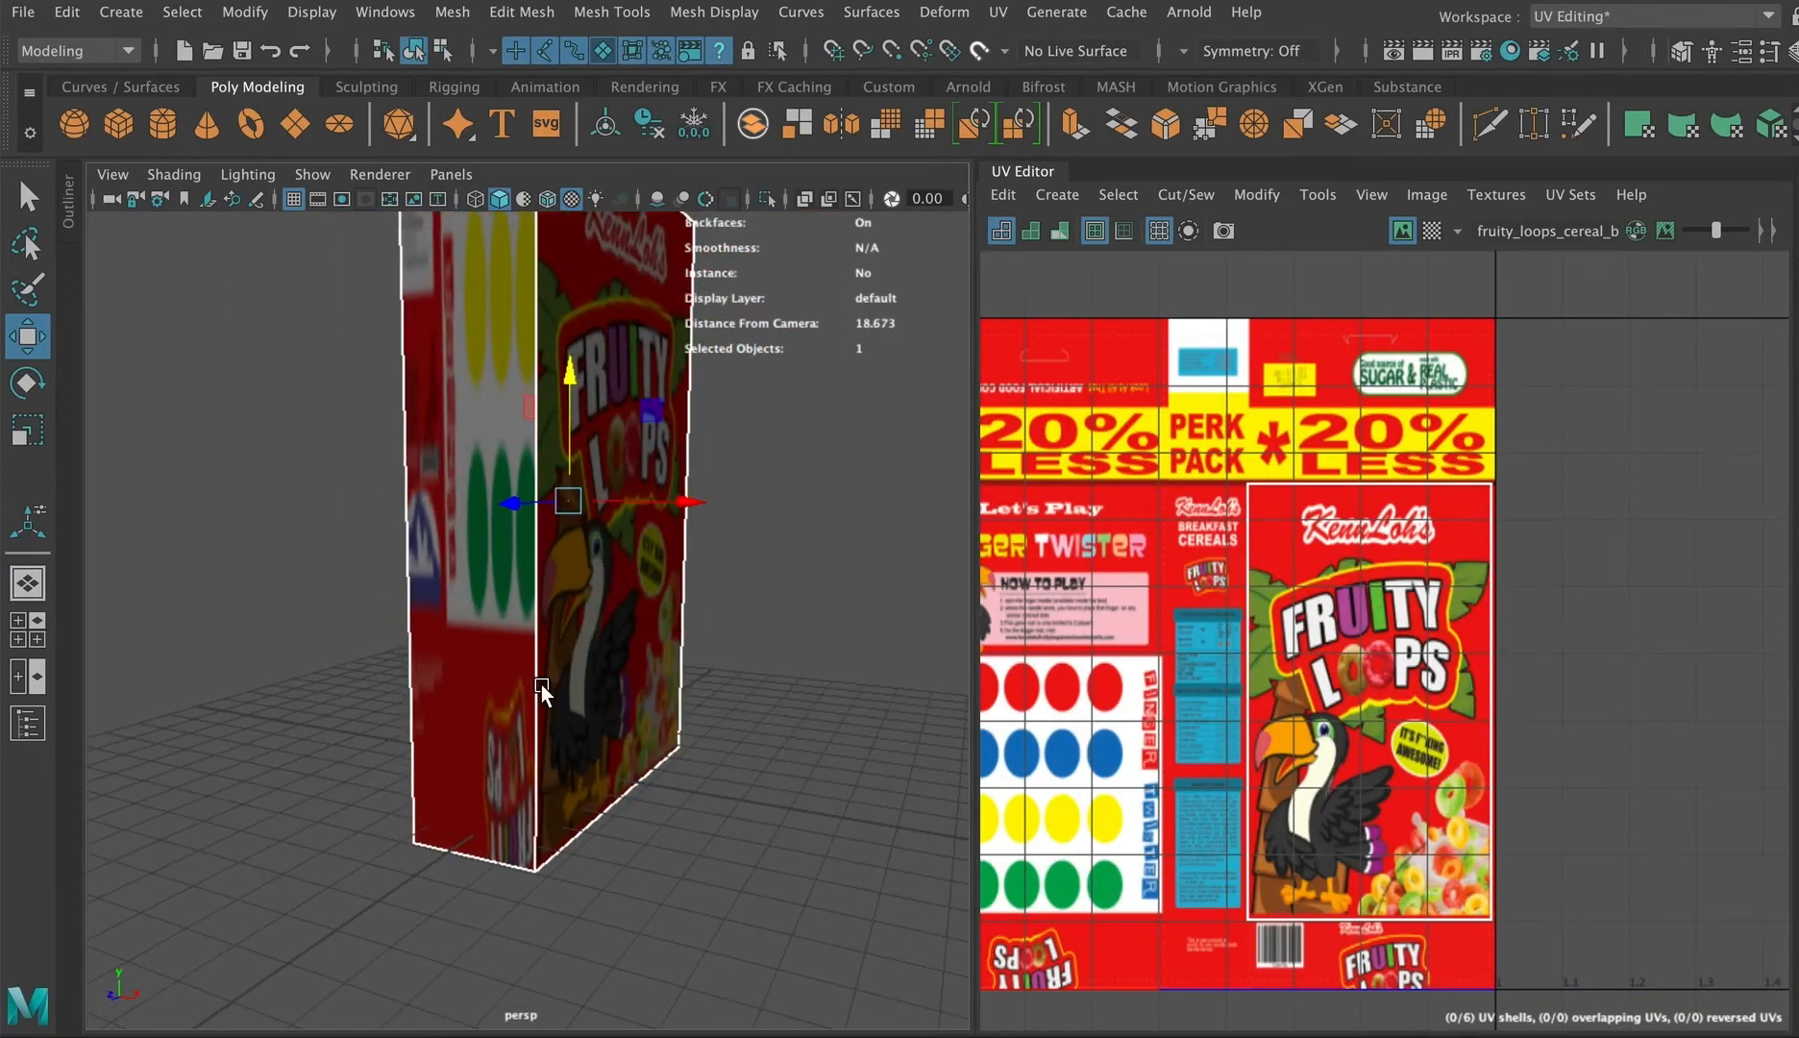
scroll(1149, 631, down, 5)
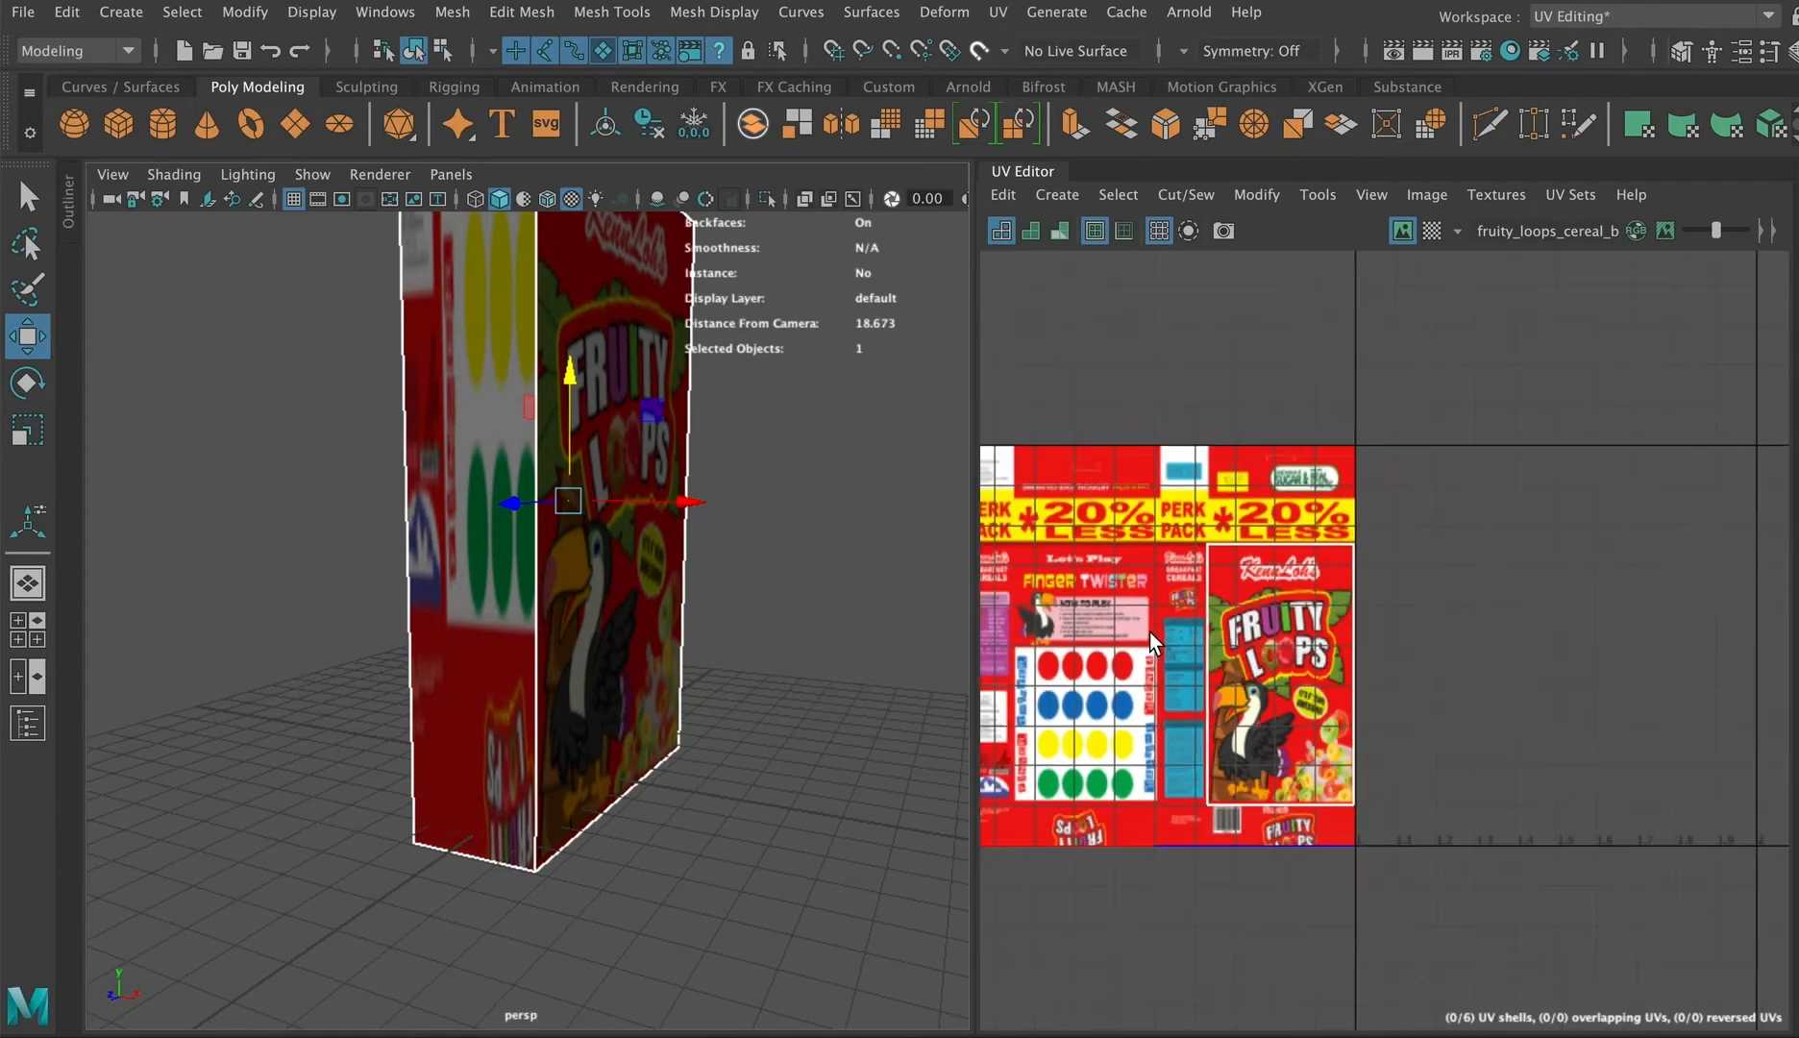
alt+middle_drag(1145, 629, 1459, 628)
right_drag(1160, 583, 1098, 605)
click(1081, 620)
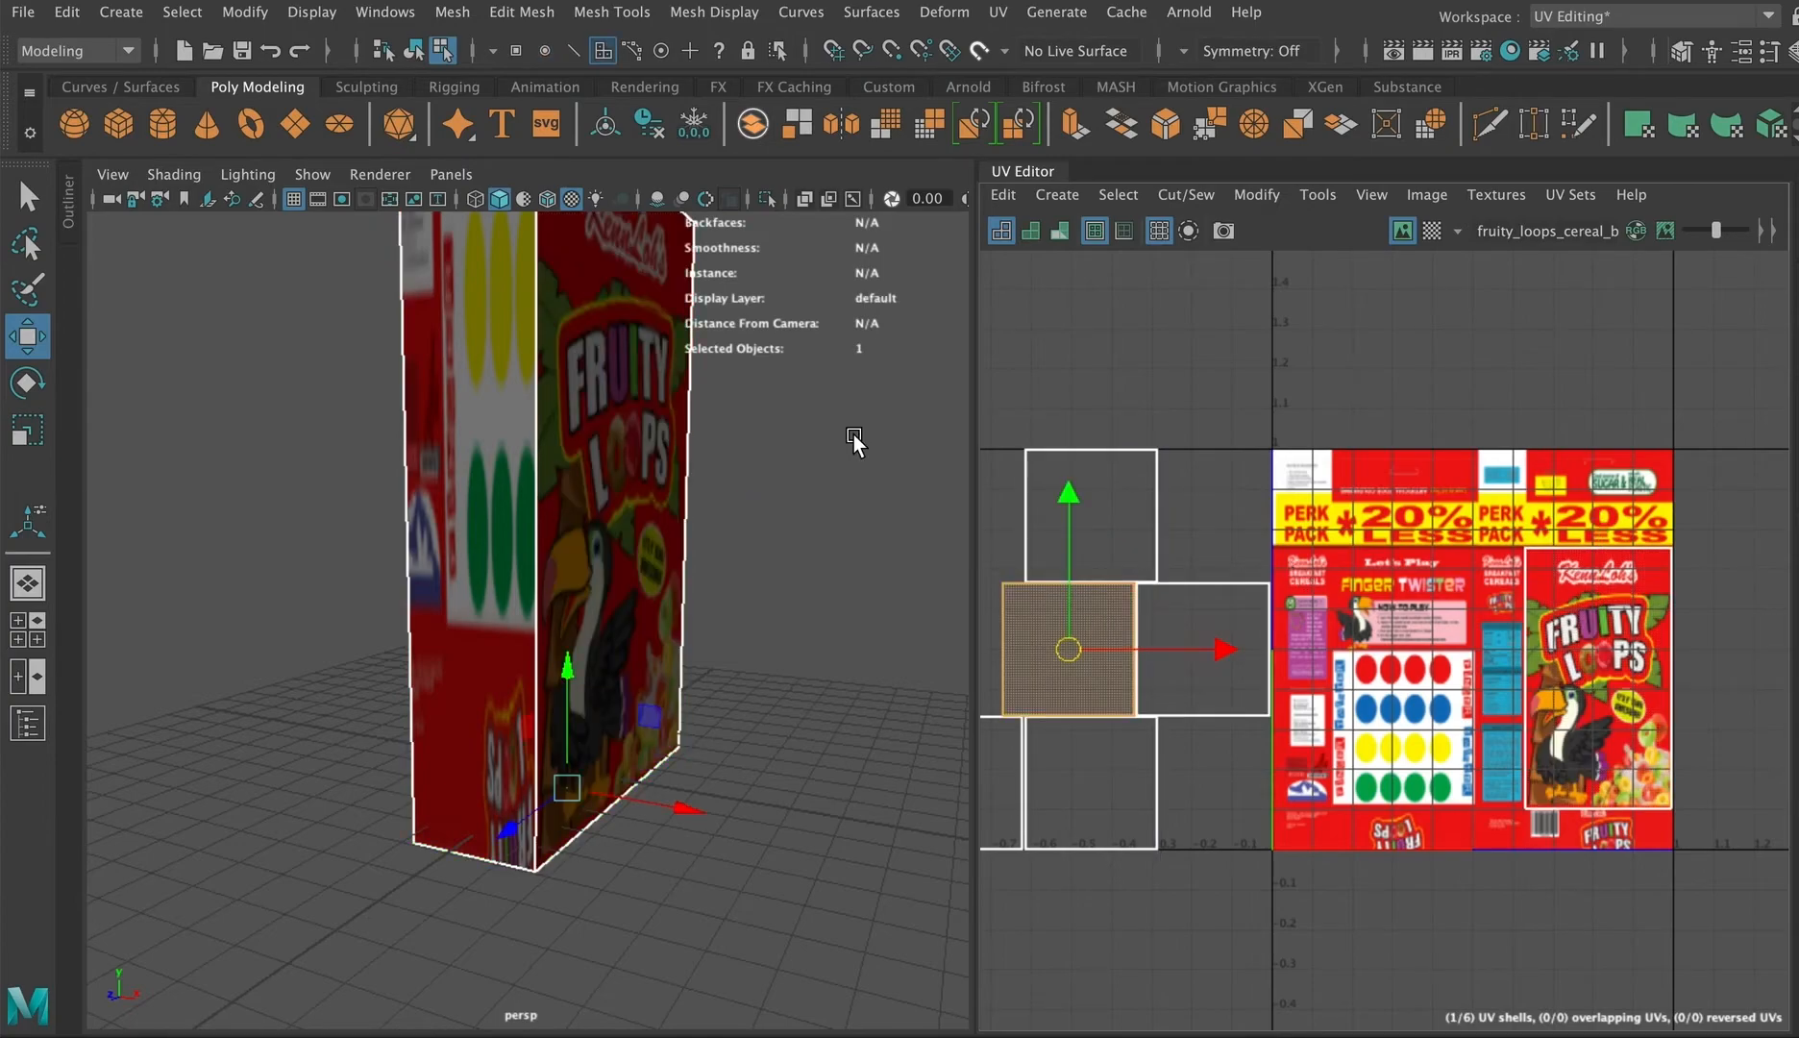
click(468, 520)
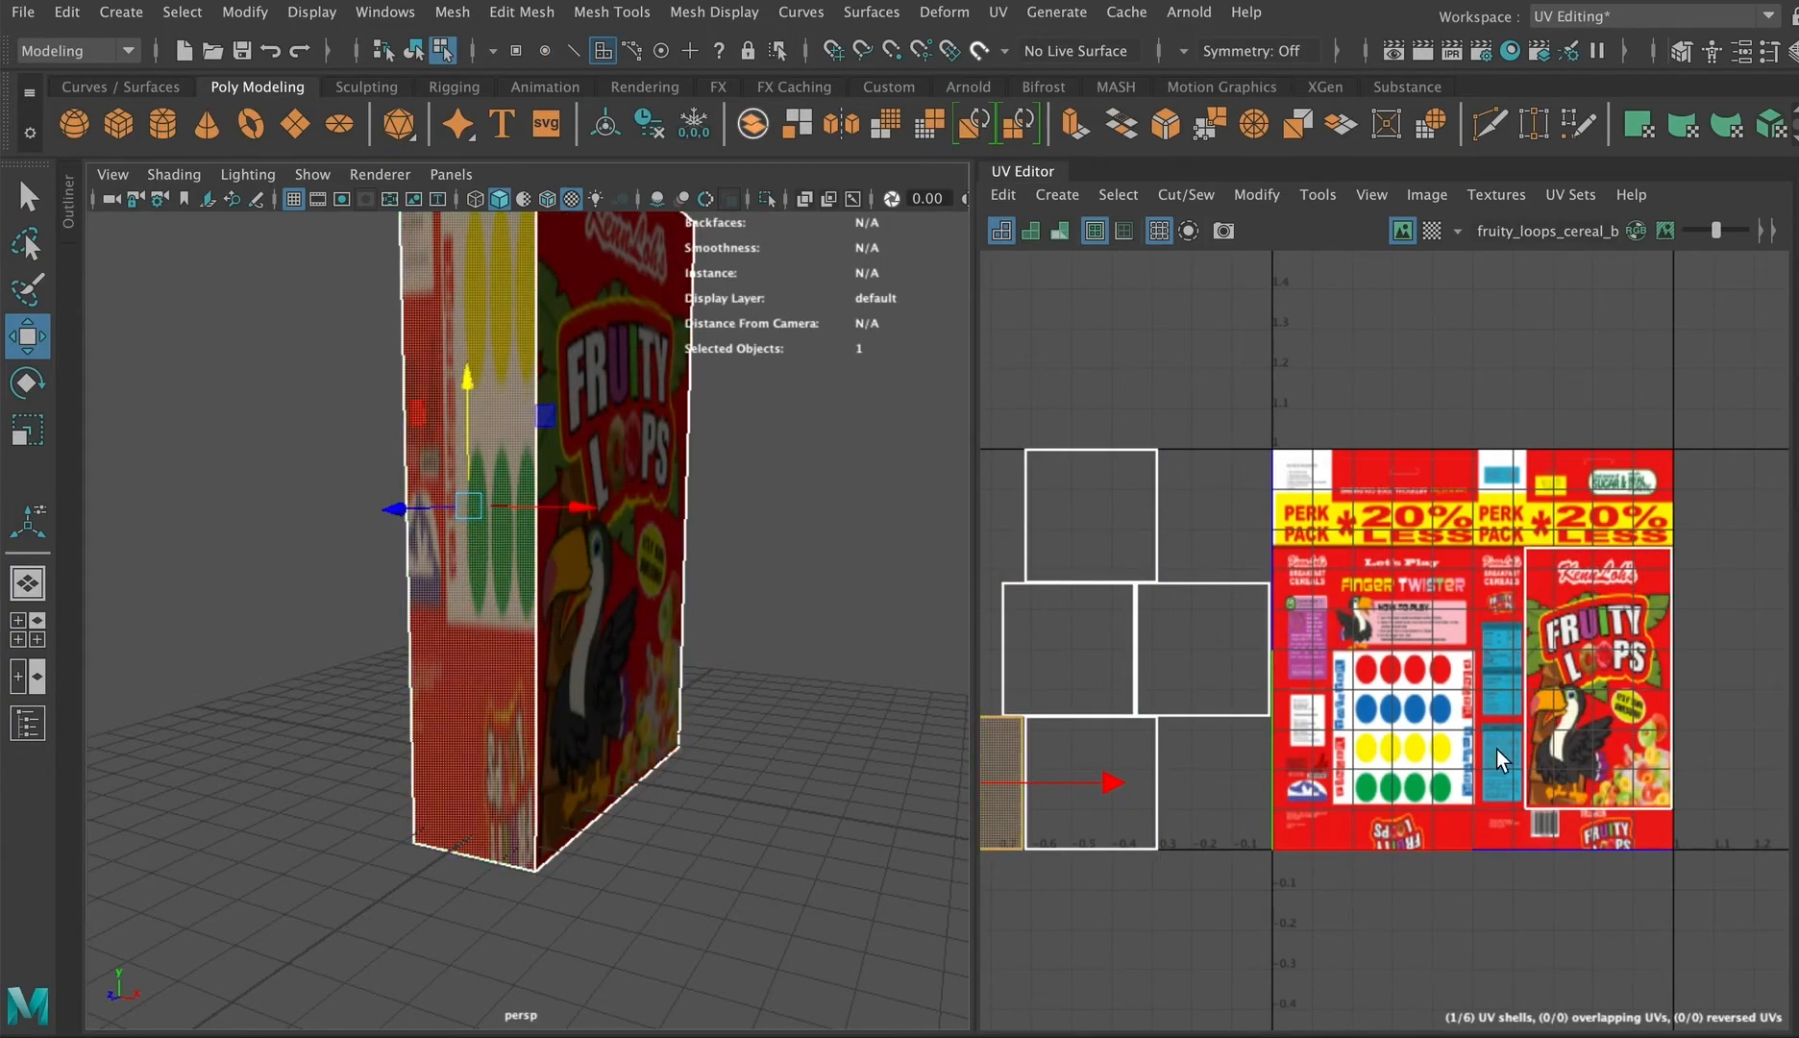
drag(1012, 783, 1525, 784)
alt+middle_drag(1527, 757, 1255, 738)
scroll(1252, 739, up, 5)
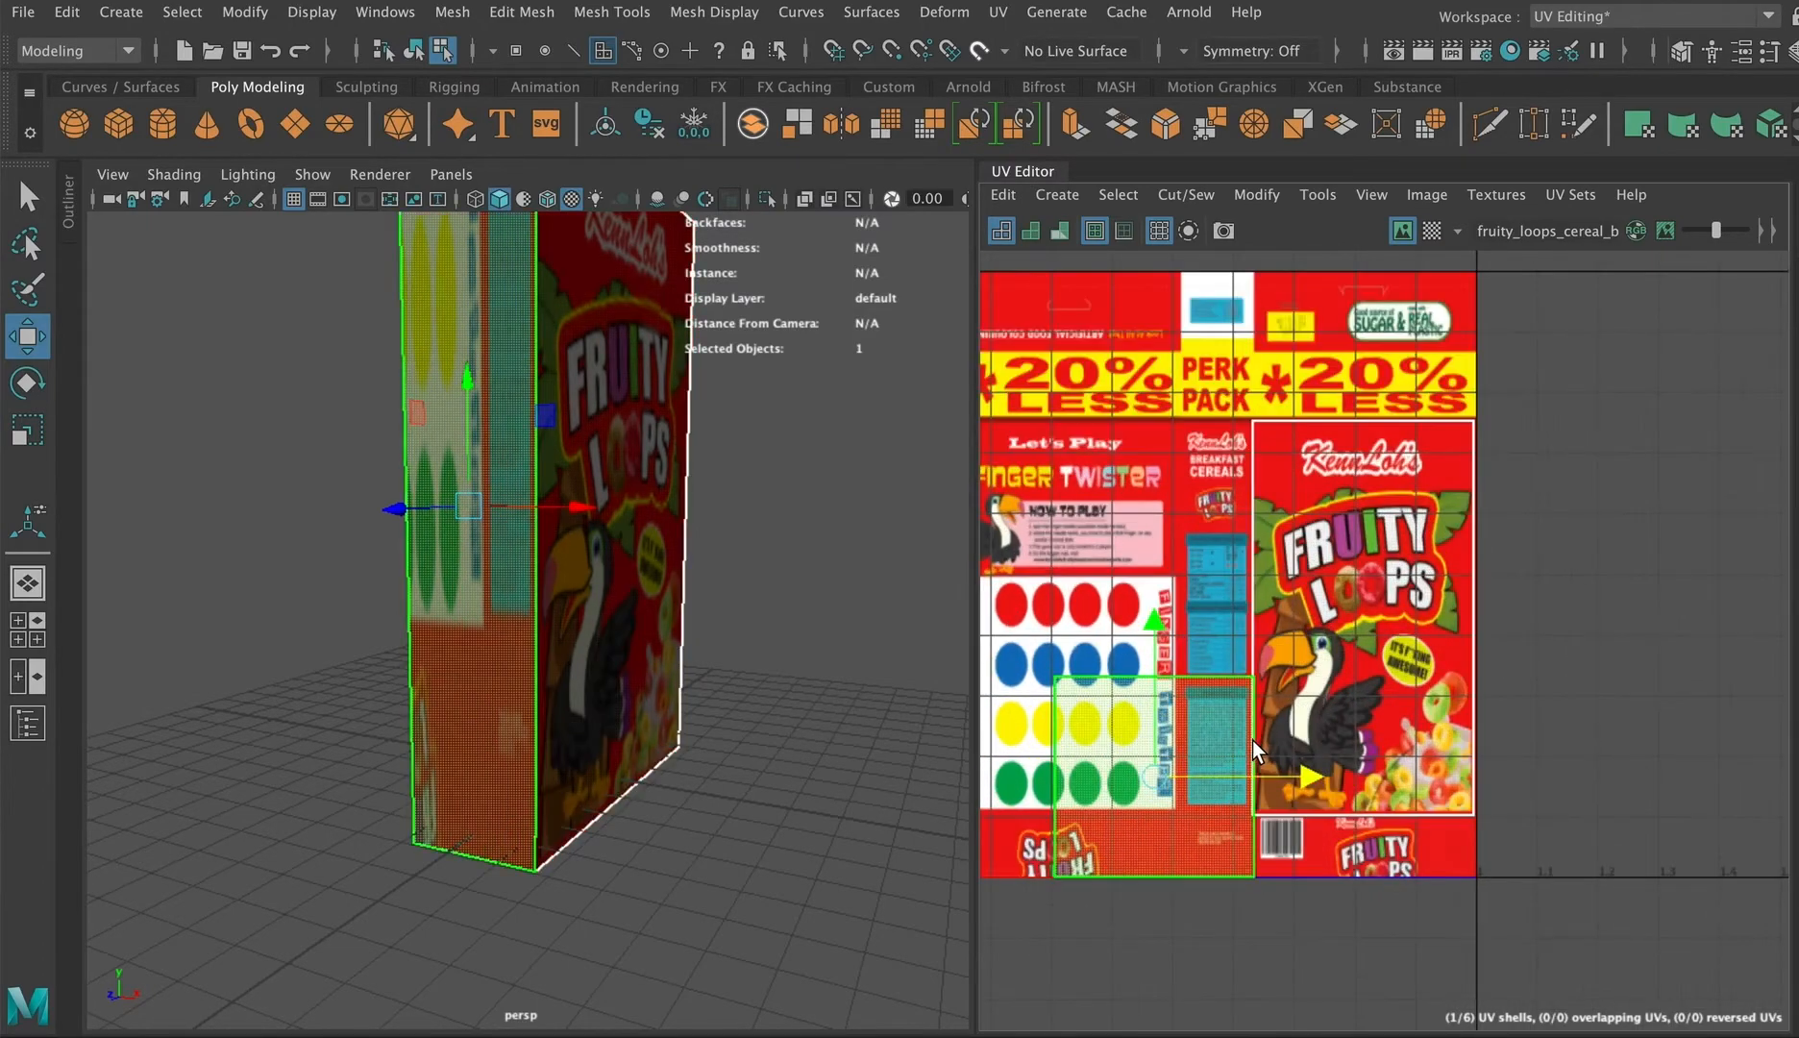
drag(1154, 628, 1160, 376)
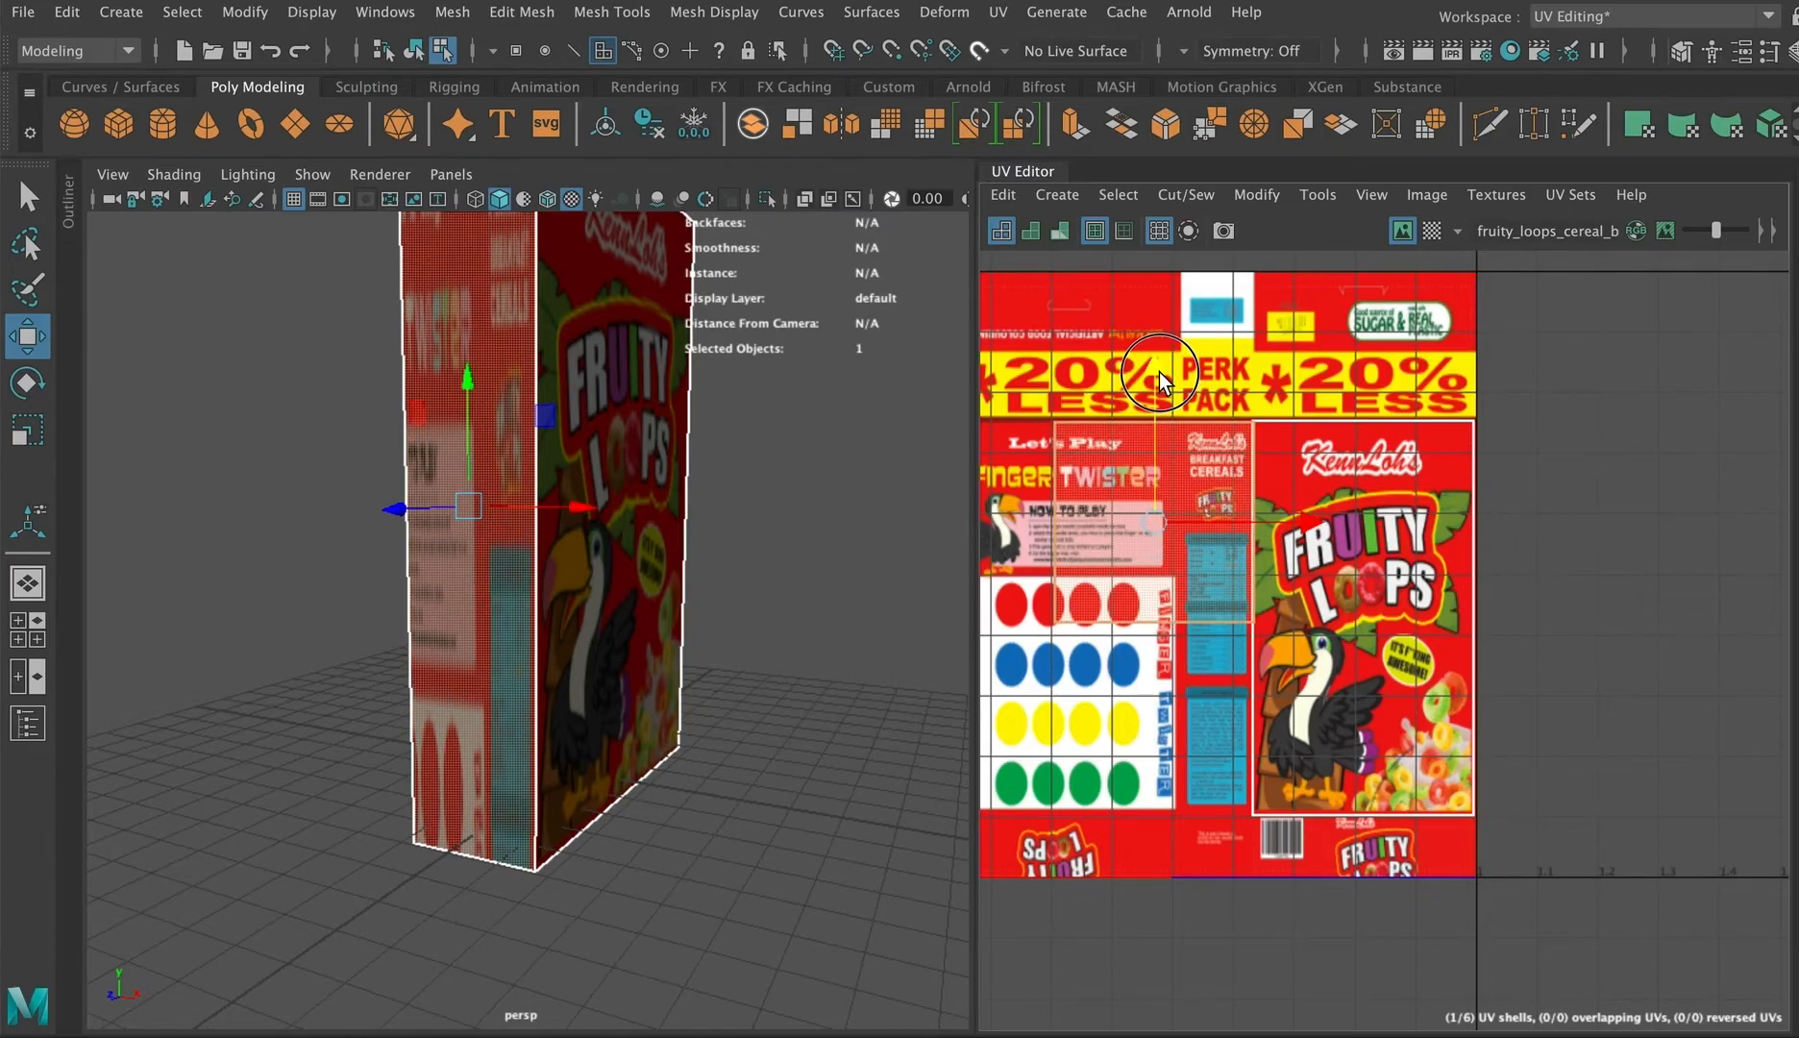
Step: Fit the side shell's UV points to the image's narrow nutrition-information panel
right_drag(1056, 449, 1187, 455)
drag(1022, 396, 1086, 651)
middle_drag(1188, 519, 1324, 519)
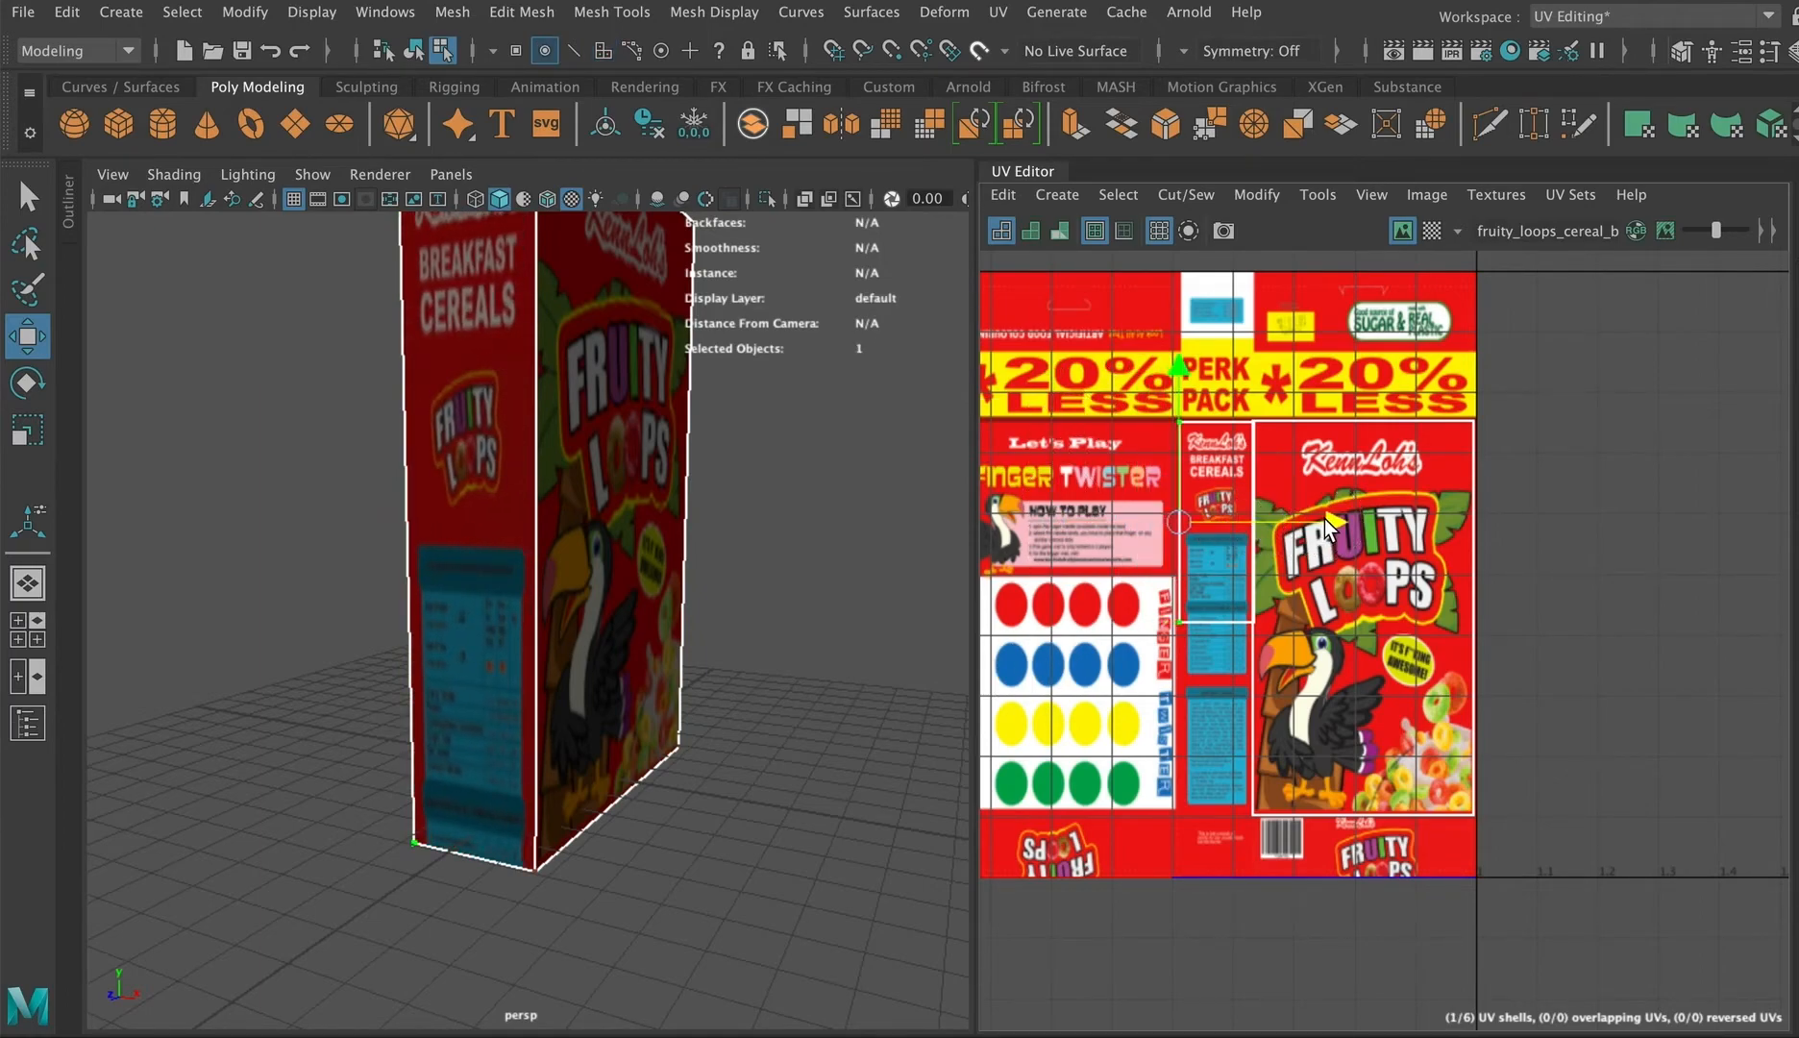
drag(1130, 598, 1283, 656)
drag(1218, 457, 1210, 655)
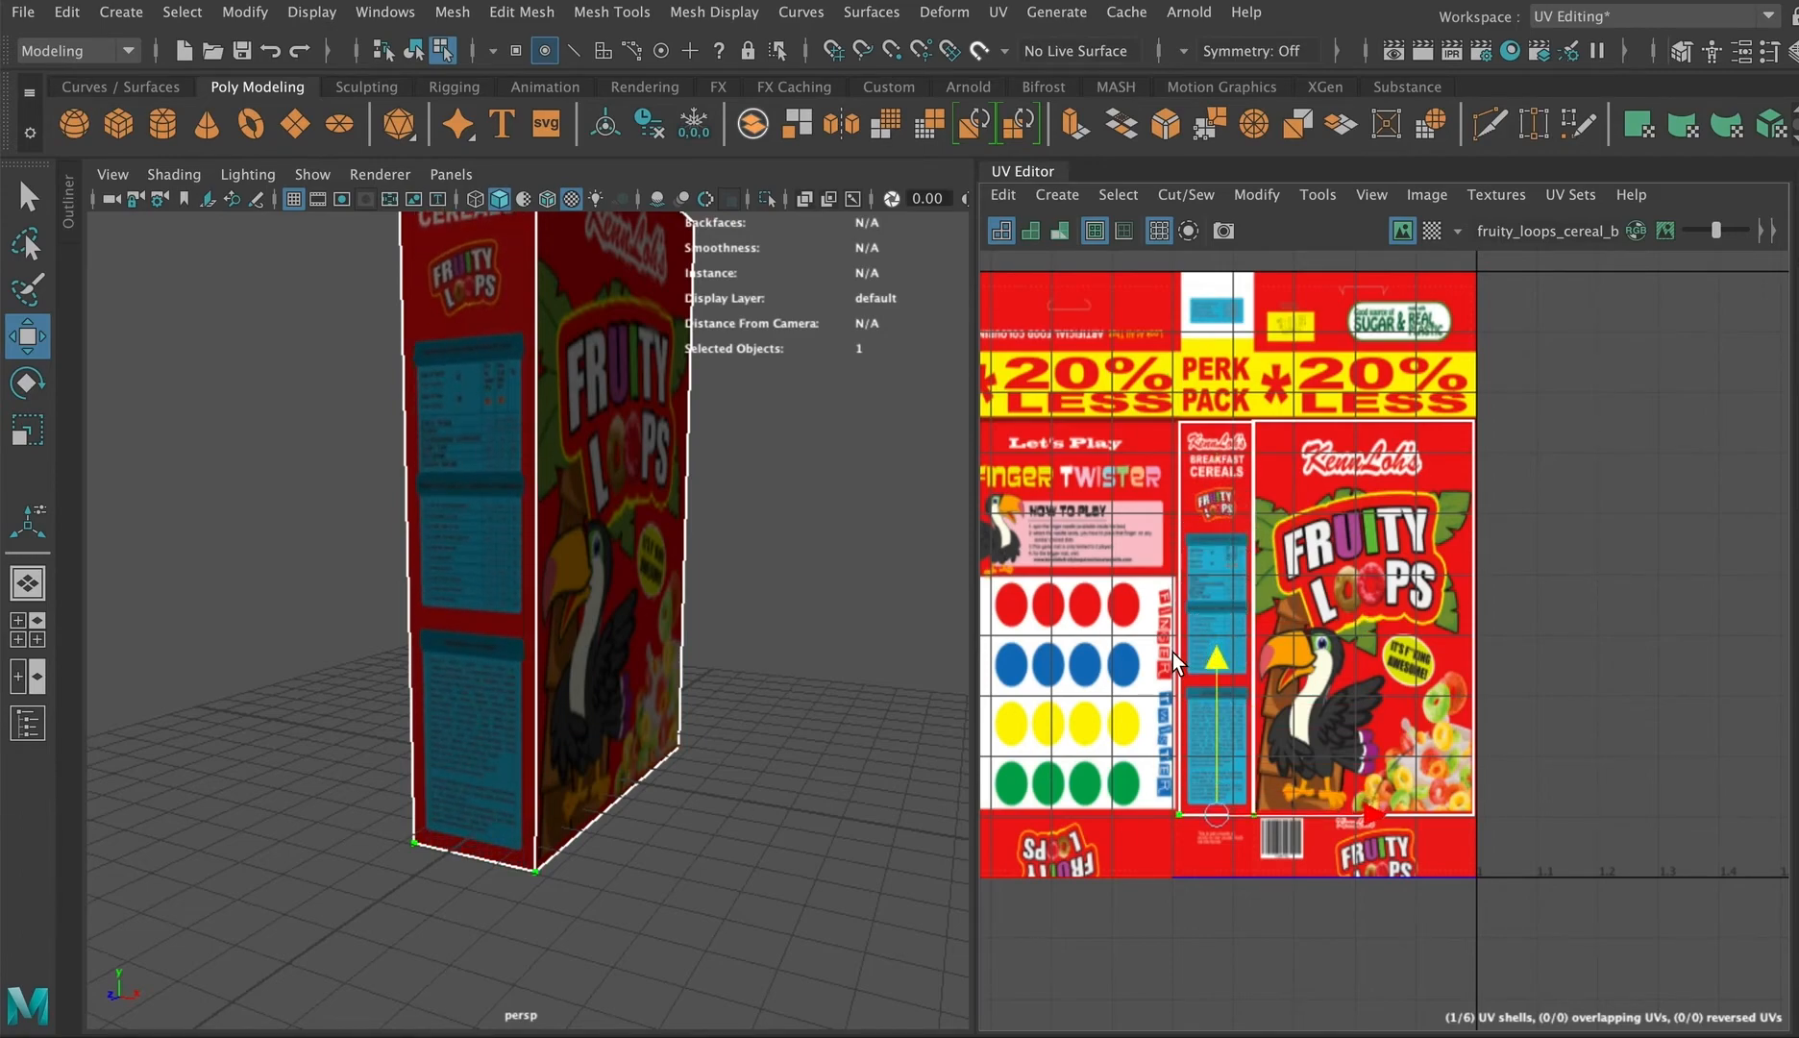
Step: Select the opposite narrow side face and move its UV shell onto the image's left narrow panel
alt+drag(764, 498, 236, 517)
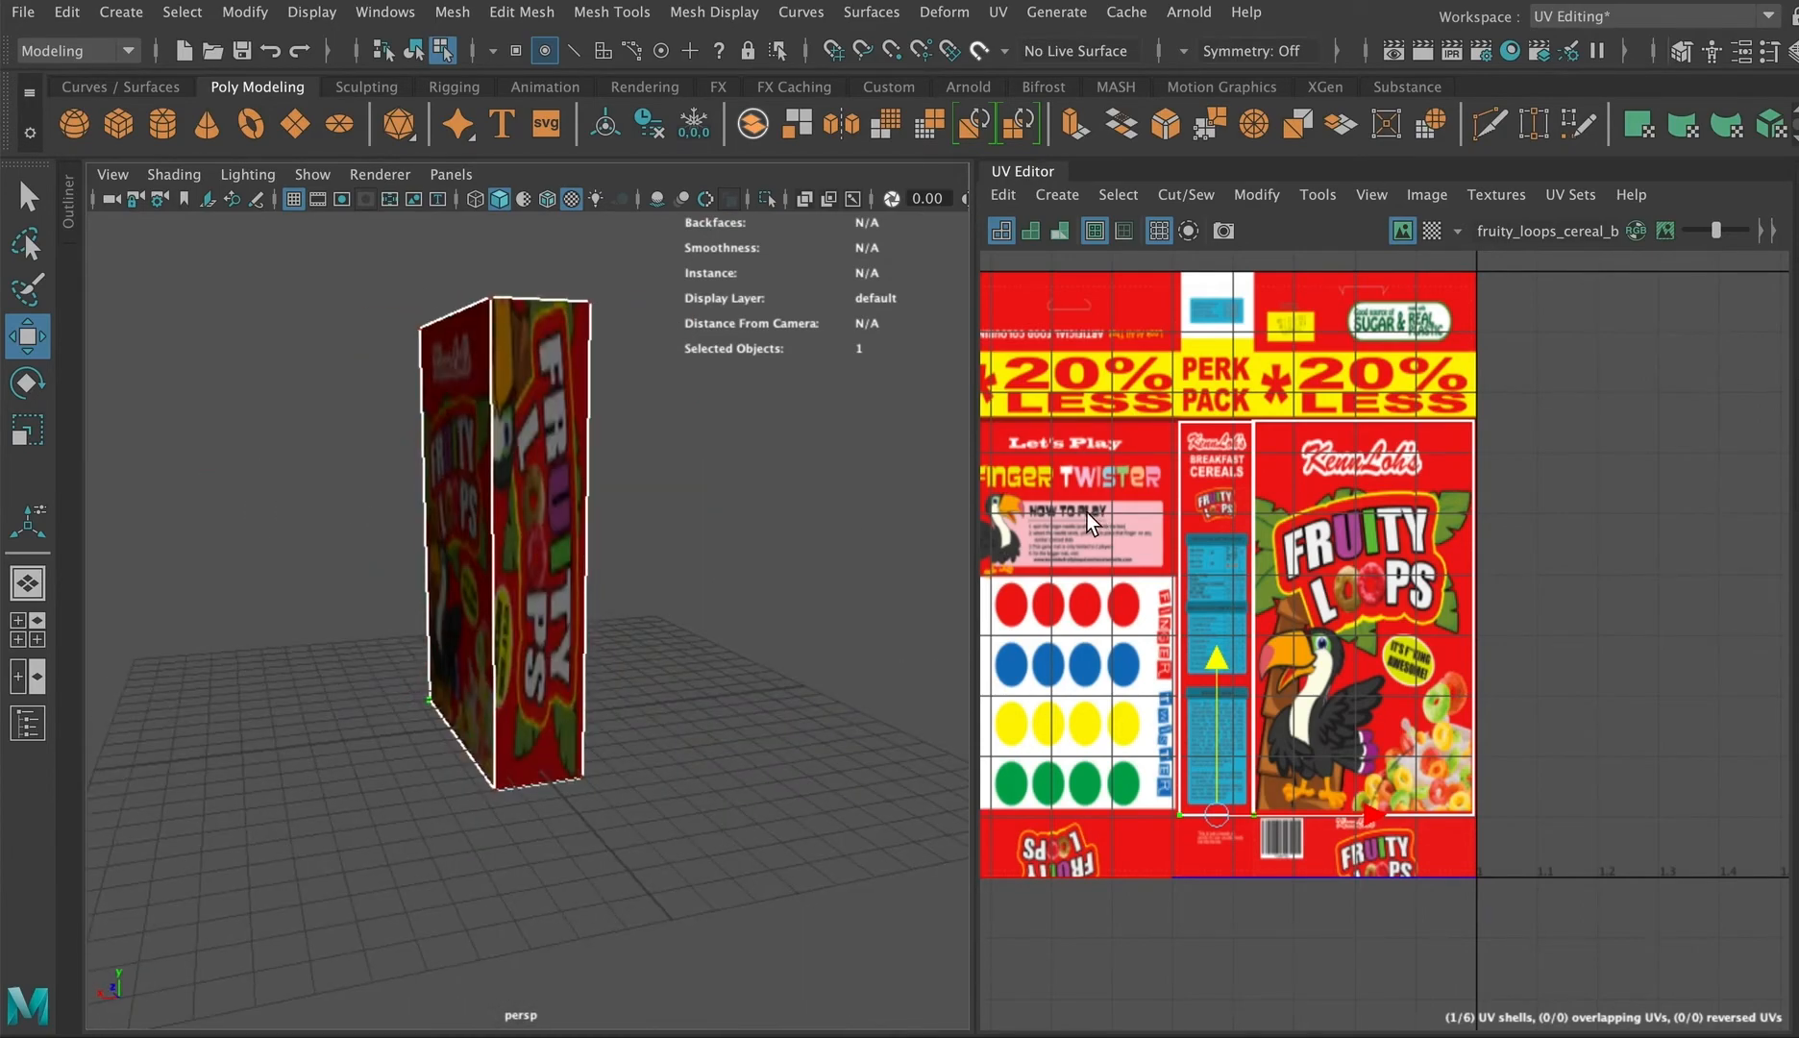
right_drag(1076, 517, 1103, 599)
scroll(1103, 599, down, 3)
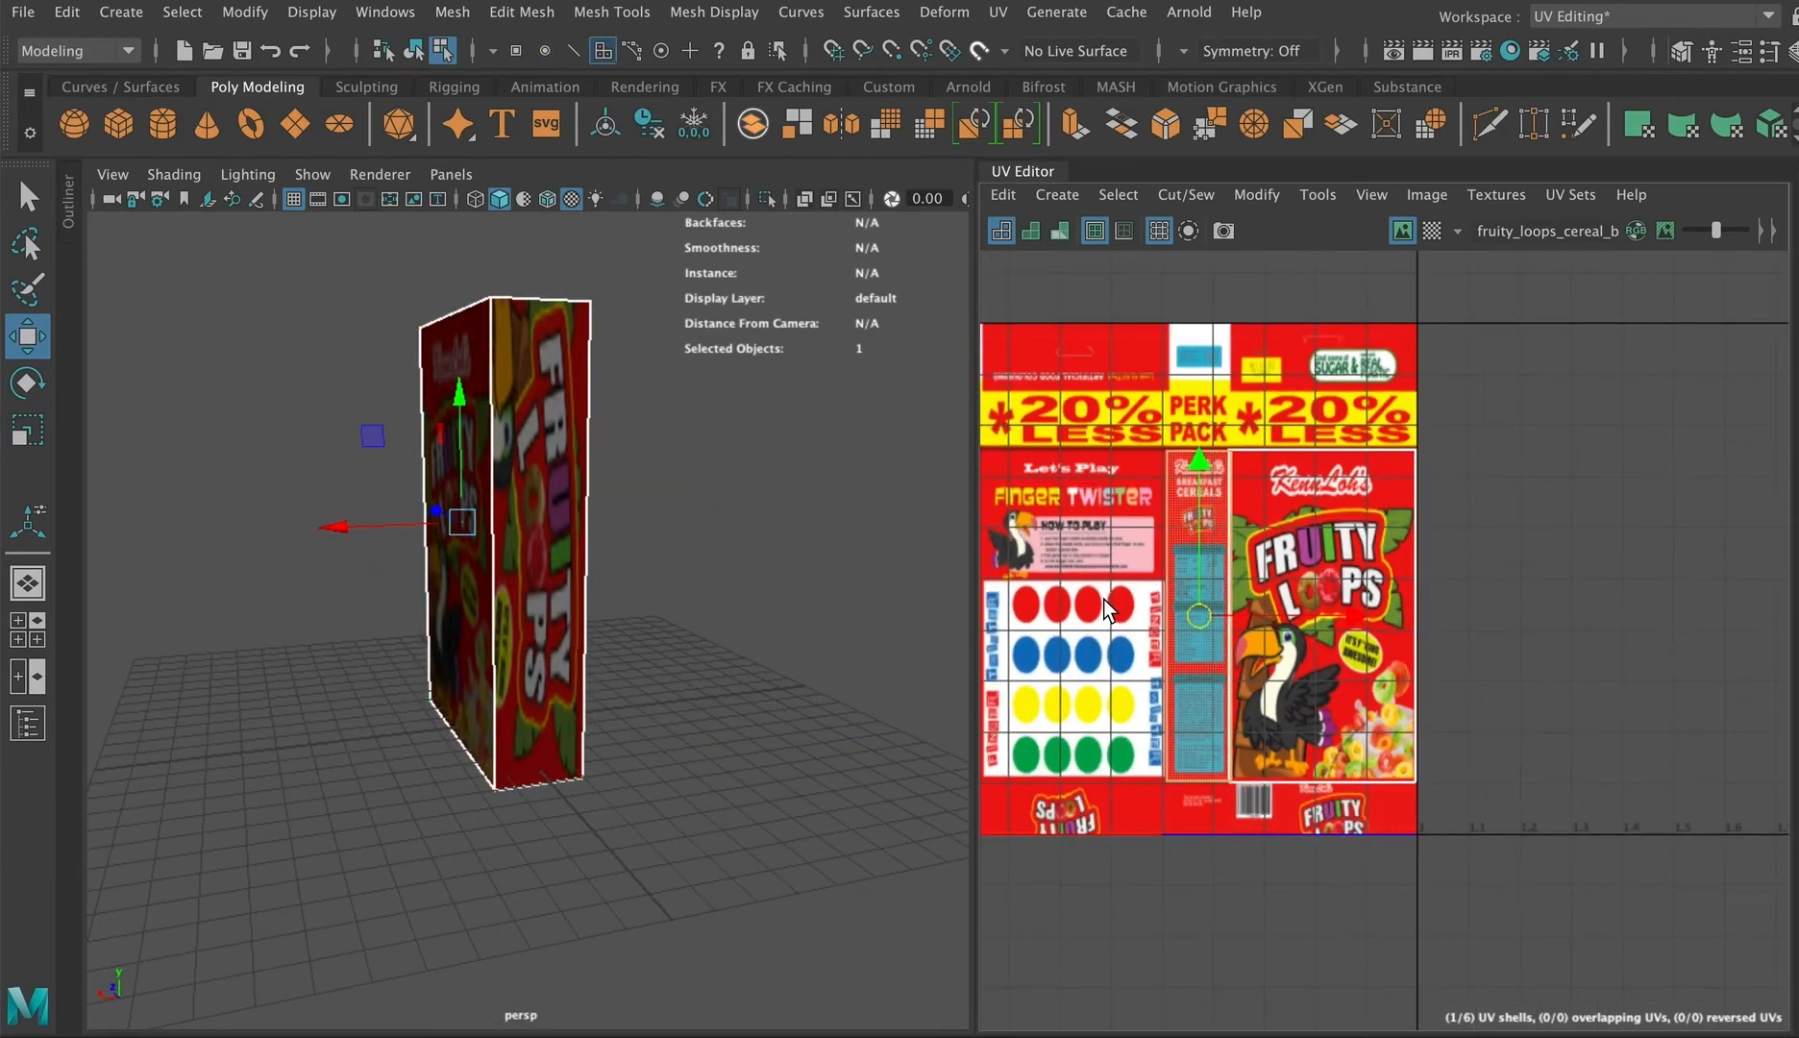
scroll(1057, 604, up, 2)
click(1057, 604)
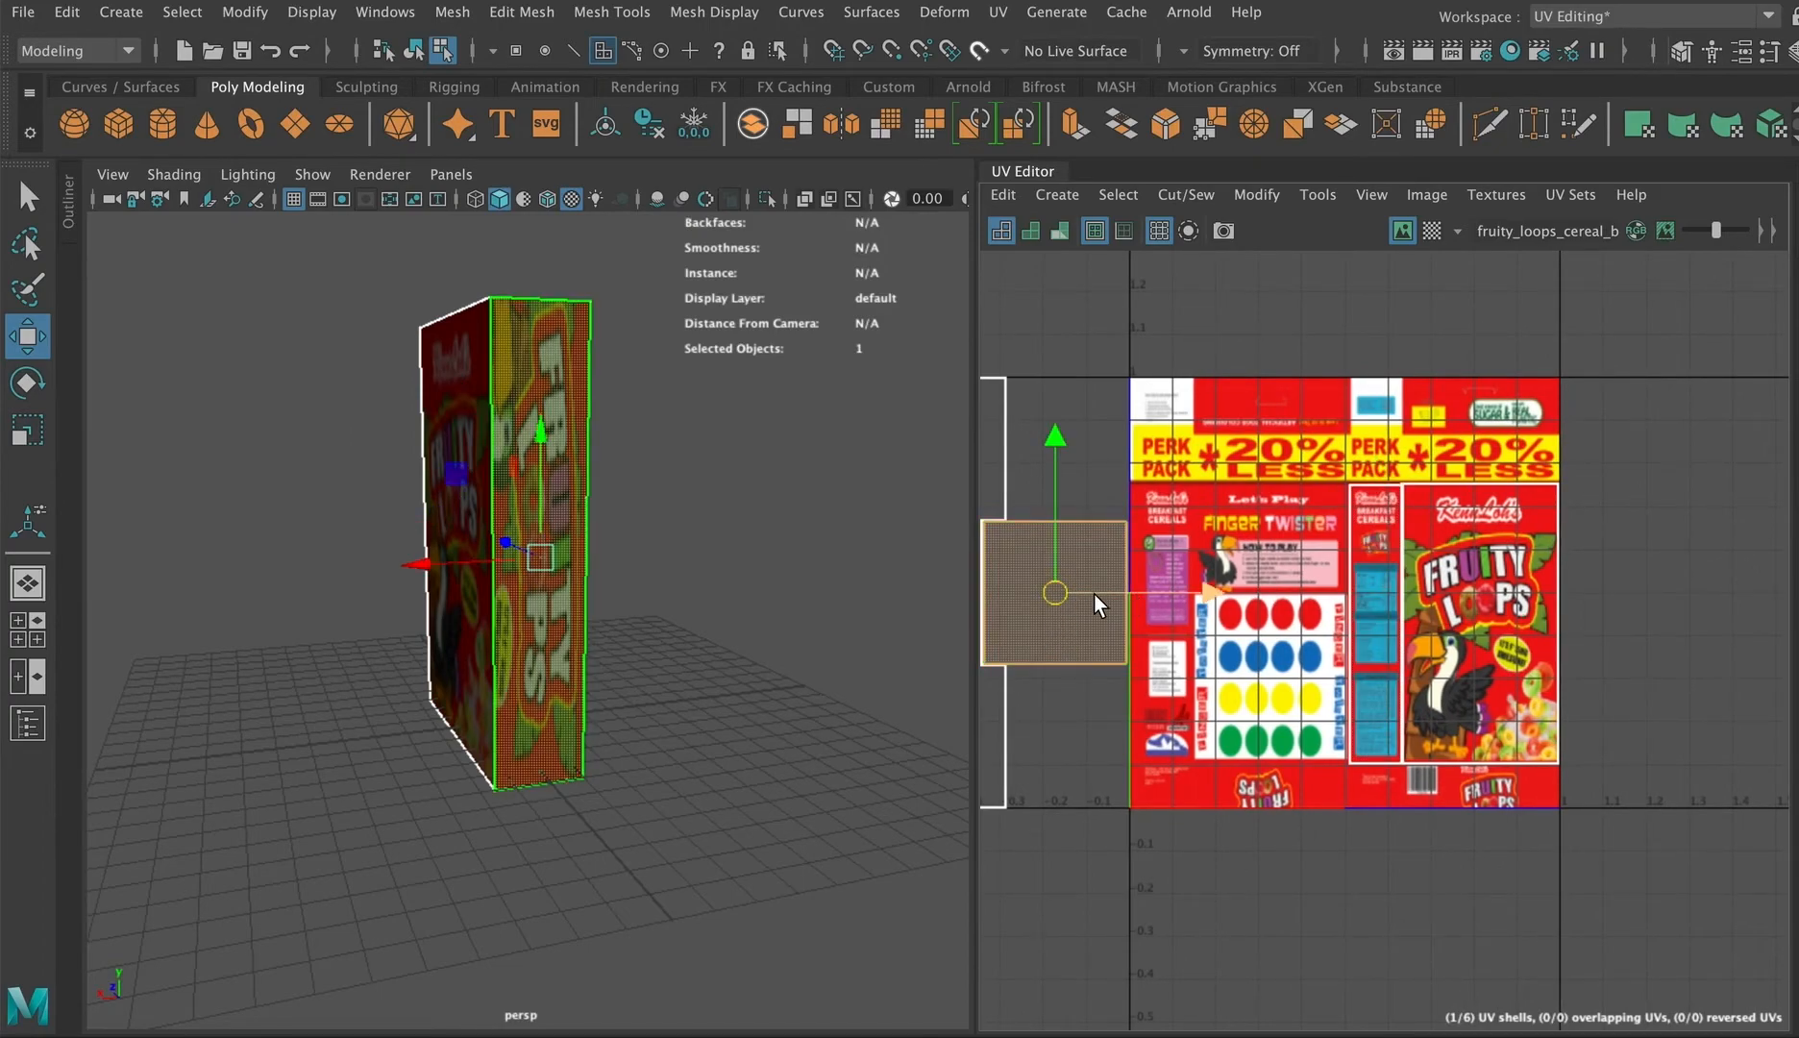
drag(1084, 590, 1292, 646)
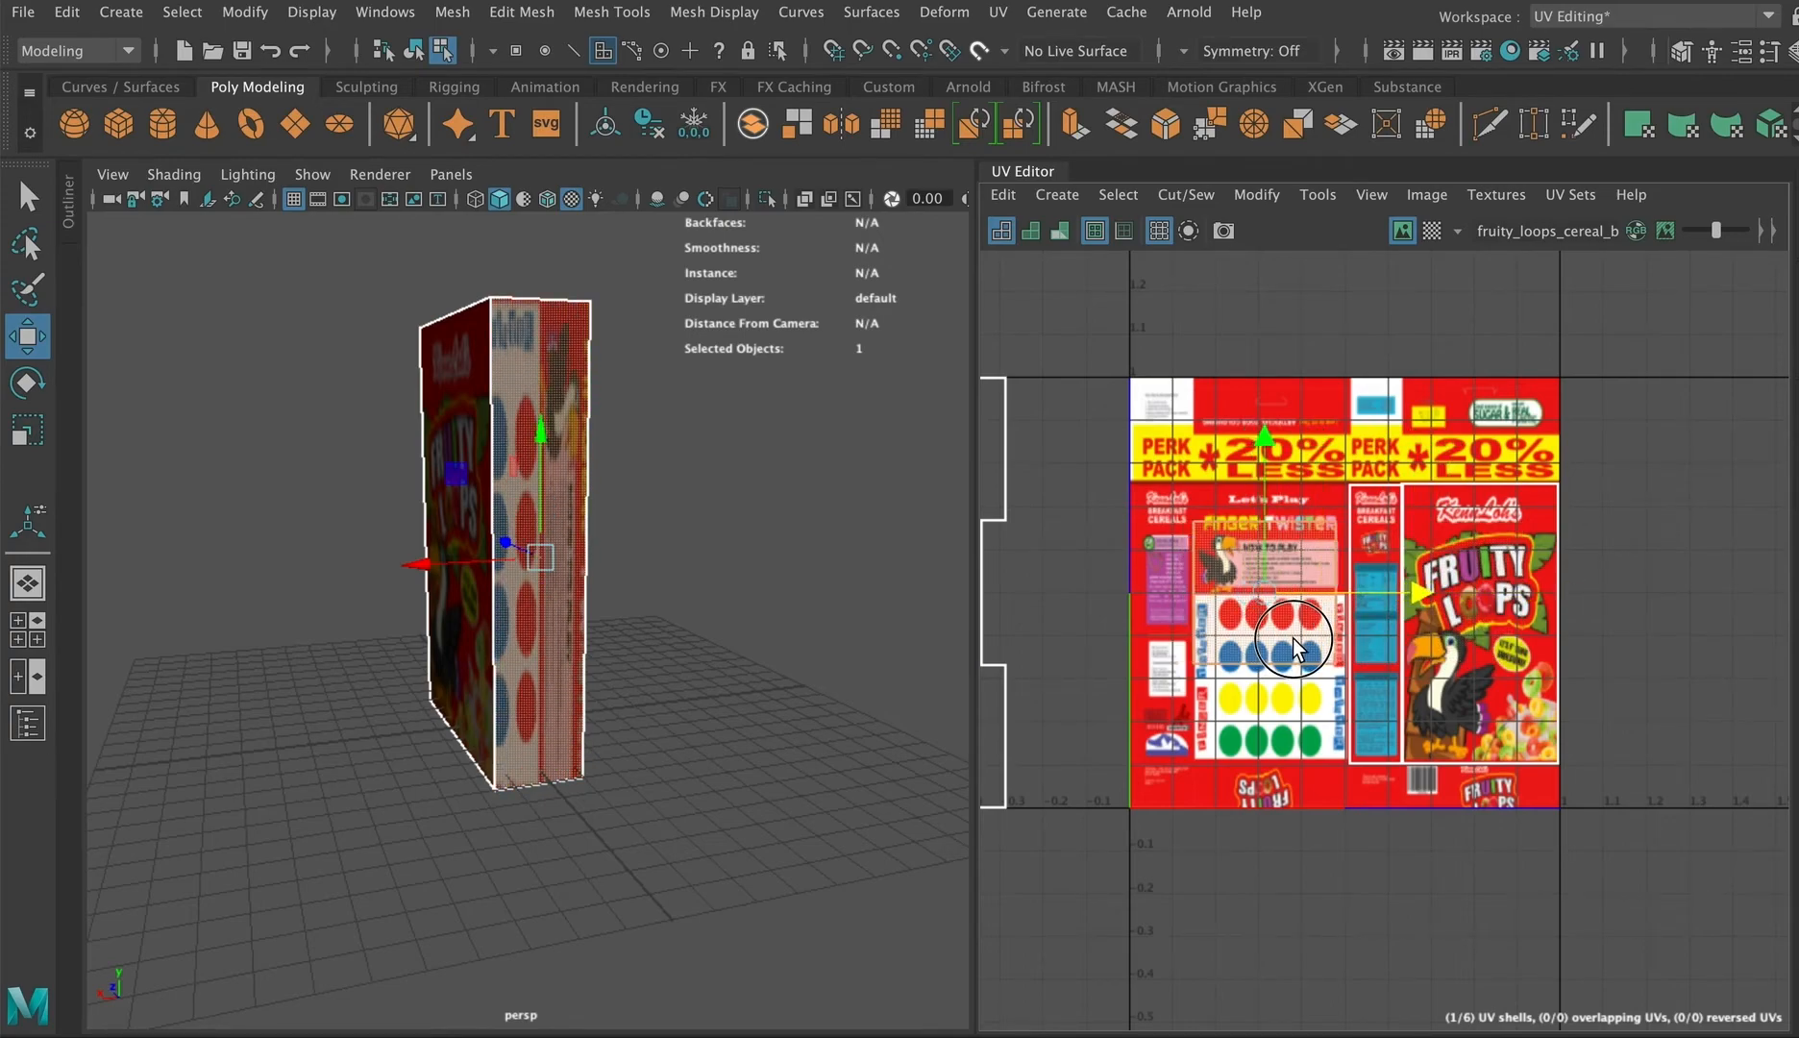
middle_drag(1295, 638, 1201, 626)
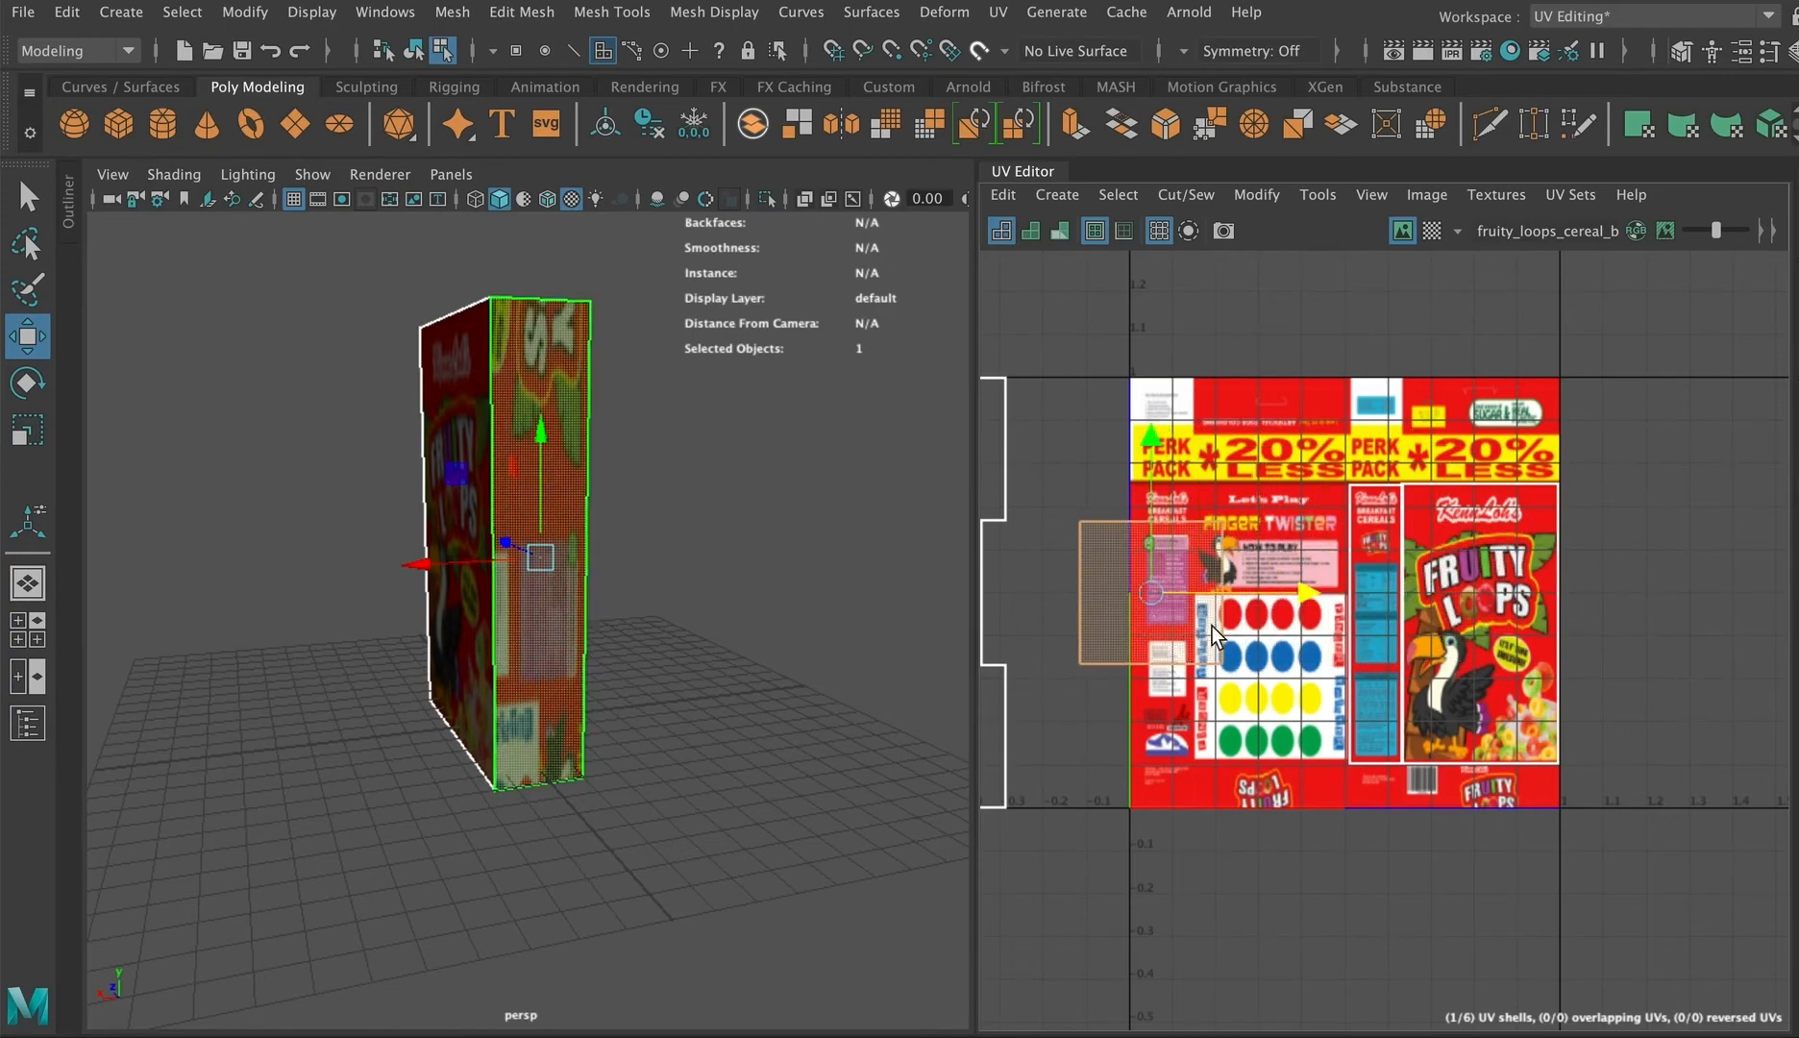
Step: Scale and rotate that side shell to match the orientation of the left narrow panel
key(r)
drag(1291, 596, 1219, 598)
key(e)
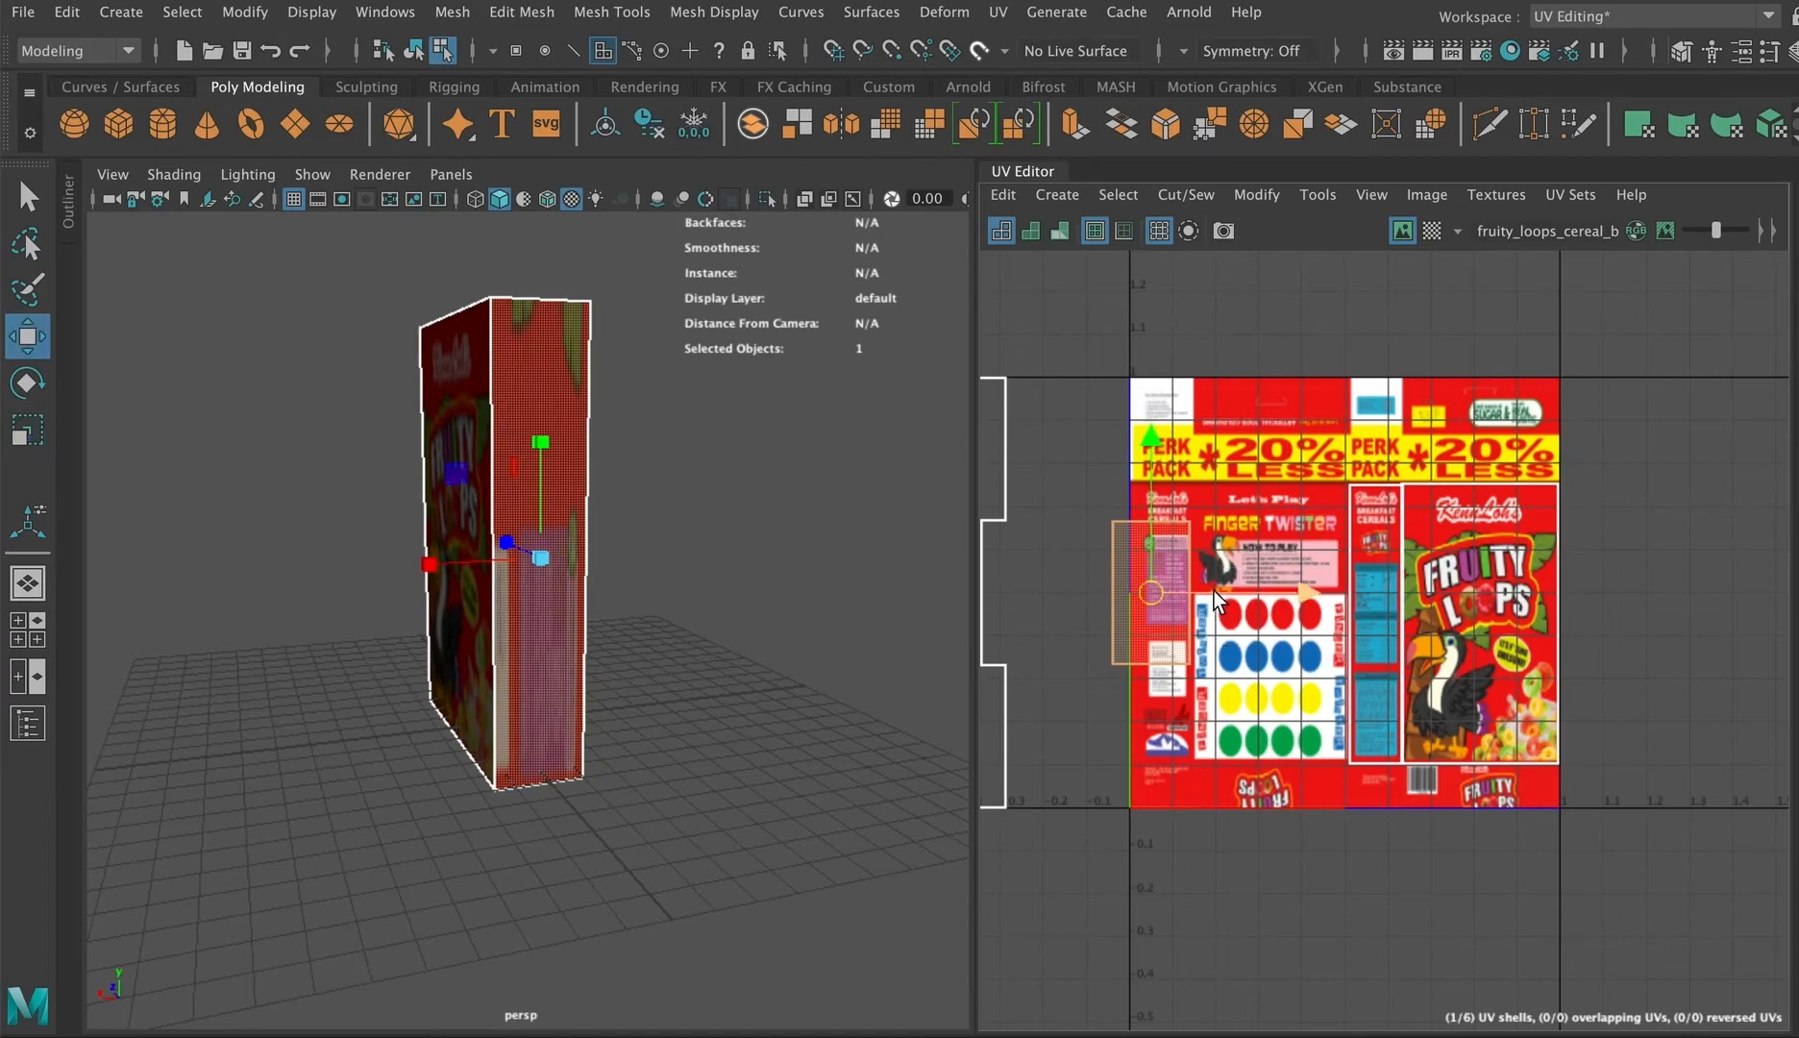
drag(1252, 469, 1312, 723)
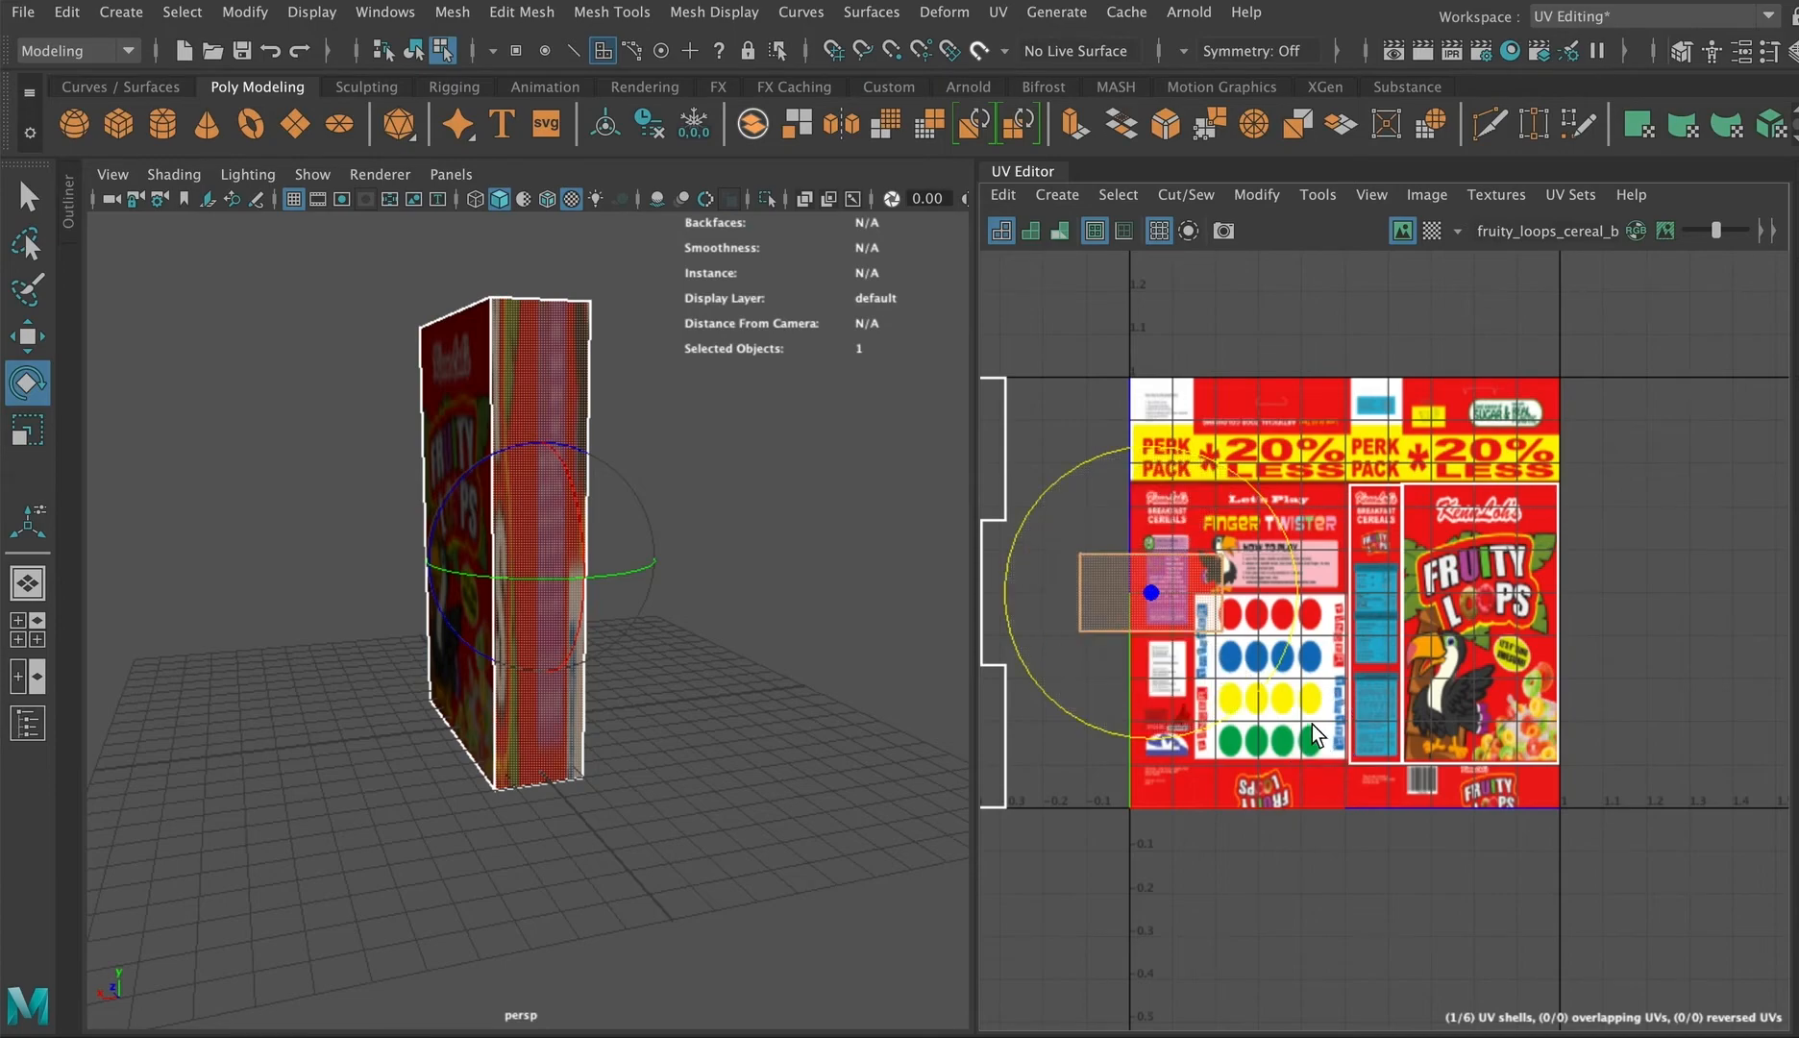
right_drag(1124, 583, 1201, 580)
drag(1062, 525, 1102, 648)
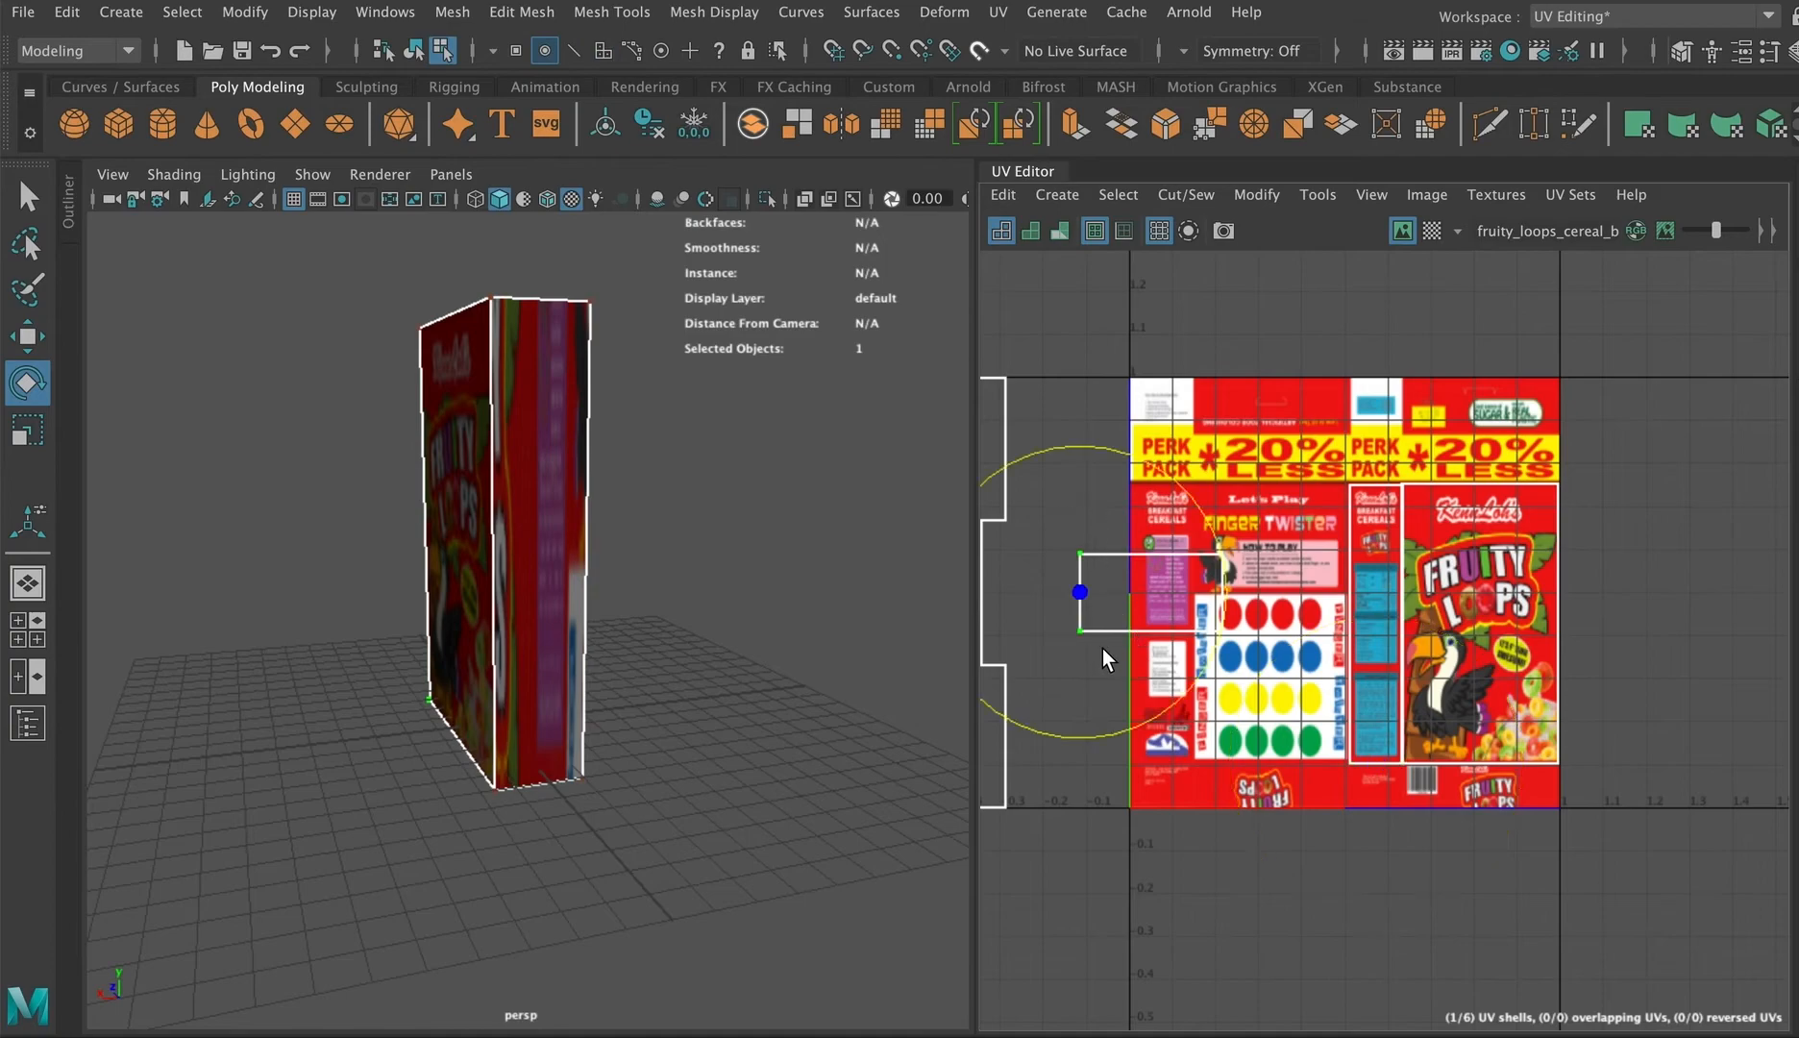
Step: Move the shell's UV points to fit the image's left Breakfast Cereals side panel
key(w)
middle_drag(1118, 593, 1156, 598)
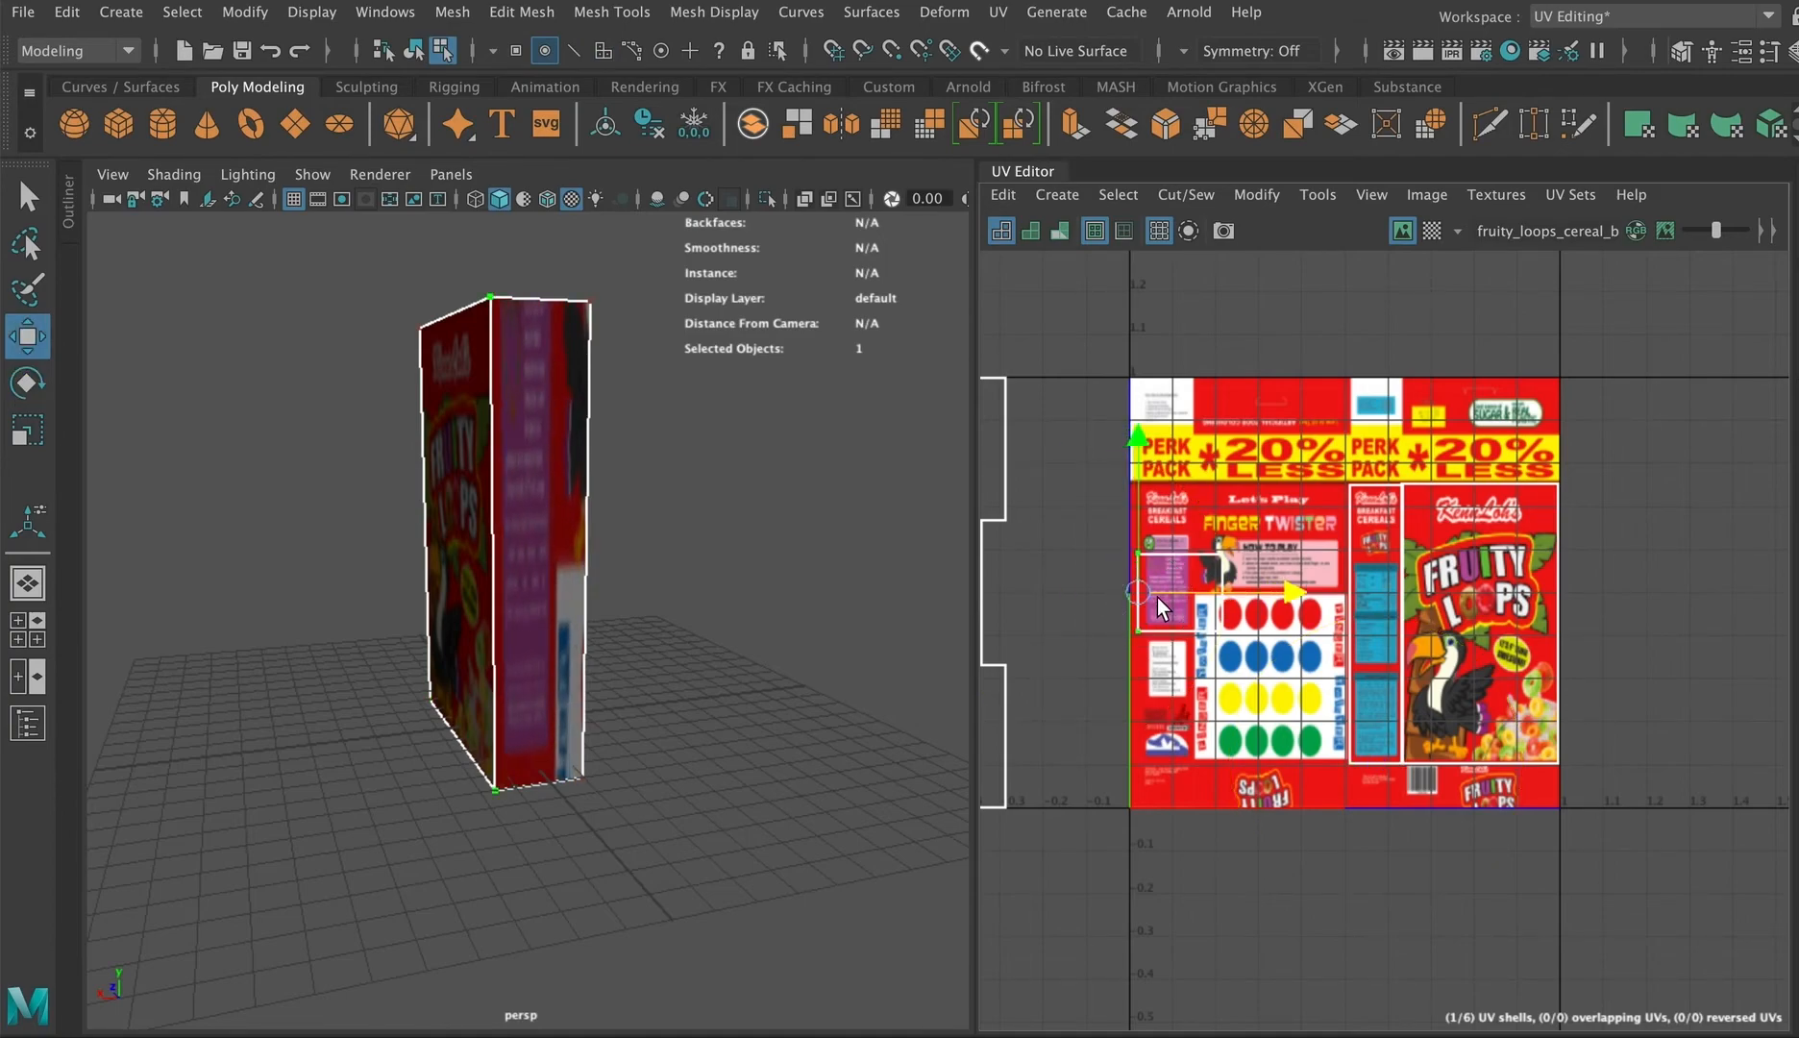
drag(1282, 590, 1332, 605)
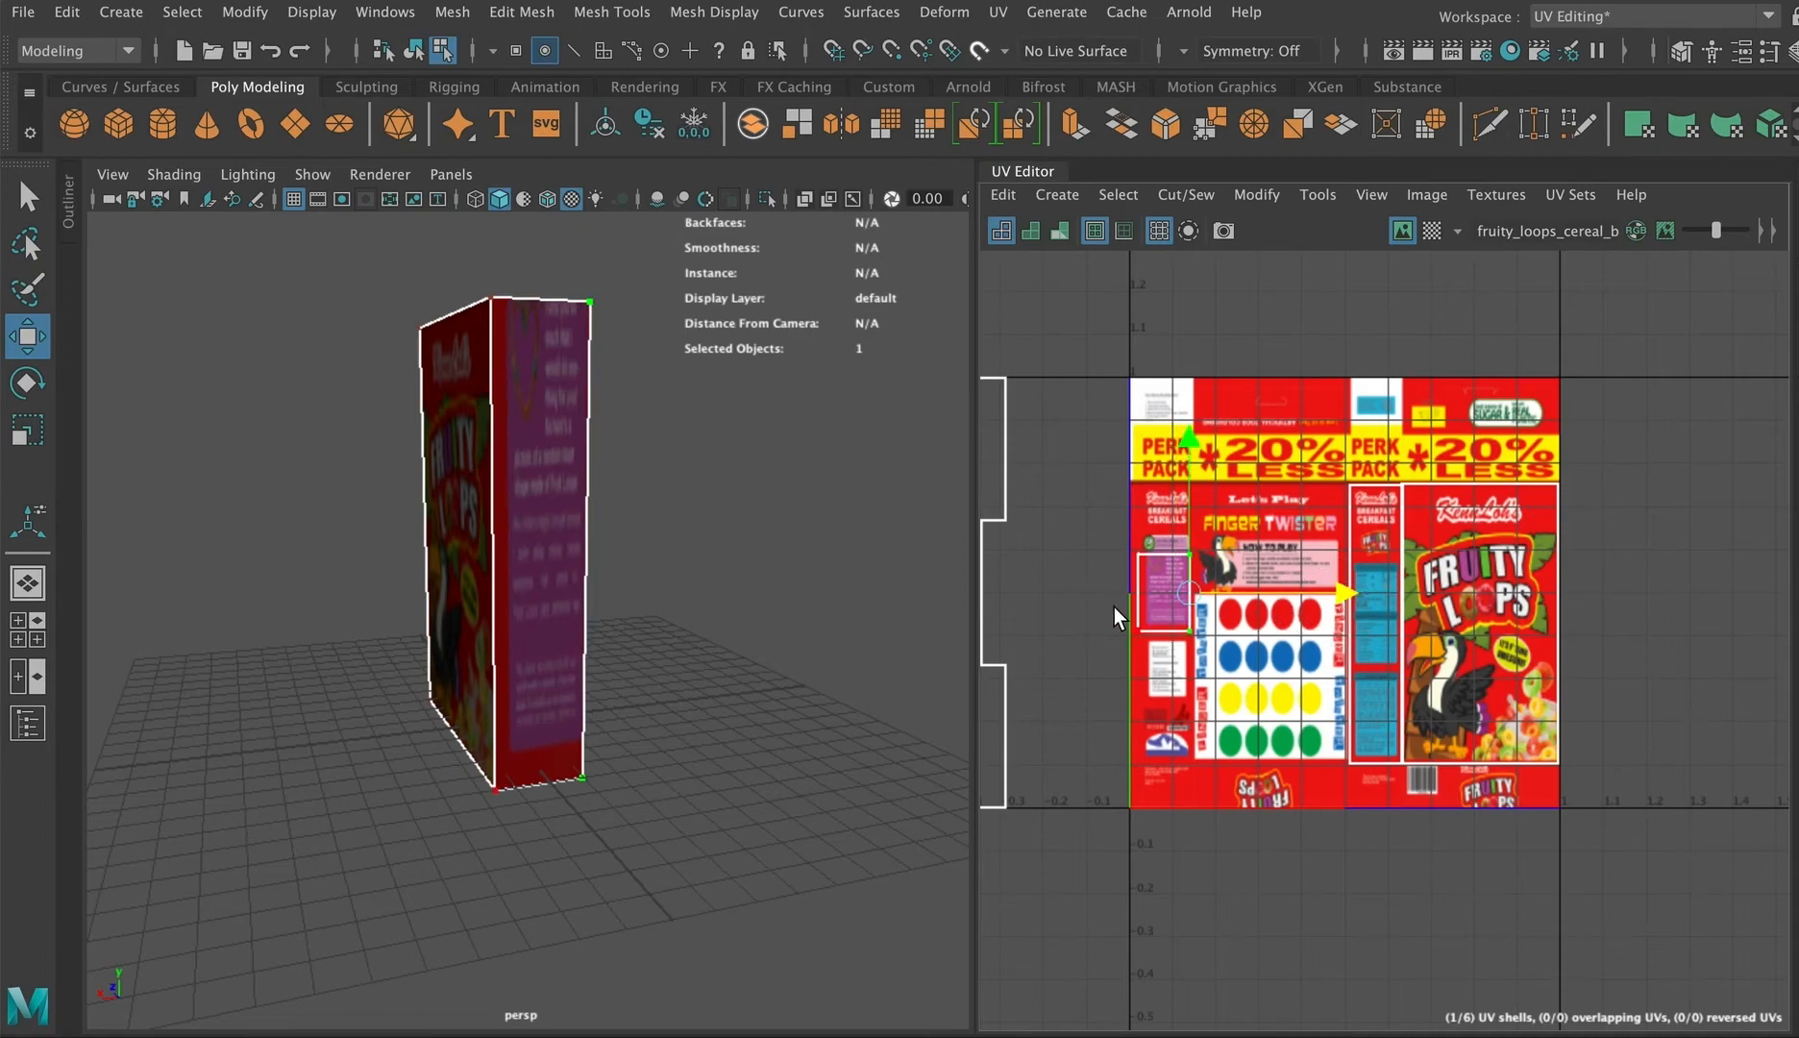
drag(1113, 605, 1216, 658)
drag(1180, 518, 1176, 606)
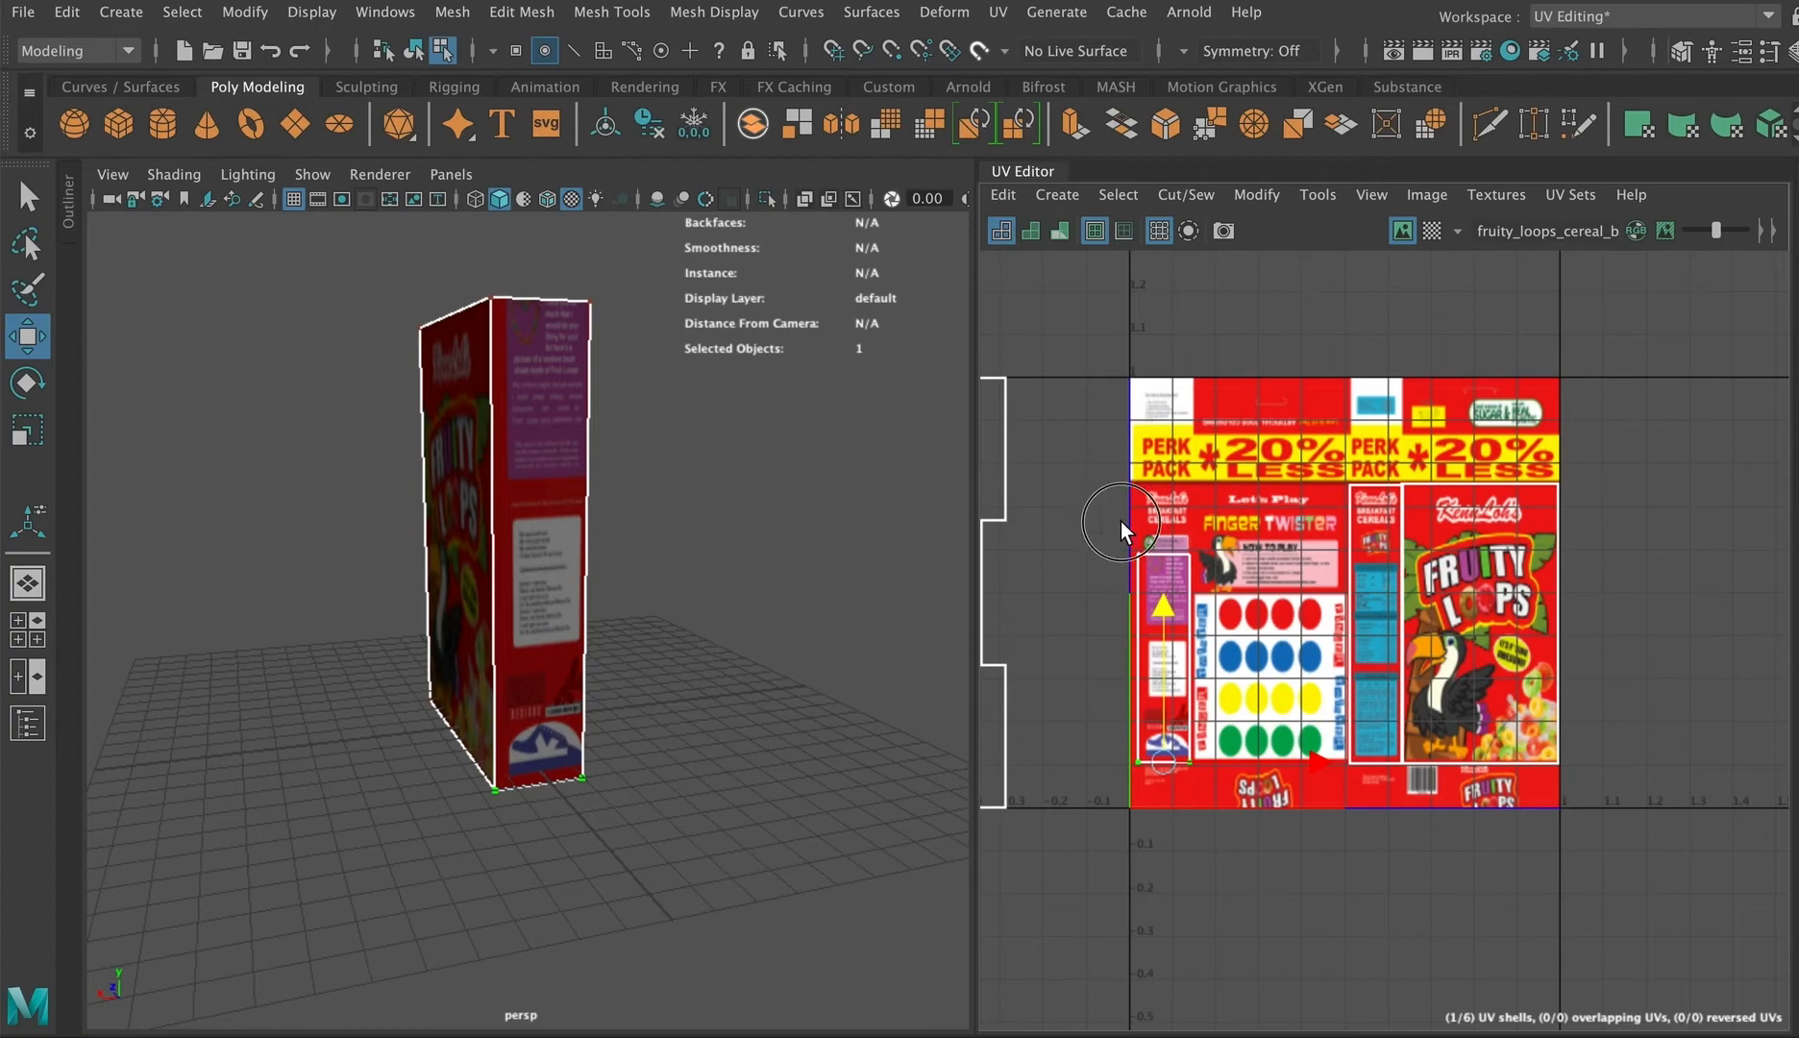
drag(1120, 522, 1203, 574)
drag(1161, 396, 1176, 328)
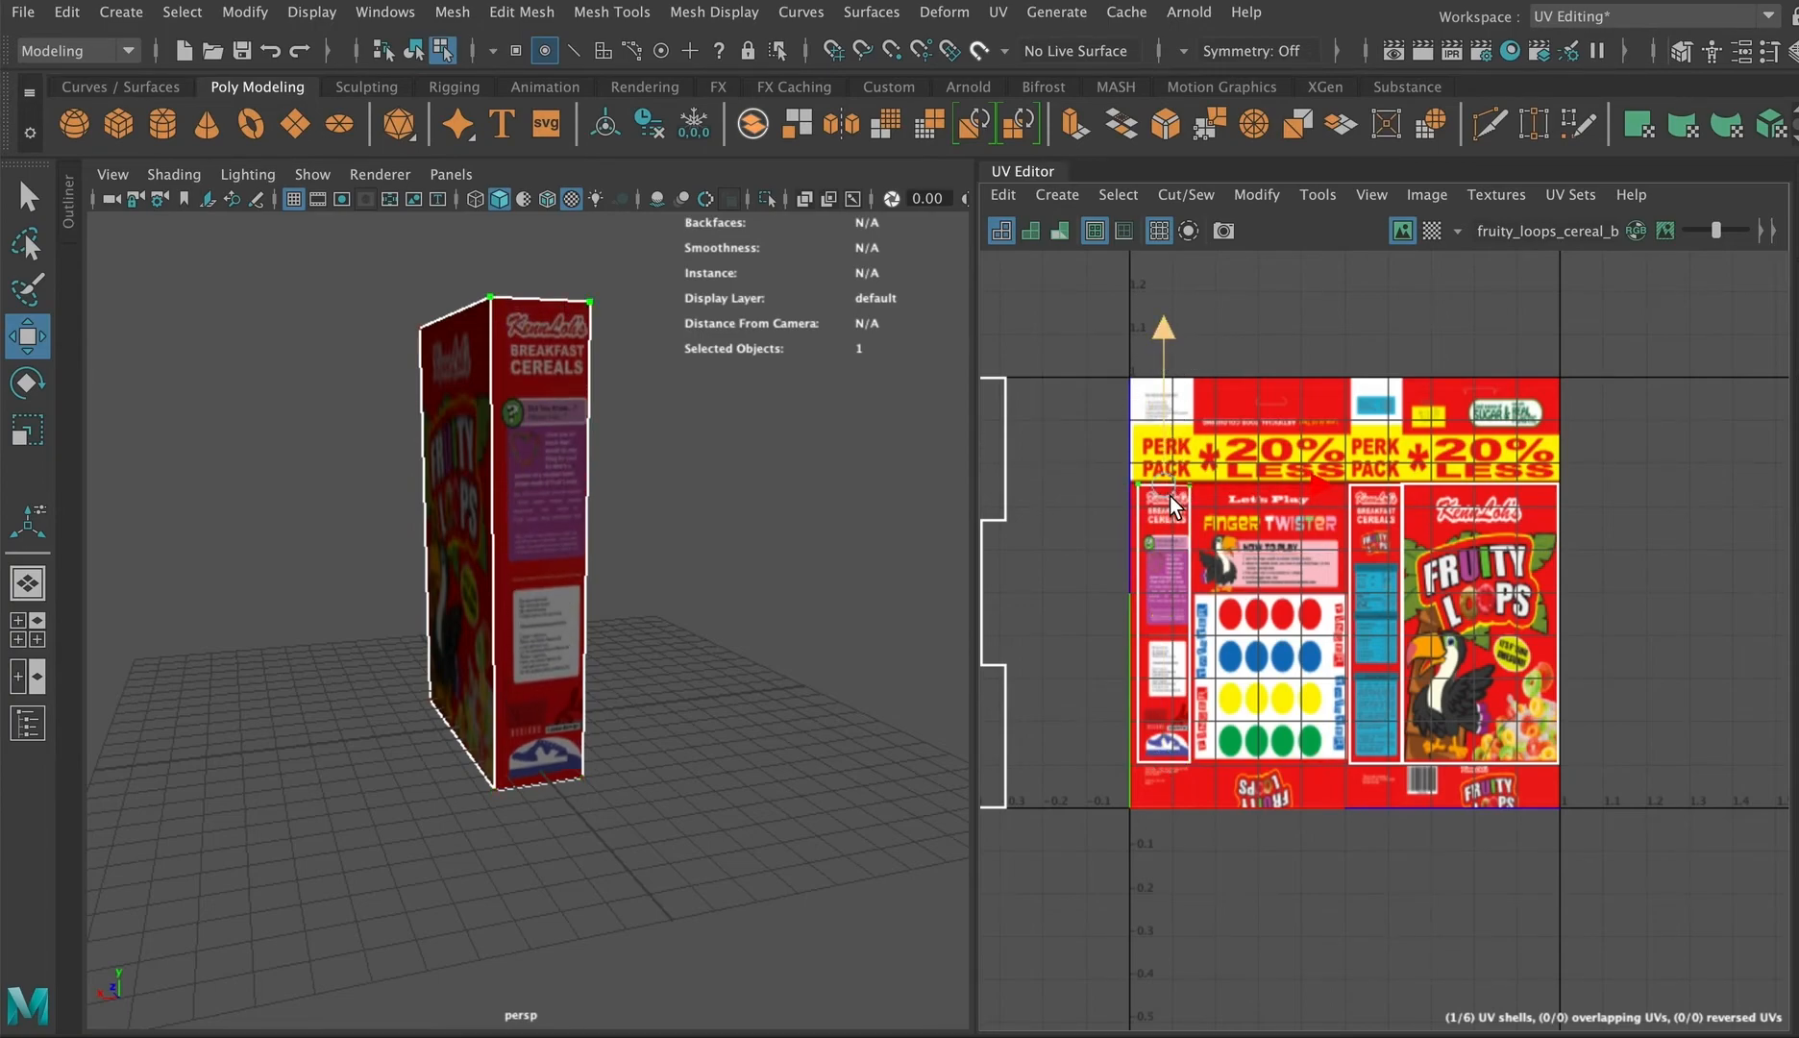
Step: Align the left side shell's edge UV points with the borders of the Breakfast Cereals side panel
drag(1111, 446, 1154, 838)
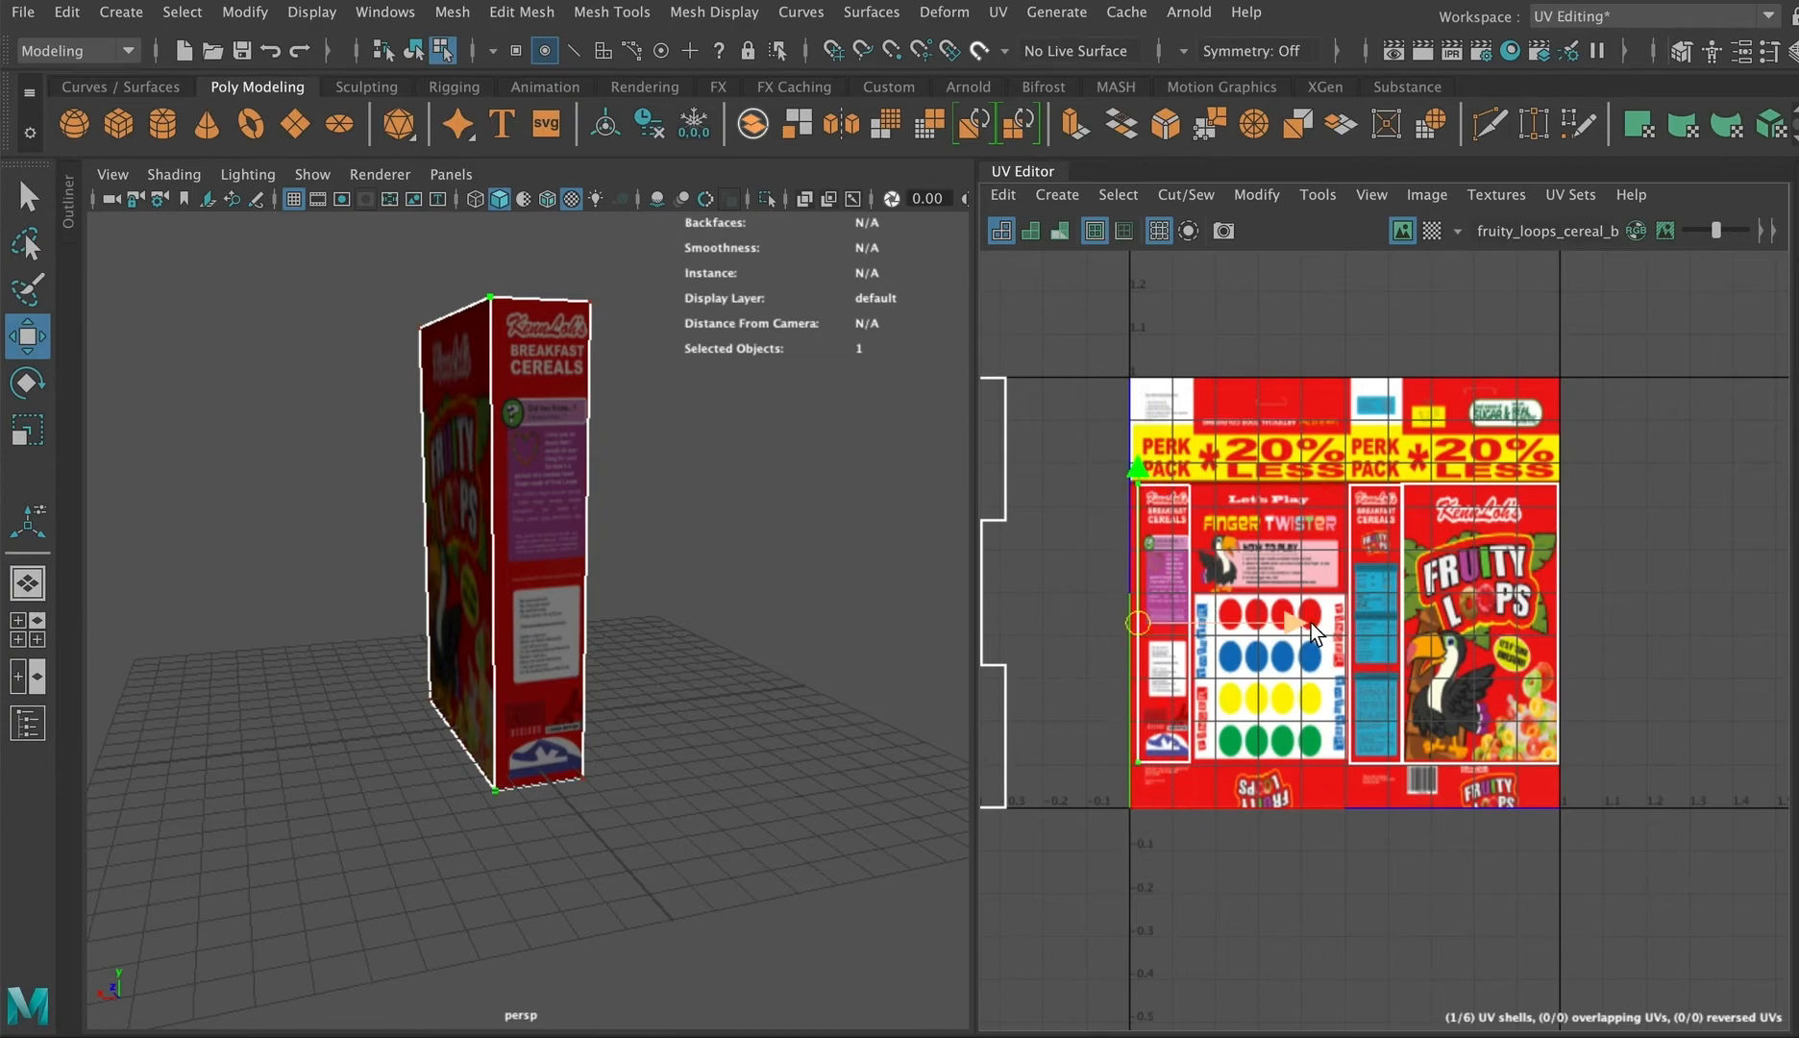
drag(1312, 623, 1298, 626)
drag(1224, 436, 1176, 780)
scroll(1216, 746, up, 4)
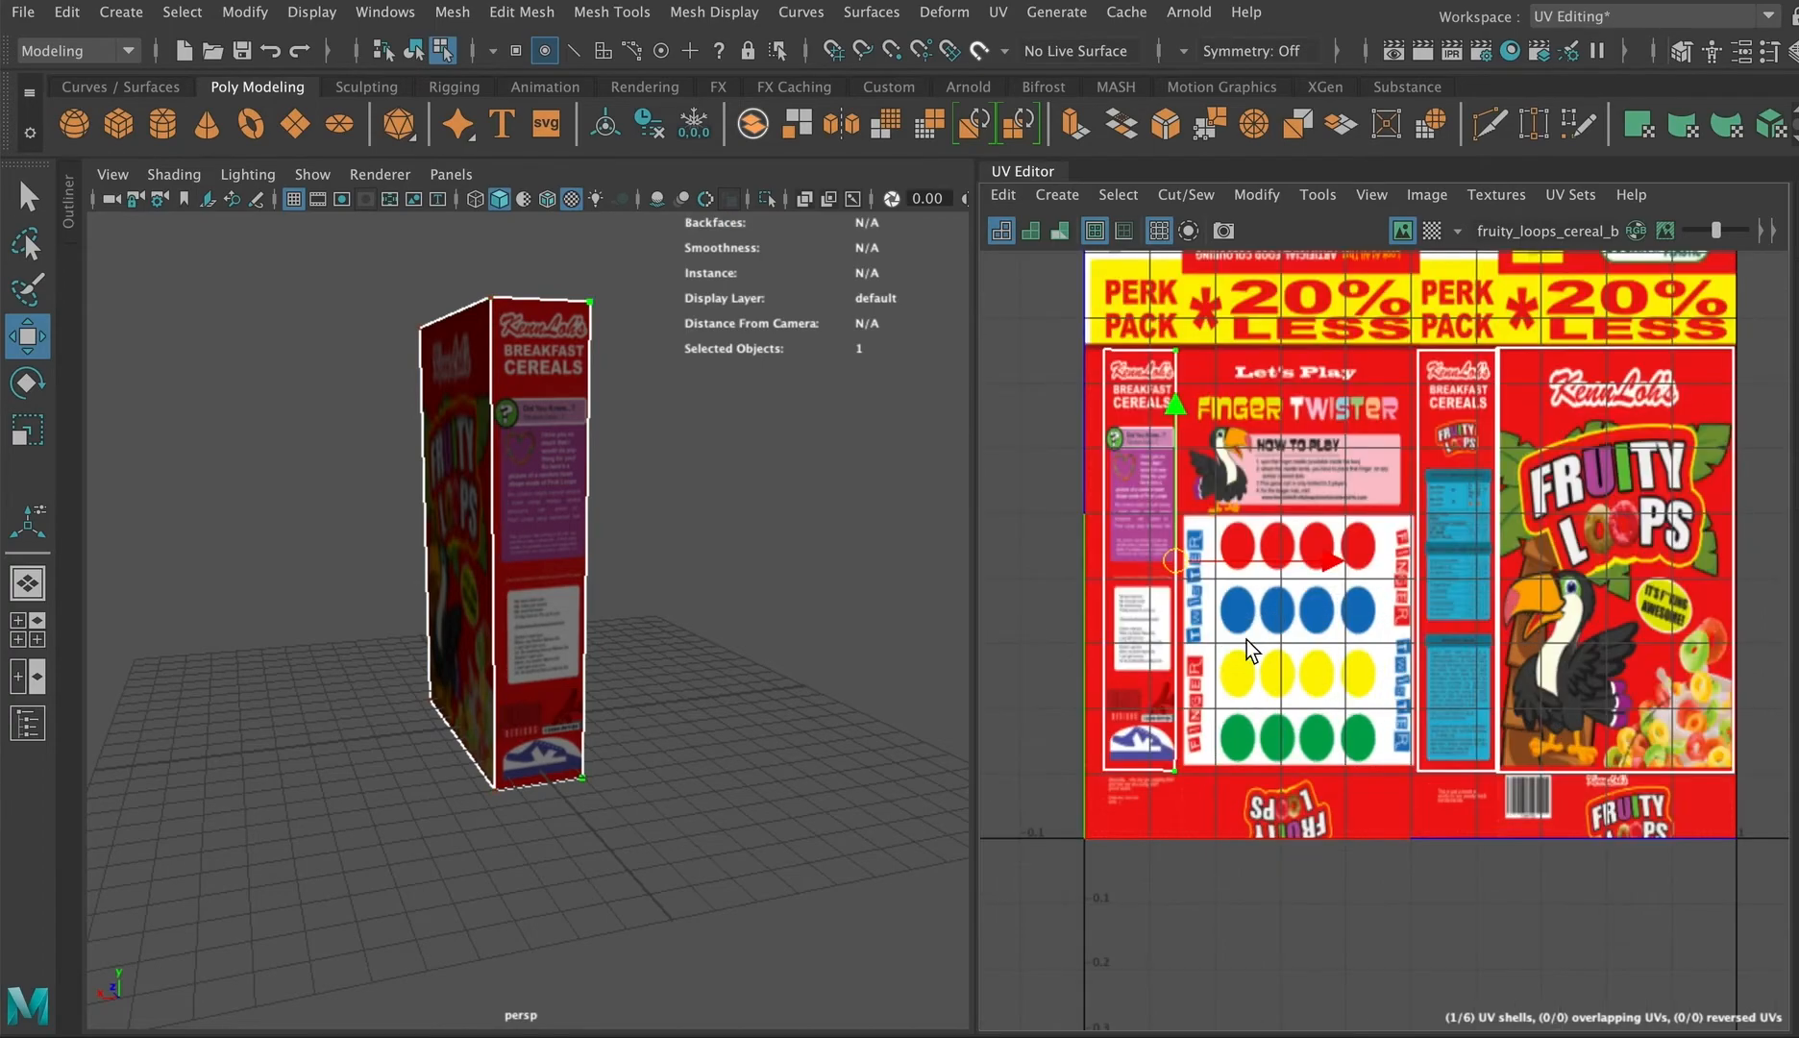
drag(1324, 563, 1328, 567)
Step: Select the box's back face and move its UV shell onto the image's Finger Twister panel
right_drag(510, 357, 513, 423)
alt+drag(826, 521, 650, 532)
click(546, 482)
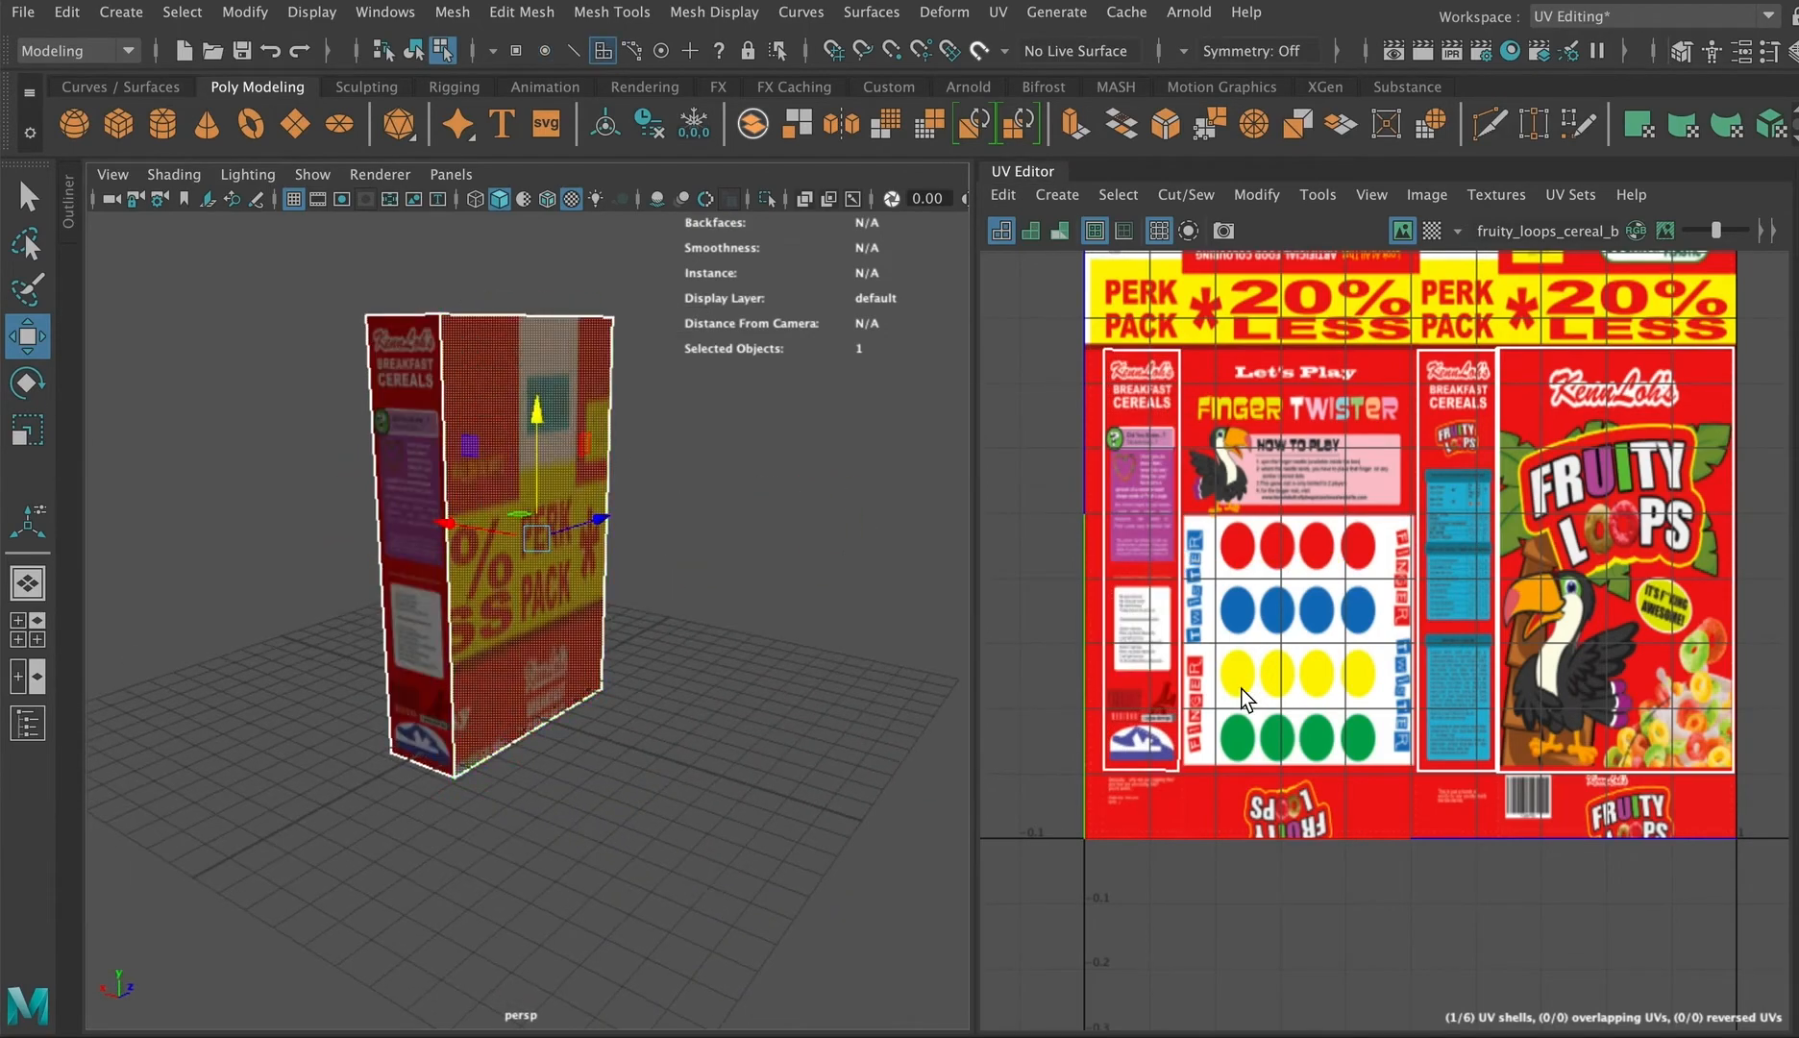
scroll(1039, 610, down, 5)
alt+middle_drag(1039, 610, 1149, 669)
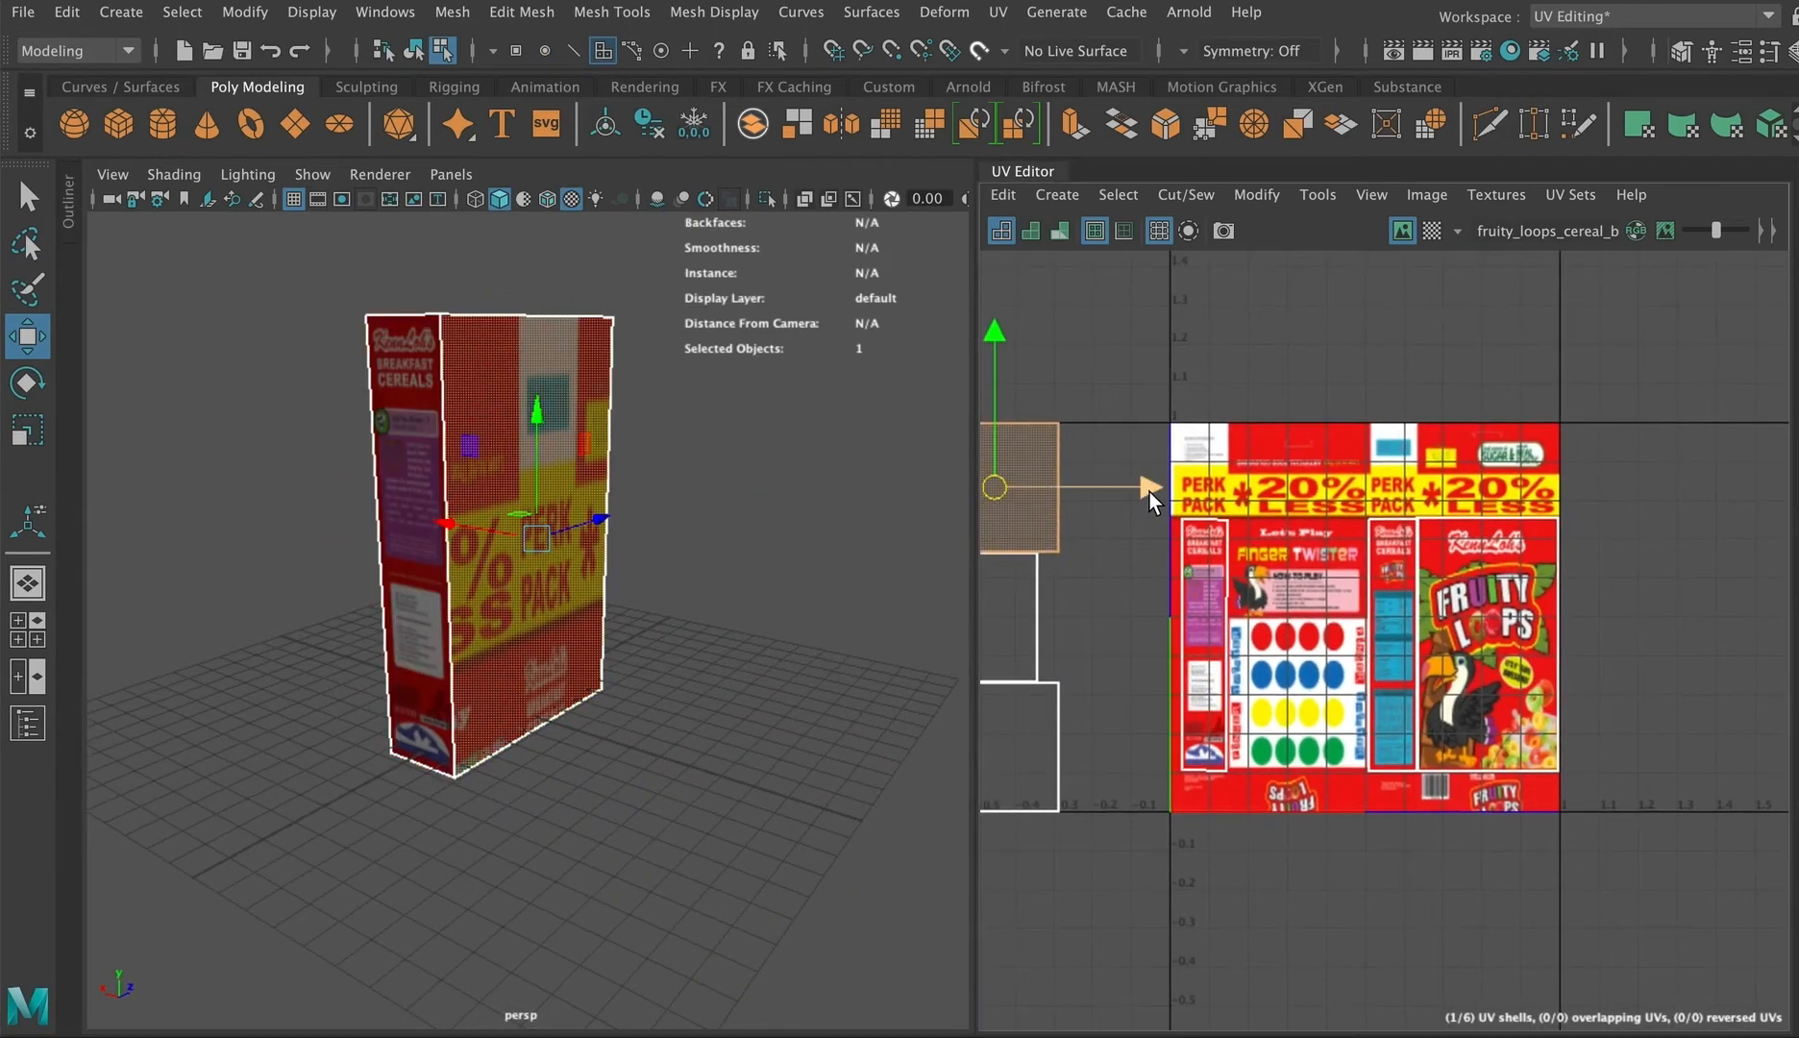
drag(1149, 490, 1459, 508)
drag(1302, 360, 1300, 547)
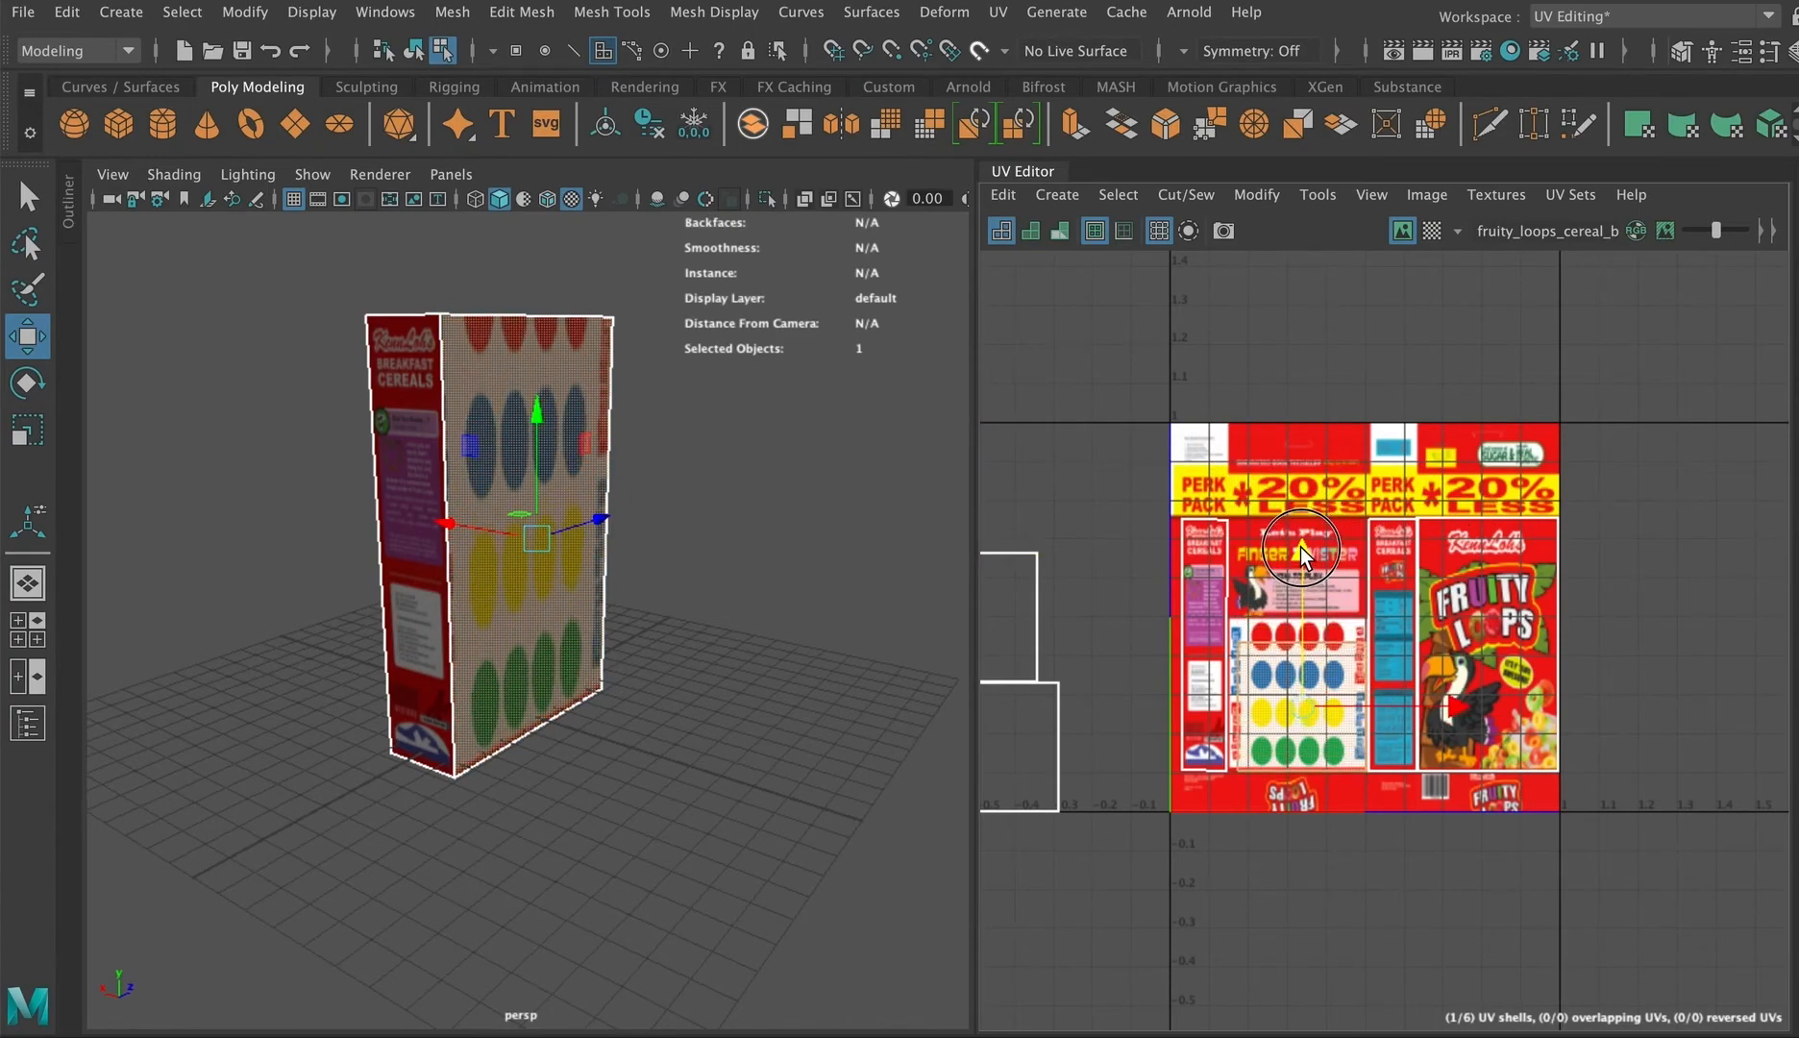
Step: Move the back shell's UV points to fit the Finger Twister panel's edges
right_drag(1255, 662, 1342, 670)
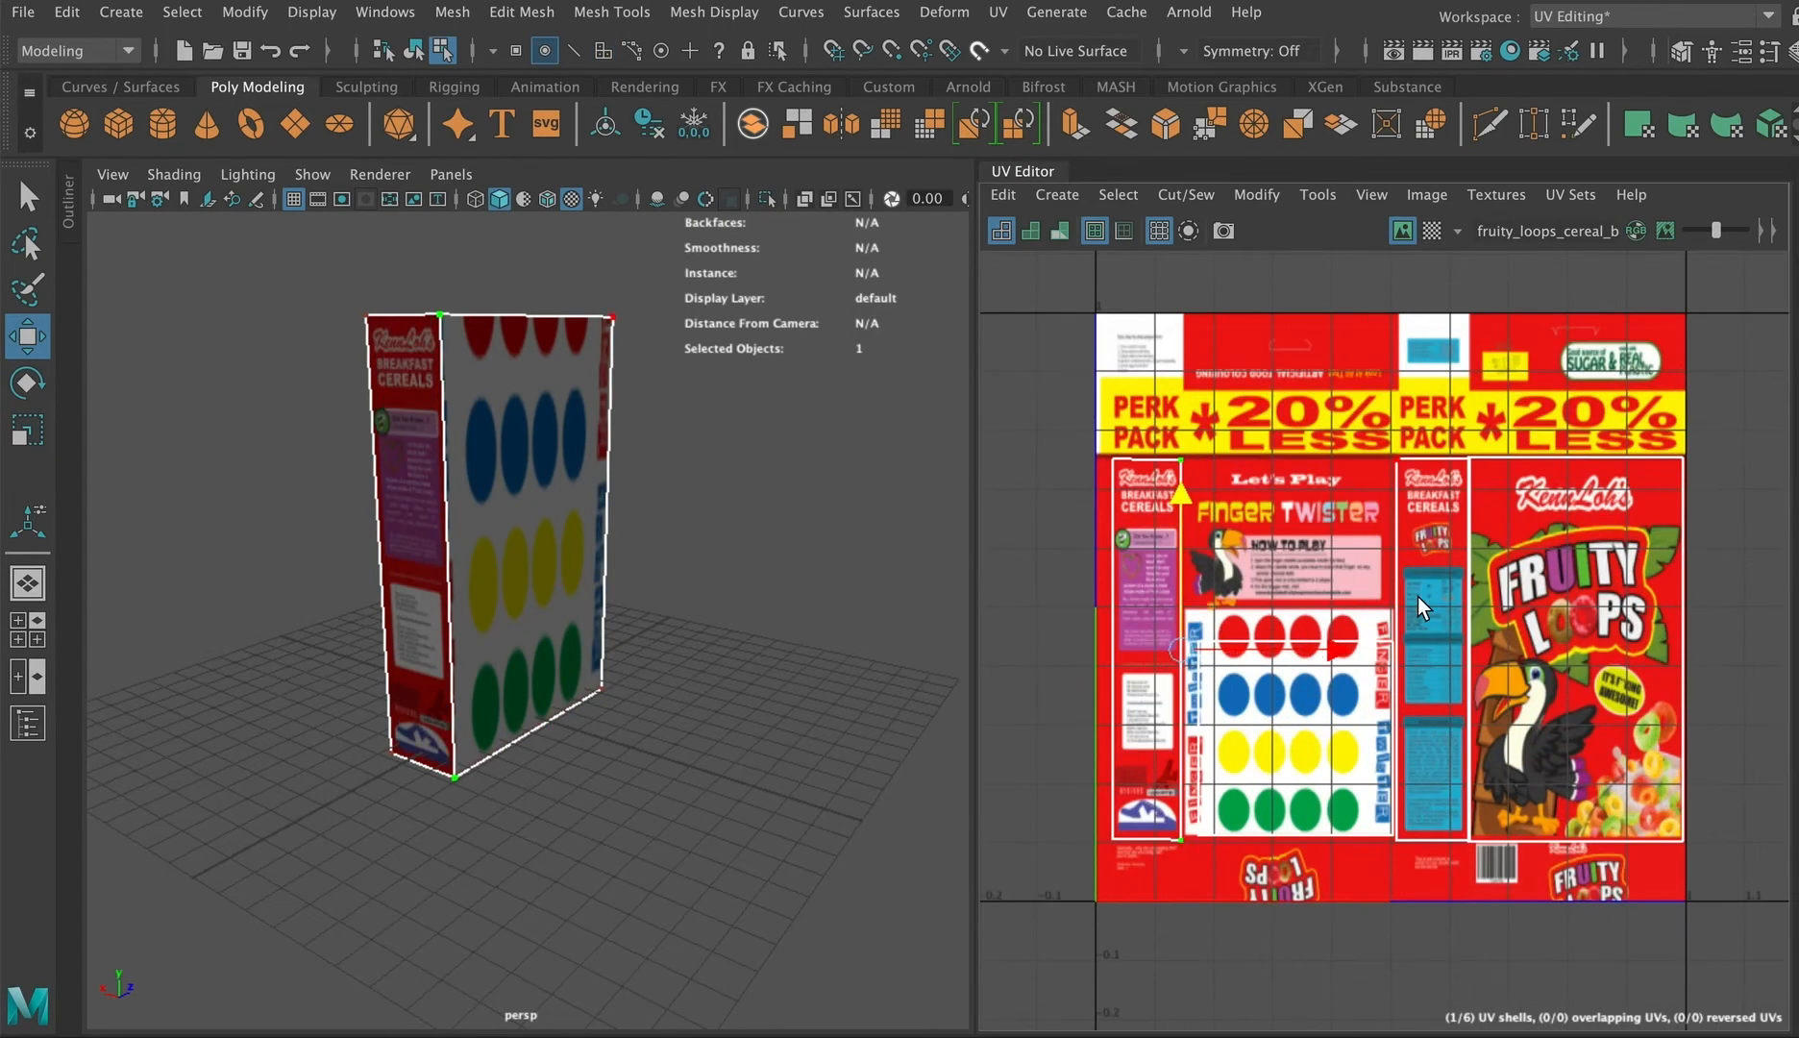
click(1163, 621)
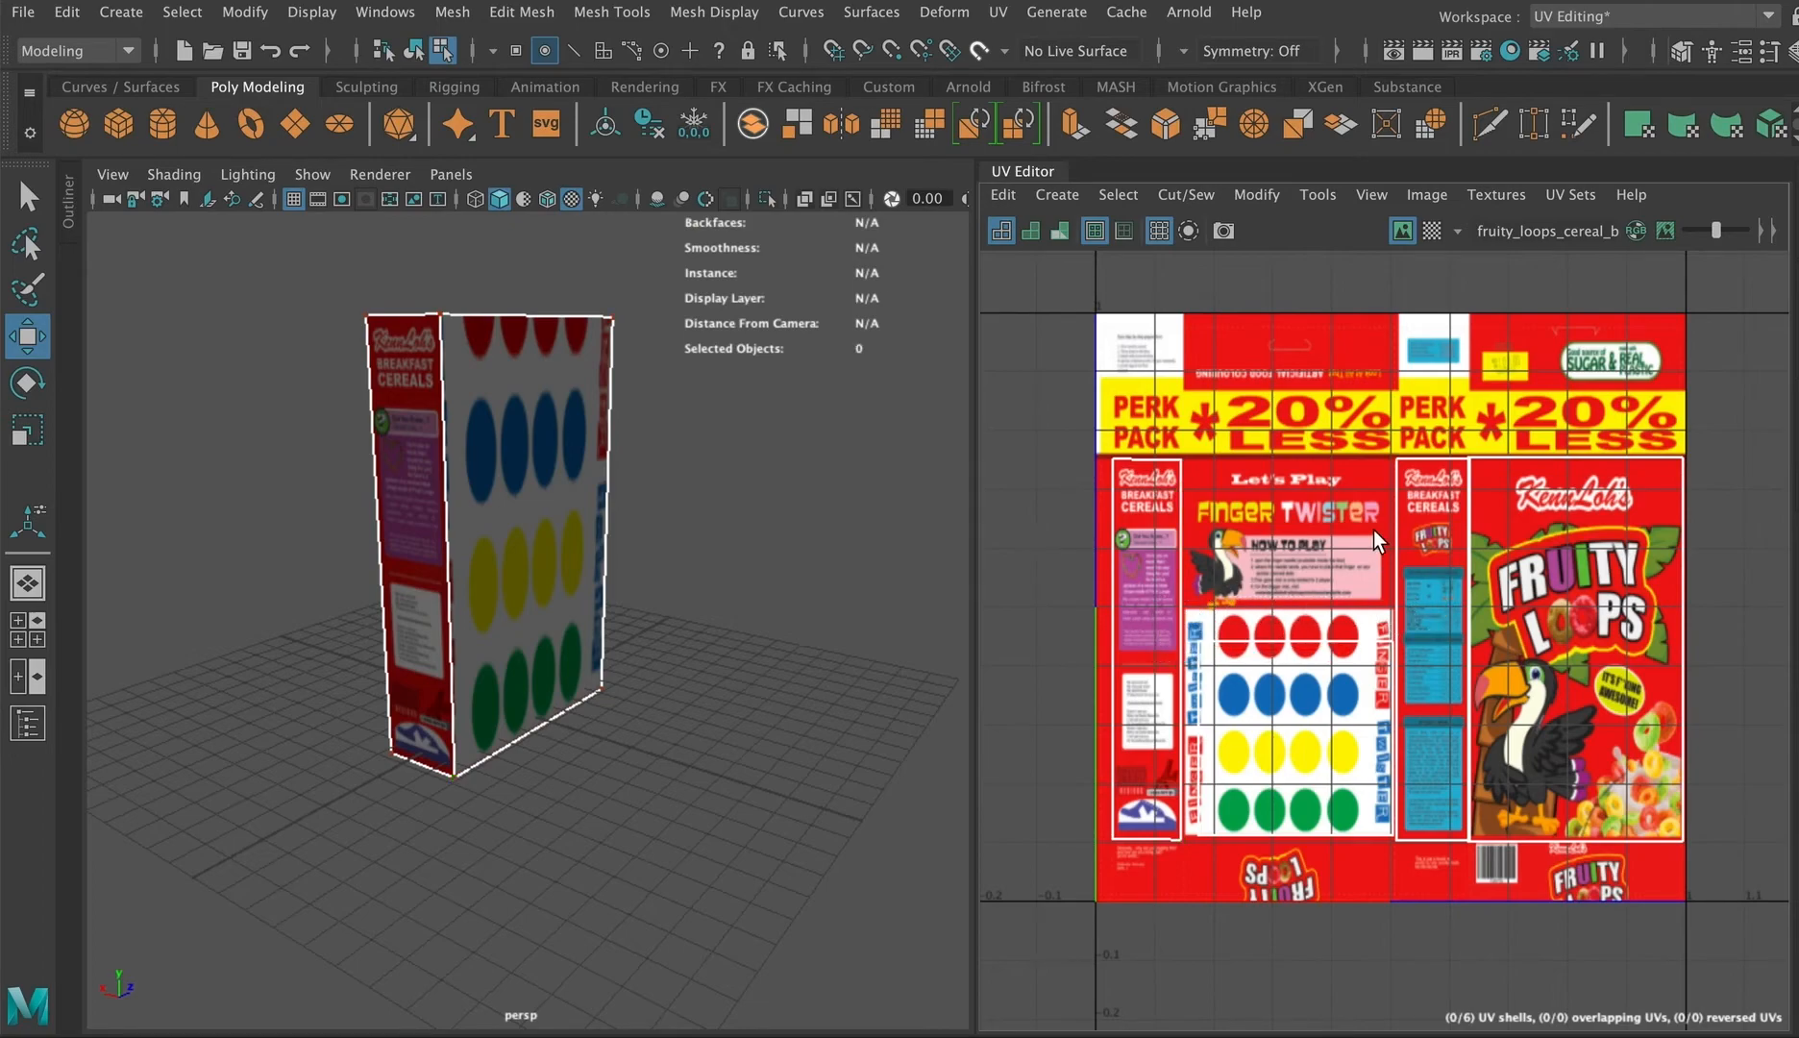
click(1294, 538)
drag(1297, 490, 1303, 315)
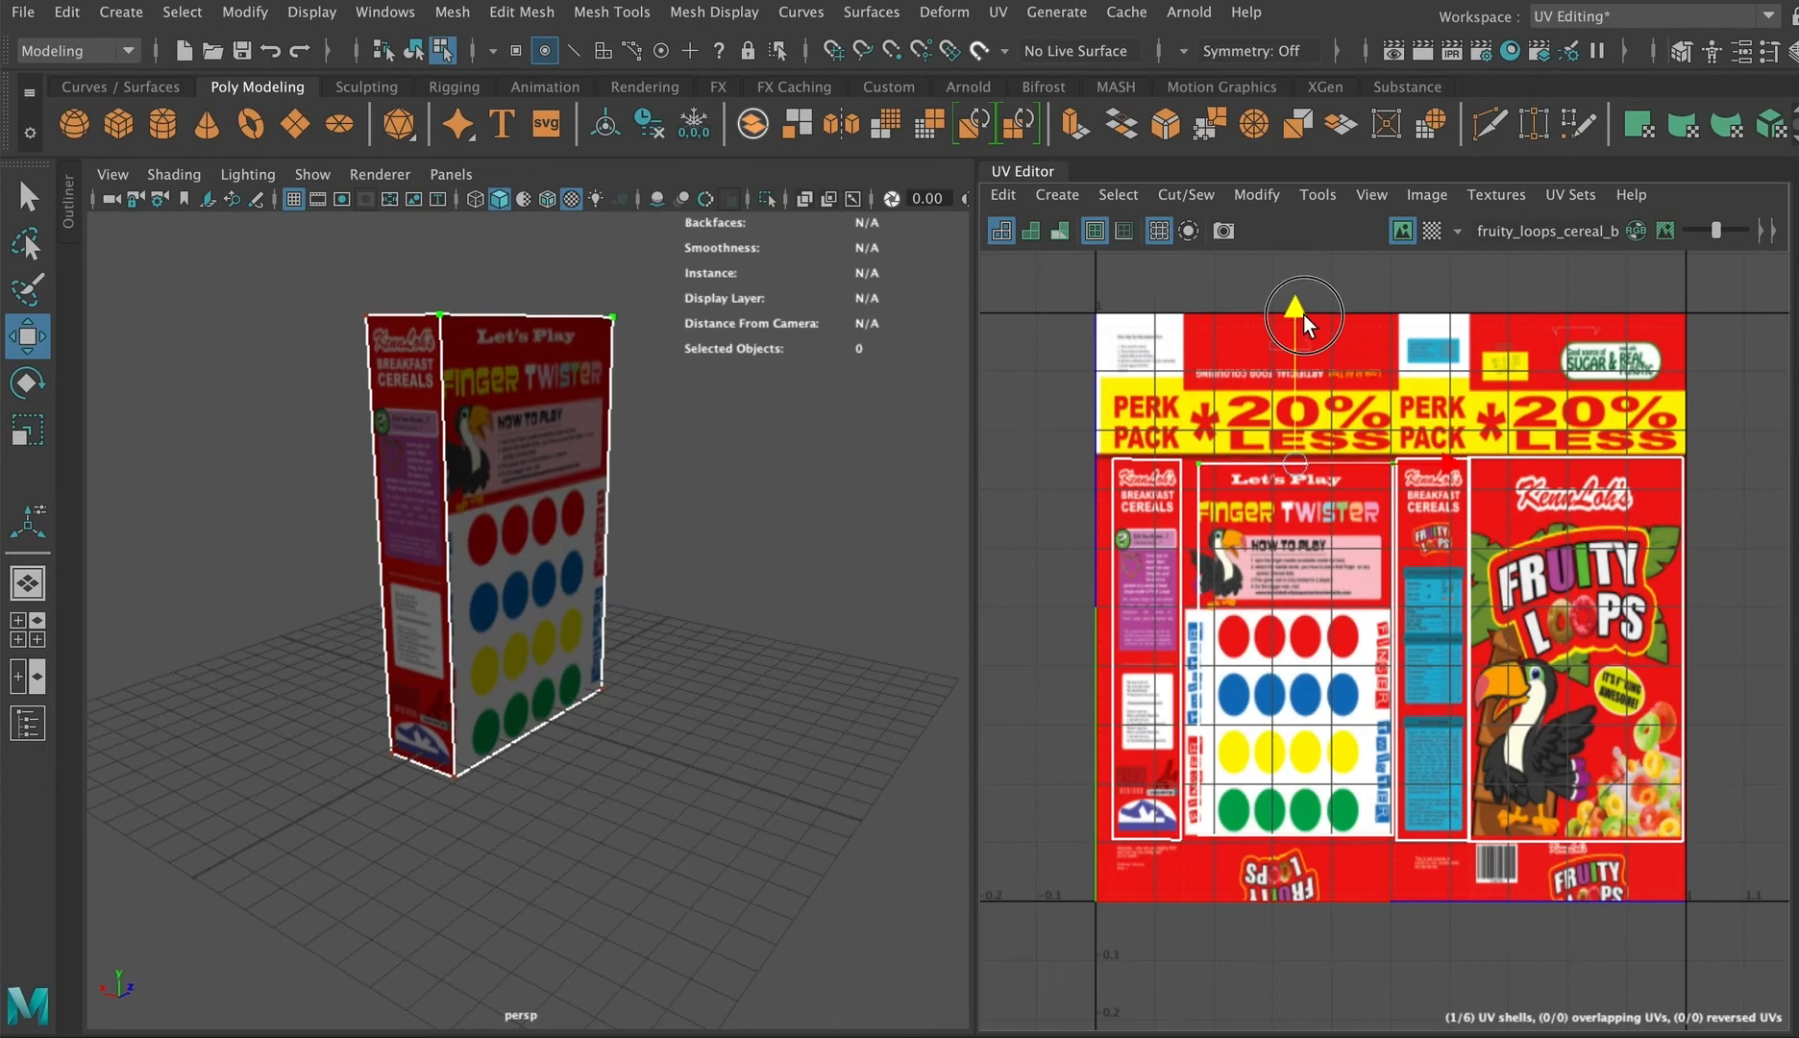
drag(1219, 430, 1176, 882)
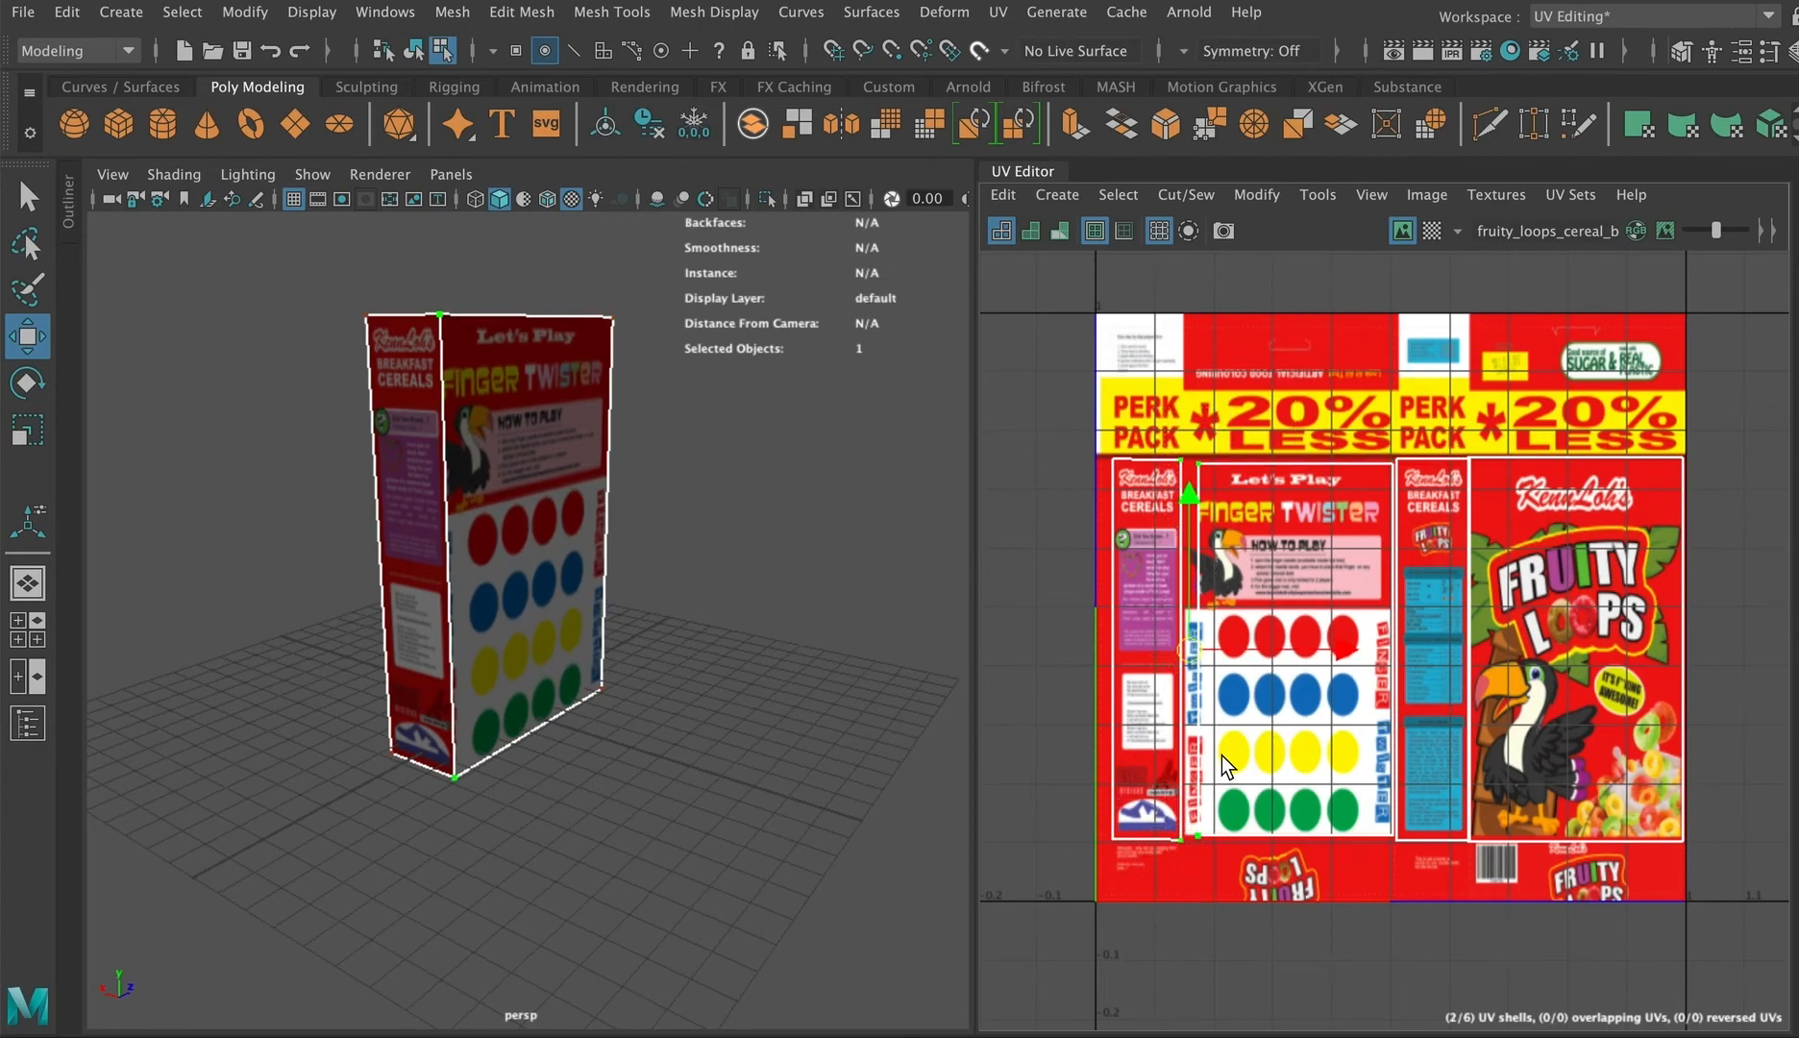
drag(1251, 412, 1191, 859)
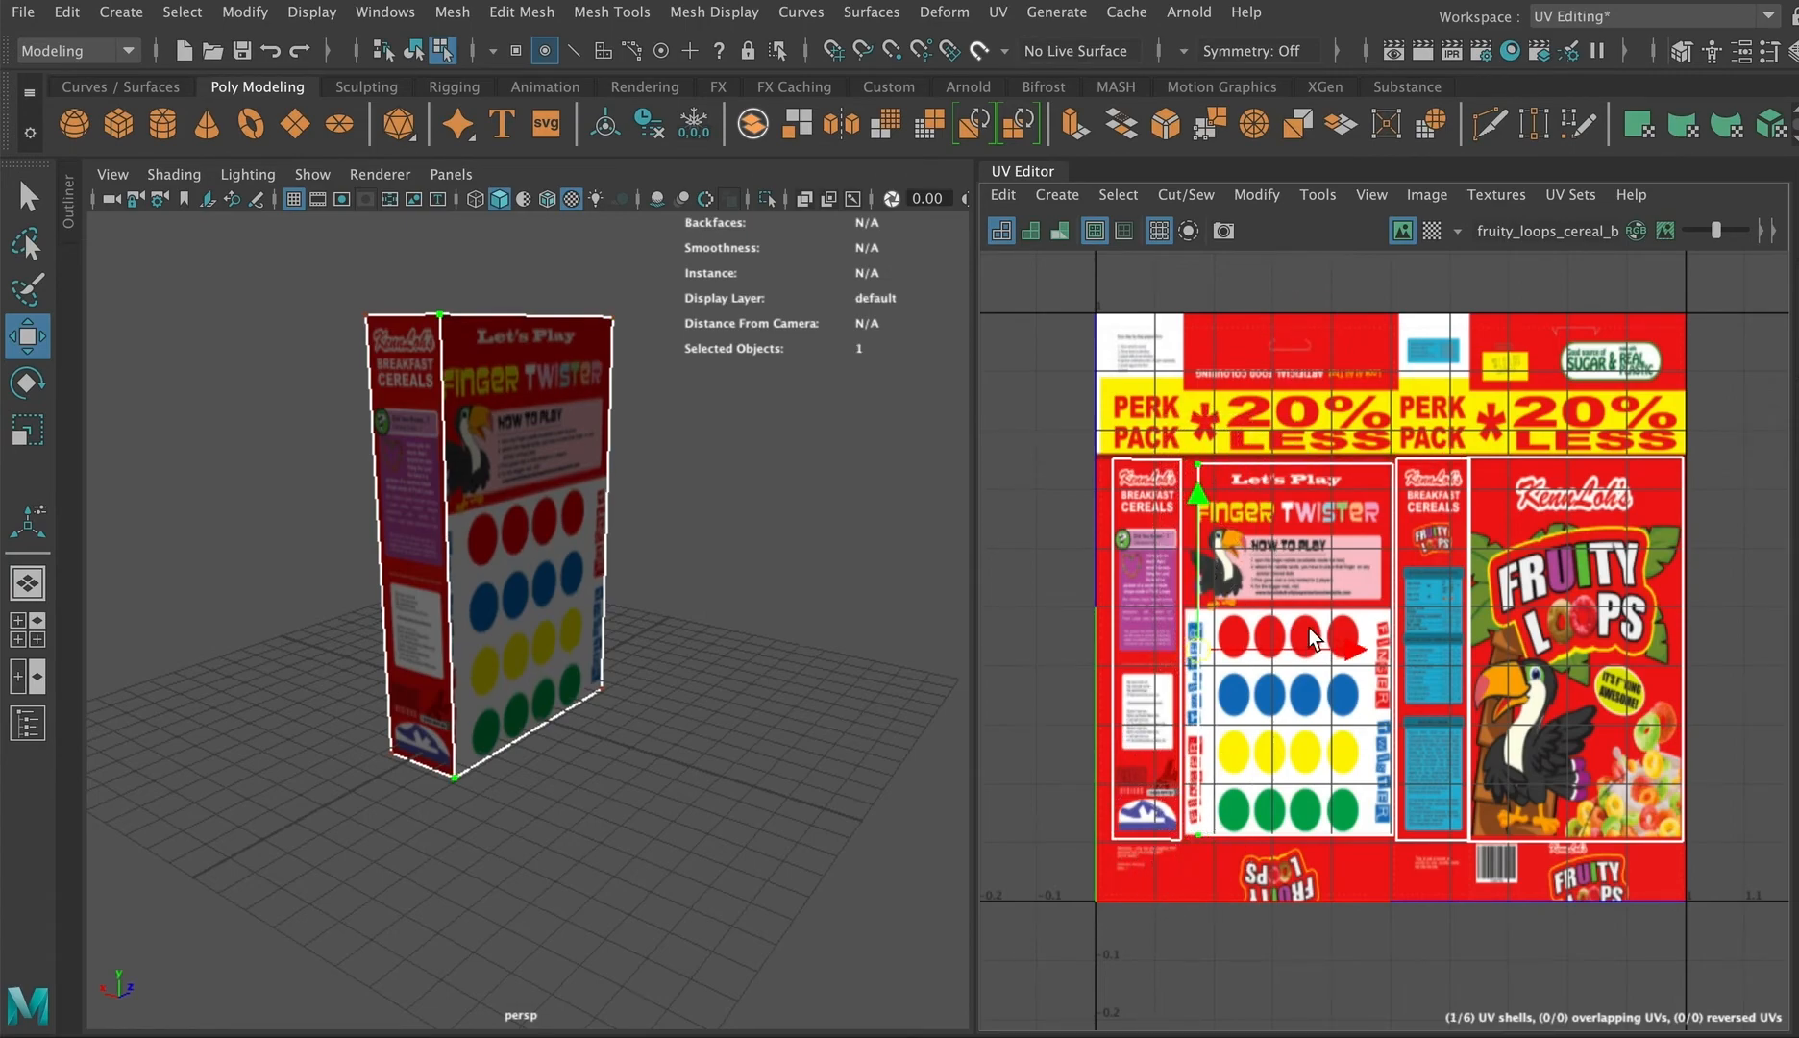
drag(1338, 652, 1325, 652)
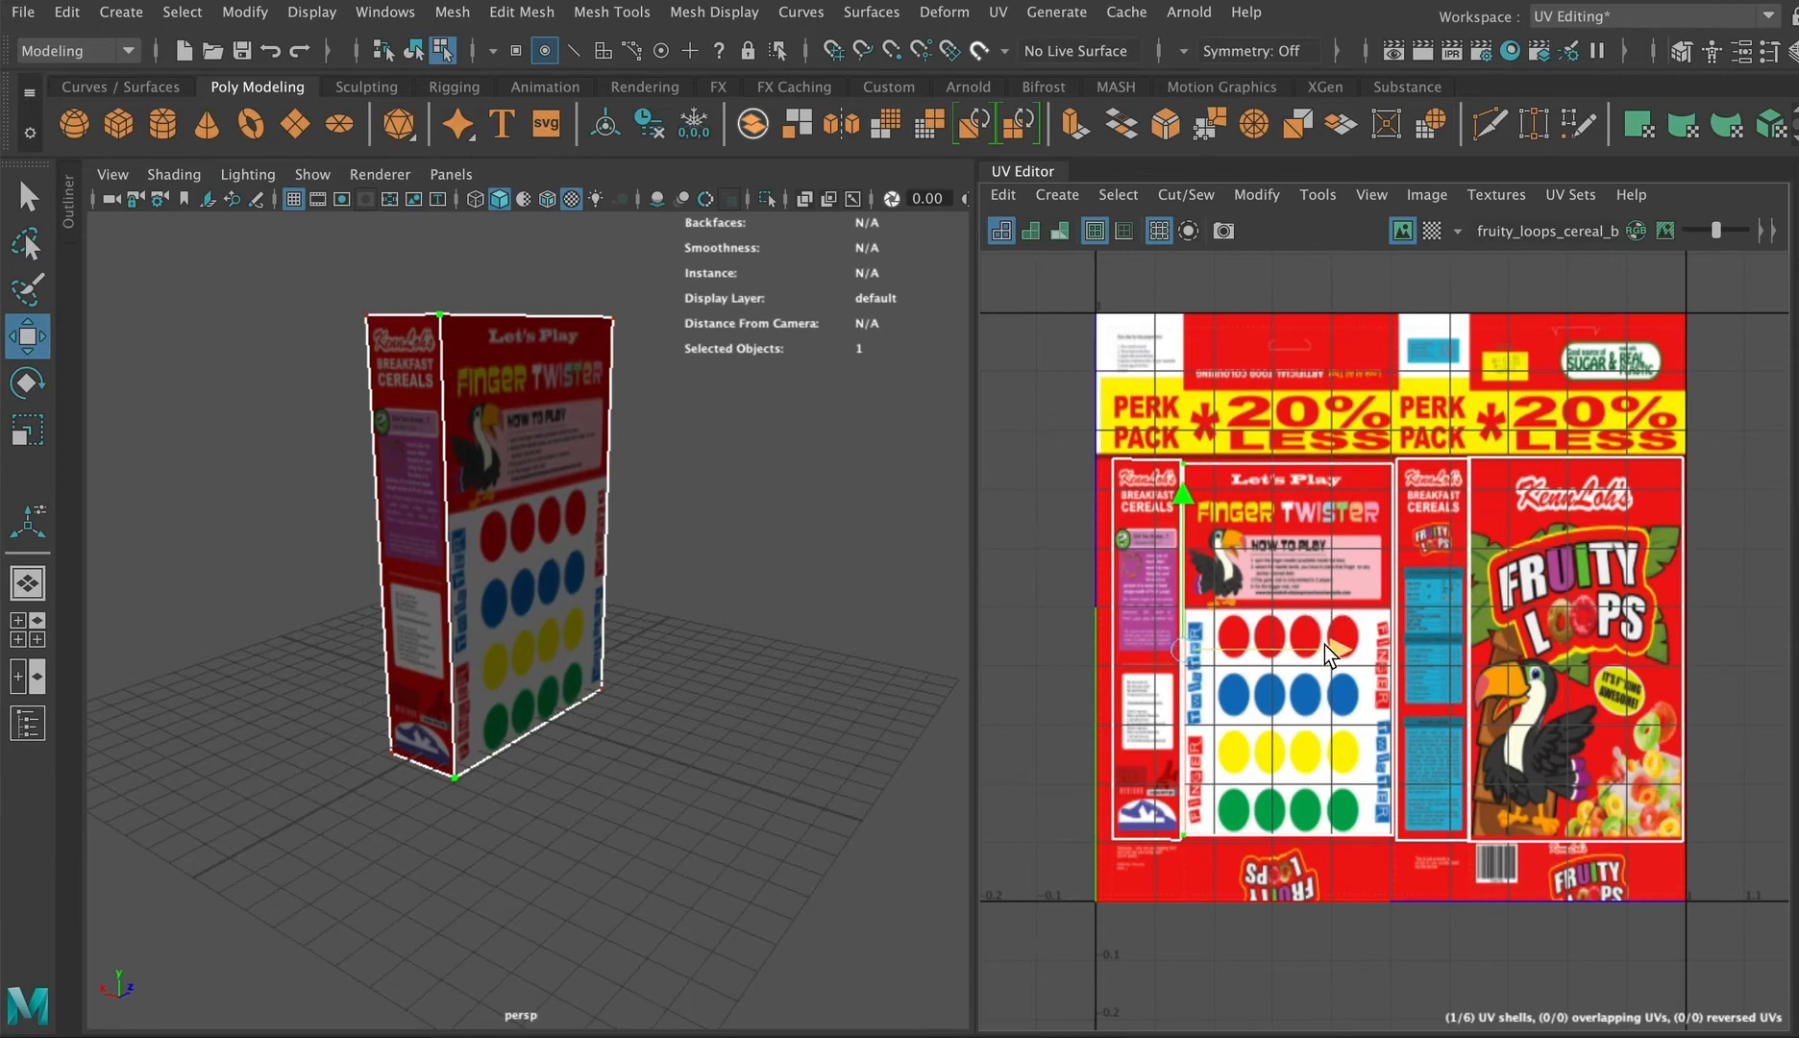
Step: Select the bottom face and move its UV shell onto the image's bottom Fruity Loops strip
alt+drag(547, 531, 1159, 547)
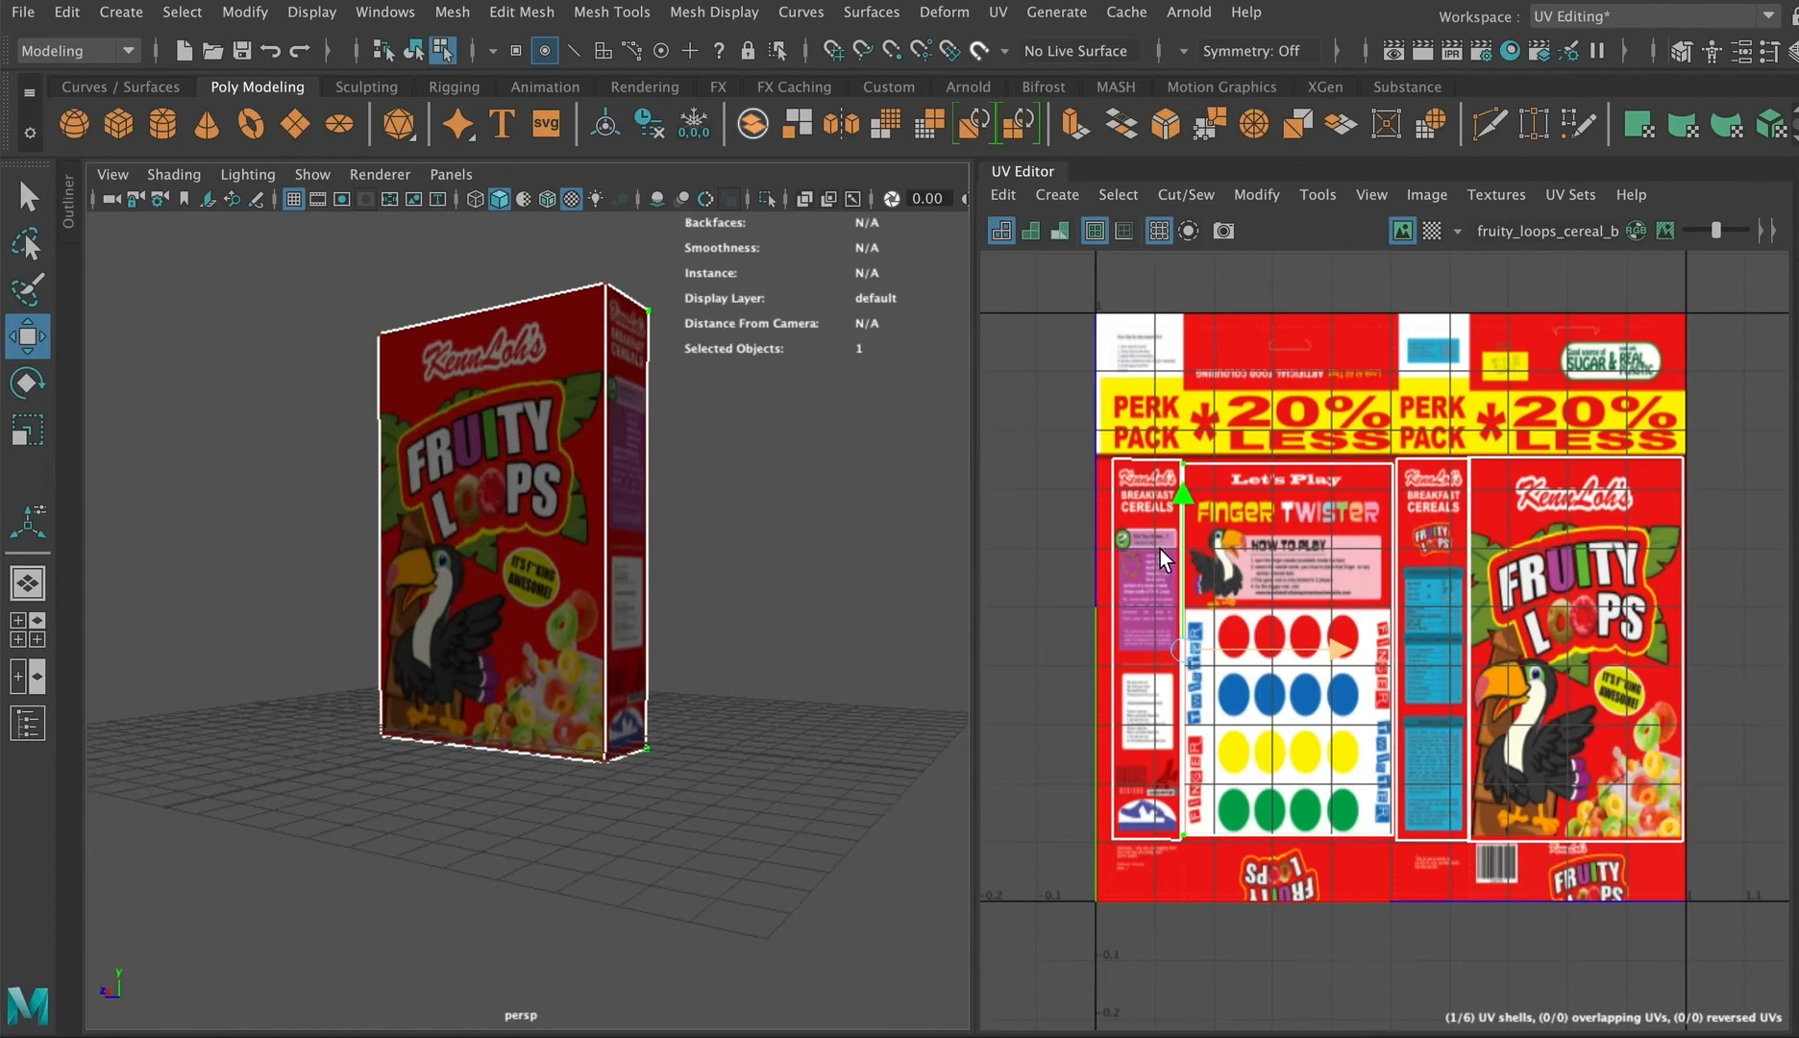
scroll(1160, 548, down, 3)
right_drag(994, 588, 994, 631)
click(994, 617)
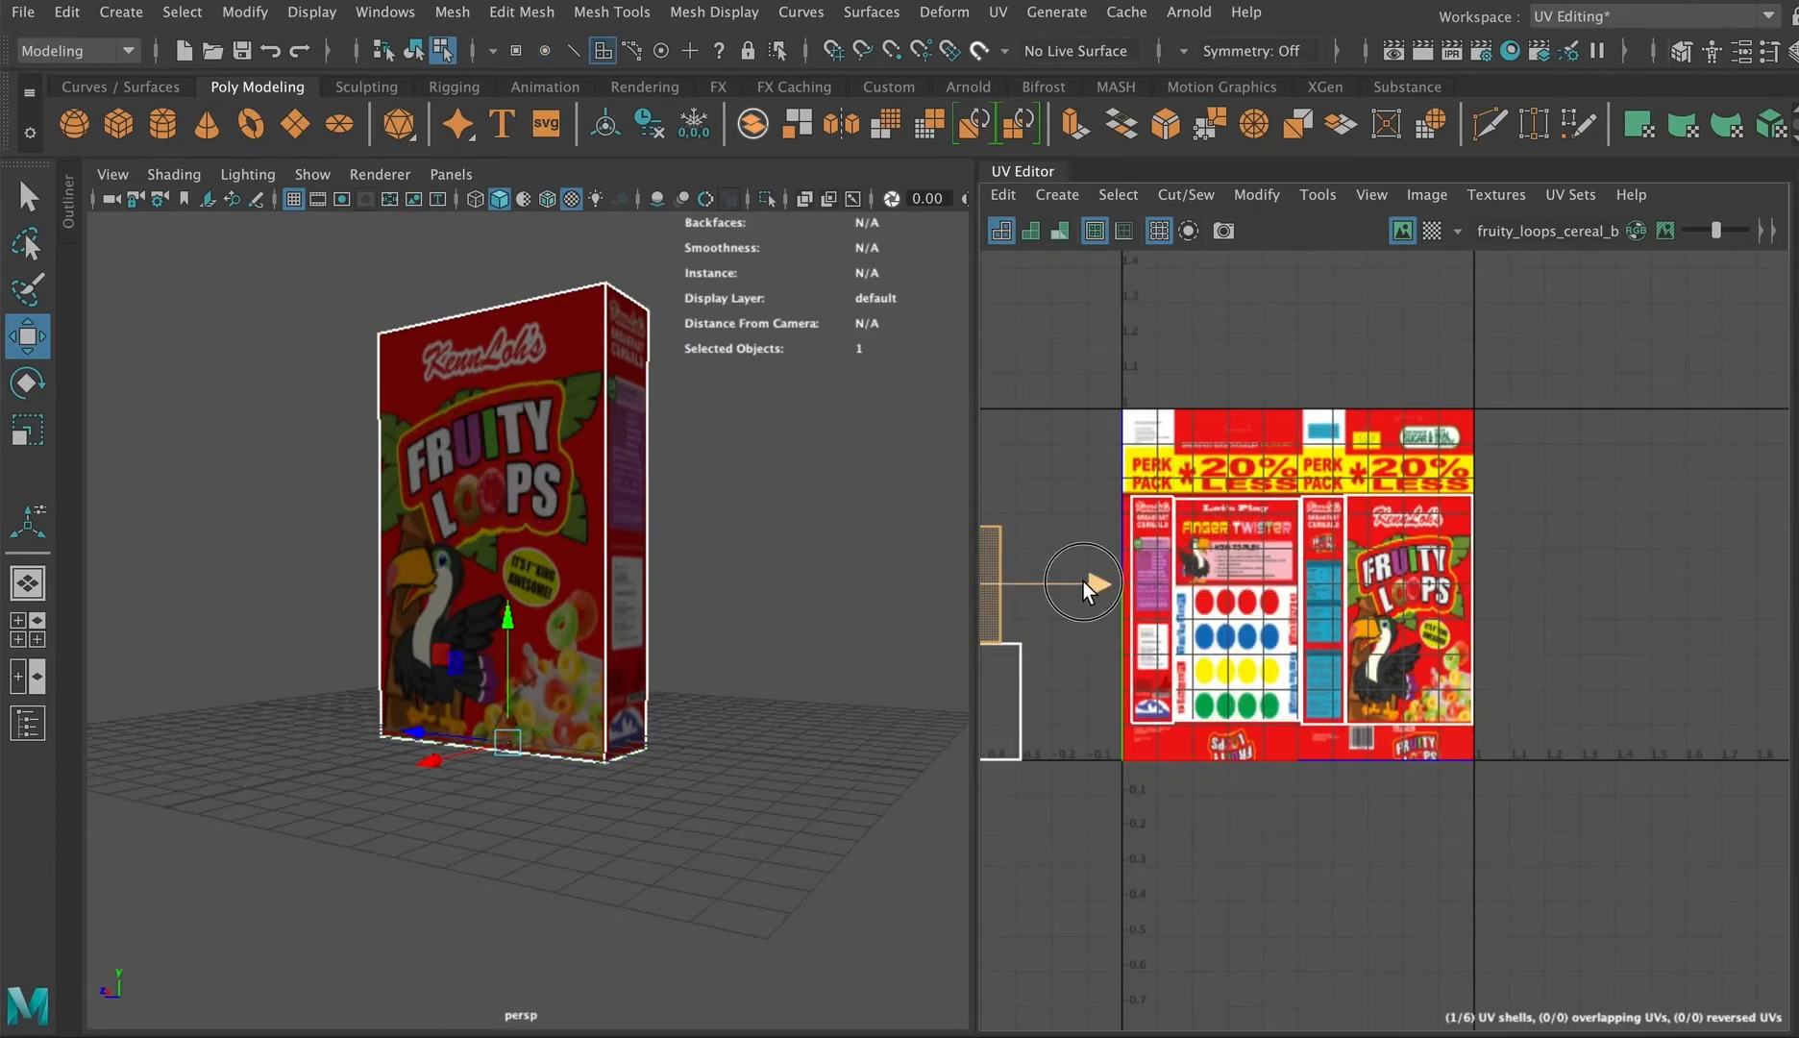
drag(1084, 581, 1372, 581)
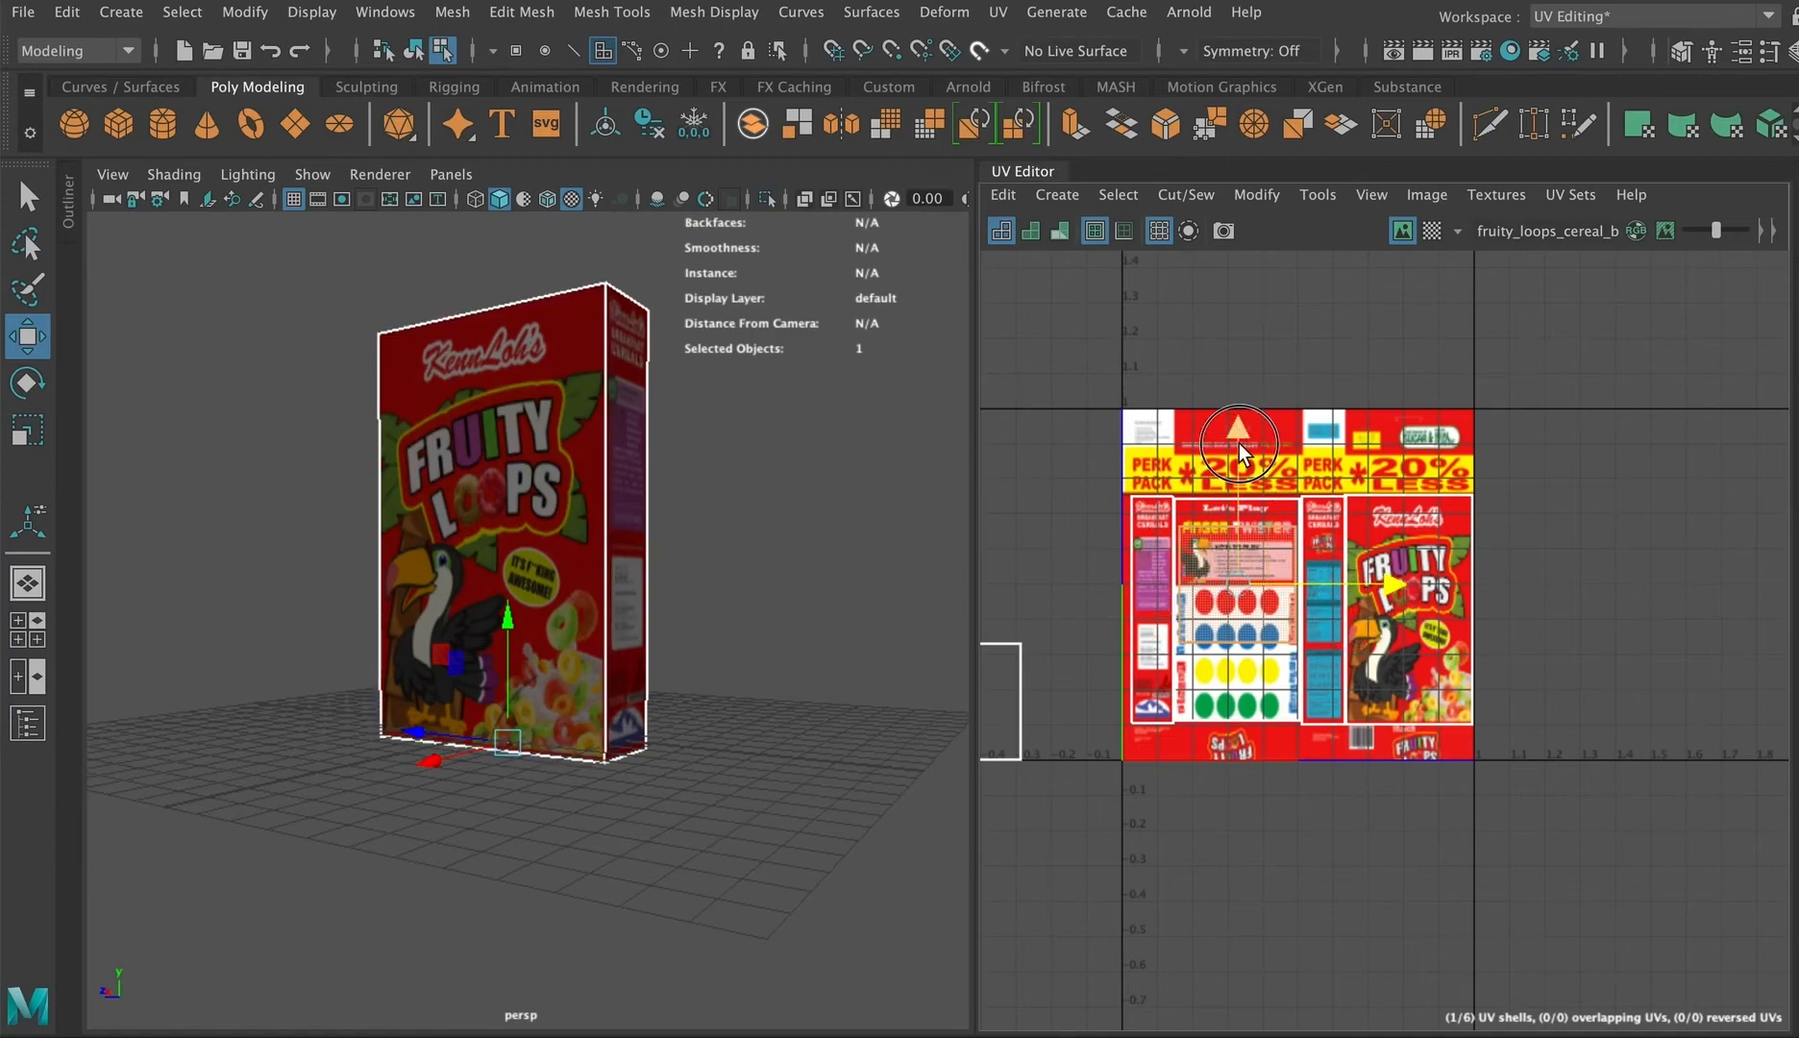
drag(1241, 454, 1242, 619)
scroll(1239, 675, up, 3)
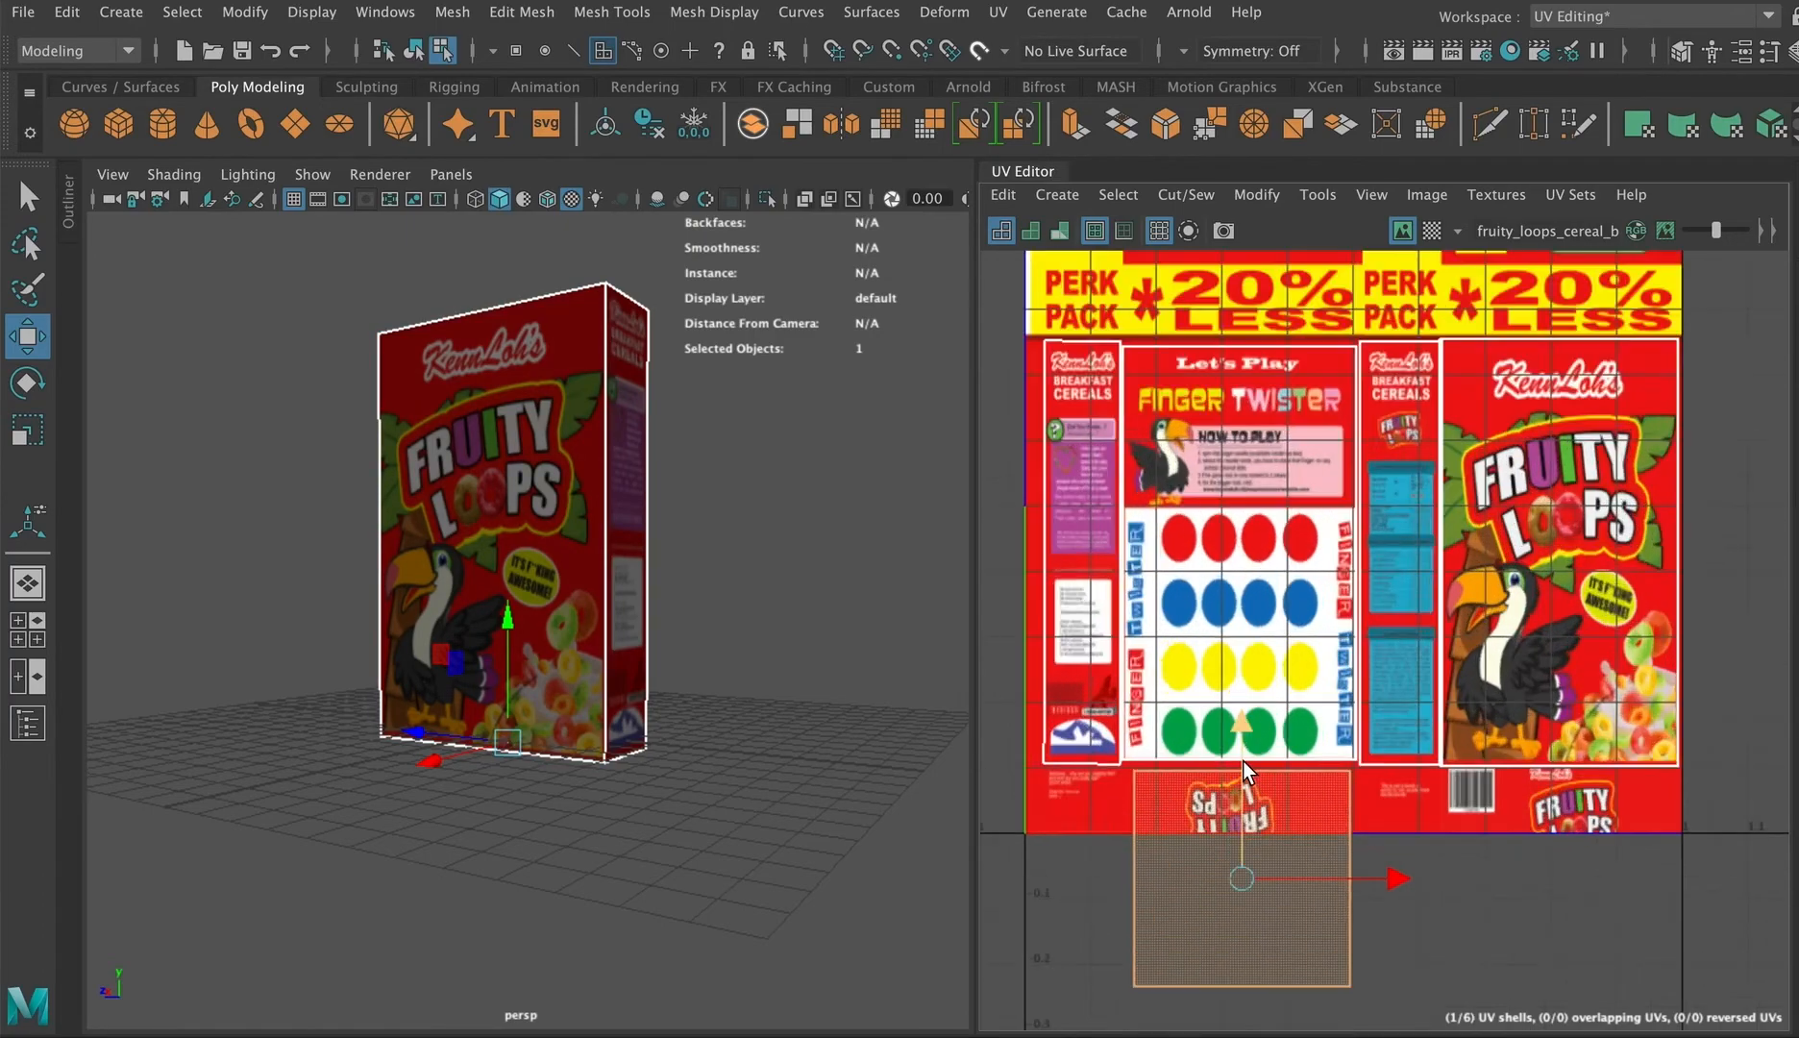
scroll(1242, 768, up, 5)
scroll(1237, 679, down, 2)
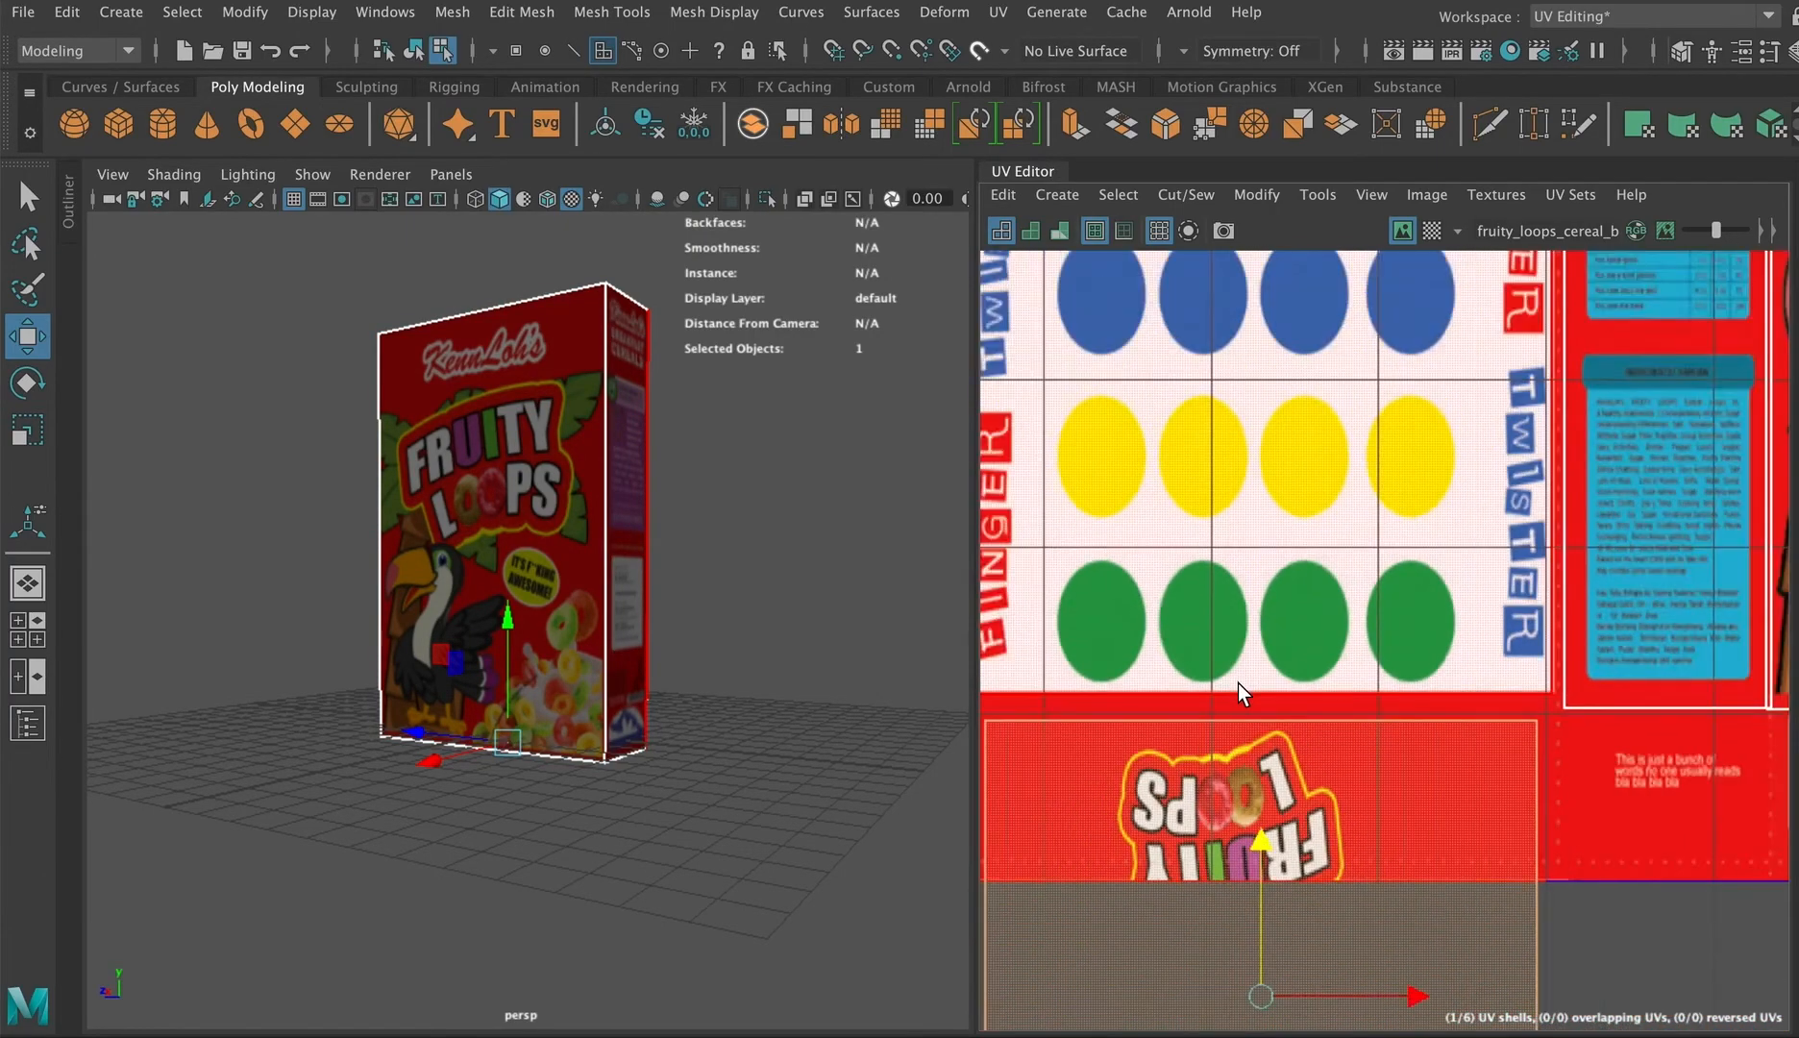
scroll(1231, 681, down, 4)
alt+drag(527, 795, 619, 670)
right_drag(1301, 703, 1384, 709)
scroll(1309, 864, down, 2)
drag(1459, 947, 1081, 1024)
drag(1259, 864, 1256, 669)
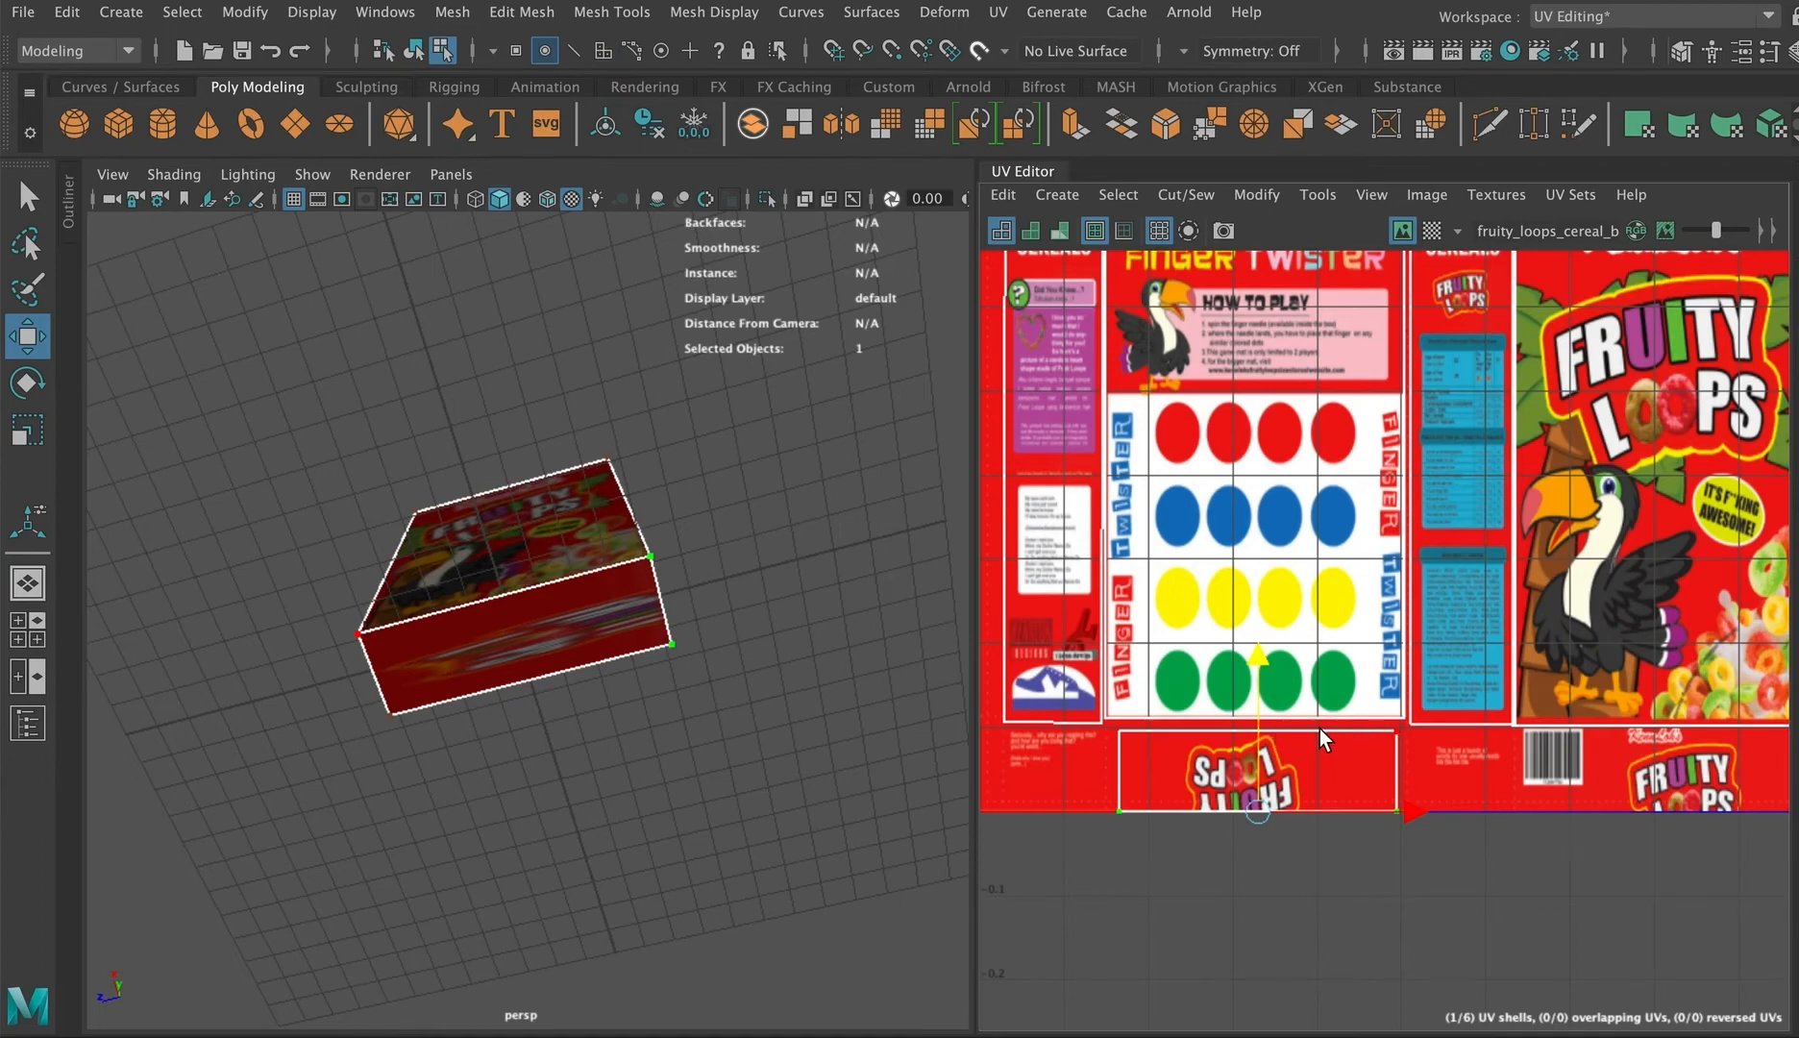
Step: Rotate the bottom shell 90 degrees and scale it to fit the Fruity Loops strip
right_drag(1311, 741, 1249, 686)
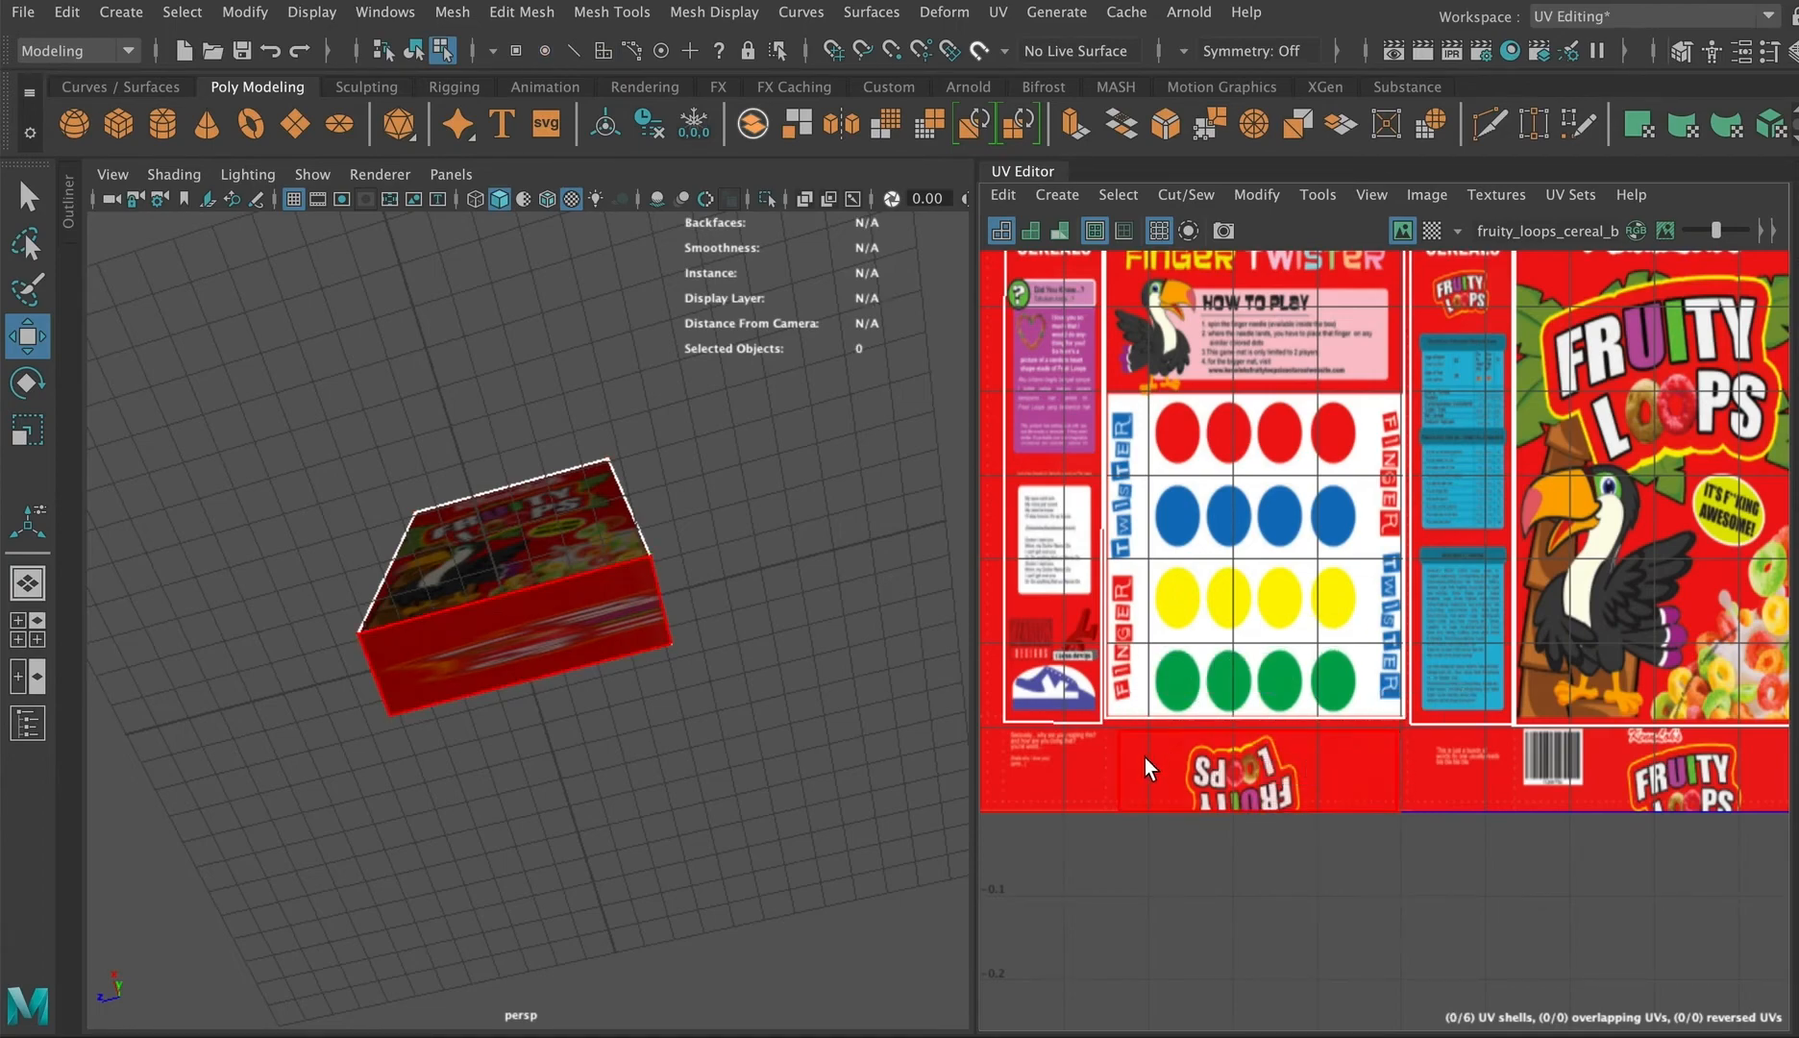
click(1182, 799)
right_drag(1185, 789, 1181, 701)
key(e)
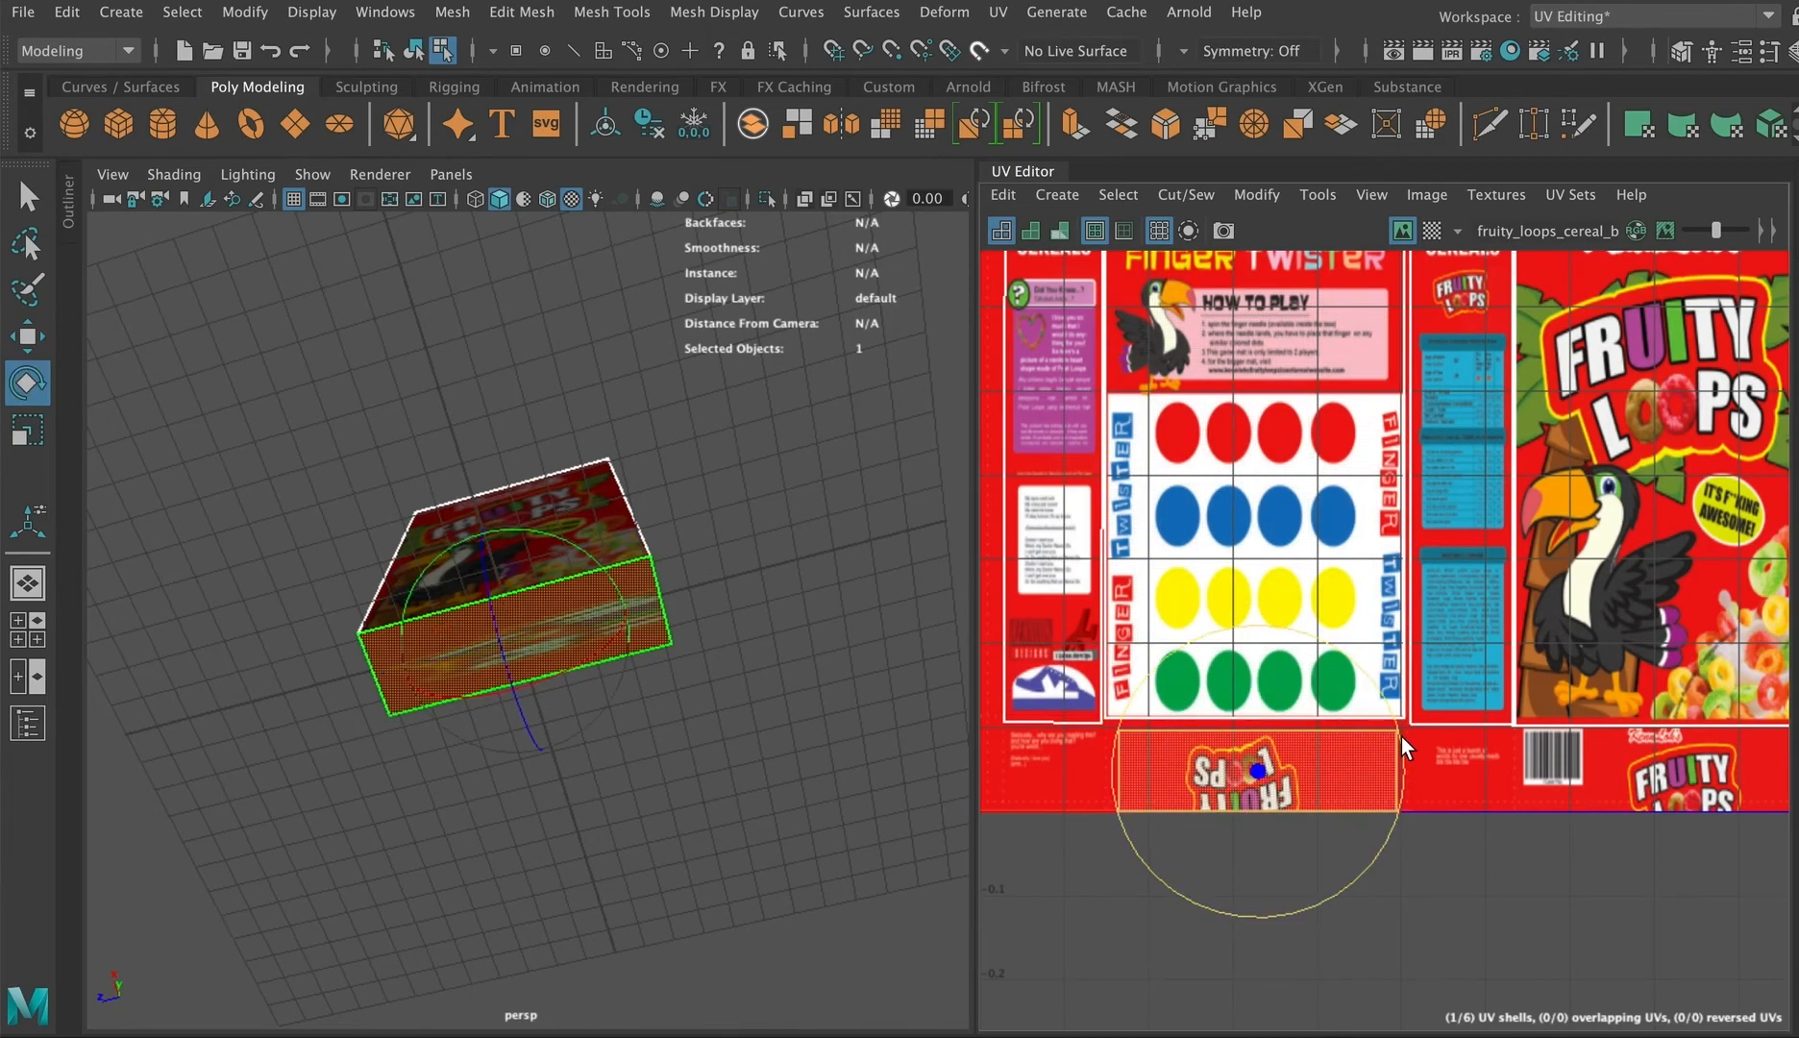
drag(1399, 738, 1254, 768)
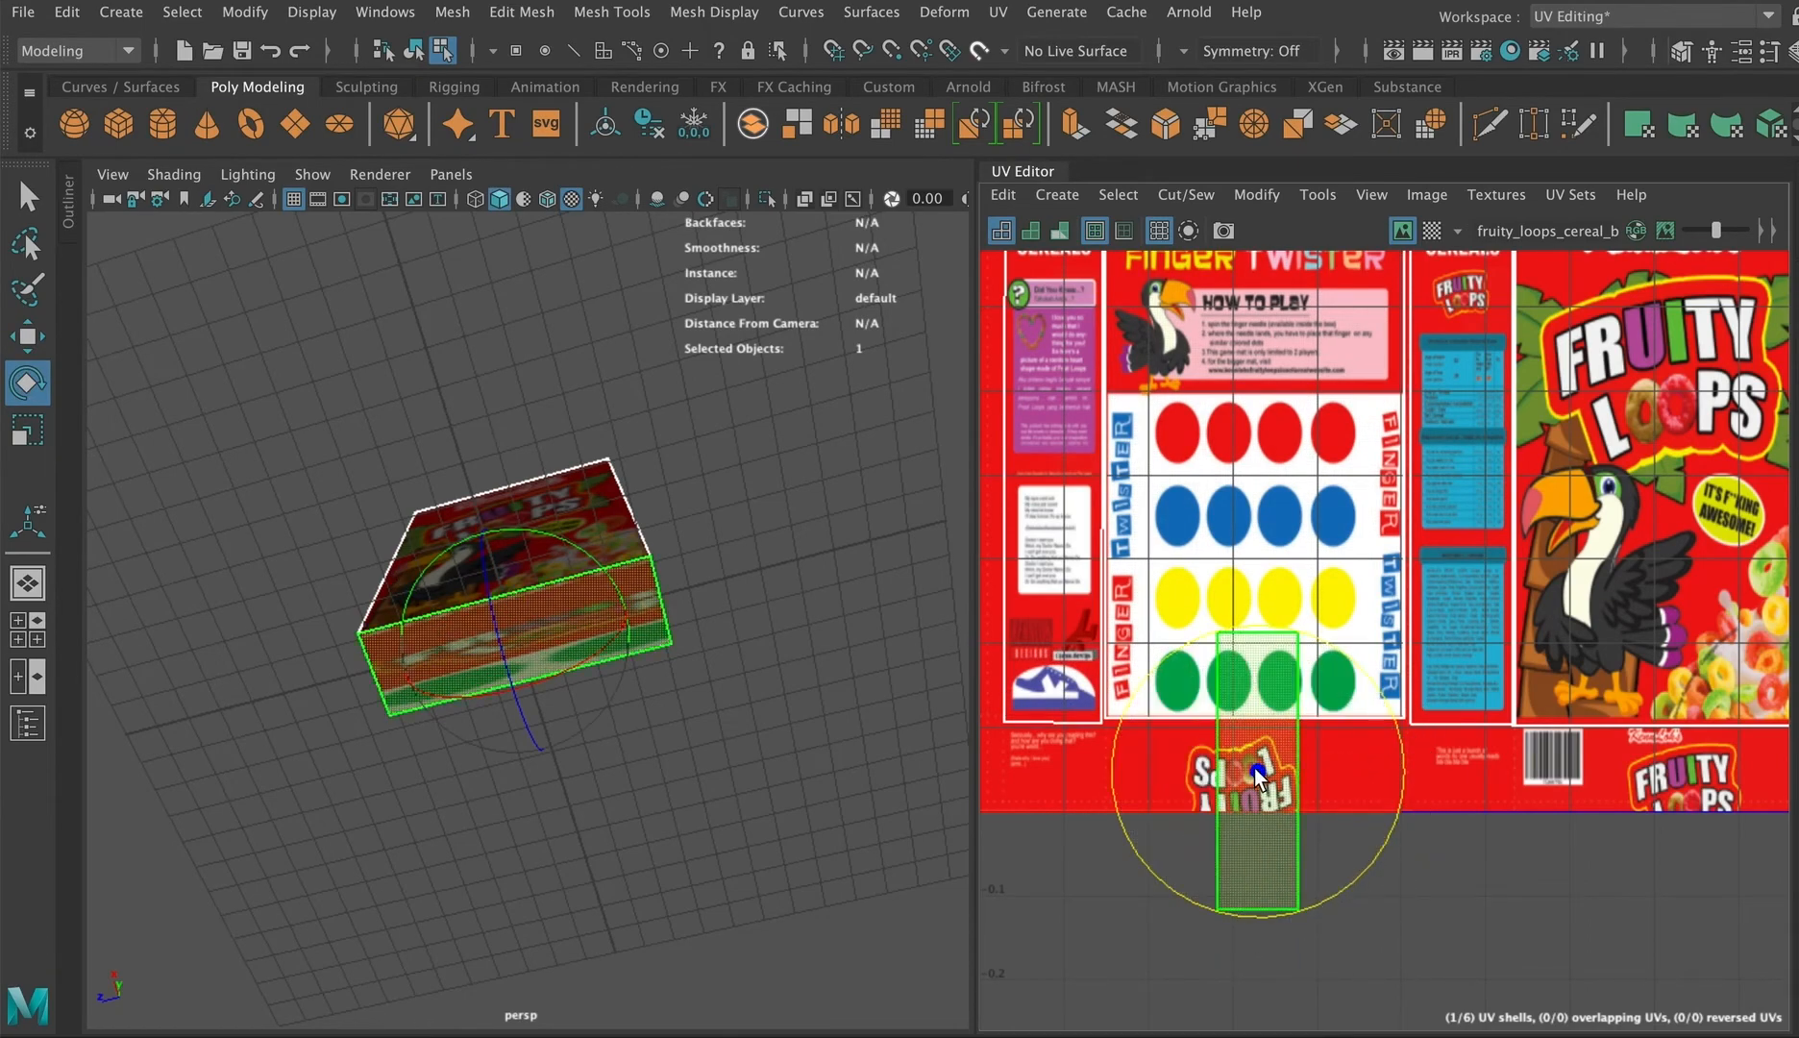
key(r)
drag(1255, 609, 1219, 747)
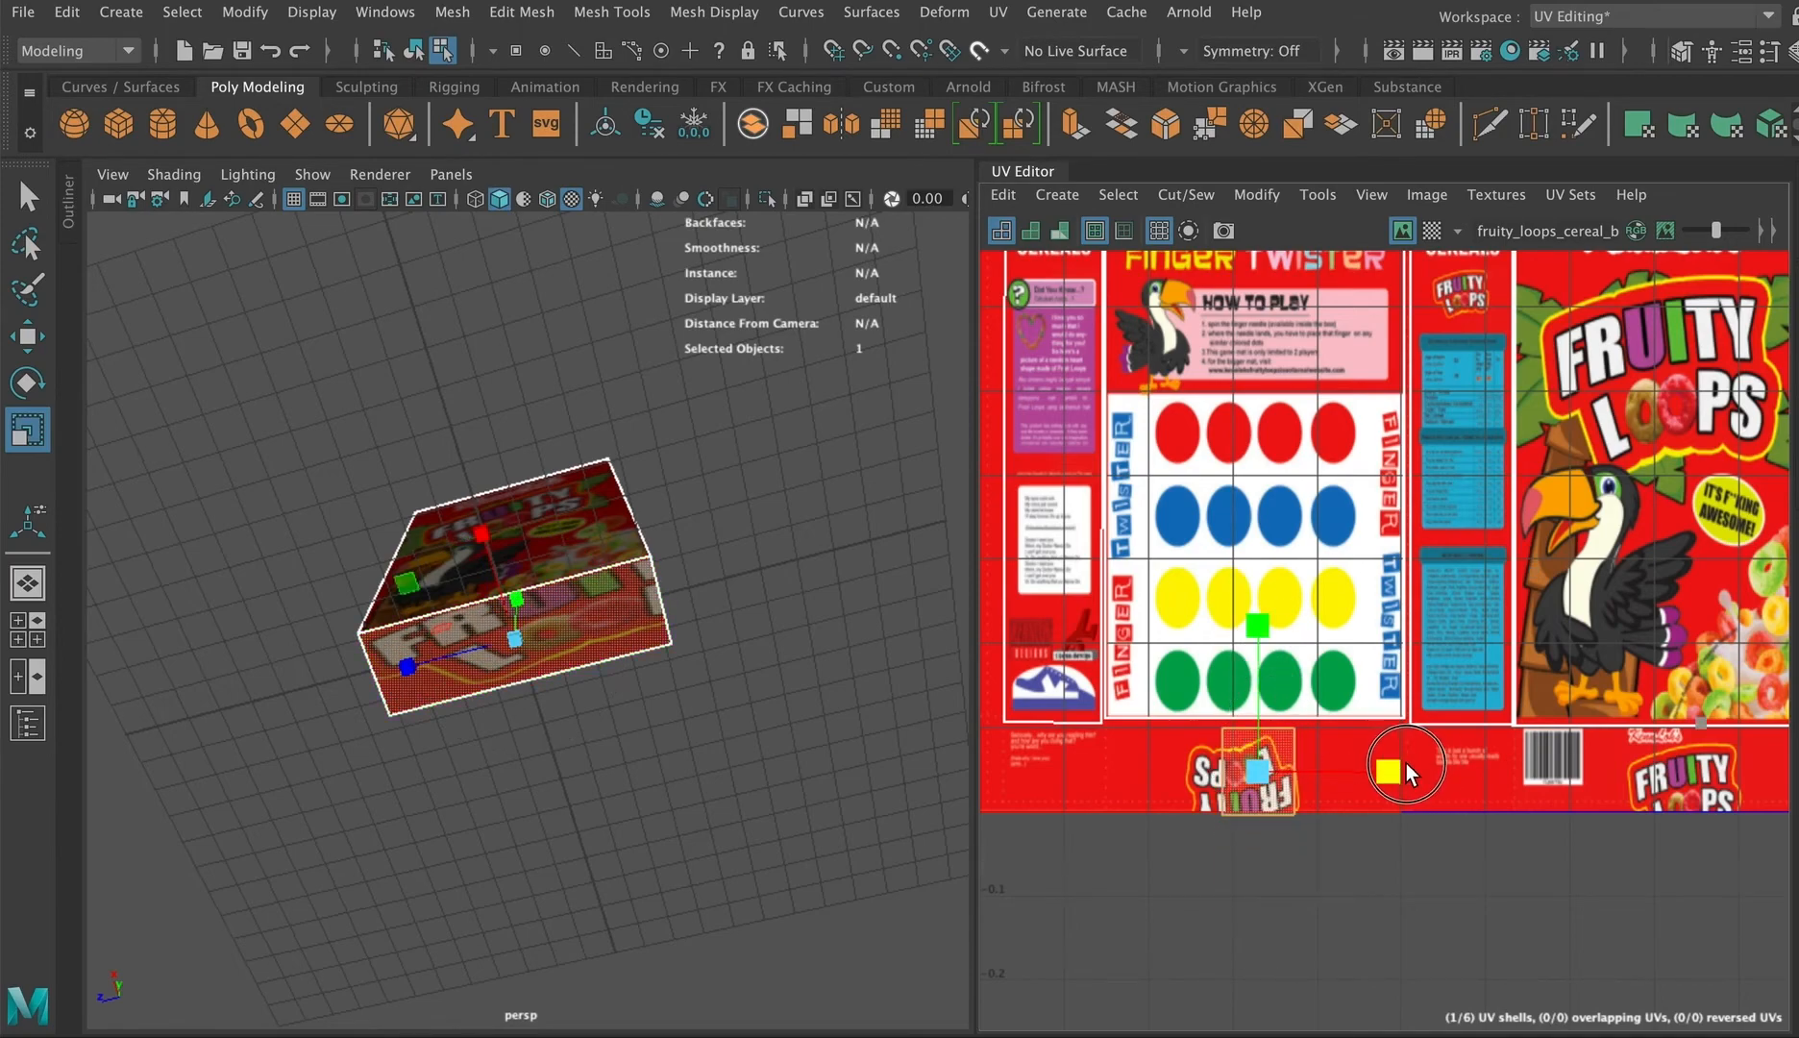
drag(1404, 769, 1773, 773)
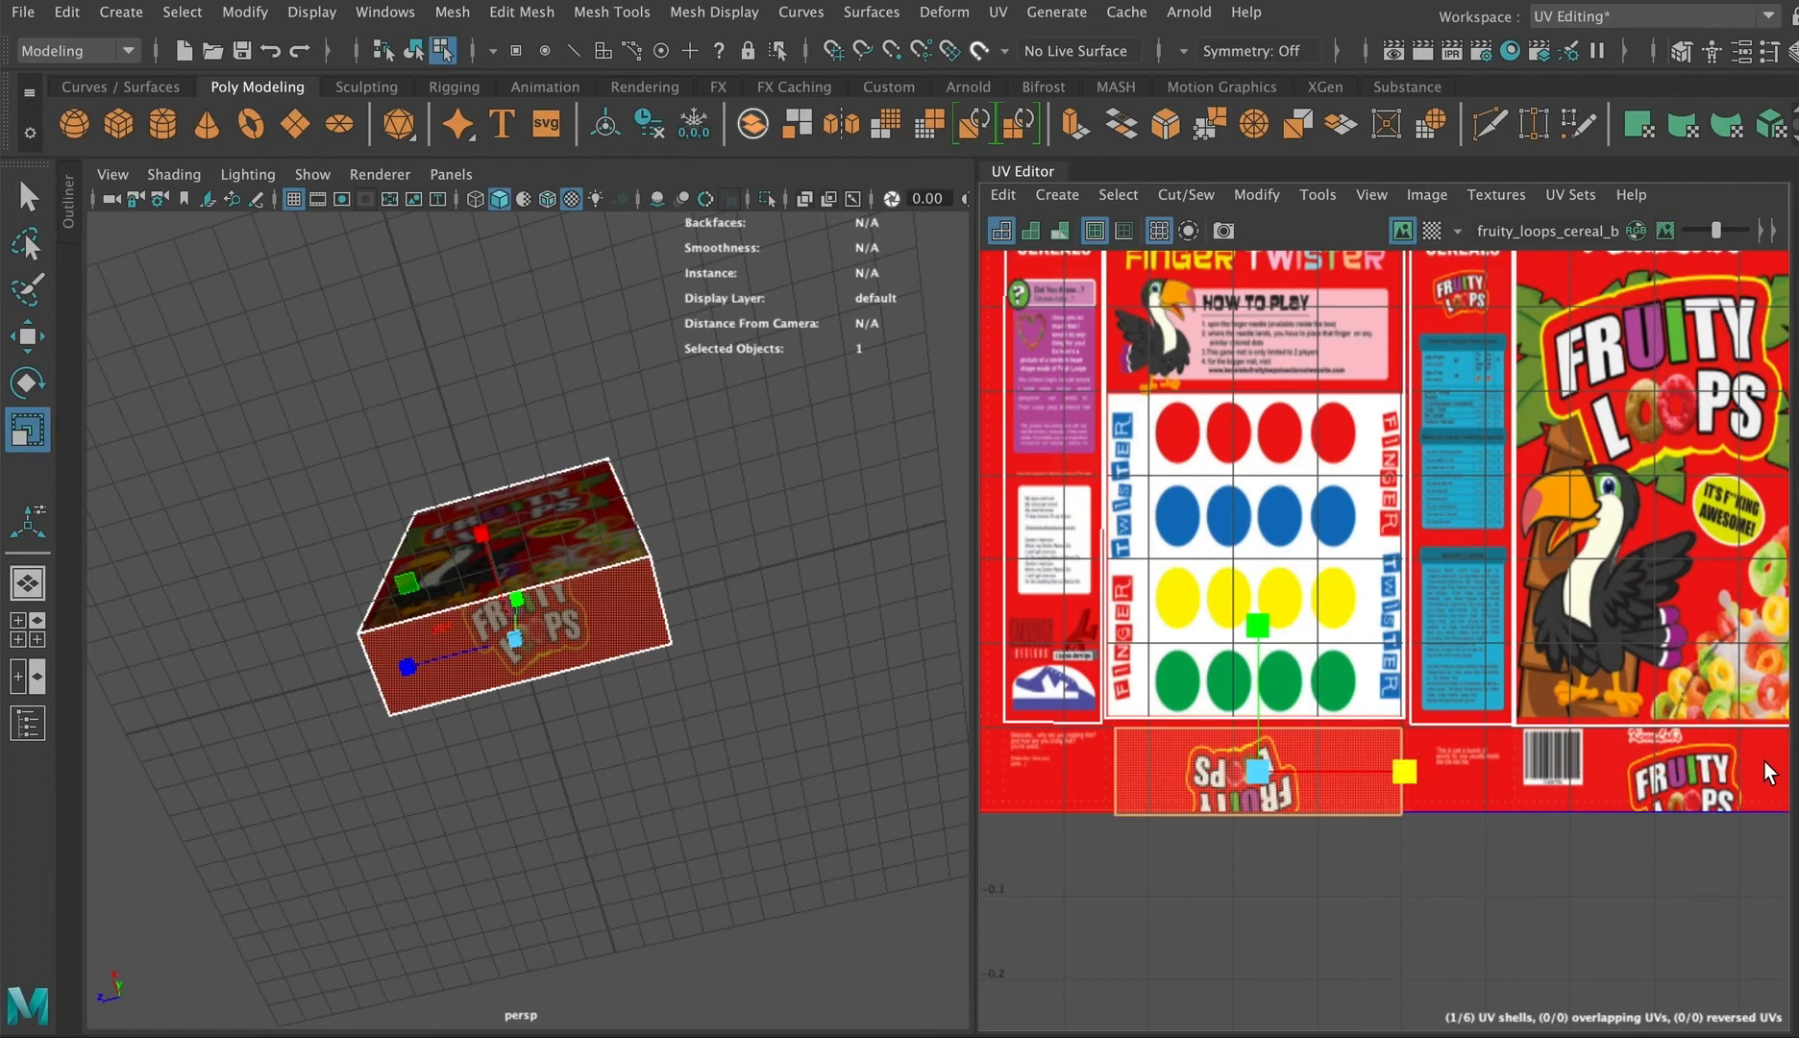
Step: Move the top face's UV shell onto the image's top panel with the Sugar & Real Plastic label
scroll(789, 597, down, 10)
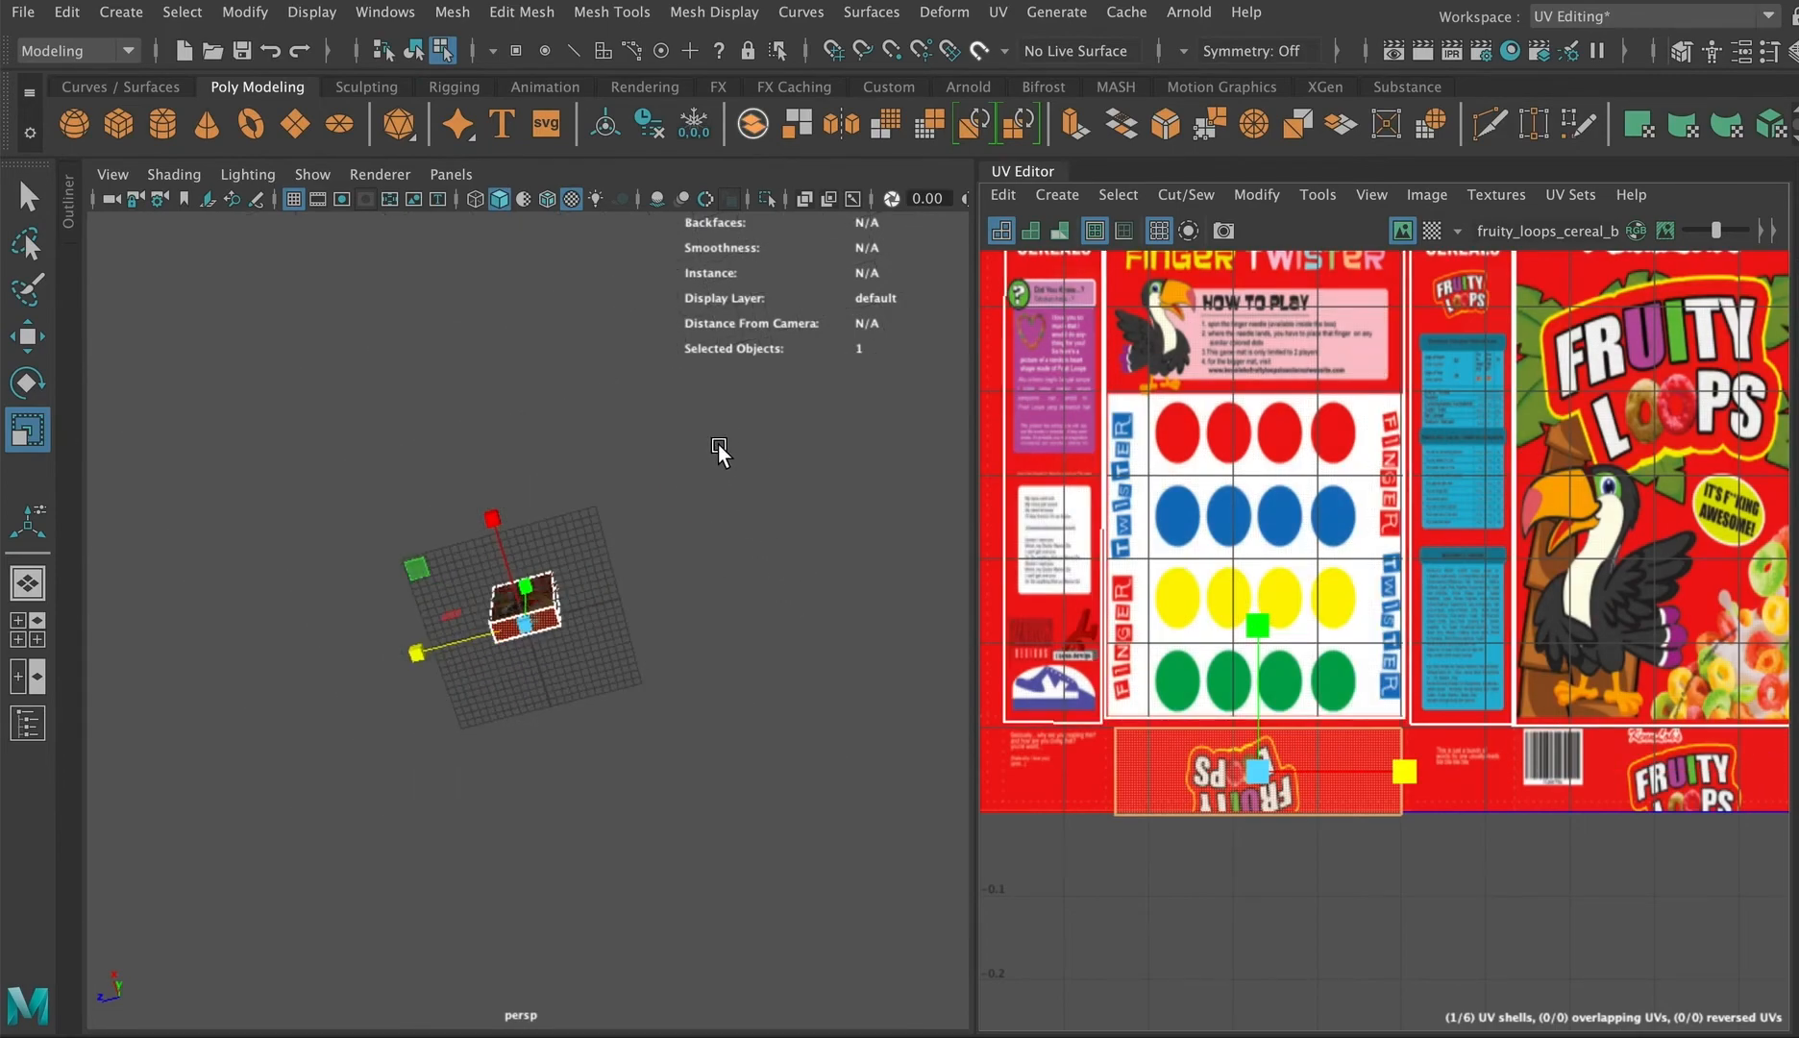
alt+drag(717, 444, 759, 629)
scroll(1148, 537, down, 5)
scroll(1148, 537, down, 2)
alt+middle_drag(1001, 490, 1233, 635)
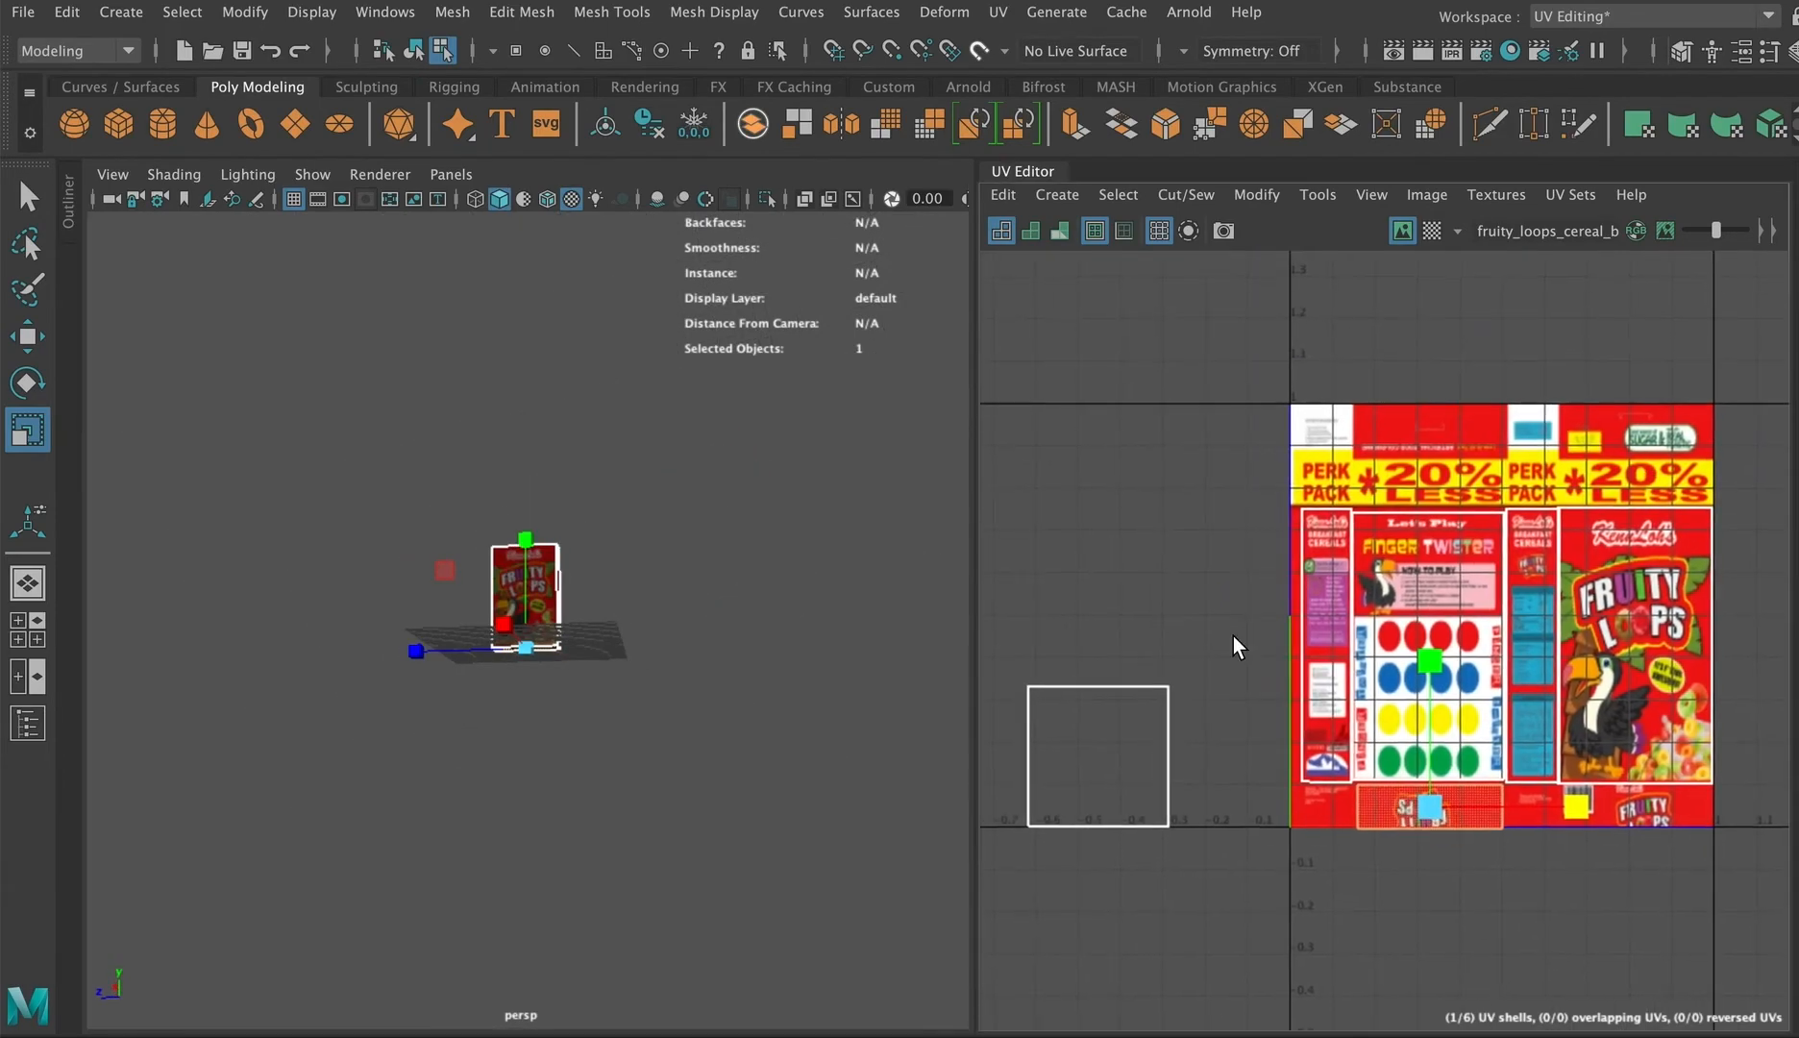
click(1118, 689)
key(w)
drag(1102, 751, 1632, 437)
scroll(1622, 446, up, 6)
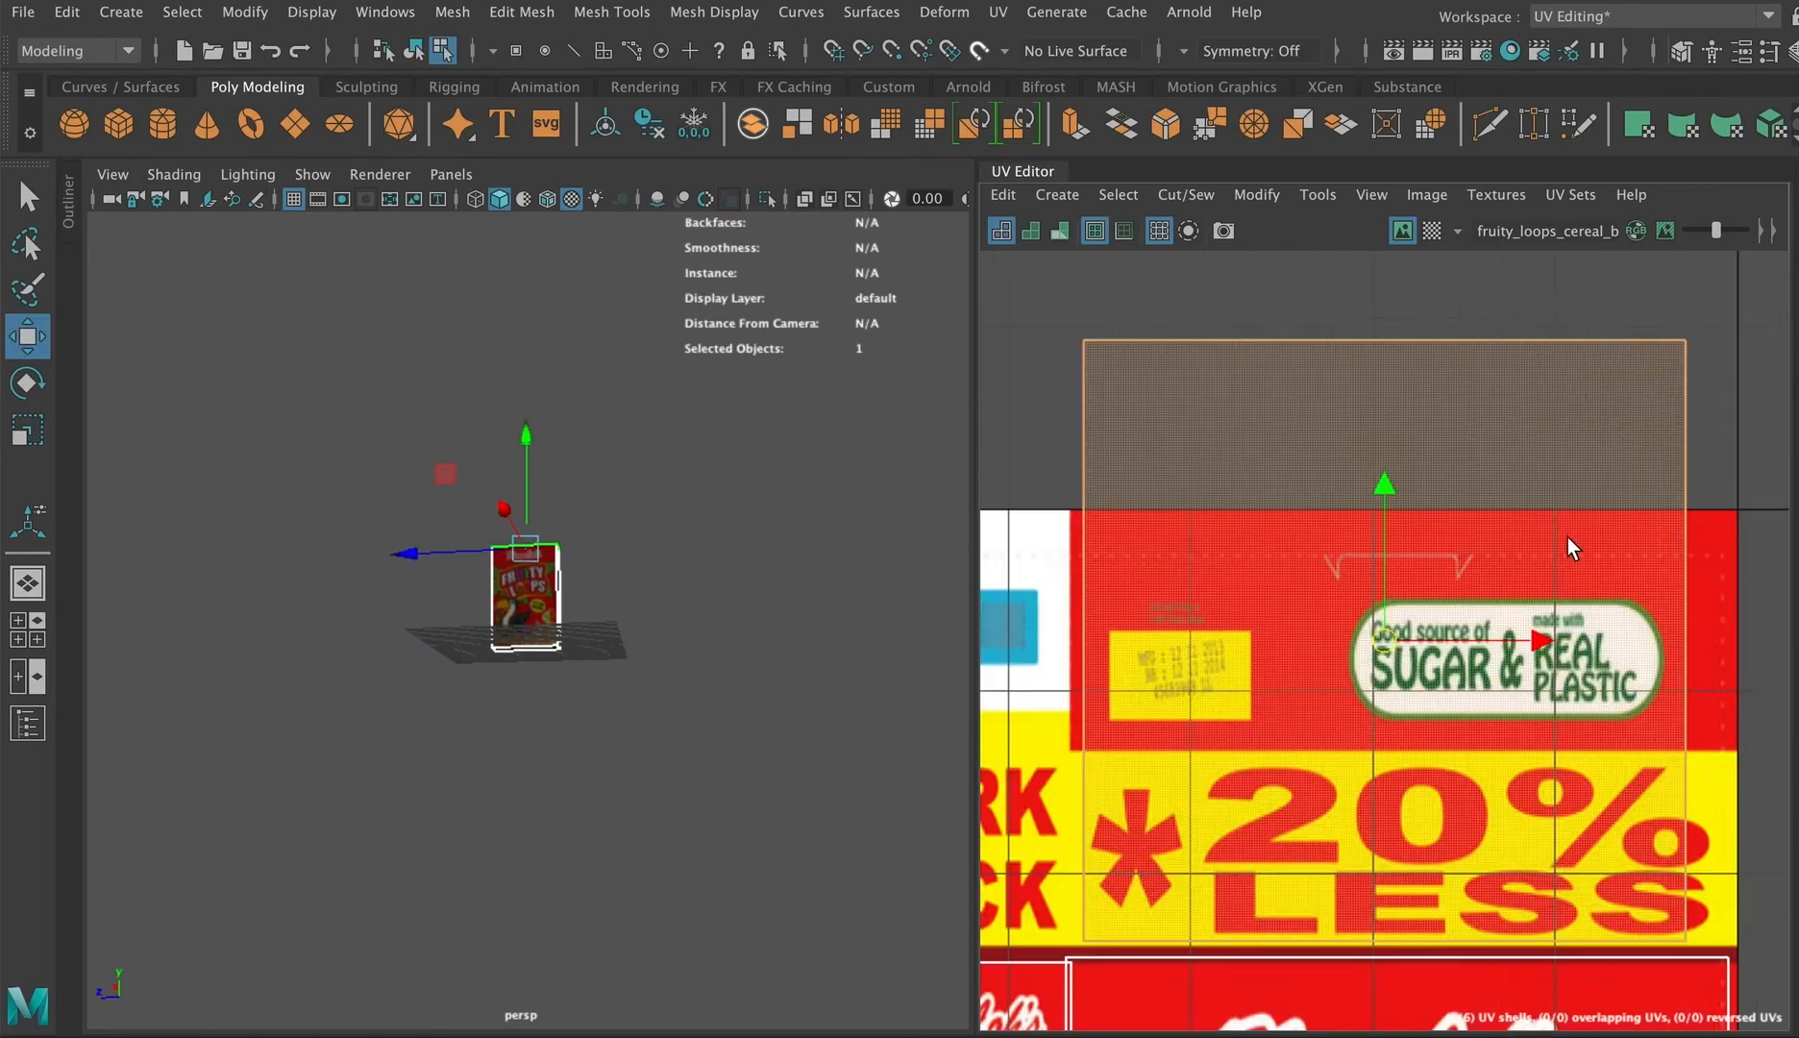
scroll(1470, 595, down, 3)
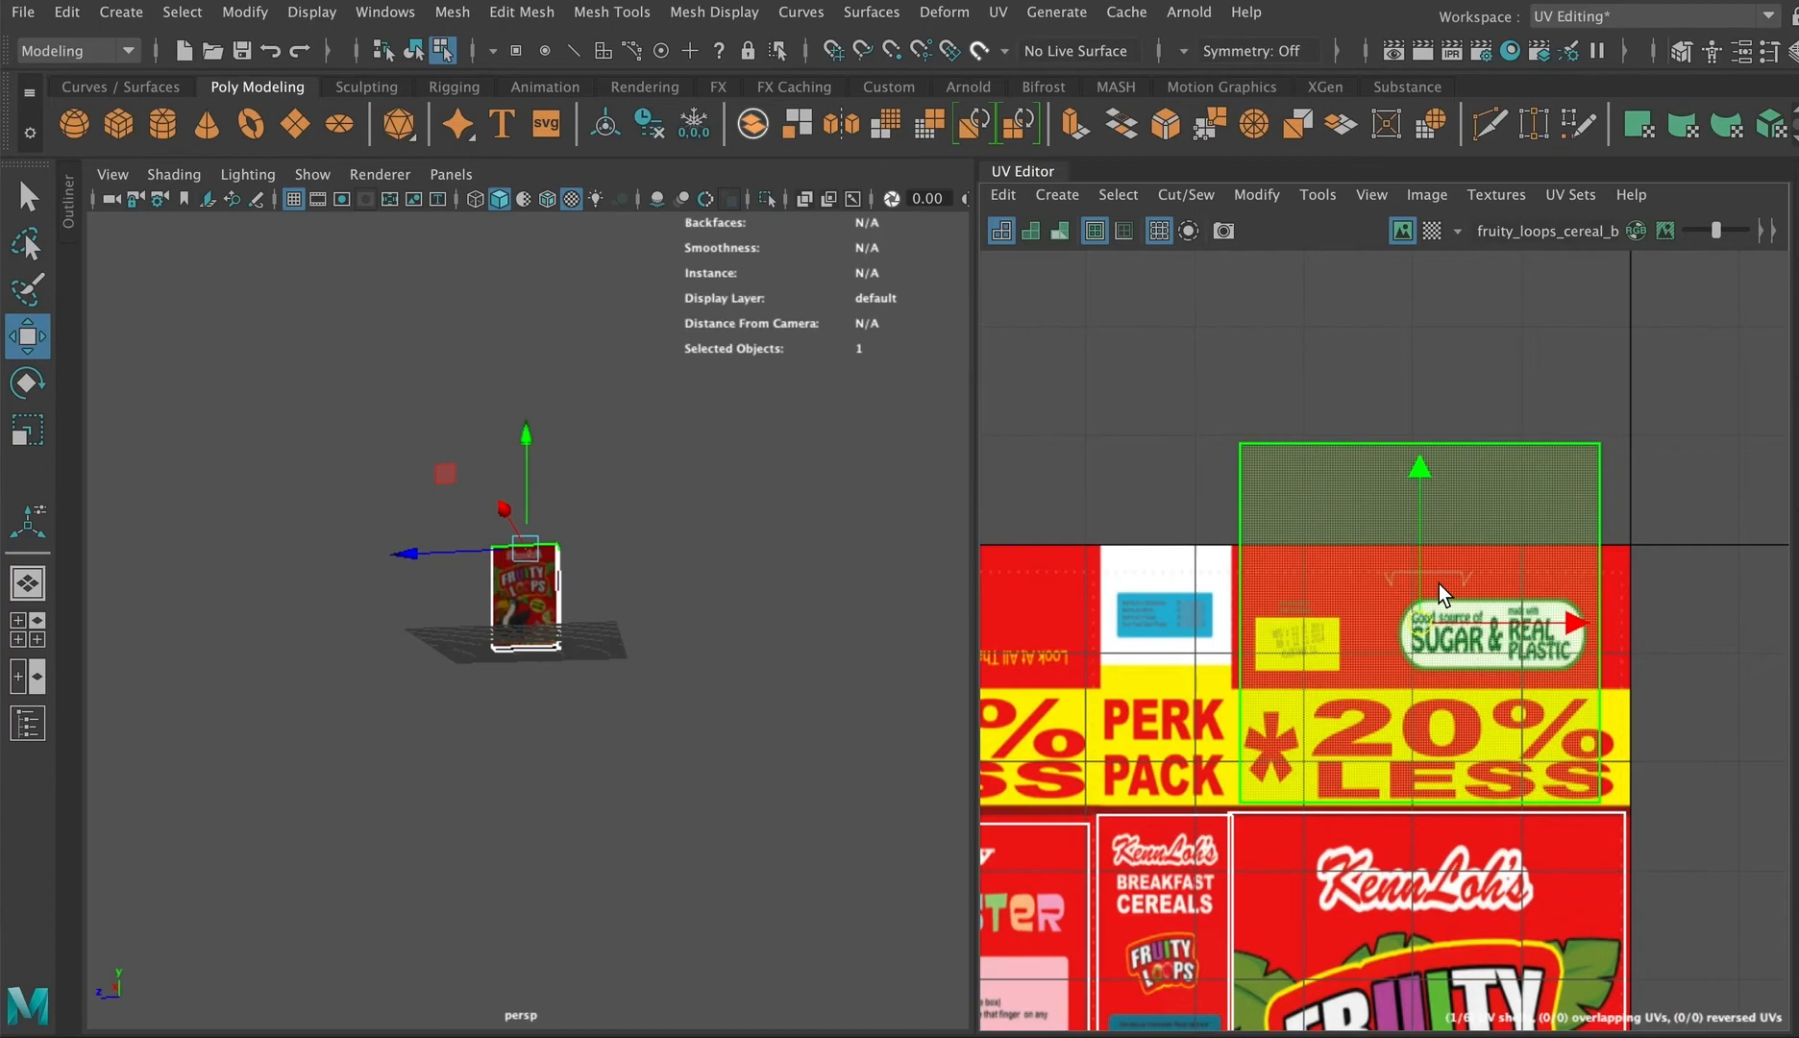
Step: Scale the top shell vertically and horizontally to fit that top panel
key(r)
drag(1417, 480, 1429, 577)
alt+drag(526, 633, 555, 717)
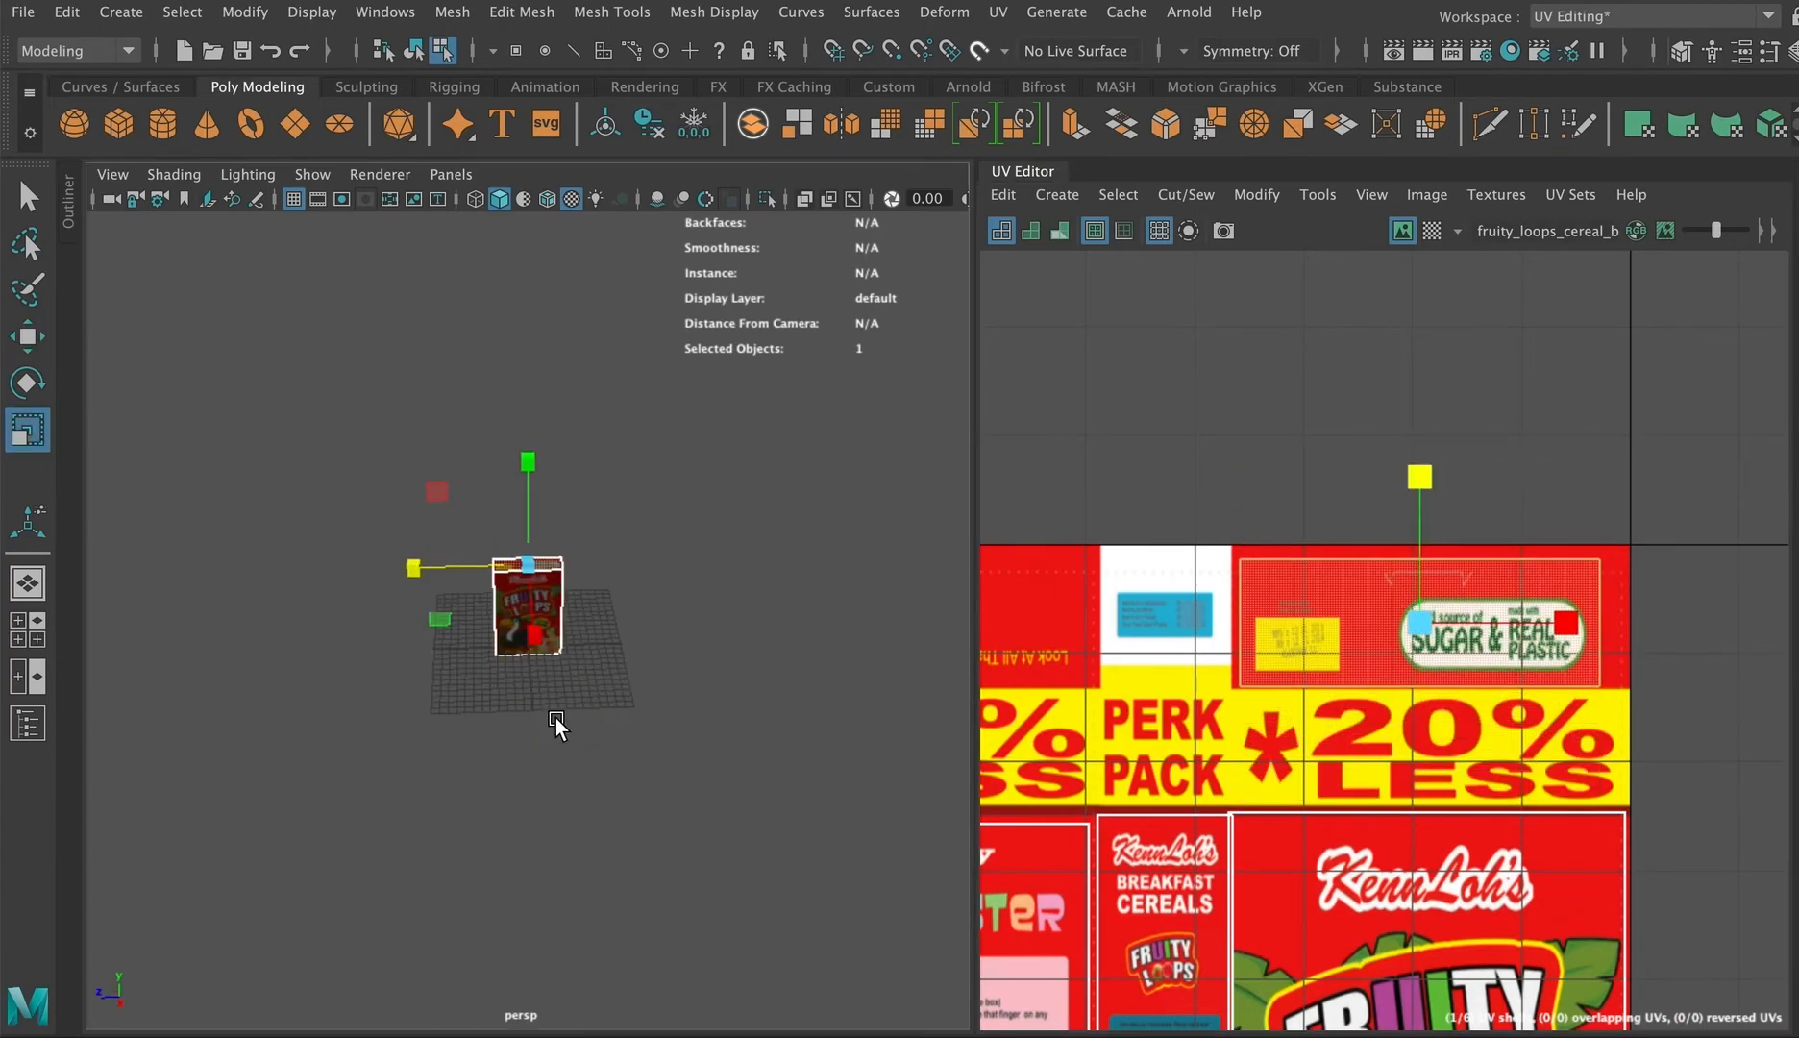
scroll(556, 718, up, 10)
alt+drag(538, 449, 550, 507)
scroll(550, 507, down, 4)
alt+middle_drag(551, 495, 538, 533)
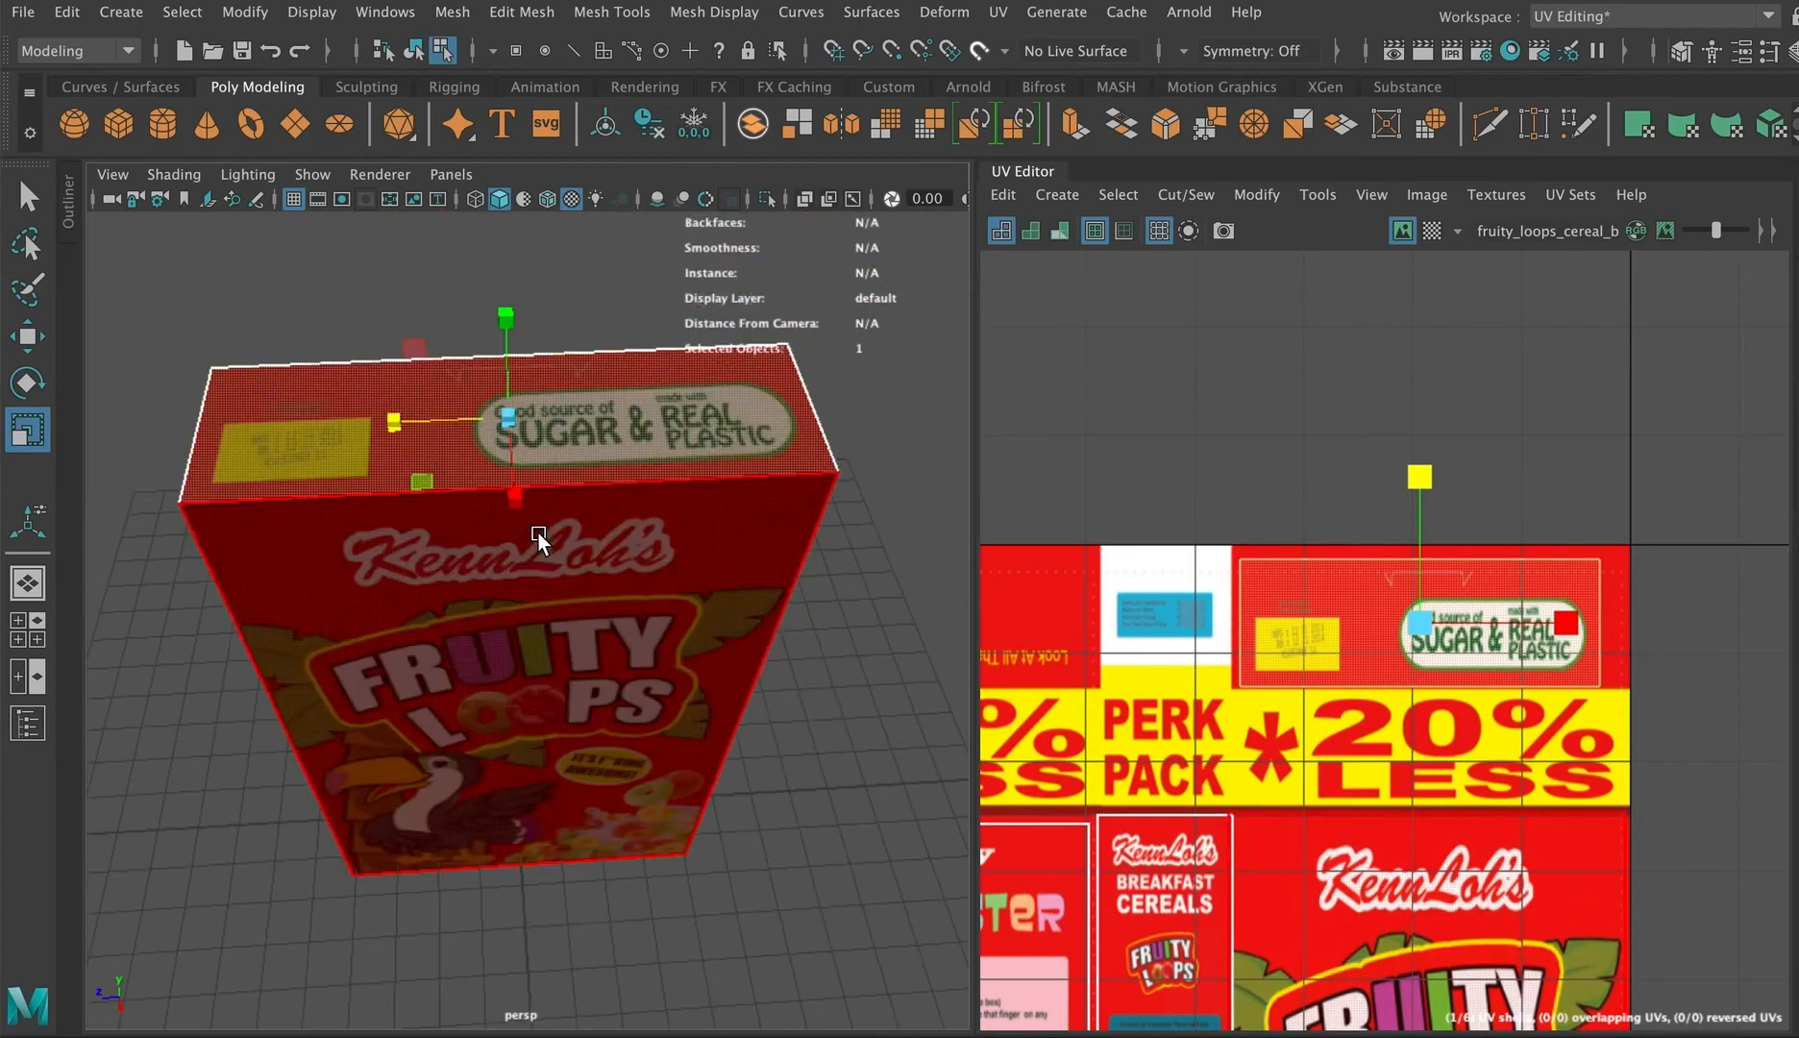
drag(1541, 624, 1573, 628)
Step: Switch to UV points and nudge the top shell's edge points to match the panel borders
key(w)
right_click(1622, 600)
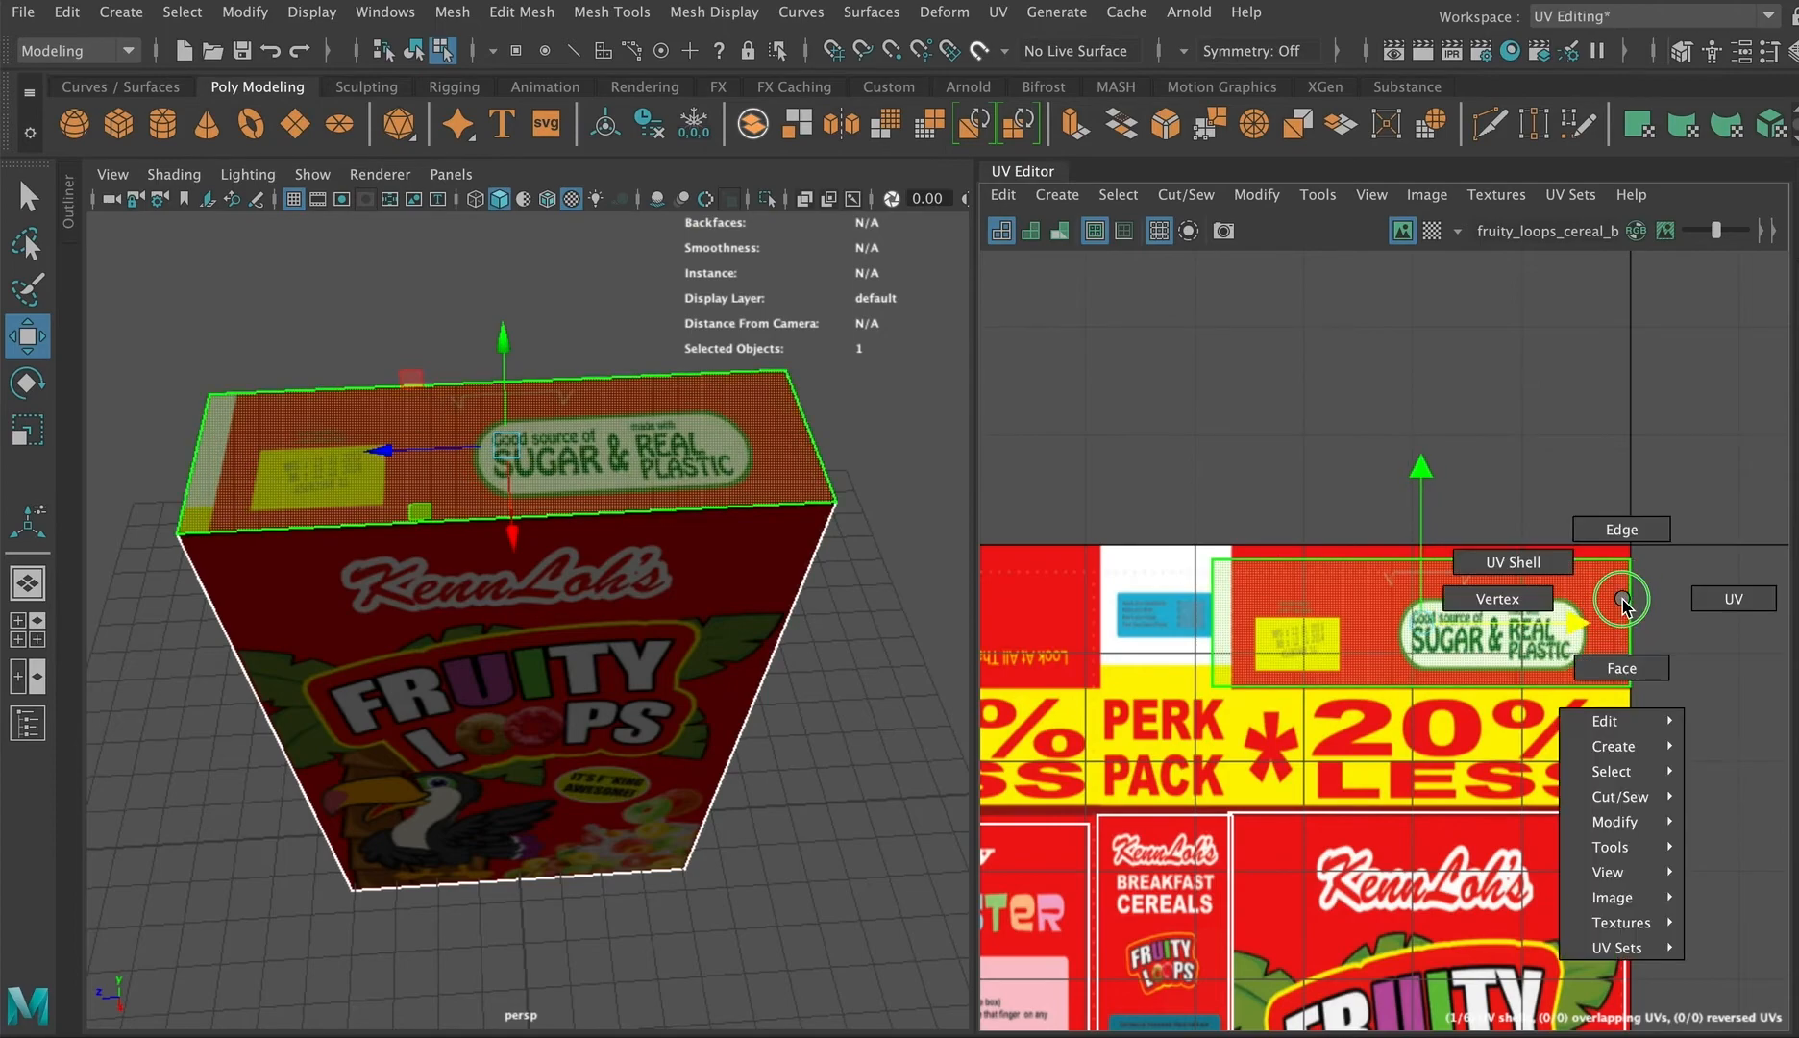
right_drag(1622, 600, 1721, 598)
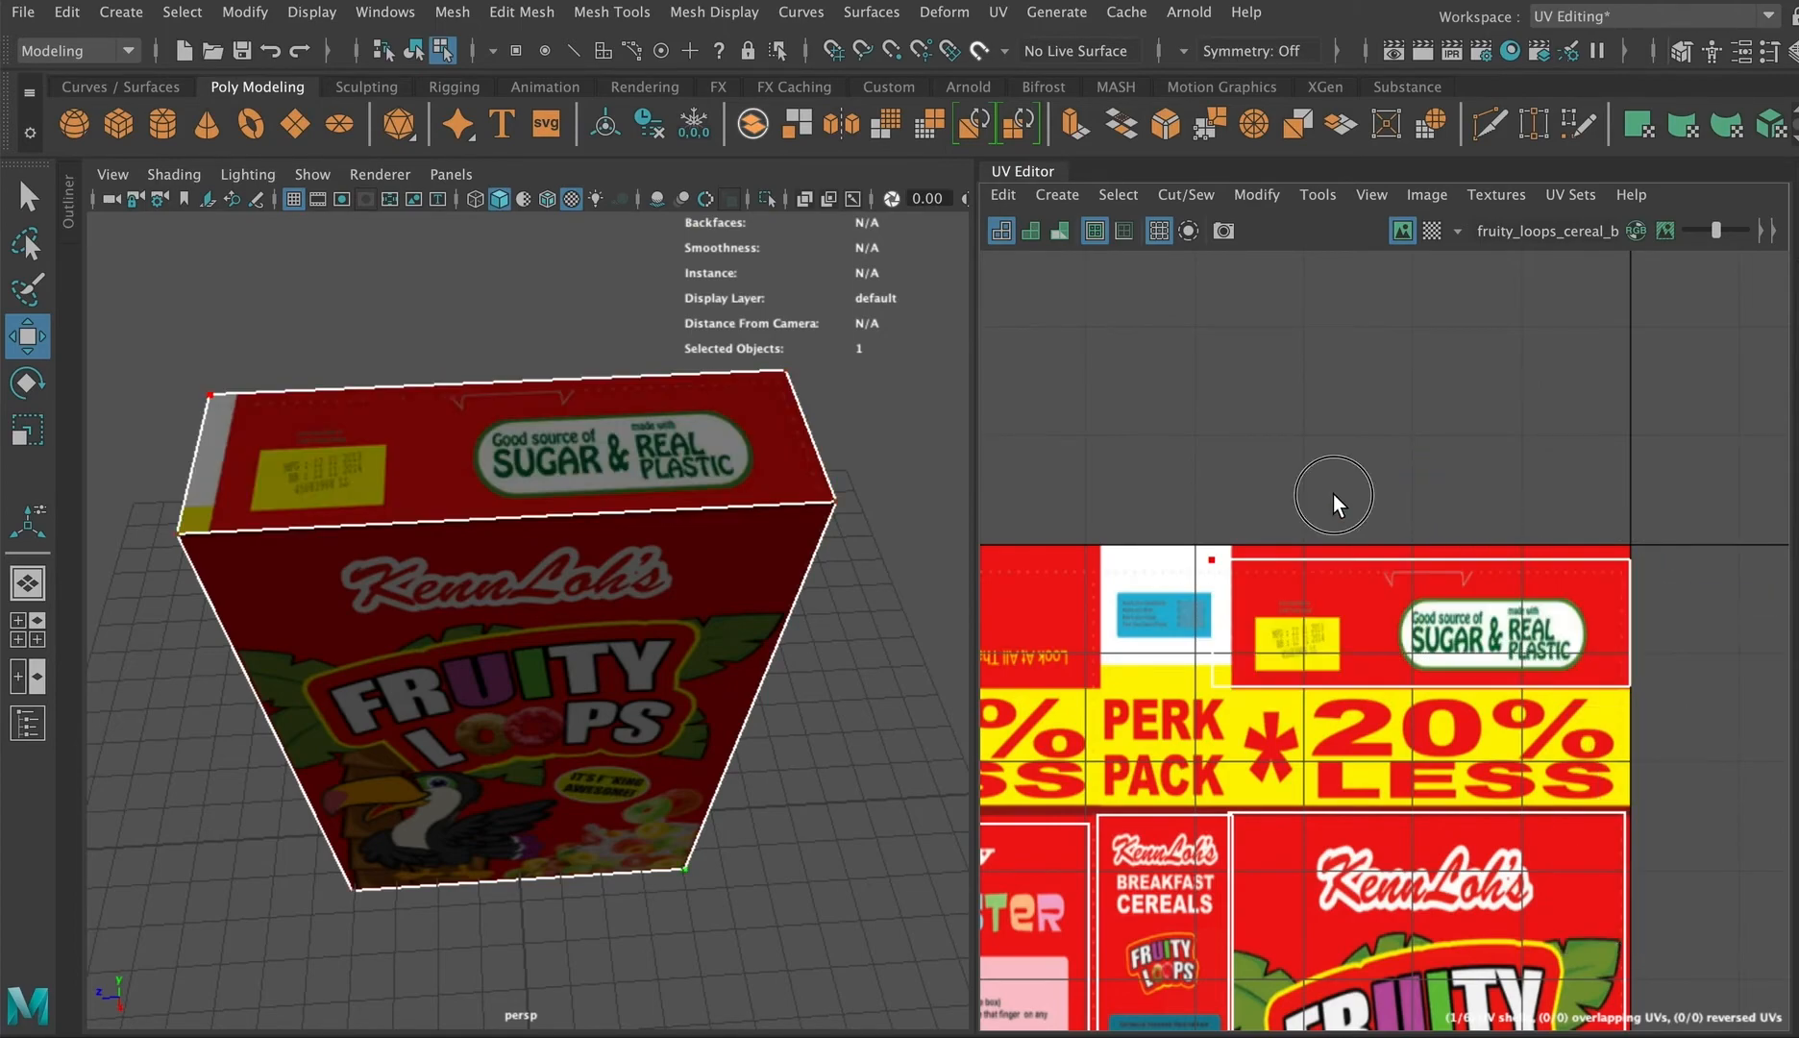
drag(1334, 495, 1168, 718)
drag(1365, 621, 1386, 626)
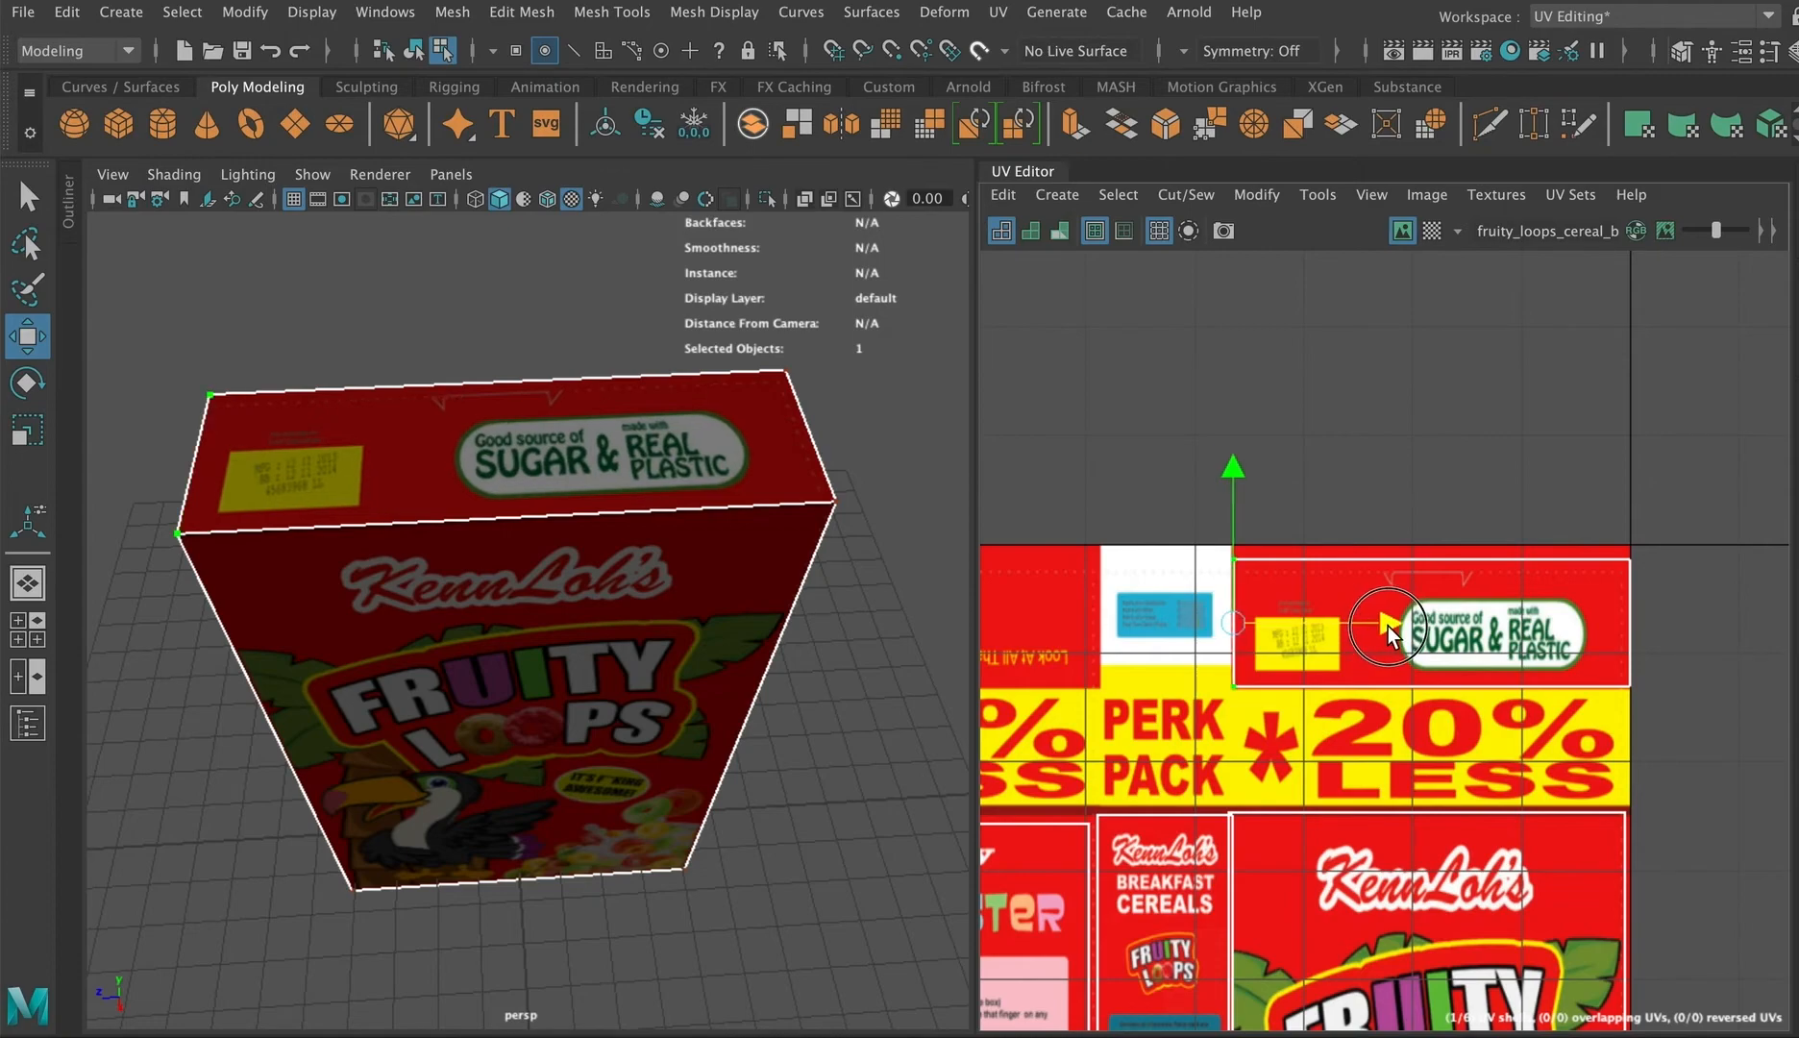
drag(1643, 538, 1239, 581)
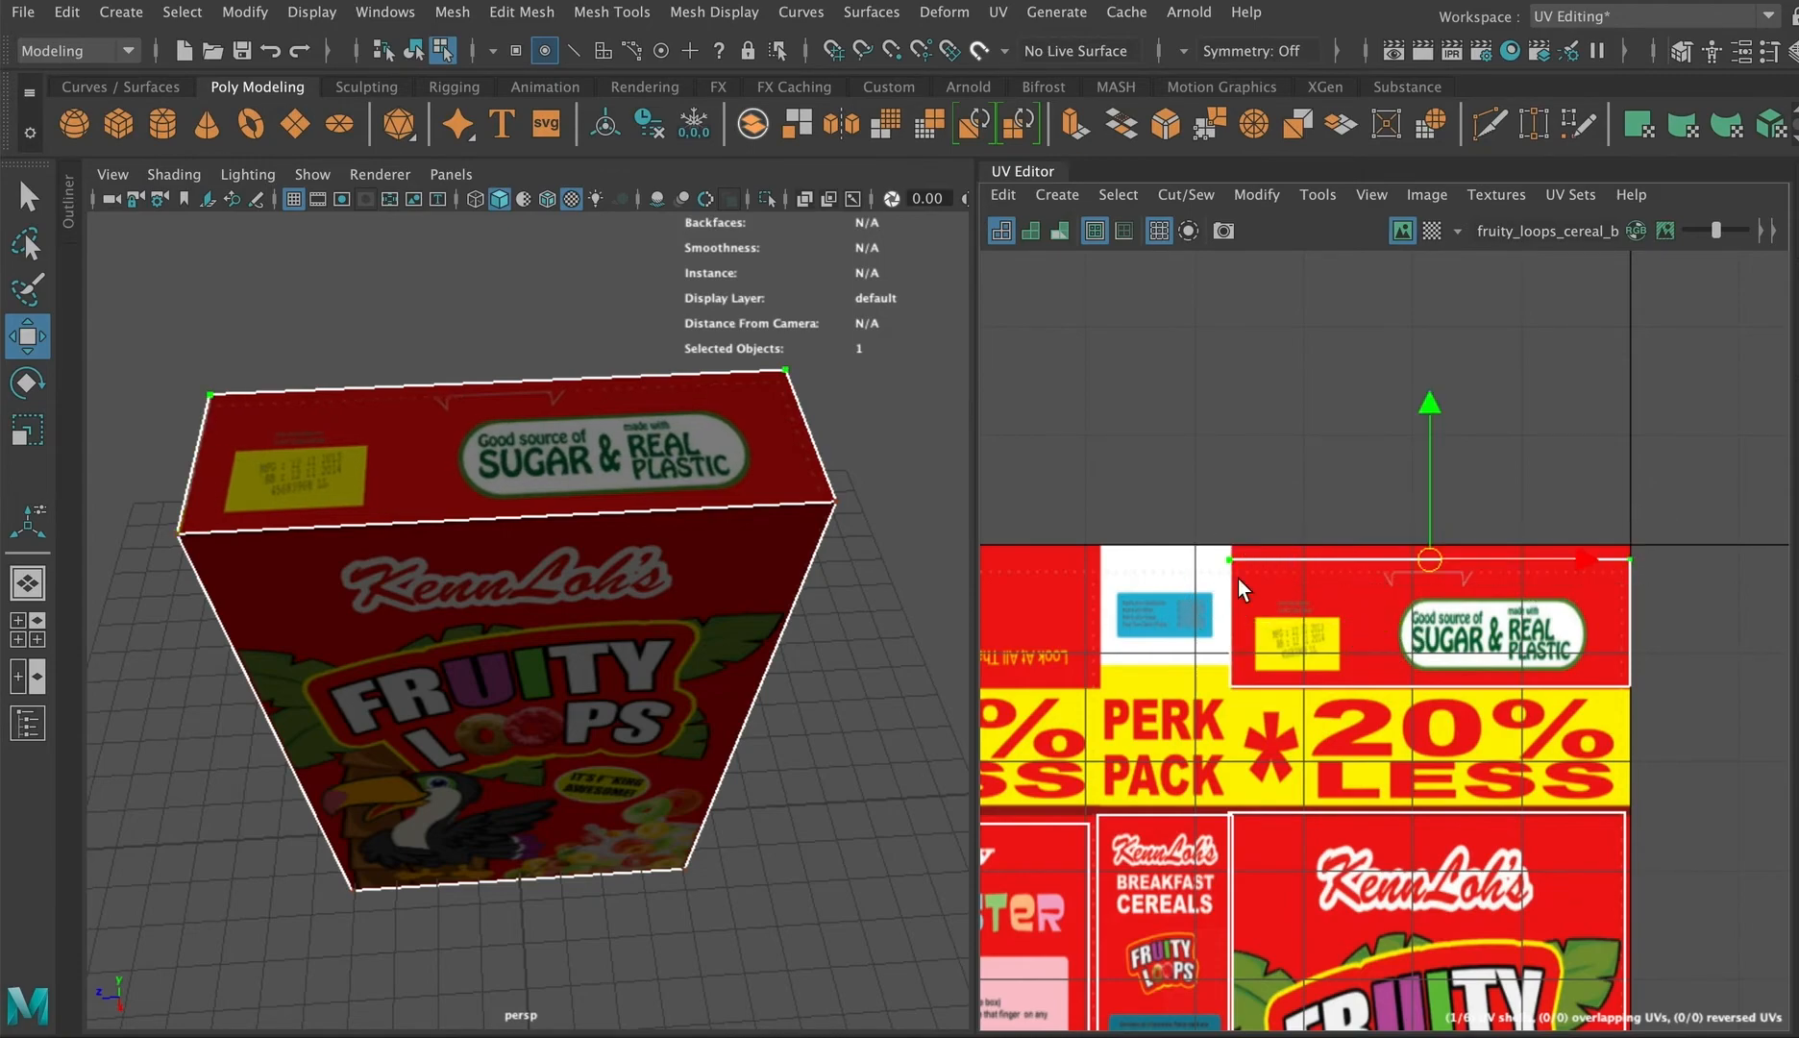
drag(1425, 401, 1429, 388)
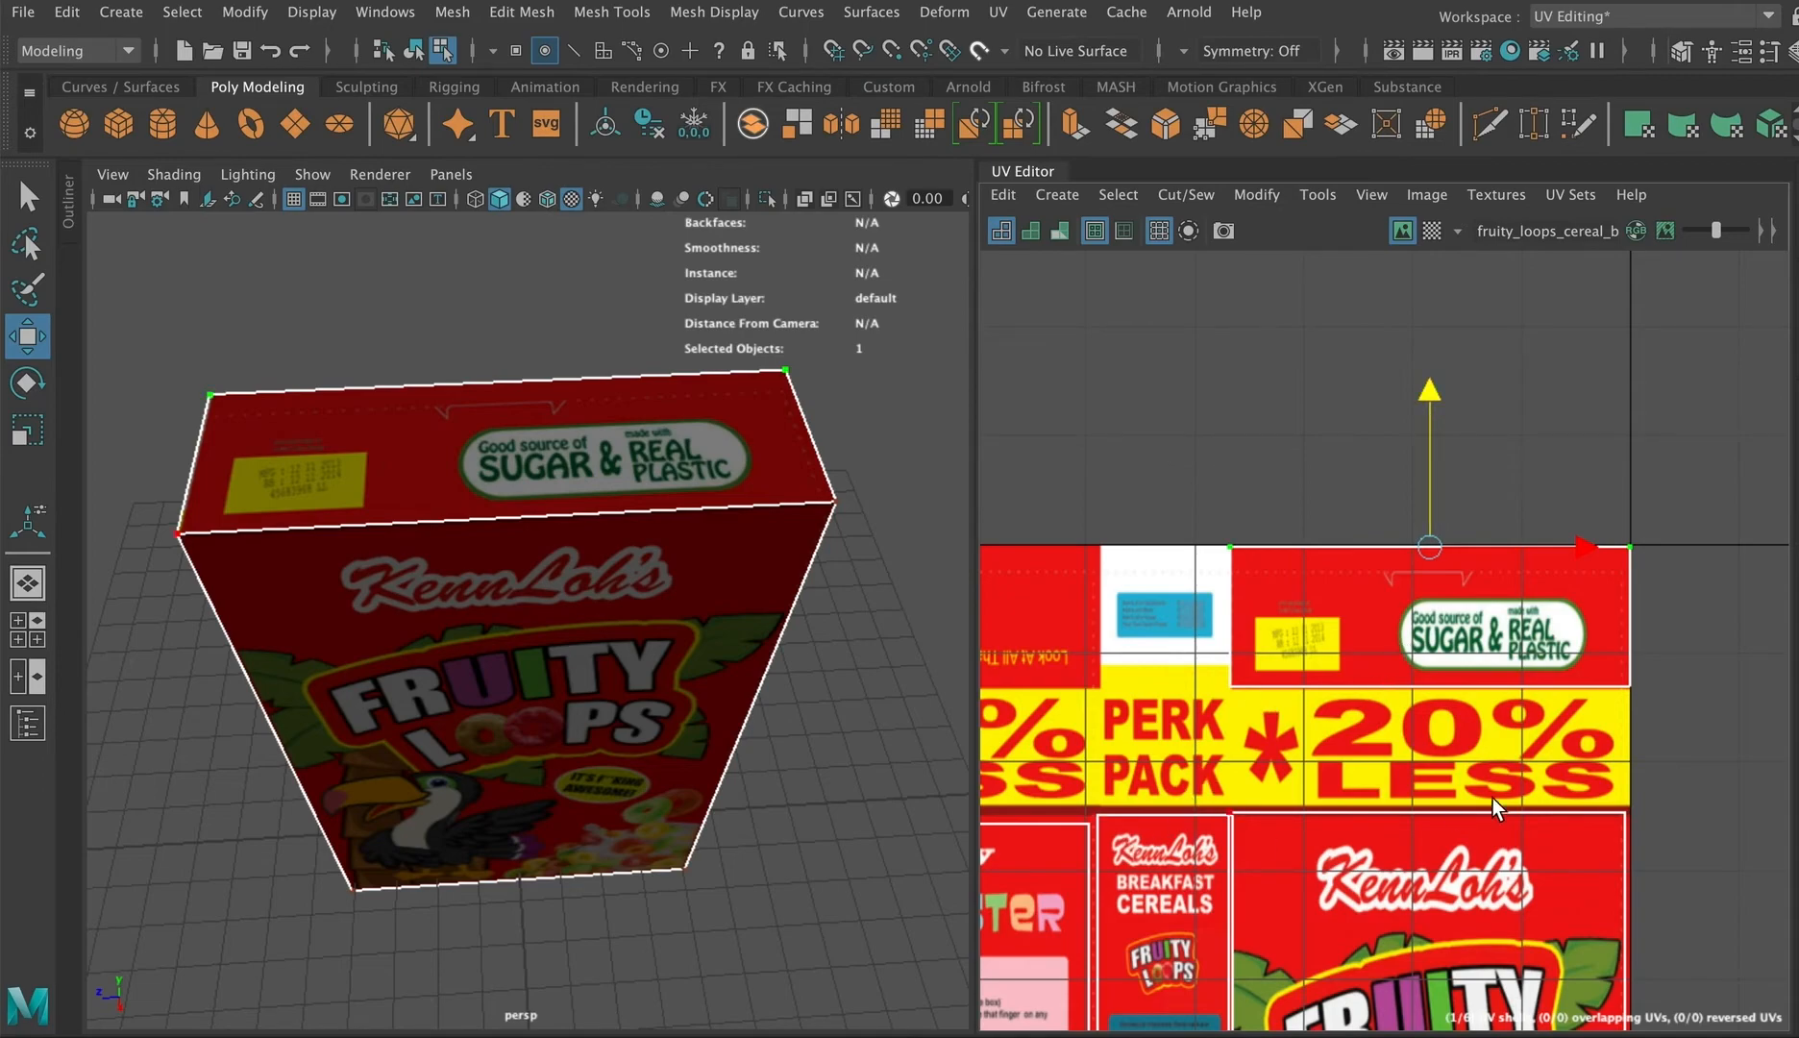
scroll(1567, 803, down, 3)
drag(1672, 787, 859, 844)
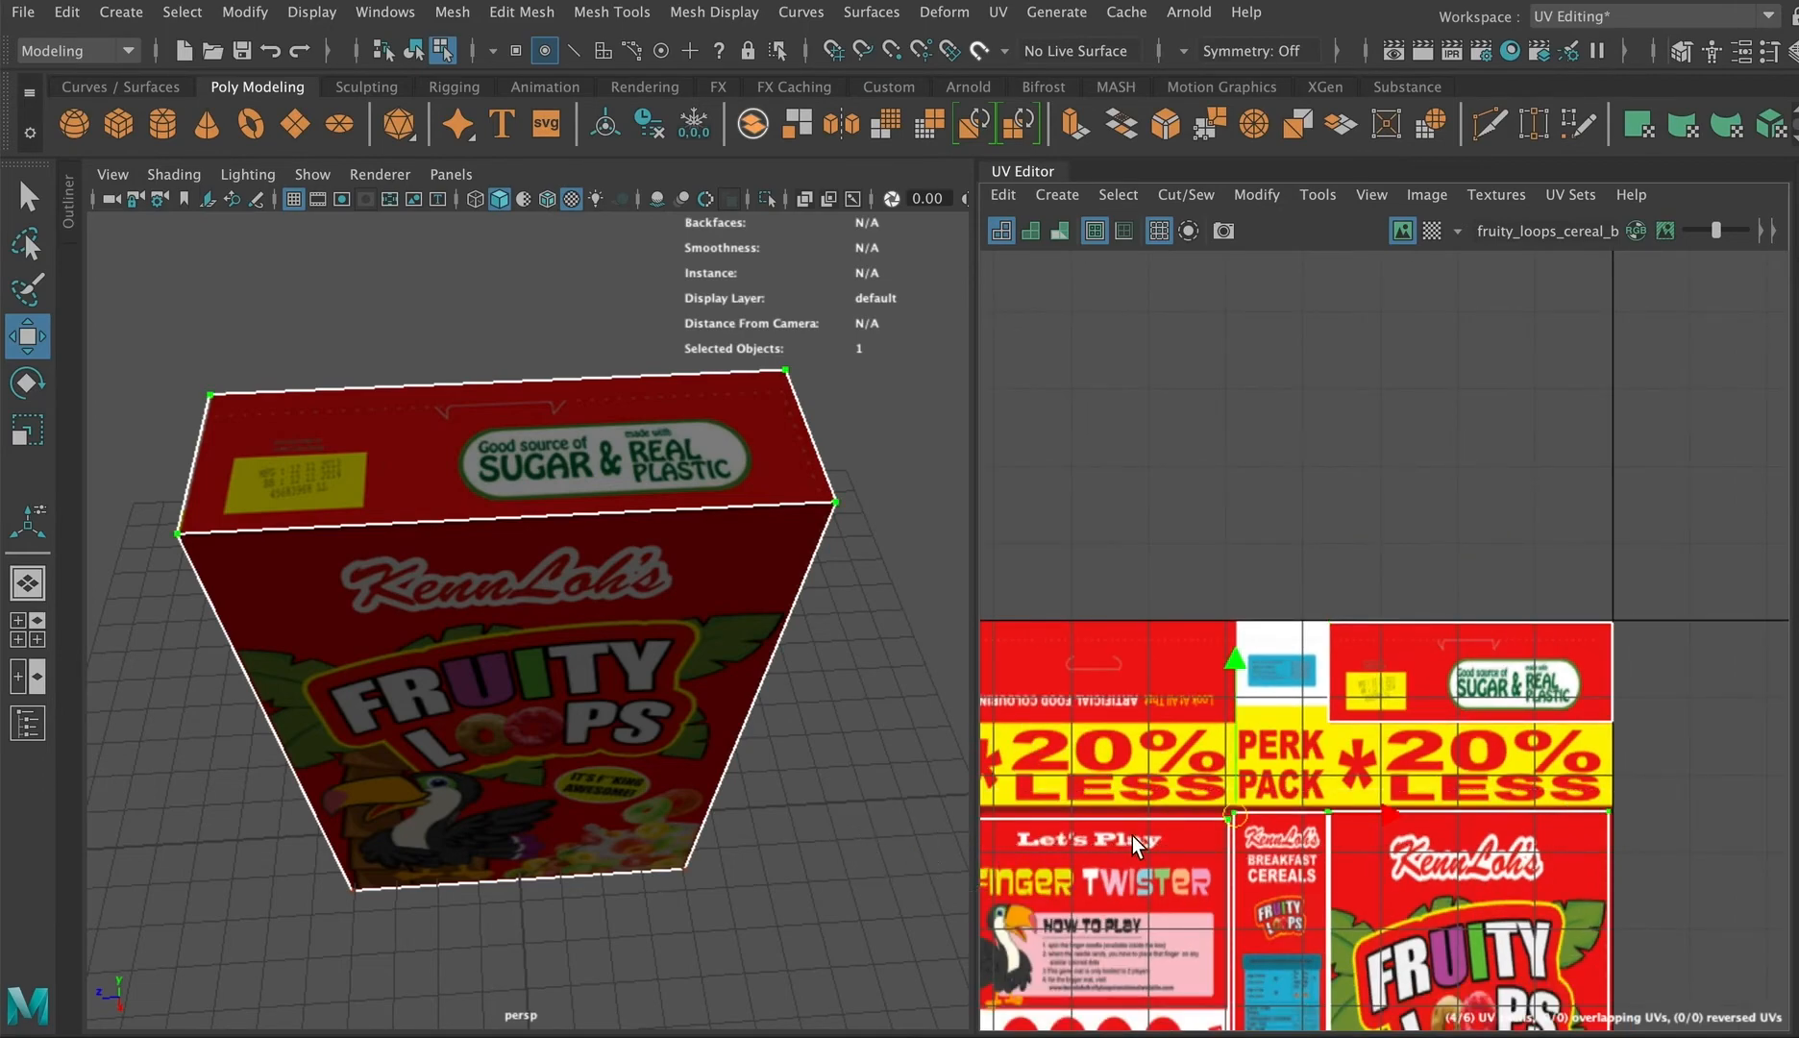
scroll(1131, 835, down, 2)
scroll(1537, 812, down, 2)
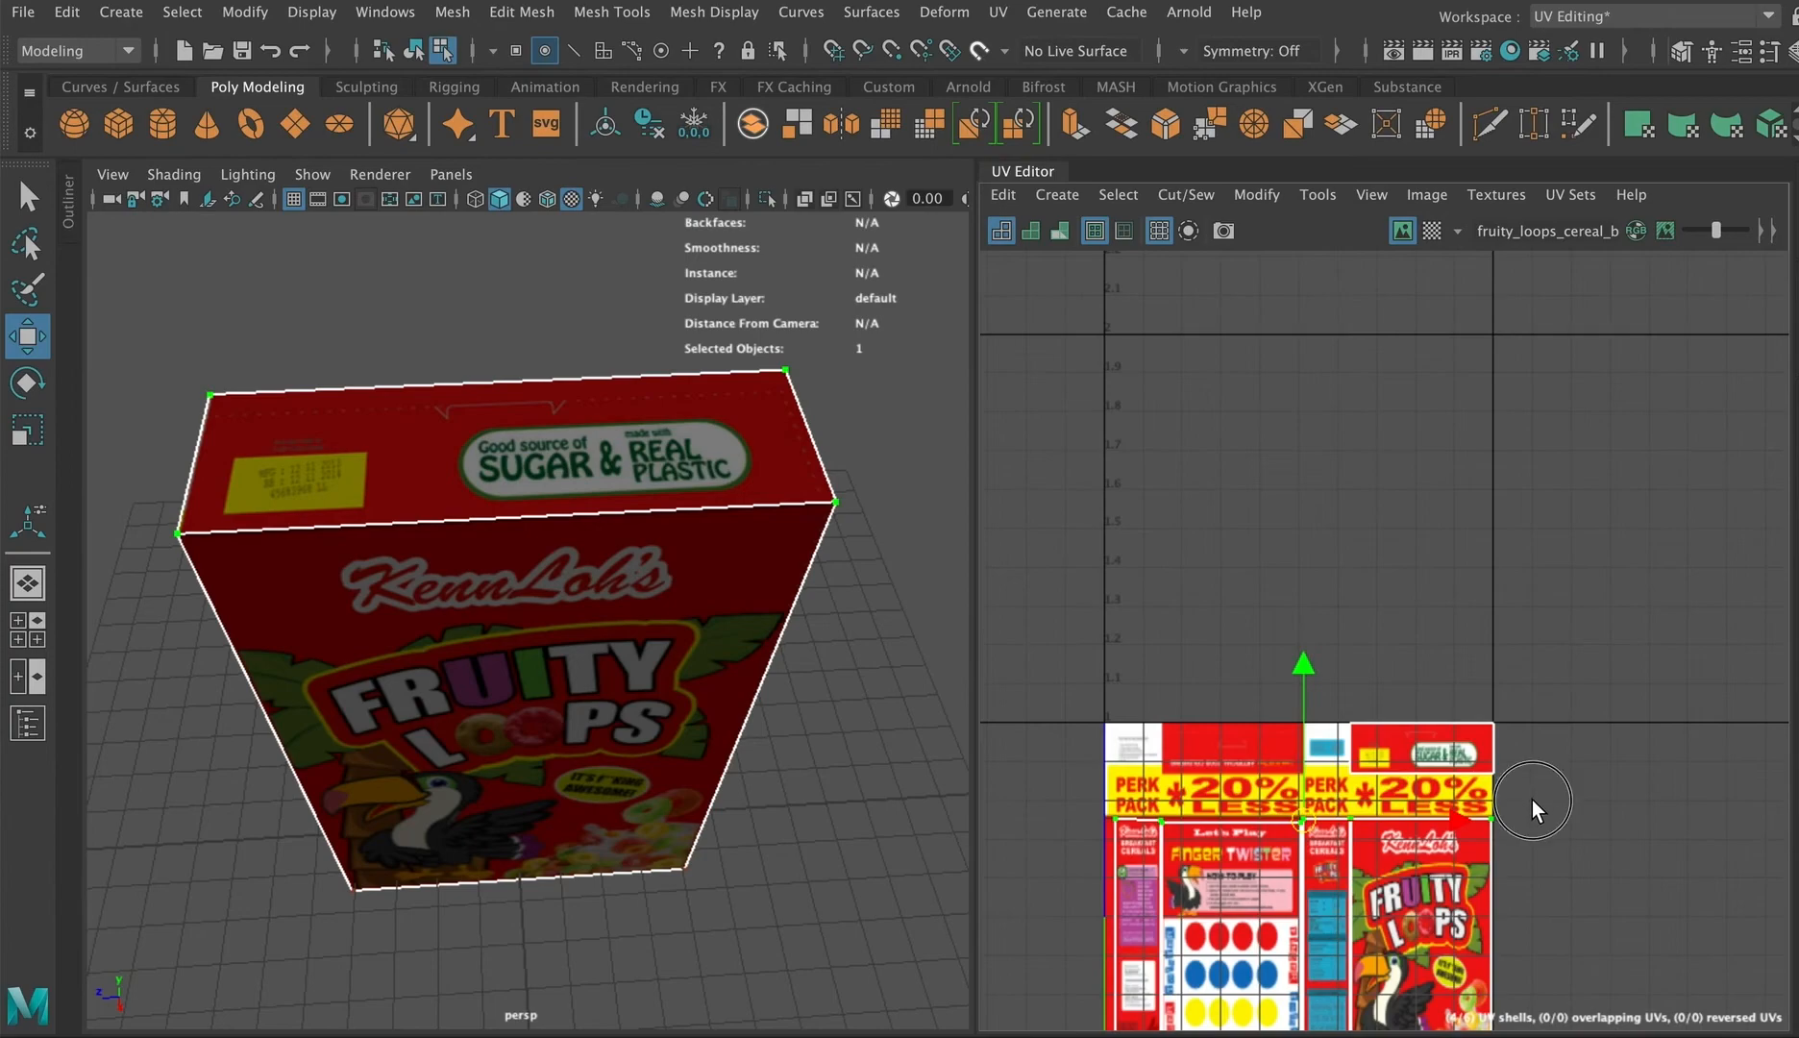
Step: Select the row of UV points under the top panel and move it up to the upper edge of the PERK PACK band
drag(1532, 799, 1051, 833)
drag(1301, 658, 1306, 613)
alt+drag(812, 774, 900, 699)
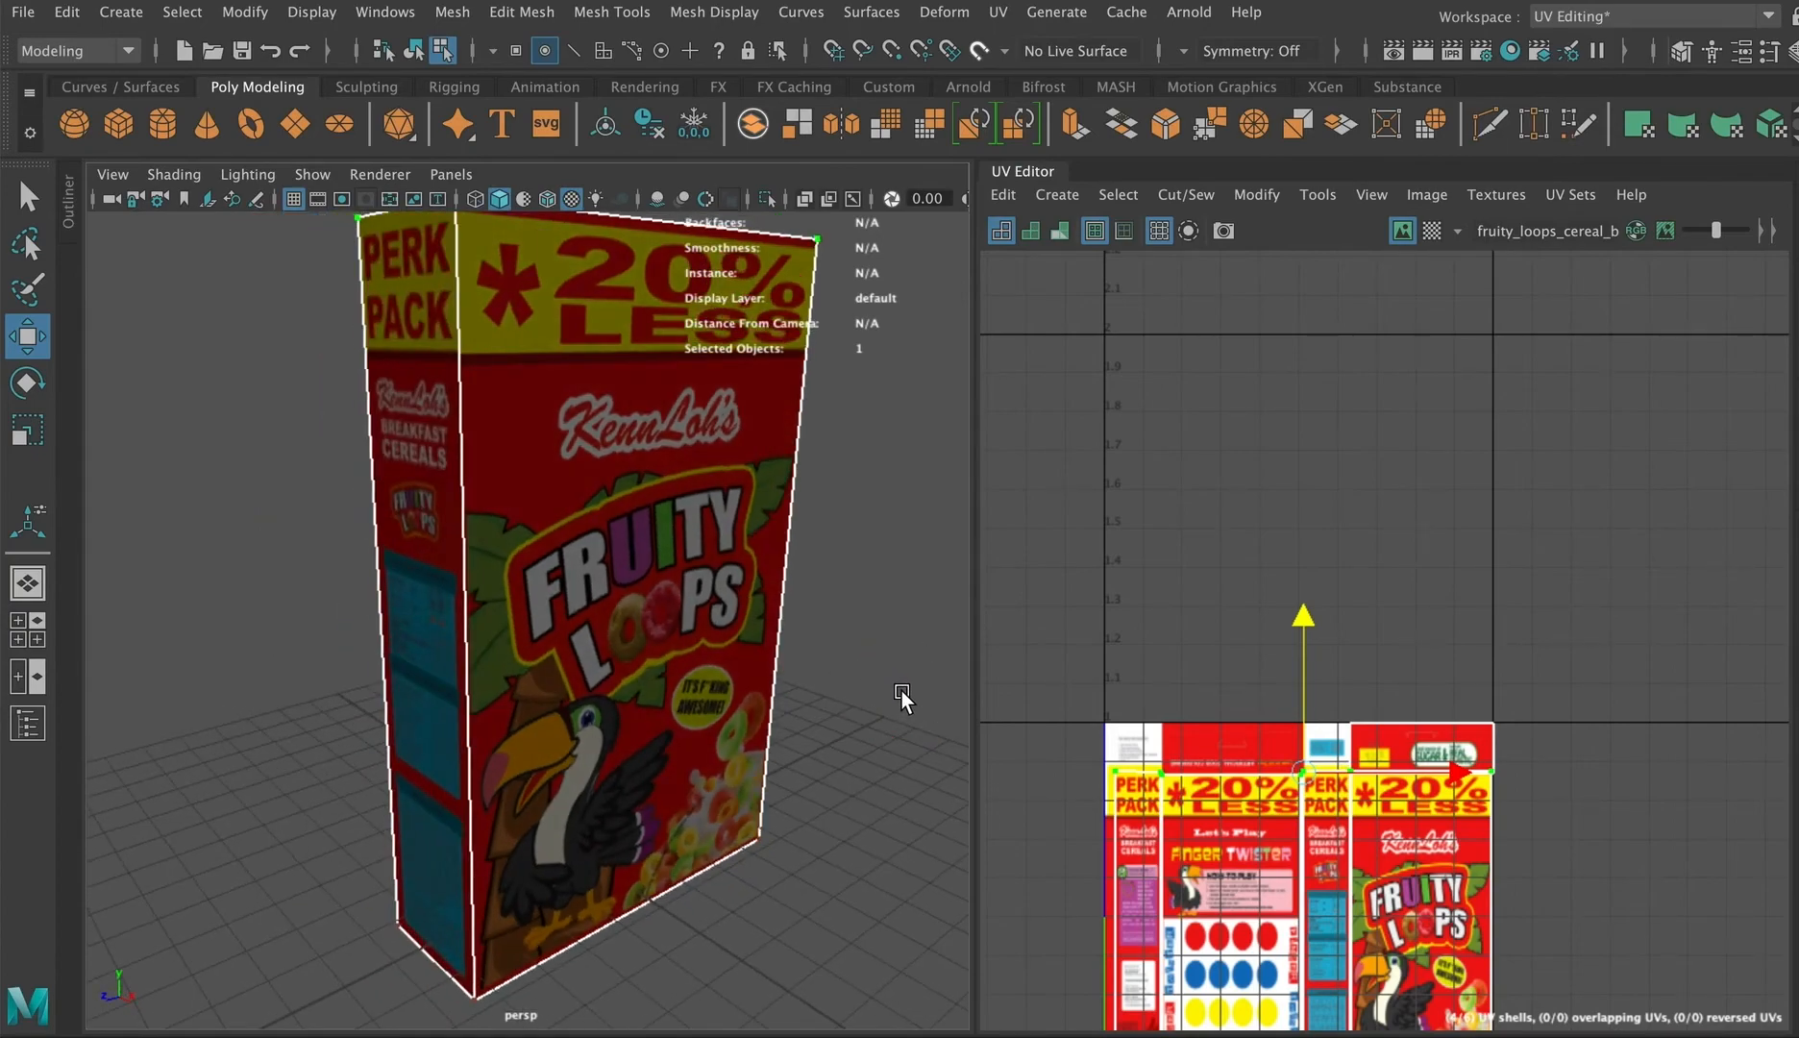
Step: Examine the side strip's lower UV points and the textured box from several angles
scroll(1024, 834, up, 2)
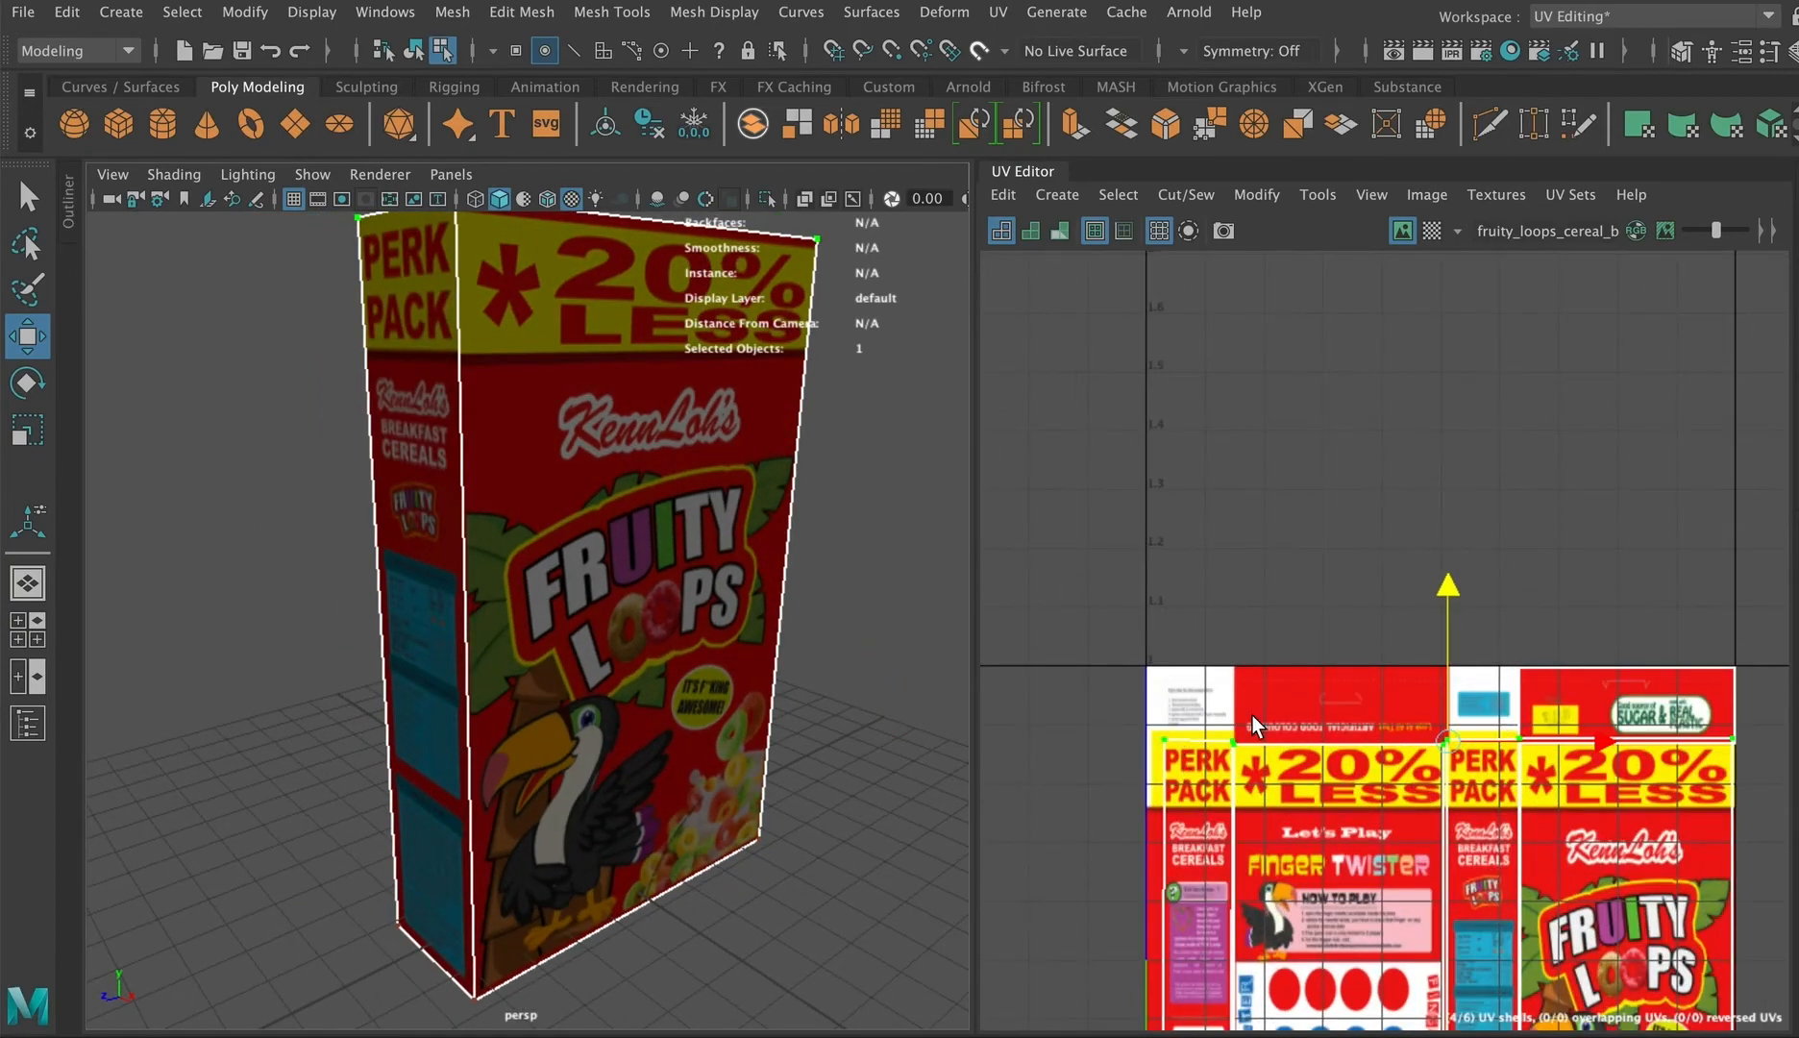
key(r)
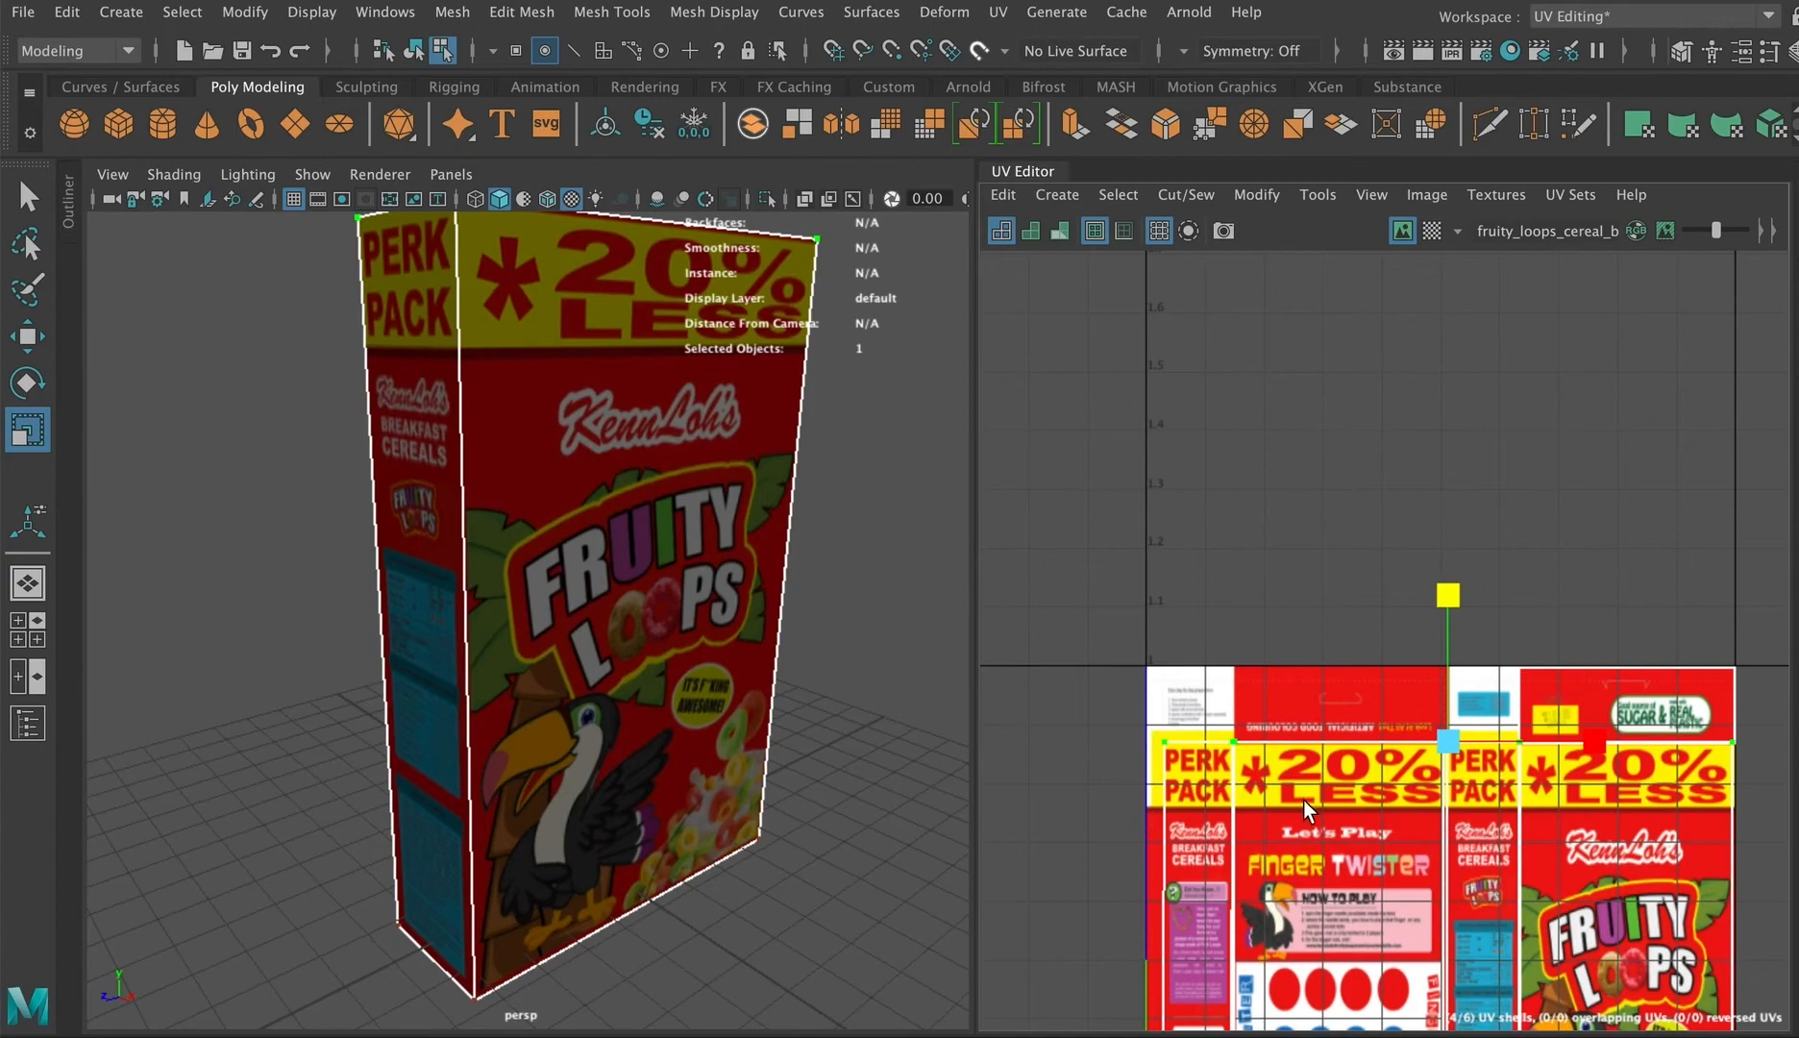
alt+middle_drag(1303, 799, 1215, 564)
drag(1036, 910, 1640, 976)
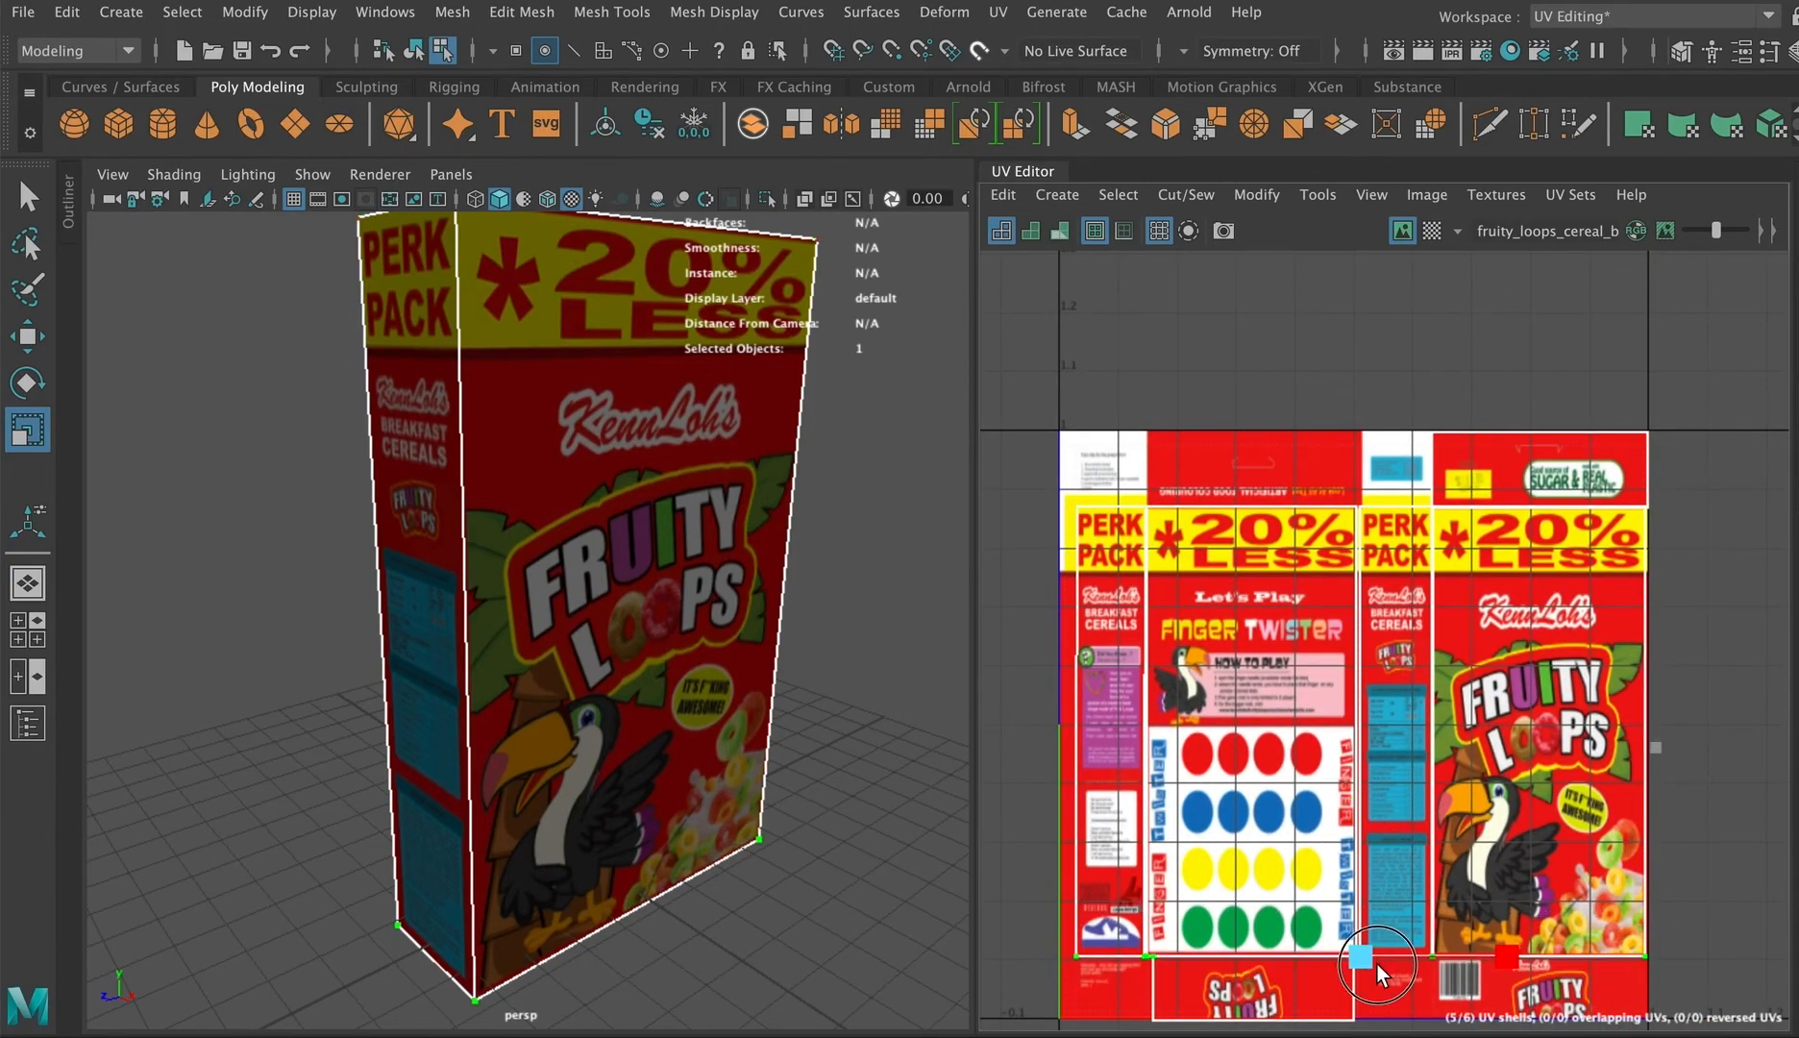
click(1359, 809)
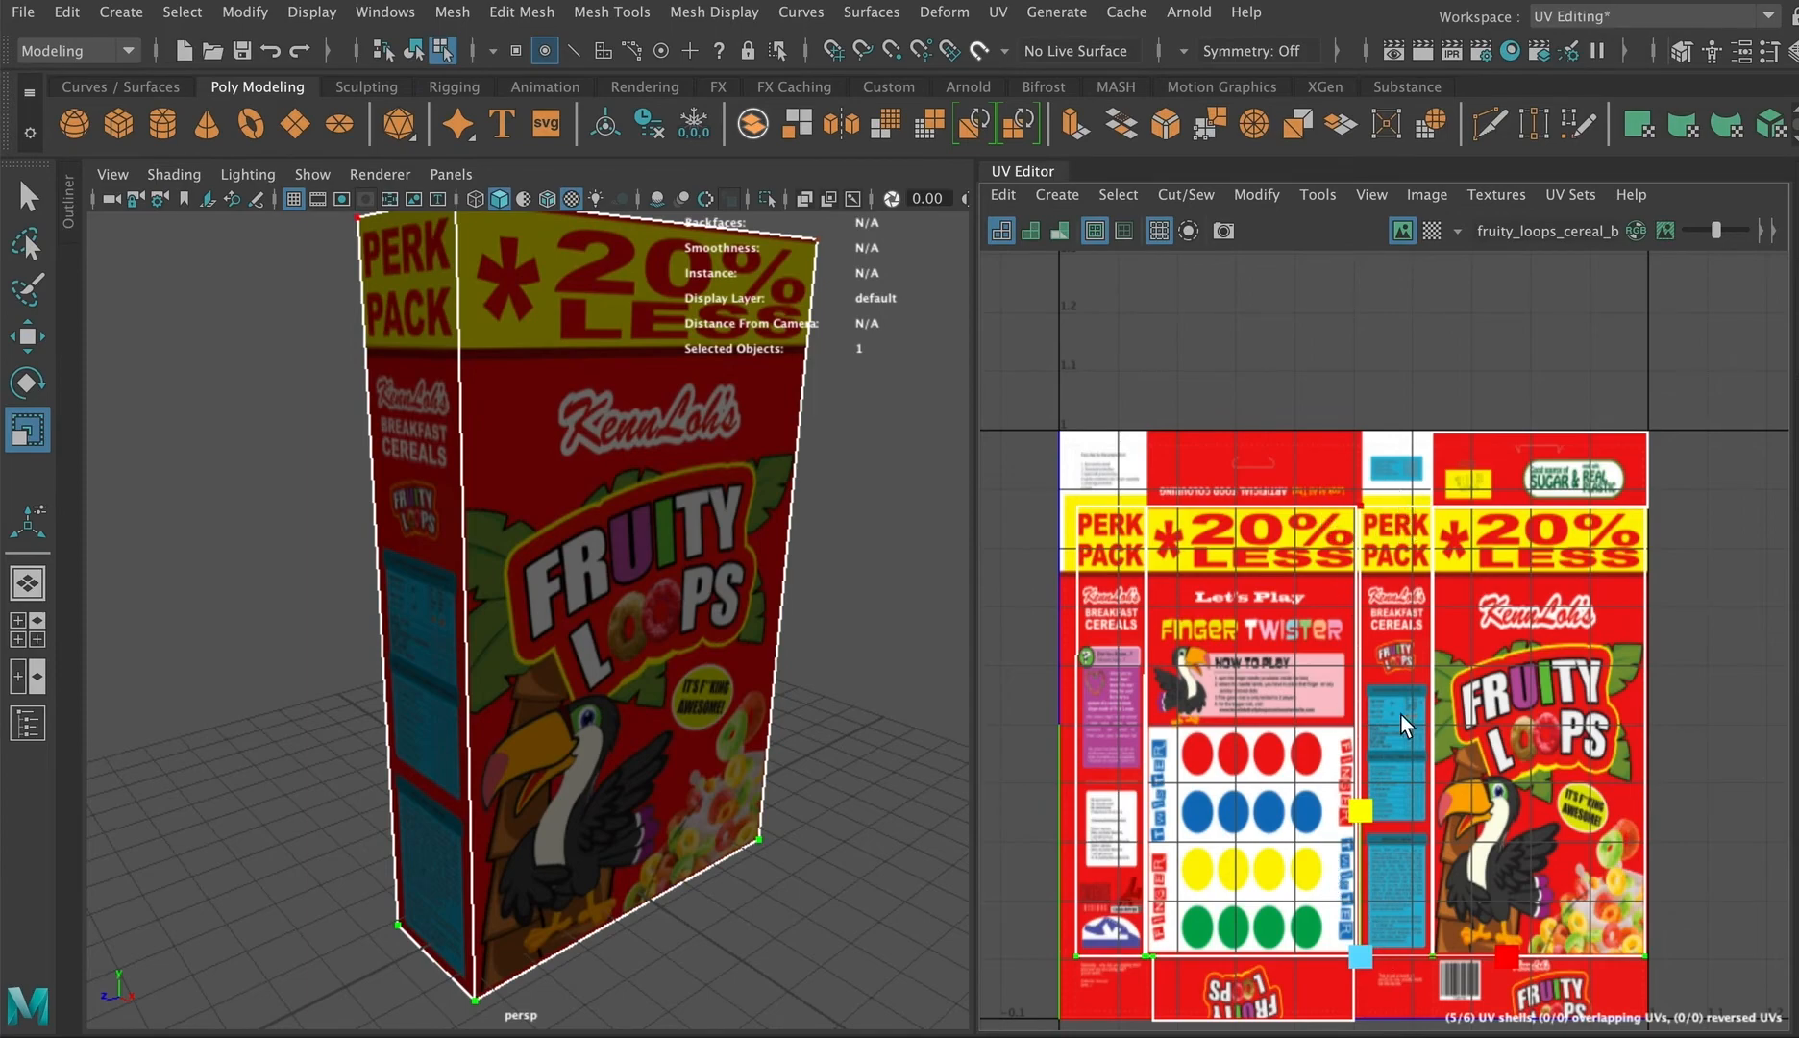
alt+drag(700, 655, 632, 629)
scroll(726, 637, down, 3)
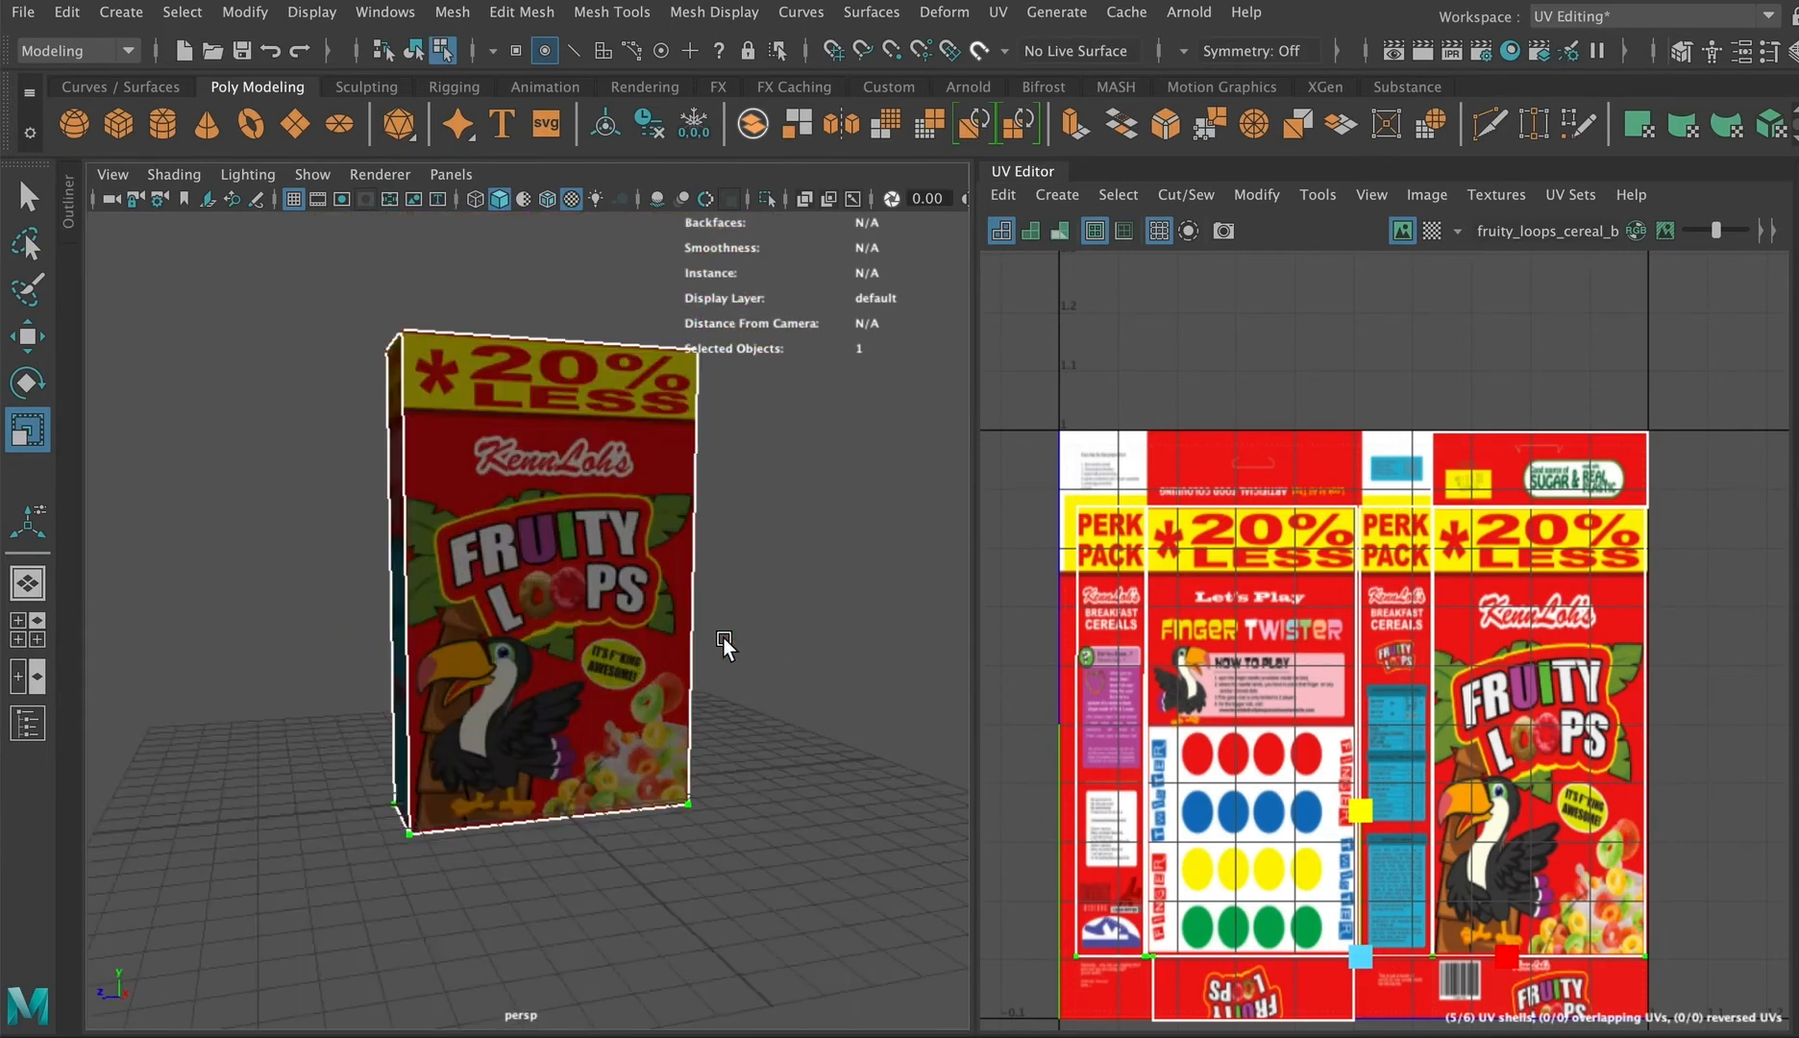
right_drag(587, 551, 742, 310)
click(793, 697)
alt+drag(793, 697, 684, 665)
alt+drag(498, 592, 469, 540)
click(469, 540)
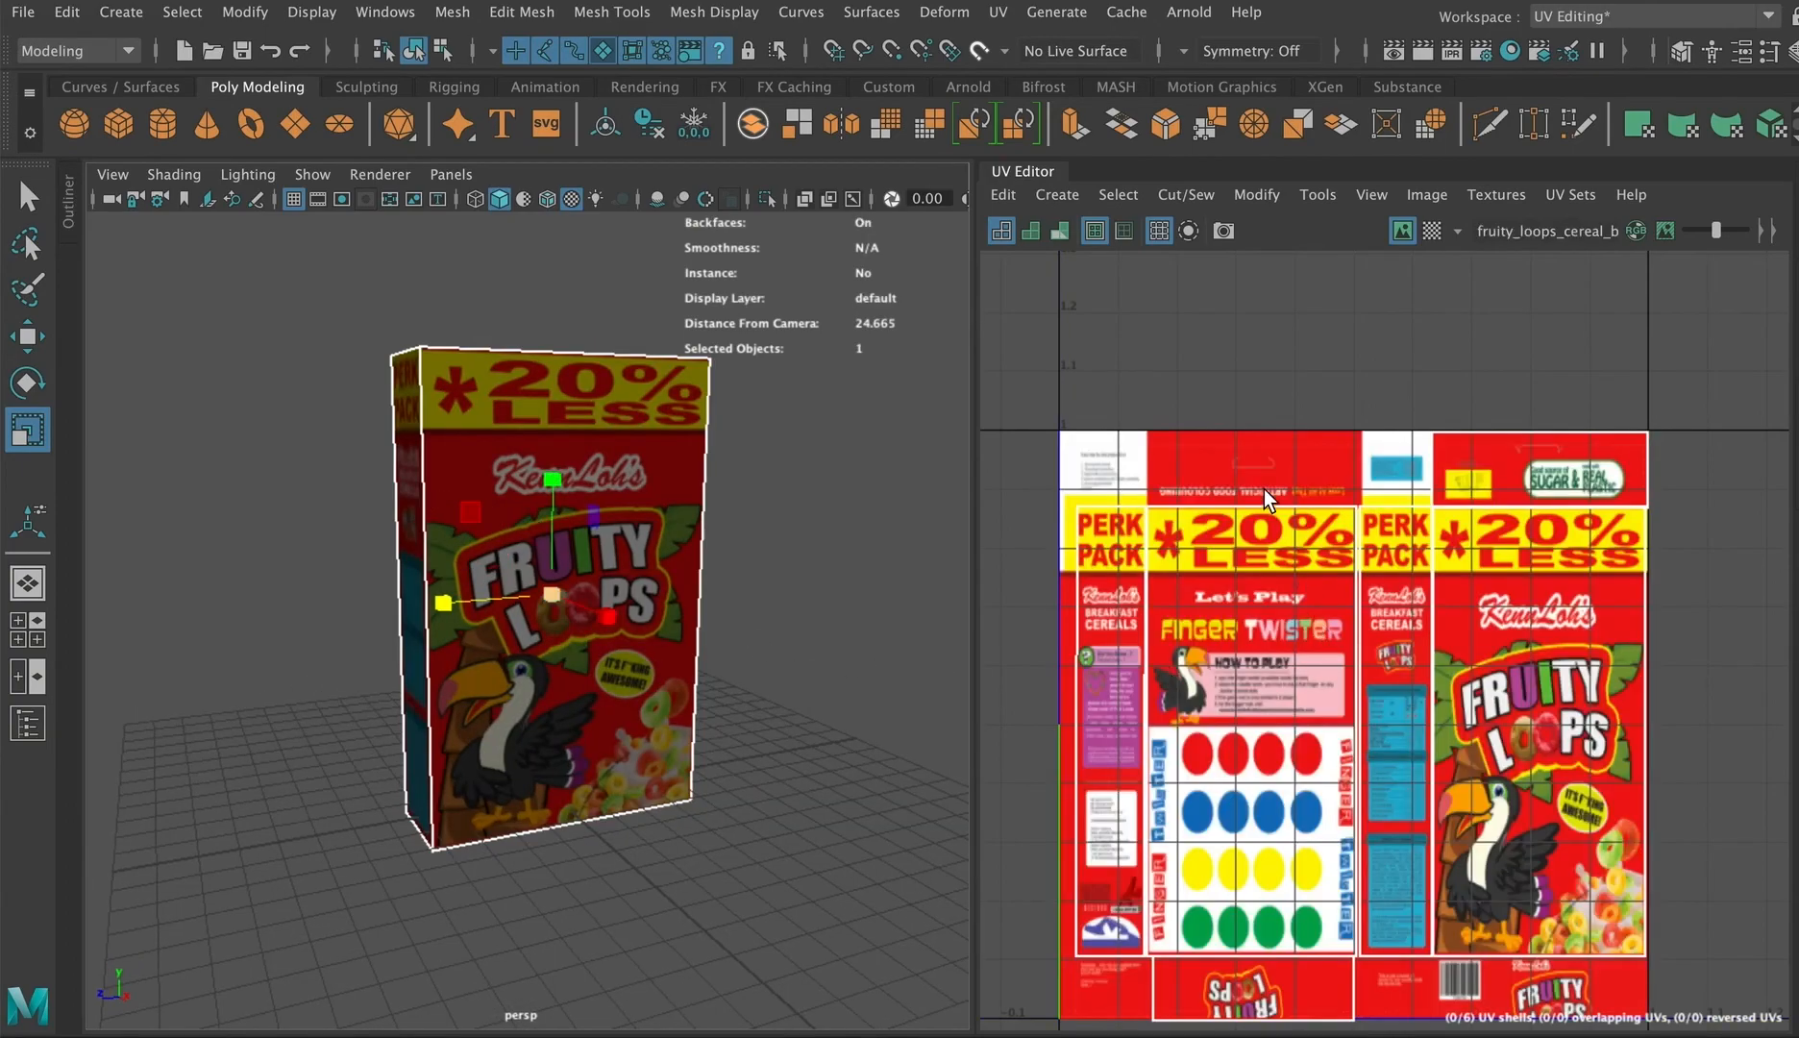
right_drag(1268, 502, 1170, 468)
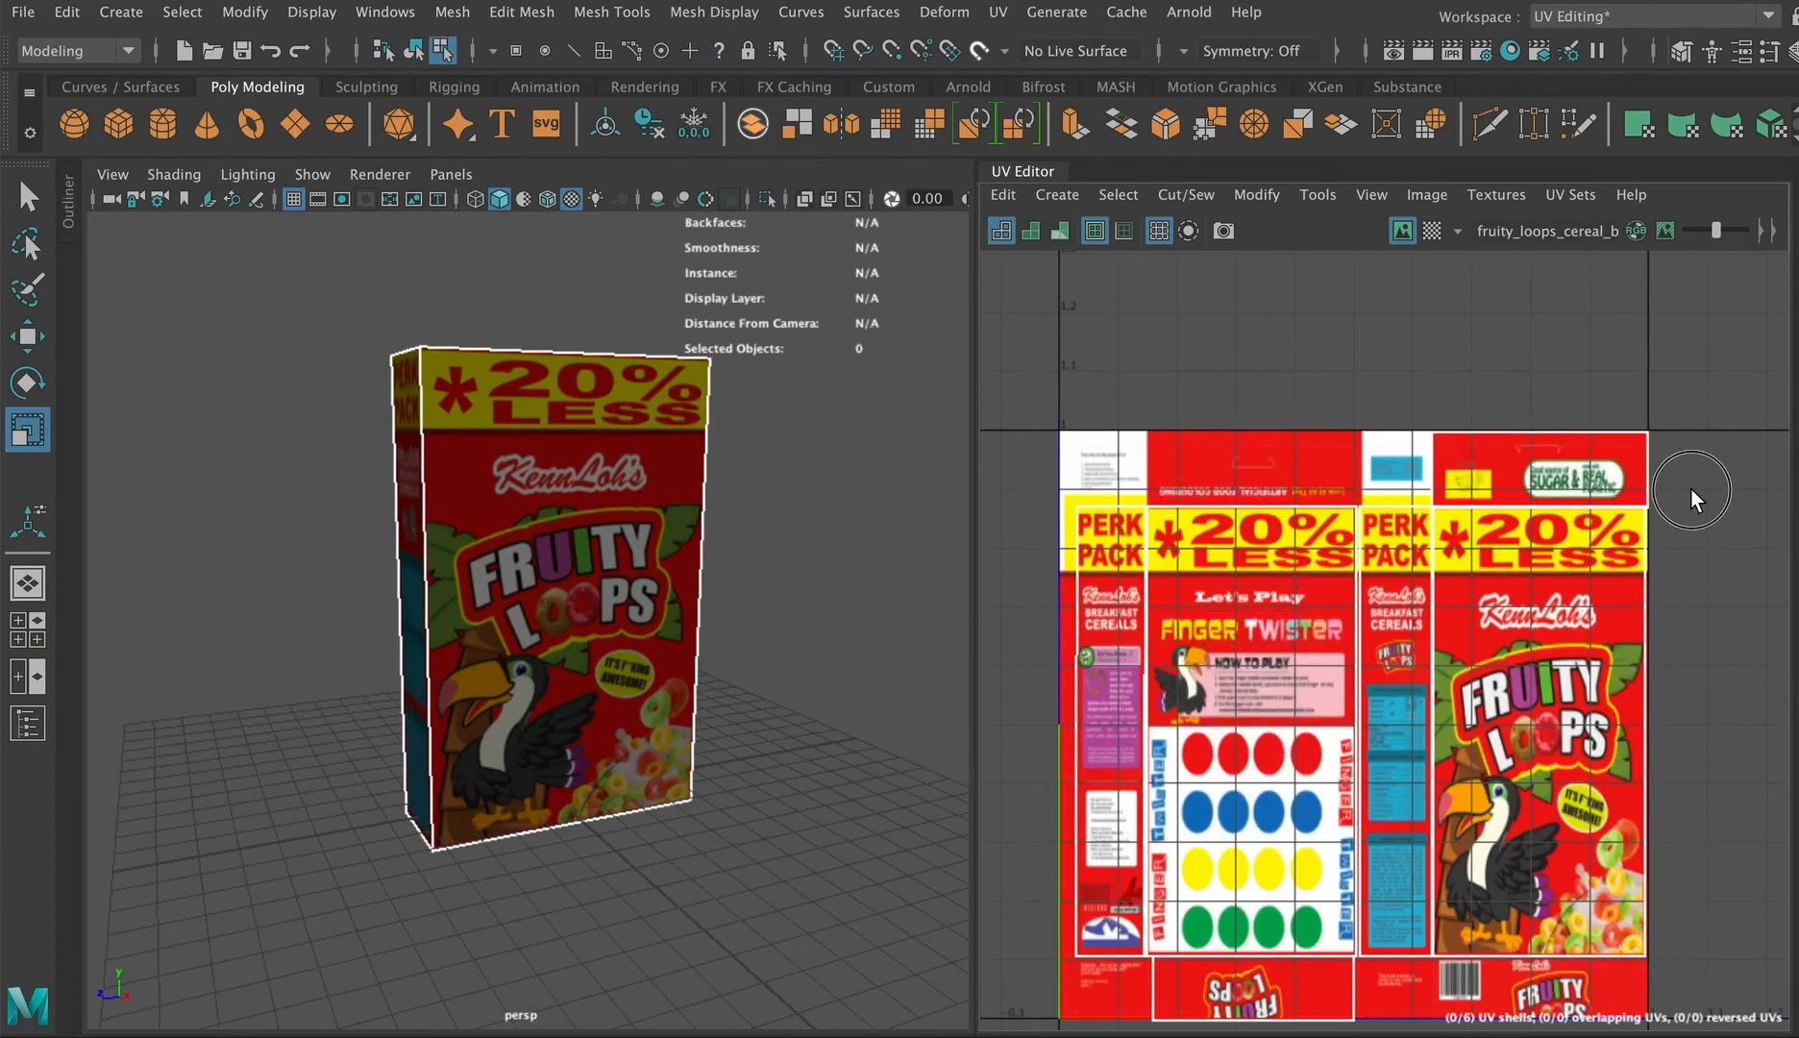
Step: Select the row of UV points along the strip's top border and inspect the box's upper edge up close
right_drag(1591, 502, 1701, 490)
drag(1701, 491, 1021, 514)
scroll(663, 394, up, 5)
alt+drag(641, 369, 700, 375)
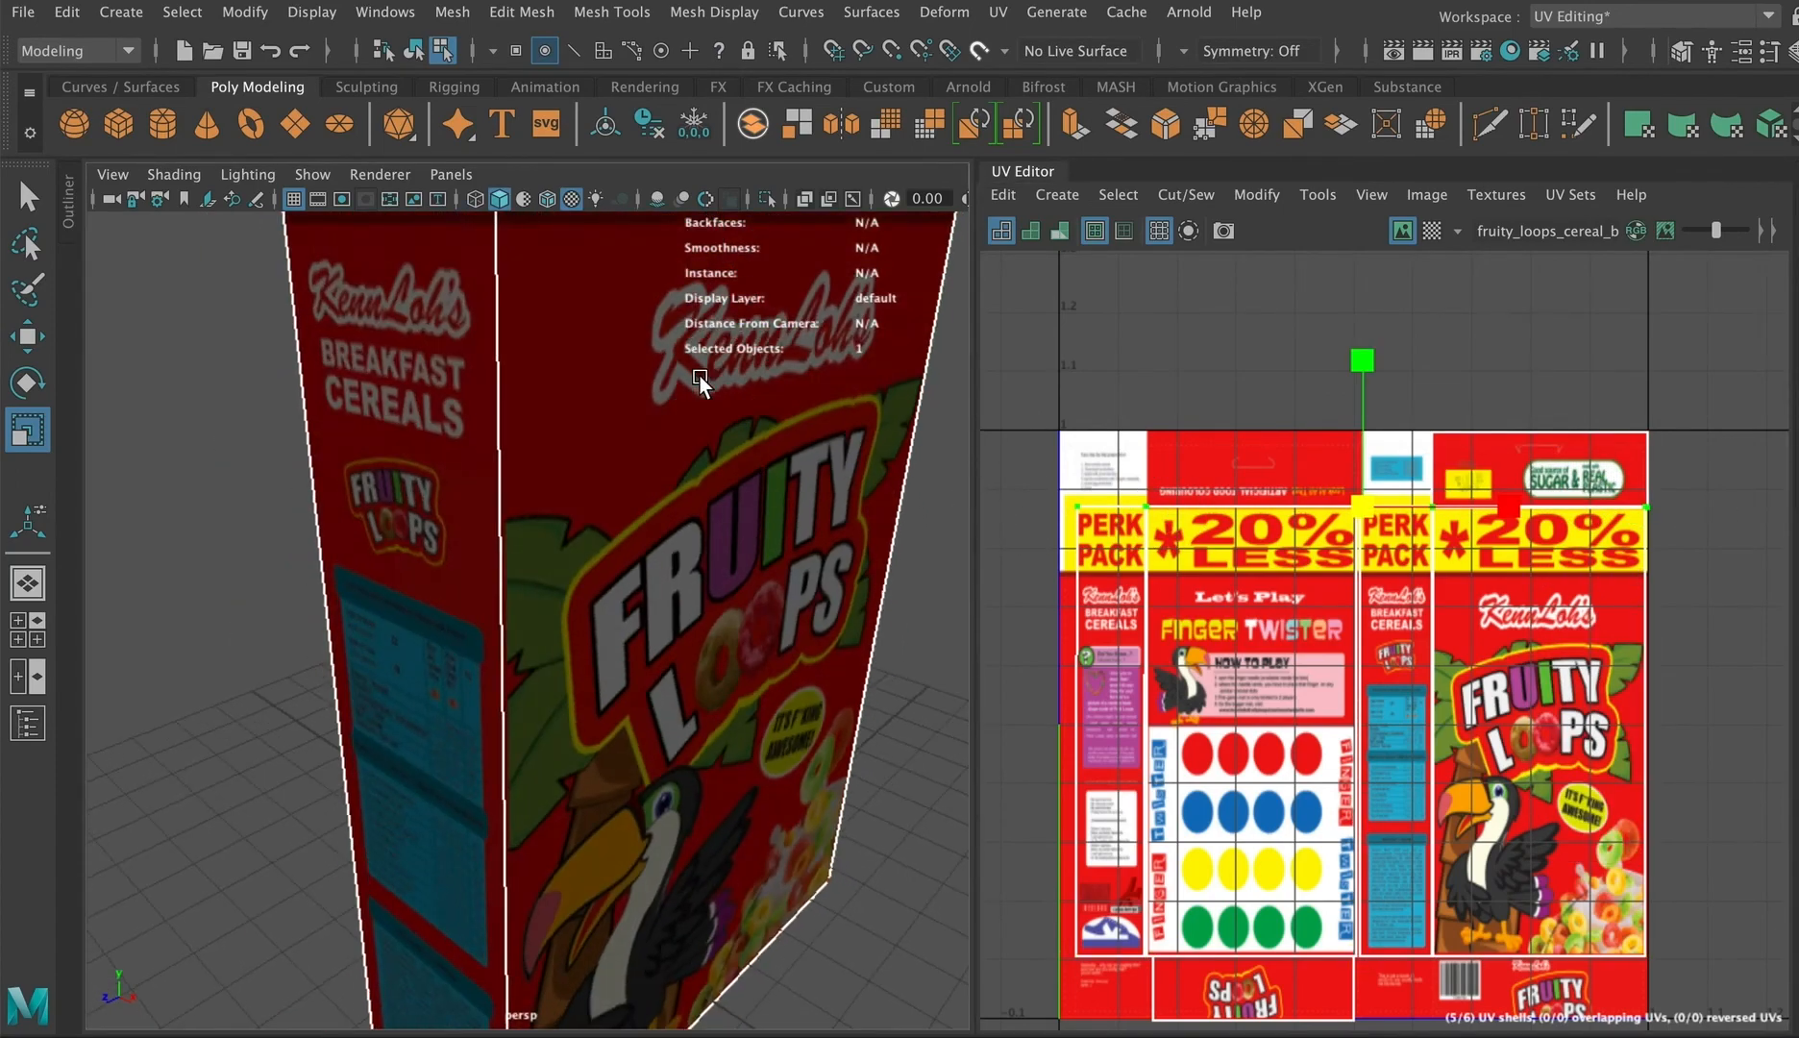
alt+middle_drag(699, 375, 660, 531)
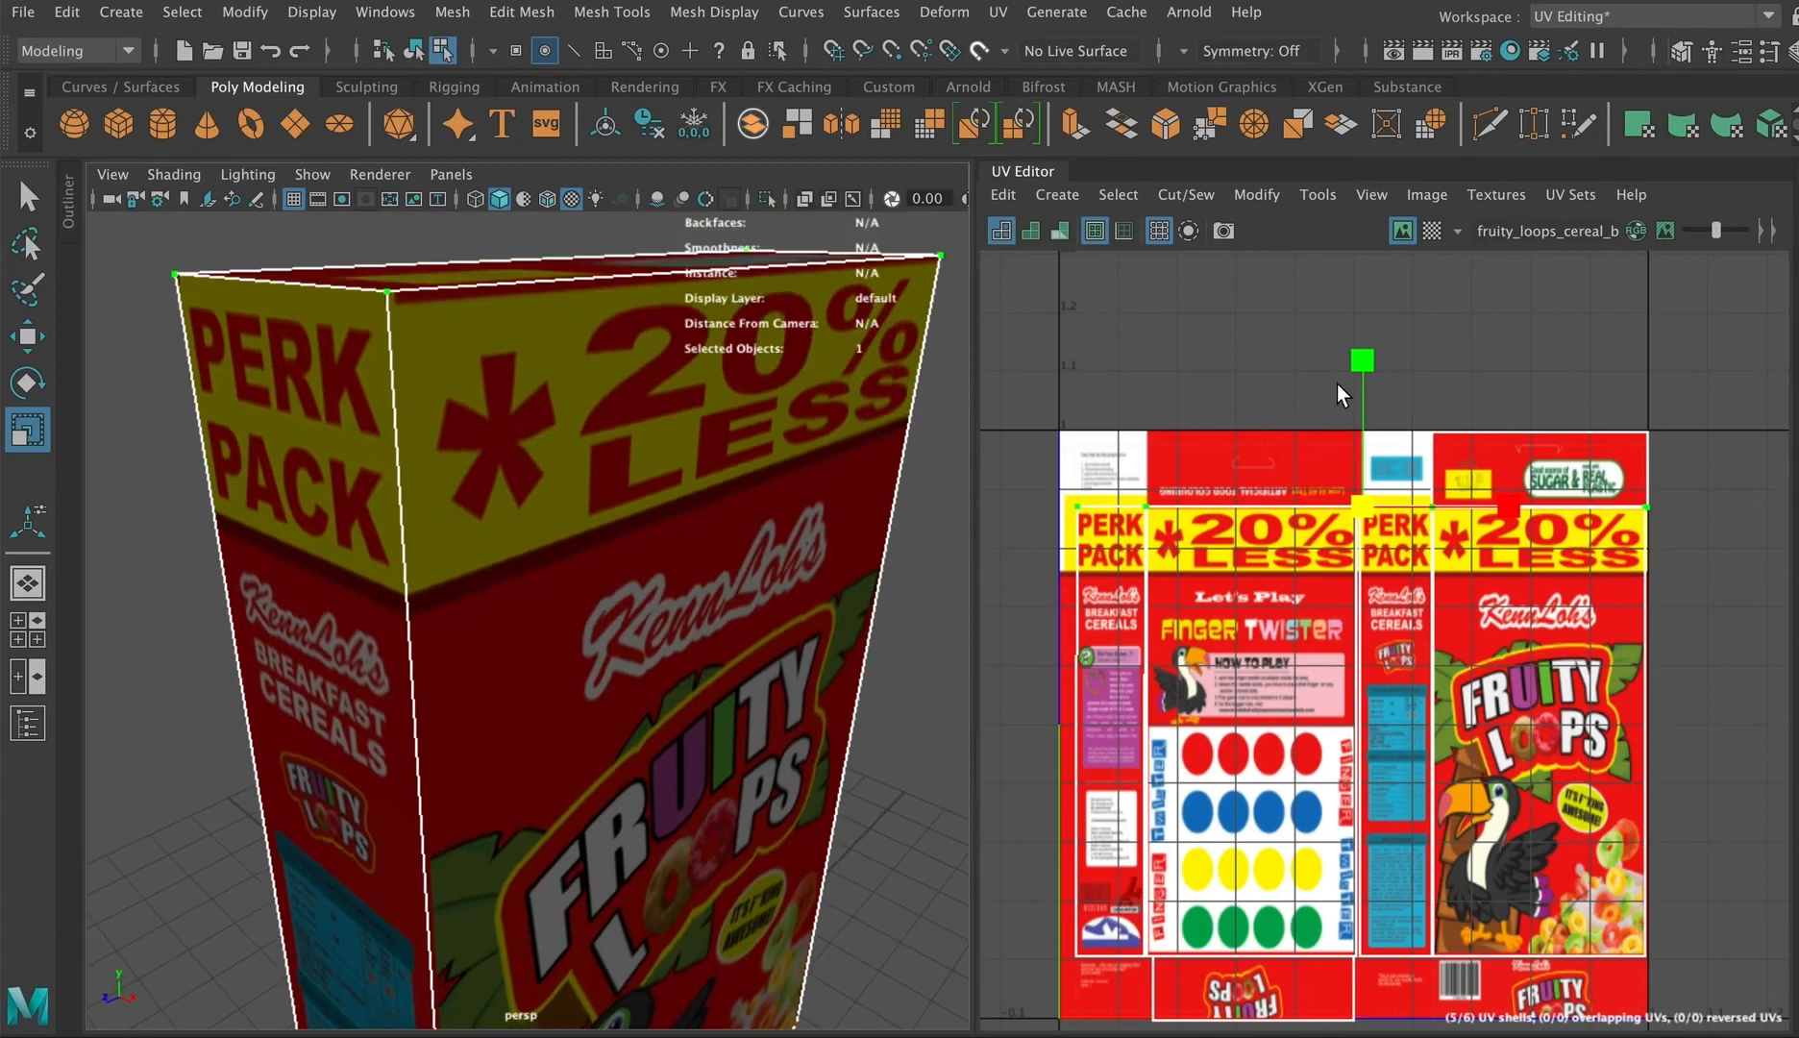
key(w)
drag(1361, 355, 1361, 354)
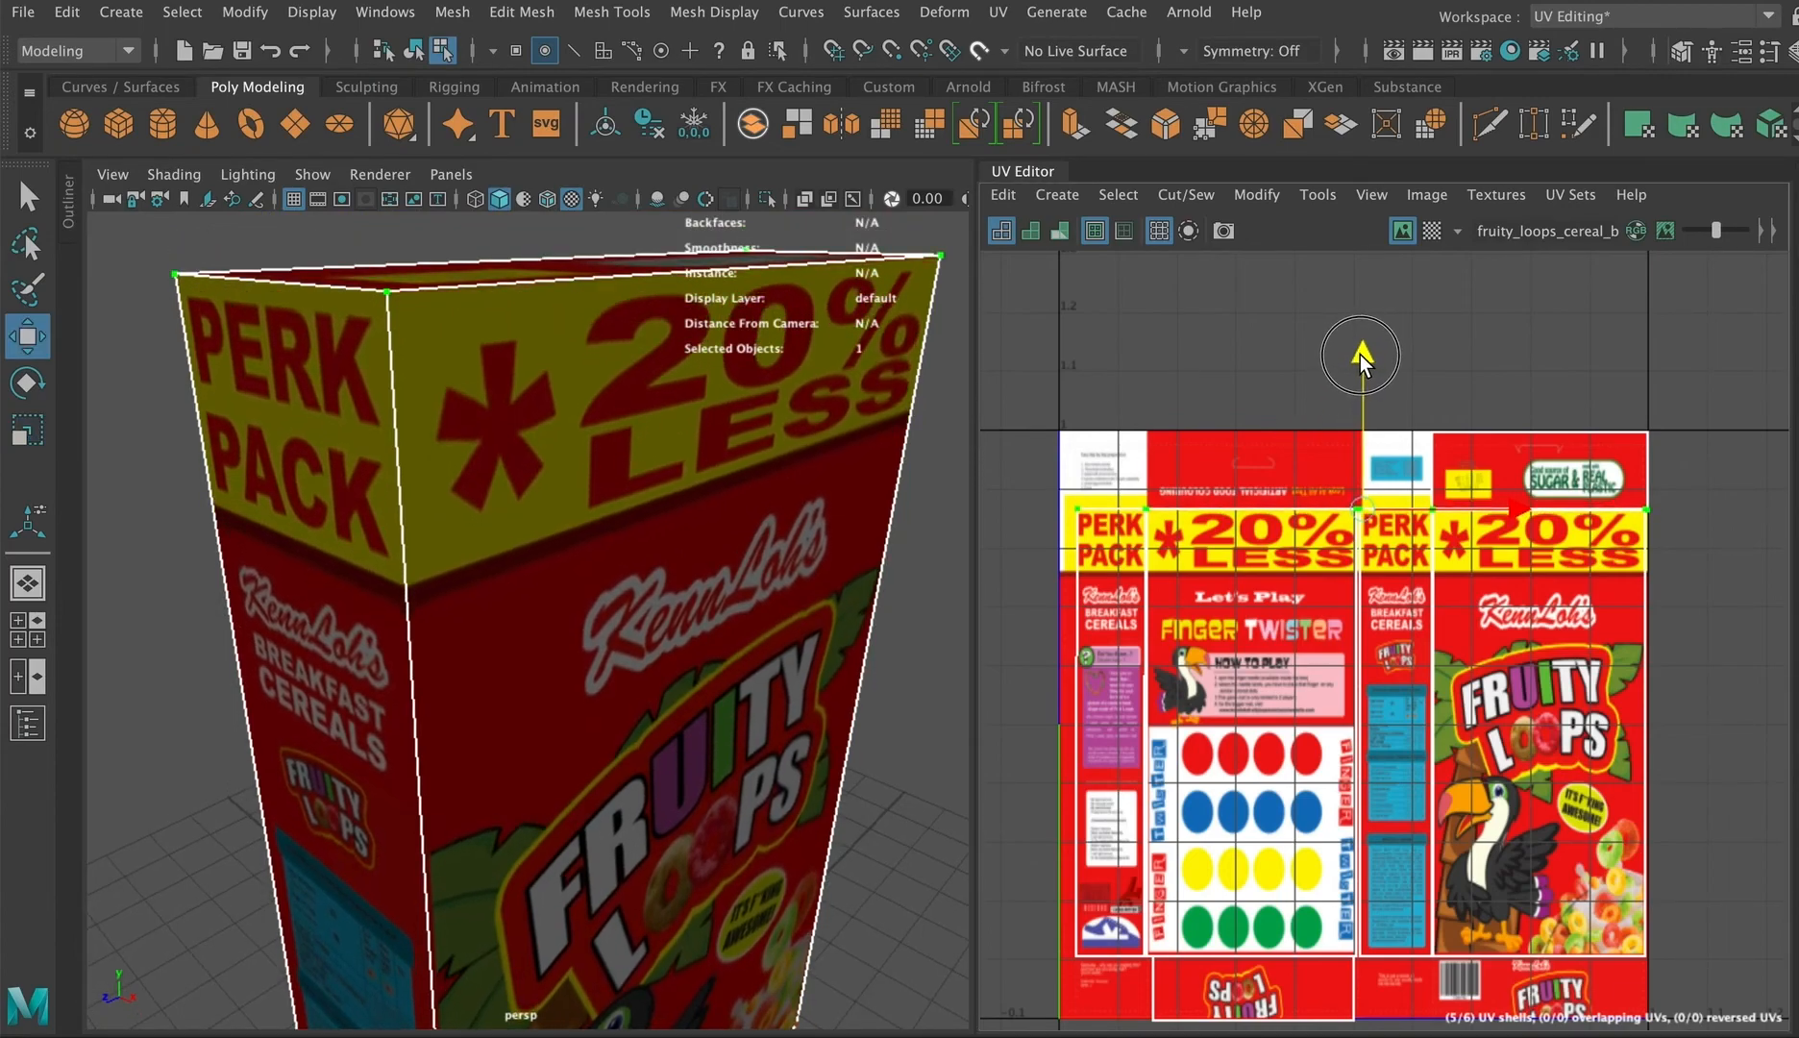
Step: Review the texture mapping on all faces of the cereal box from different viewpoints
right_drag(745, 468, 862, 323)
scroll(807, 553, down, 4)
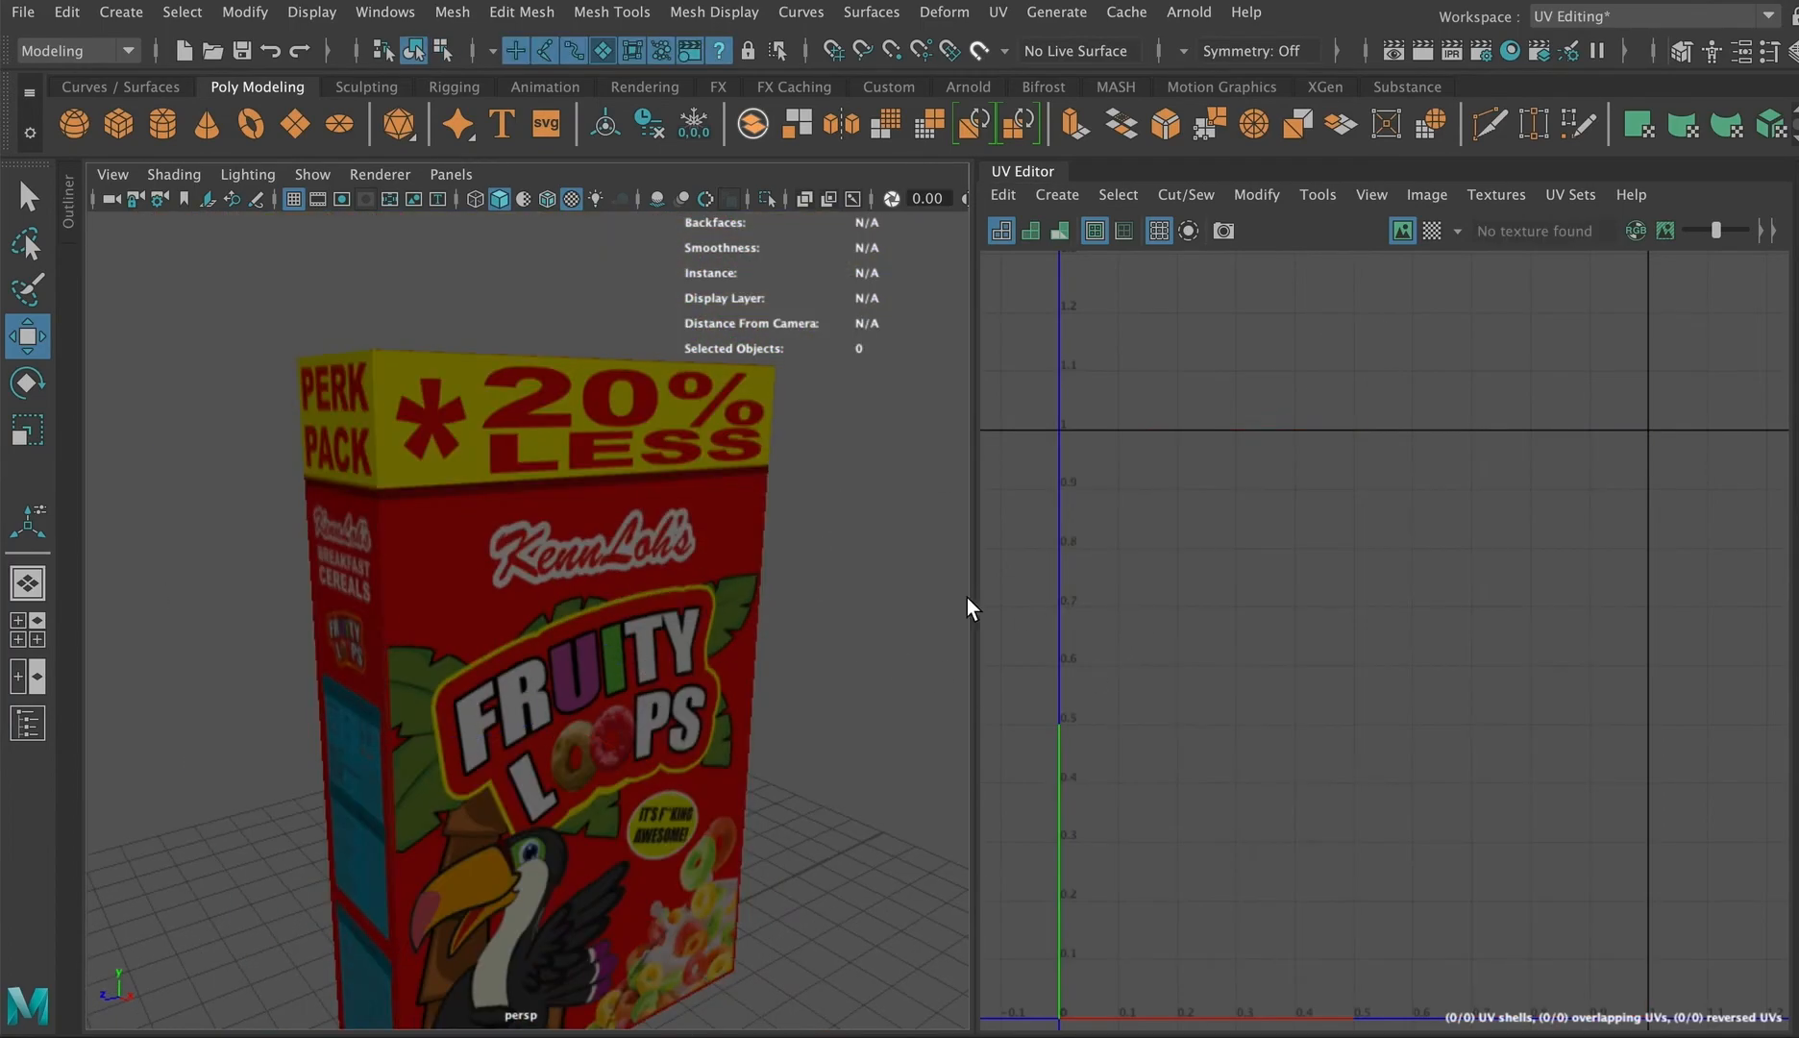
scroll(1330, 625, up, 5)
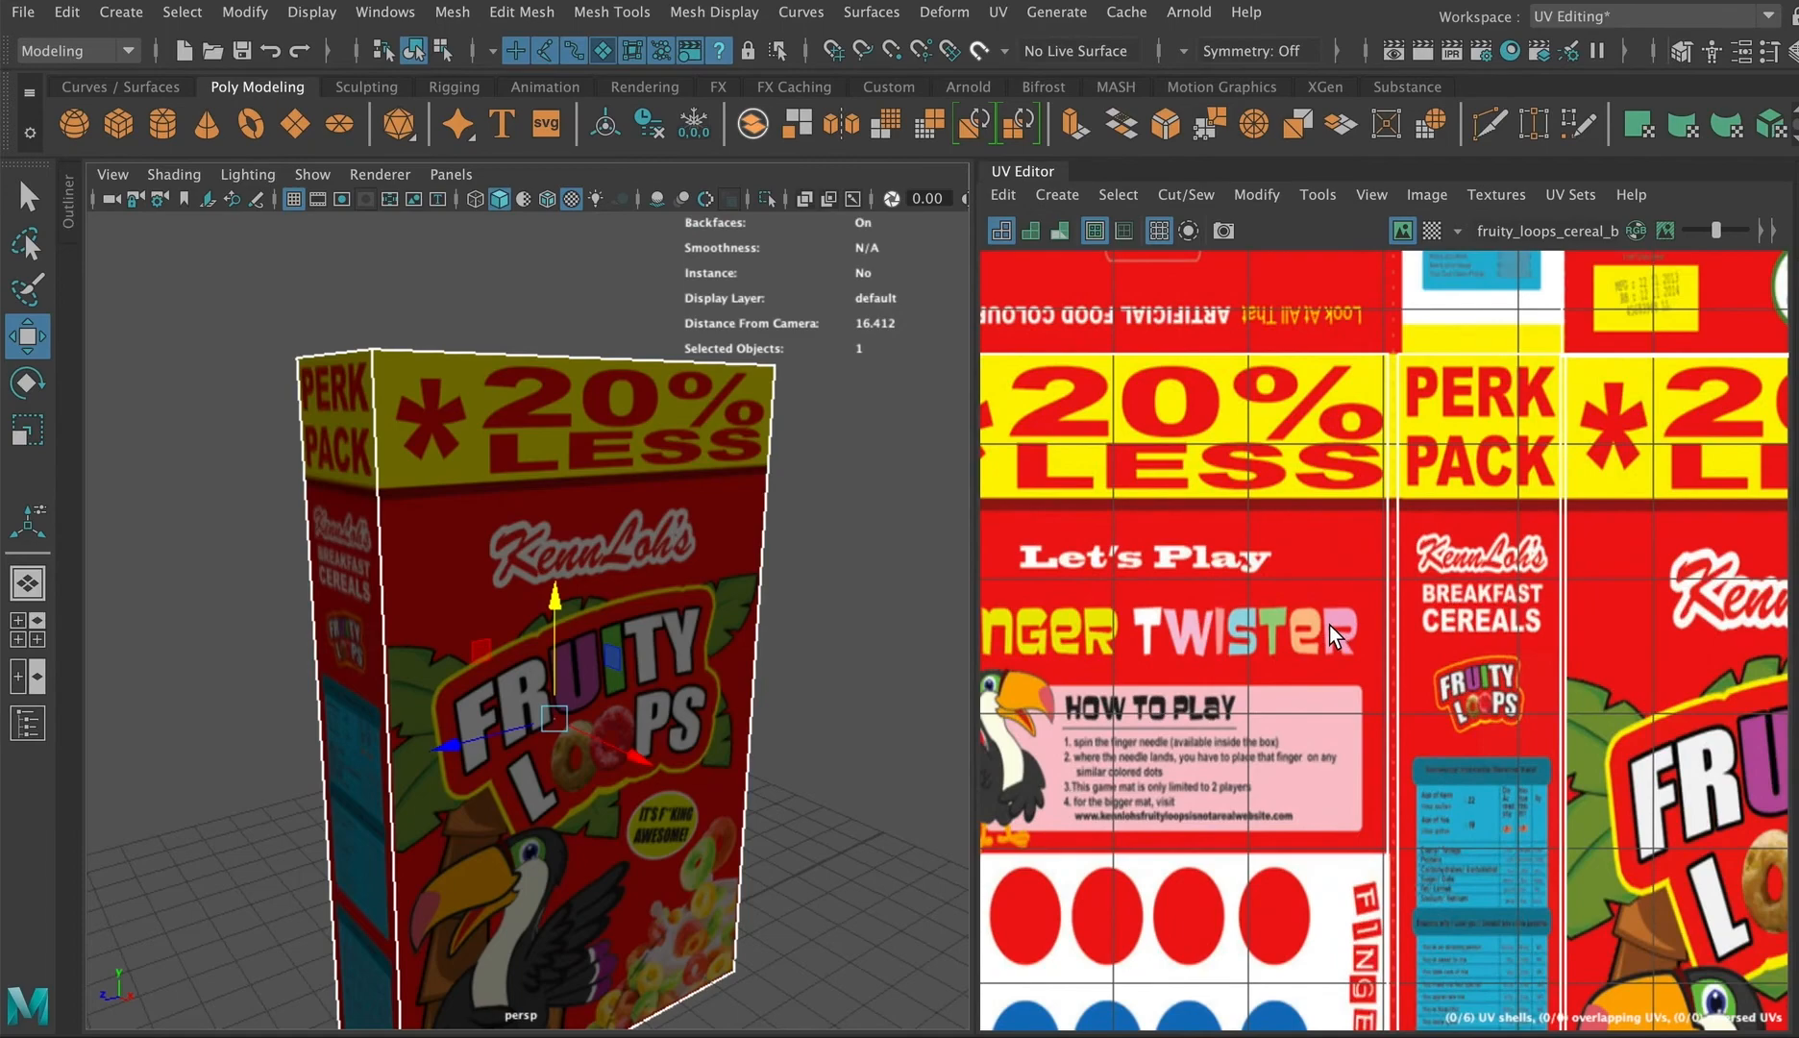
alt+drag(537, 544, 624, 534)
click(791, 519)
scroll(814, 556, down, 5)
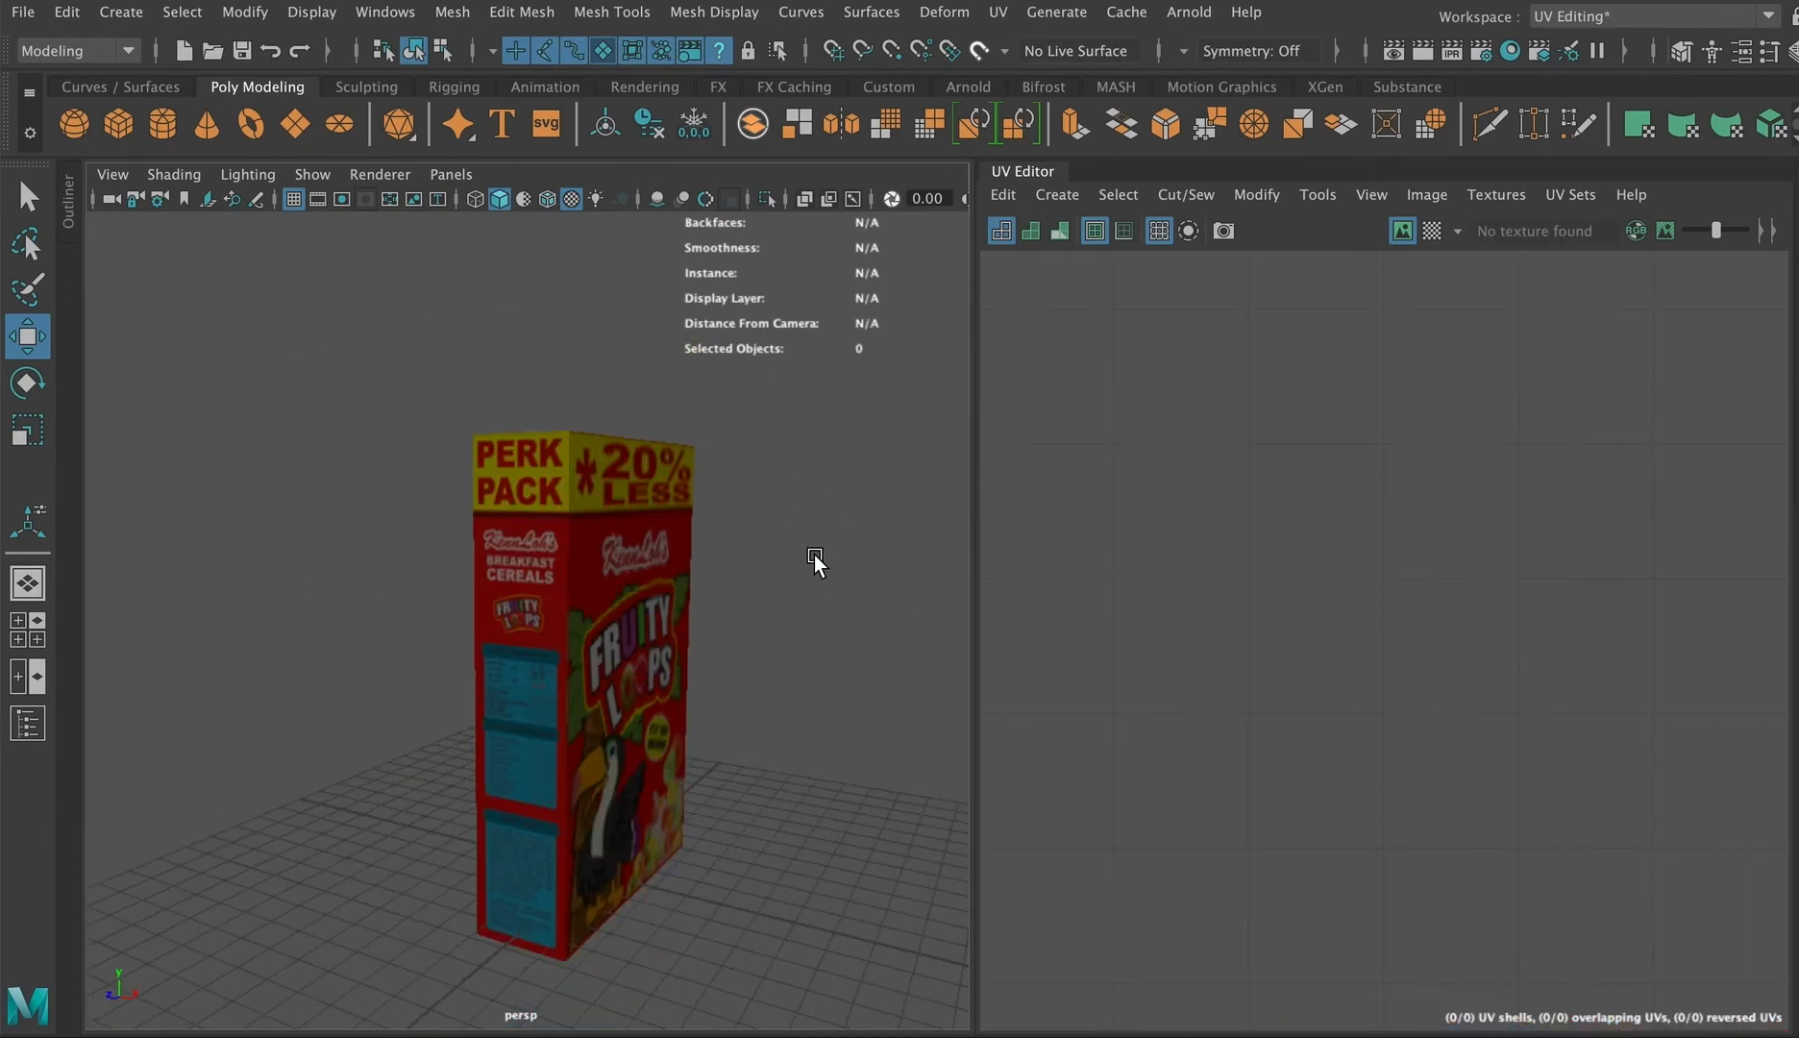
alt+drag(814, 555, 686, 667)
scroll(683, 668, down, 5)
alt+drag(508, 638, 525, 645)
scroll(525, 645, up, 5)
scroll(525, 644, down, 3)
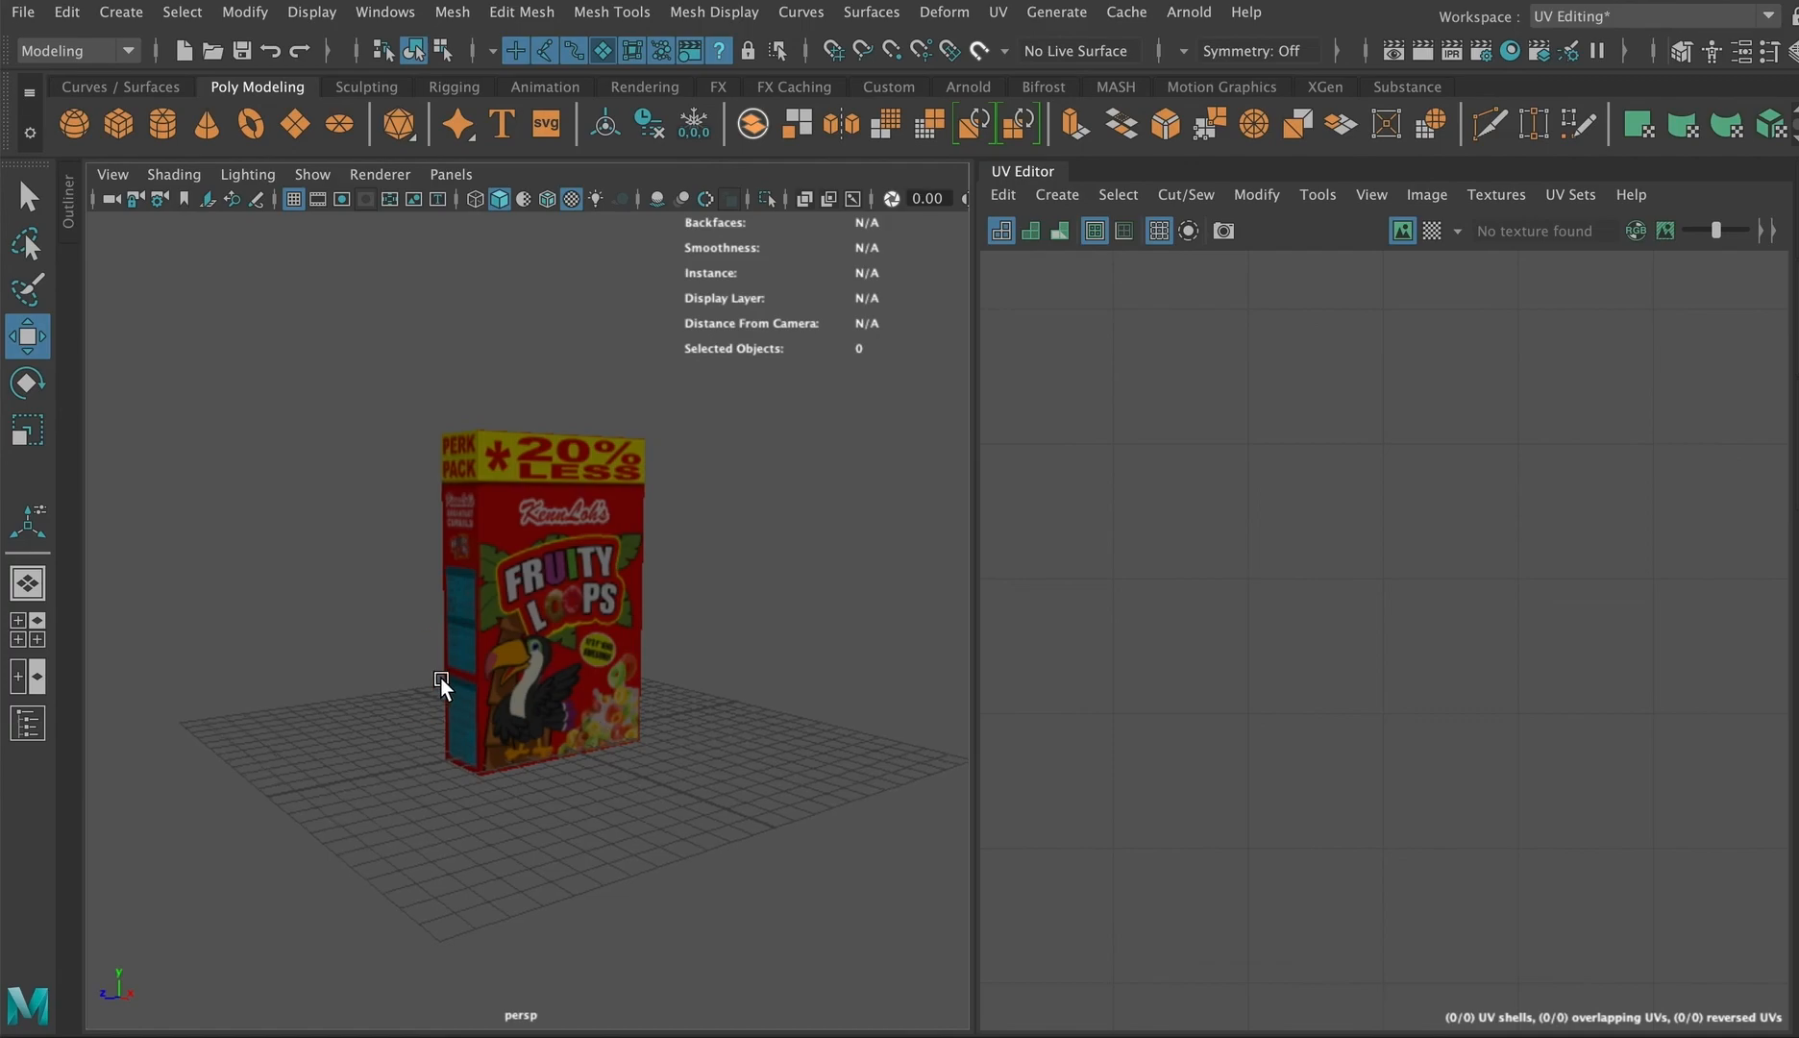
alt+drag(440, 677, 471, 678)
alt+right_drag(489, 518, 485, 562)
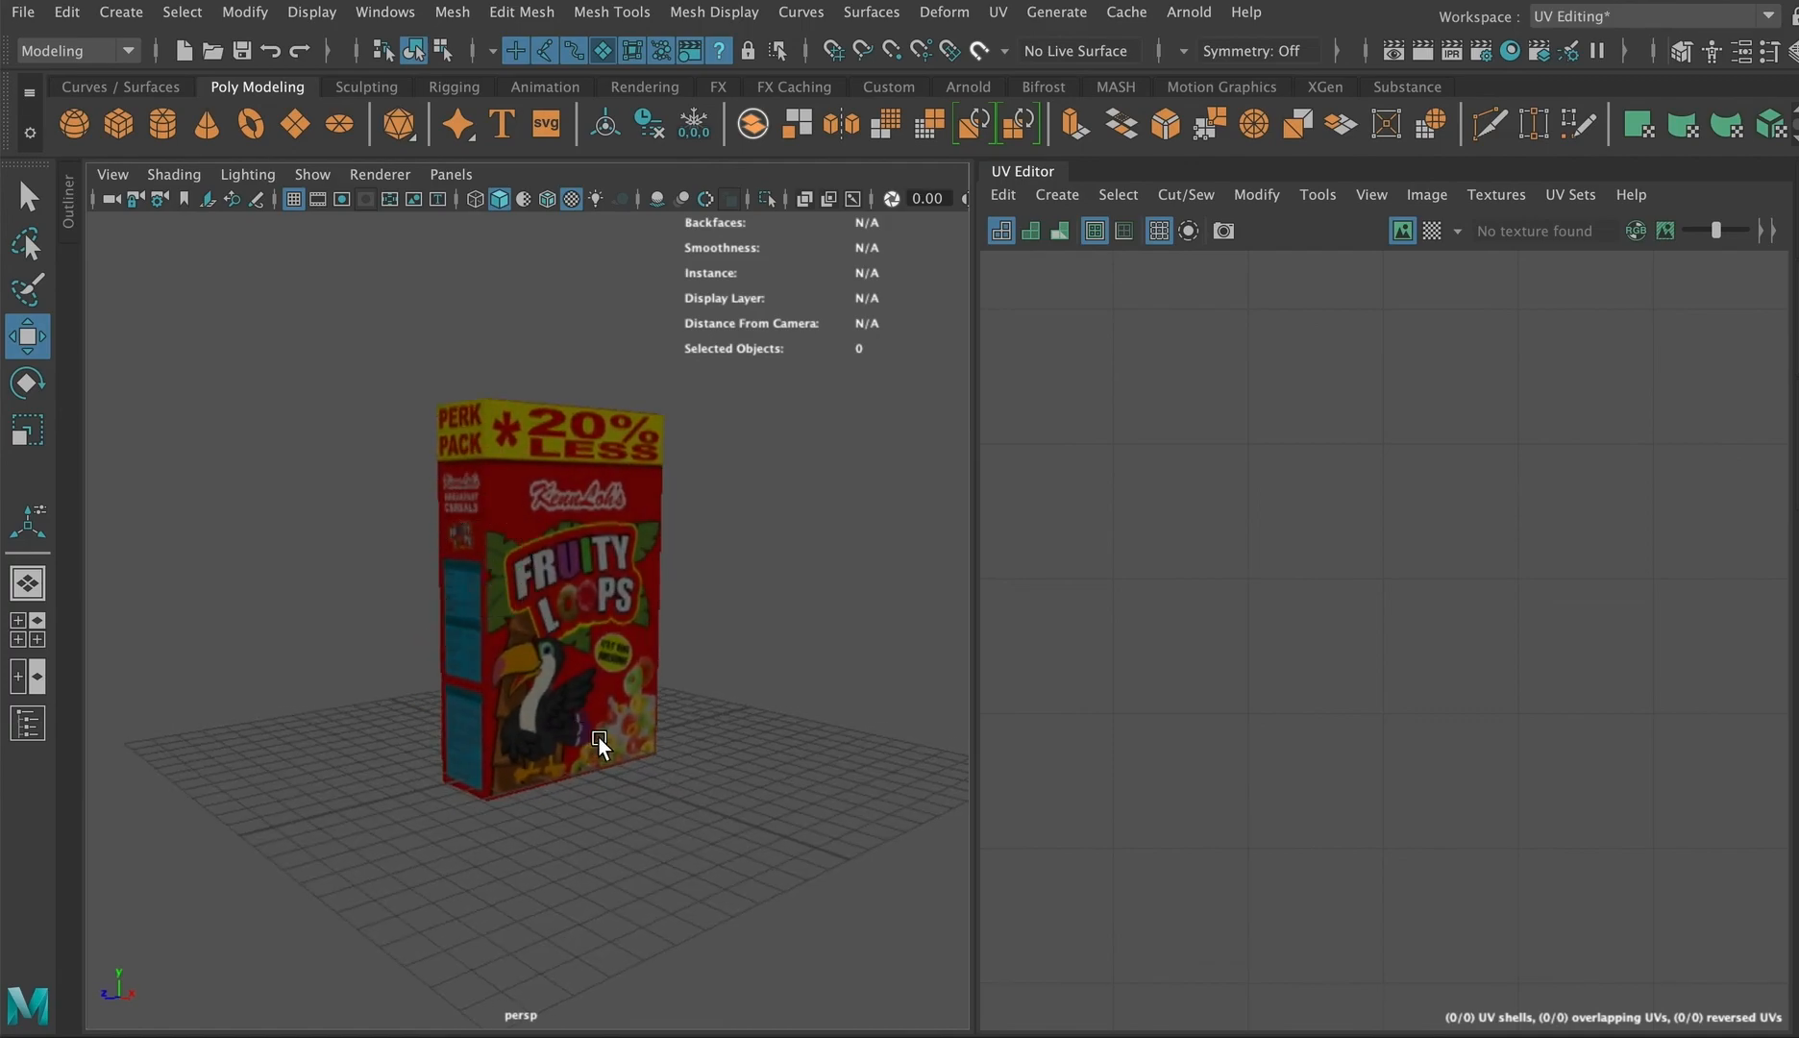